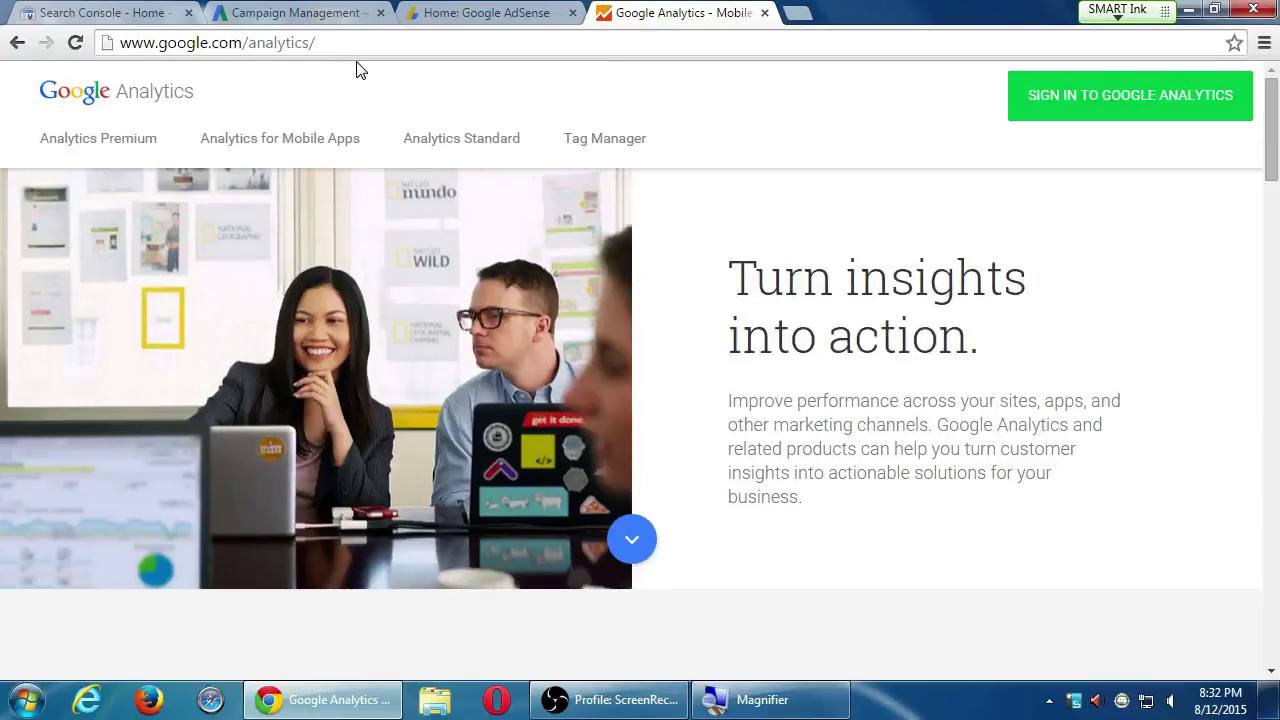
Sign in to Google Analytics, collapse the Aqui es Texcoco account, and go to the Admin page
left_click(1110, 114)
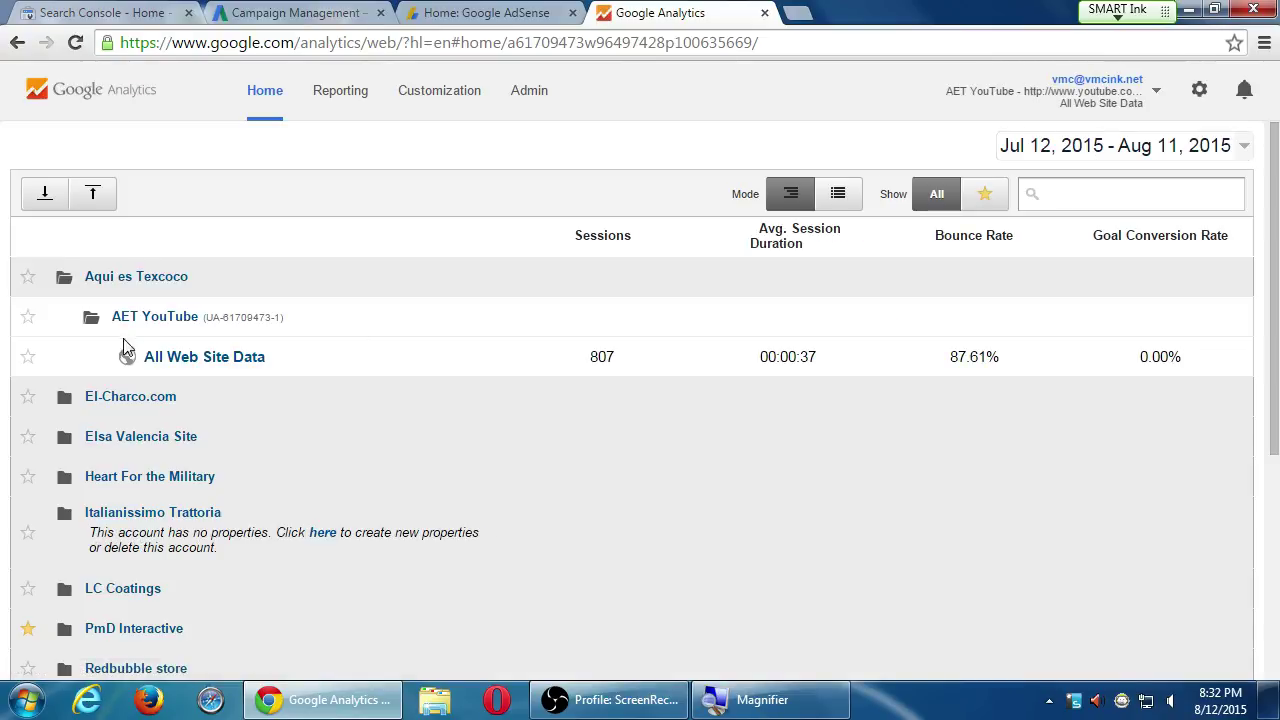
left_click(271, 292)
scroll(405, 622, "down", 3)
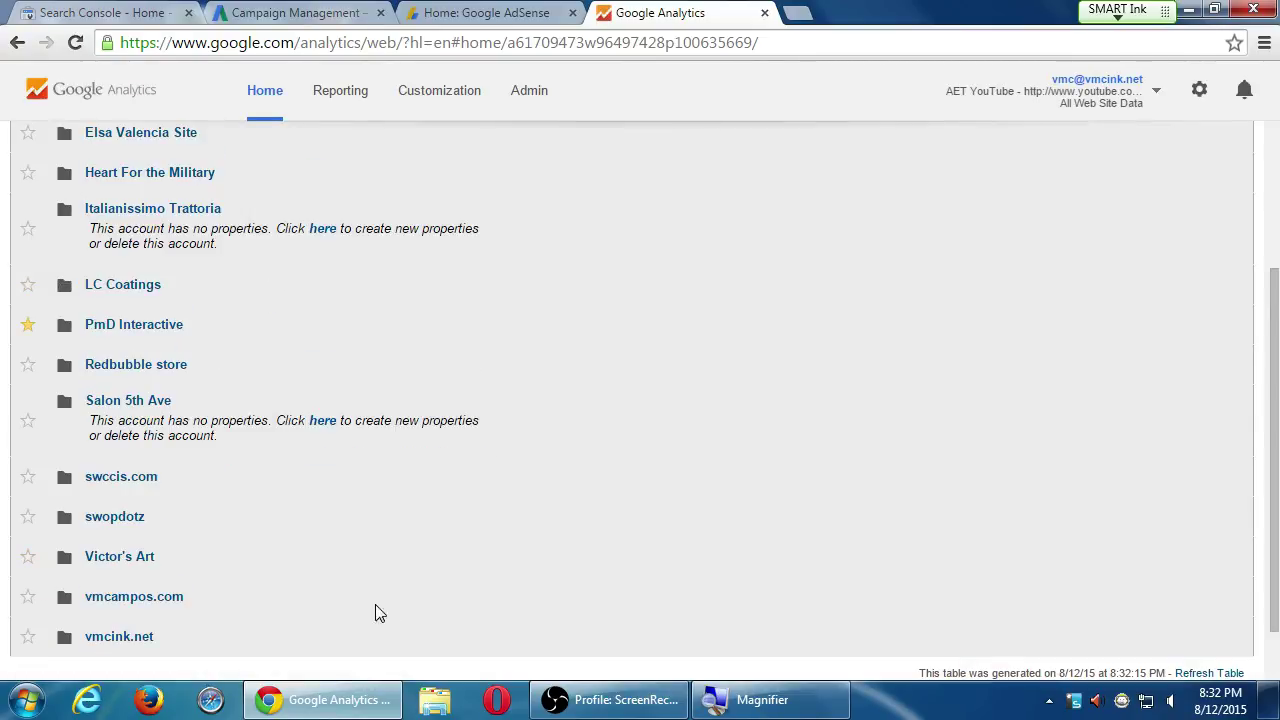
scroll(222, 539, "up", 3)
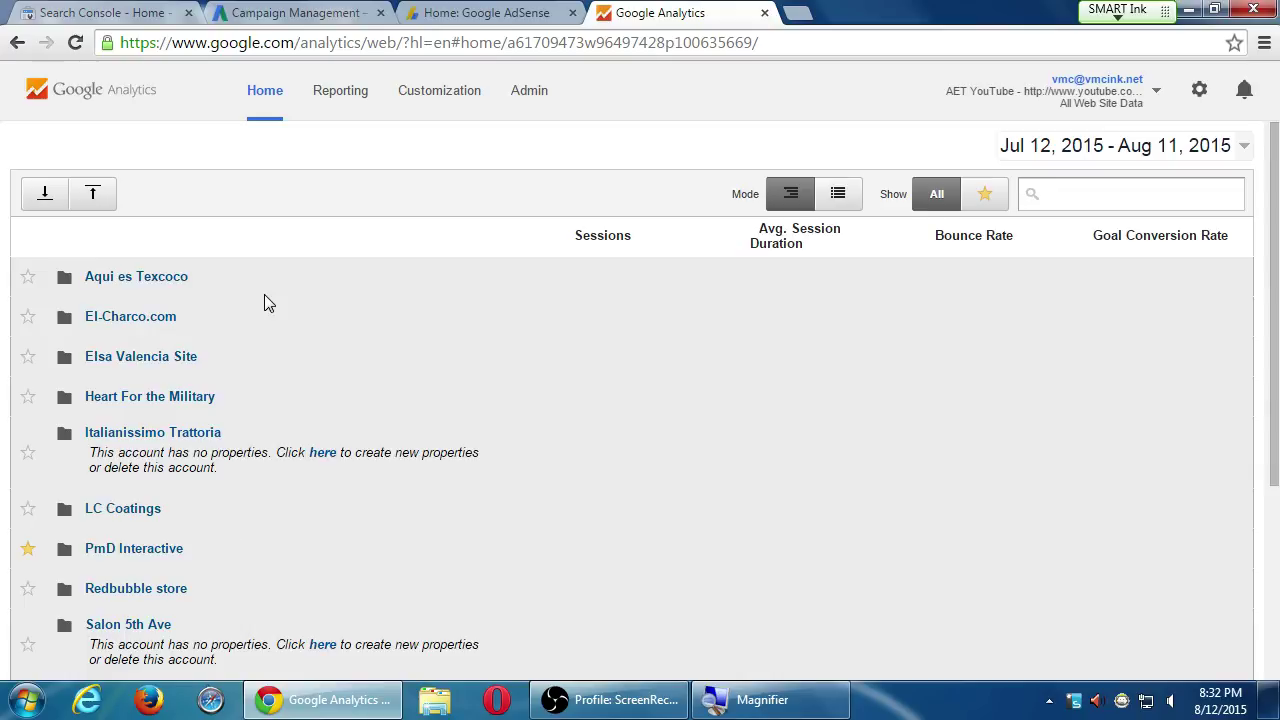
left_click(524, 98)
Choose Create new account from the Admin page's Account dropdown
left_click(206, 247)
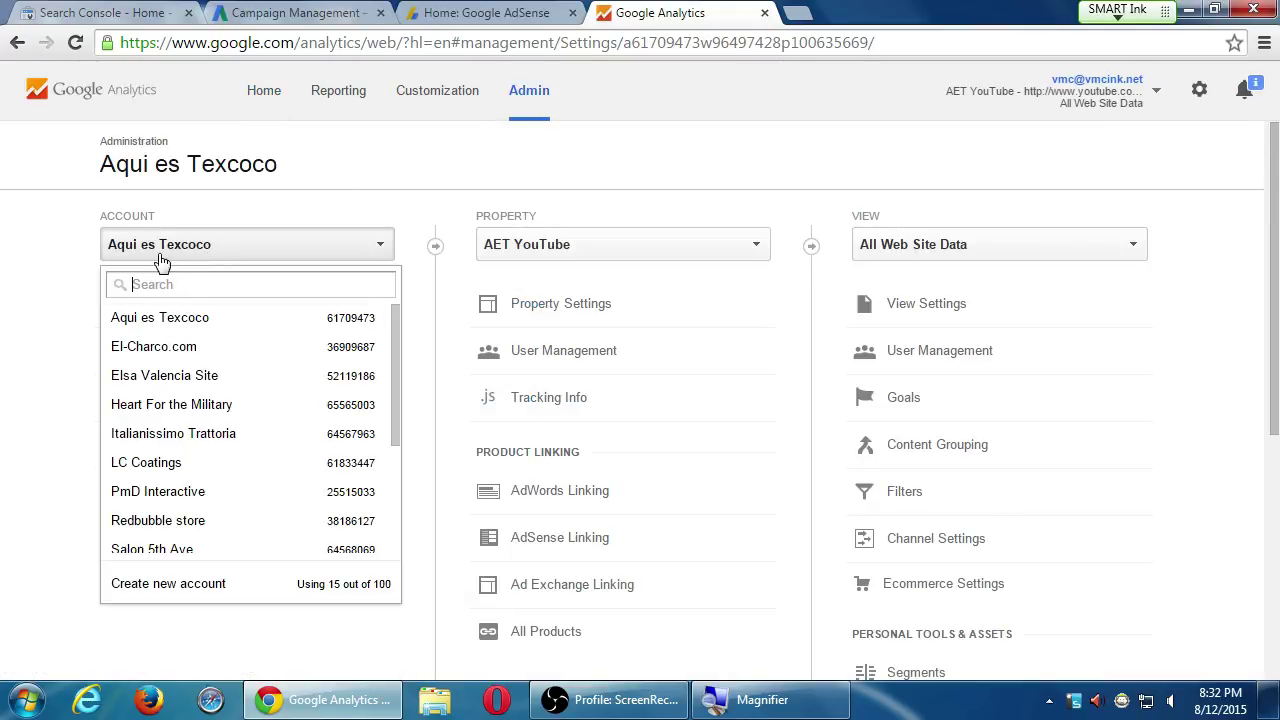
left_click(206, 585)
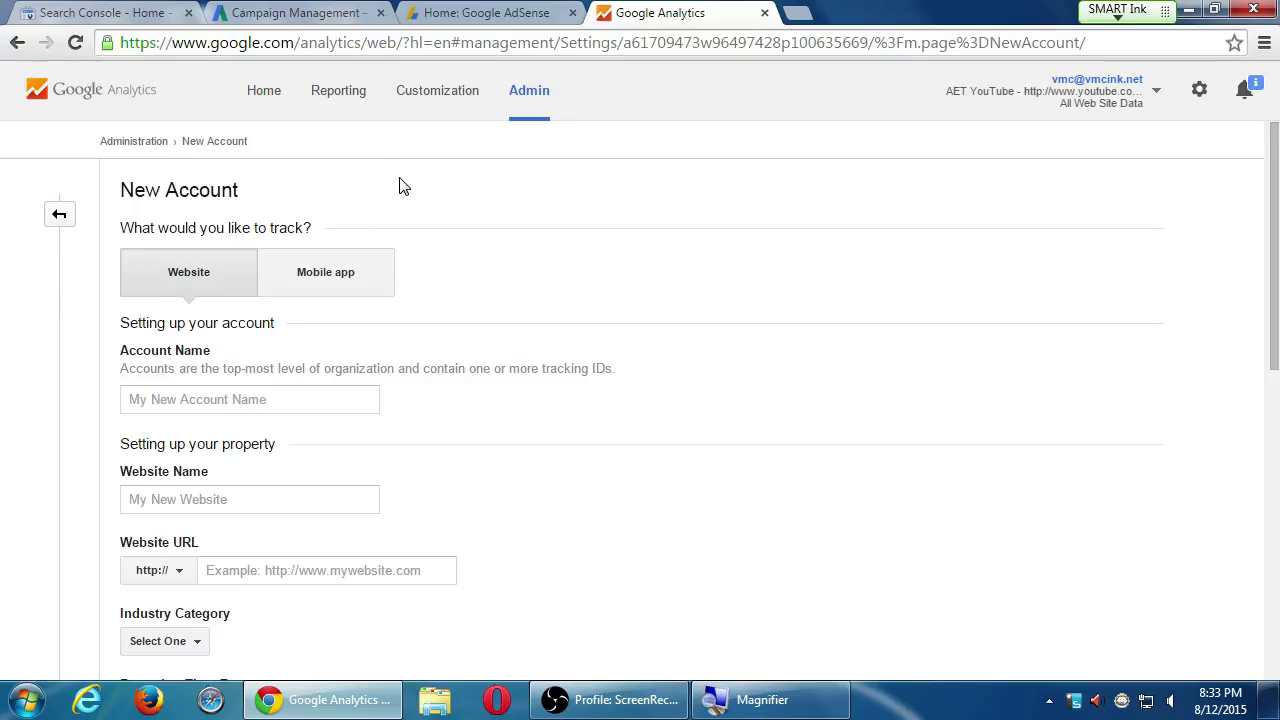
Return to the Home page and scroll down the account list
left_click(280, 102)
scroll(400, 290, "down", 2)
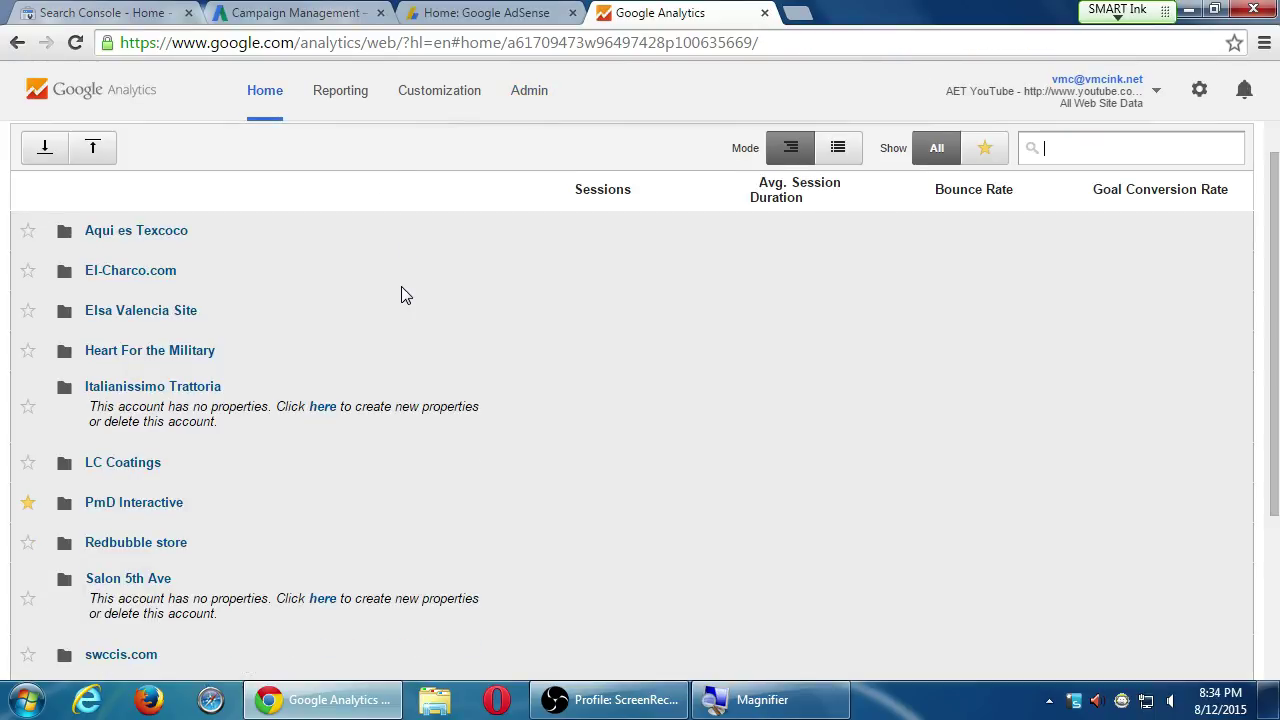
scroll(407, 288, "down", 1)
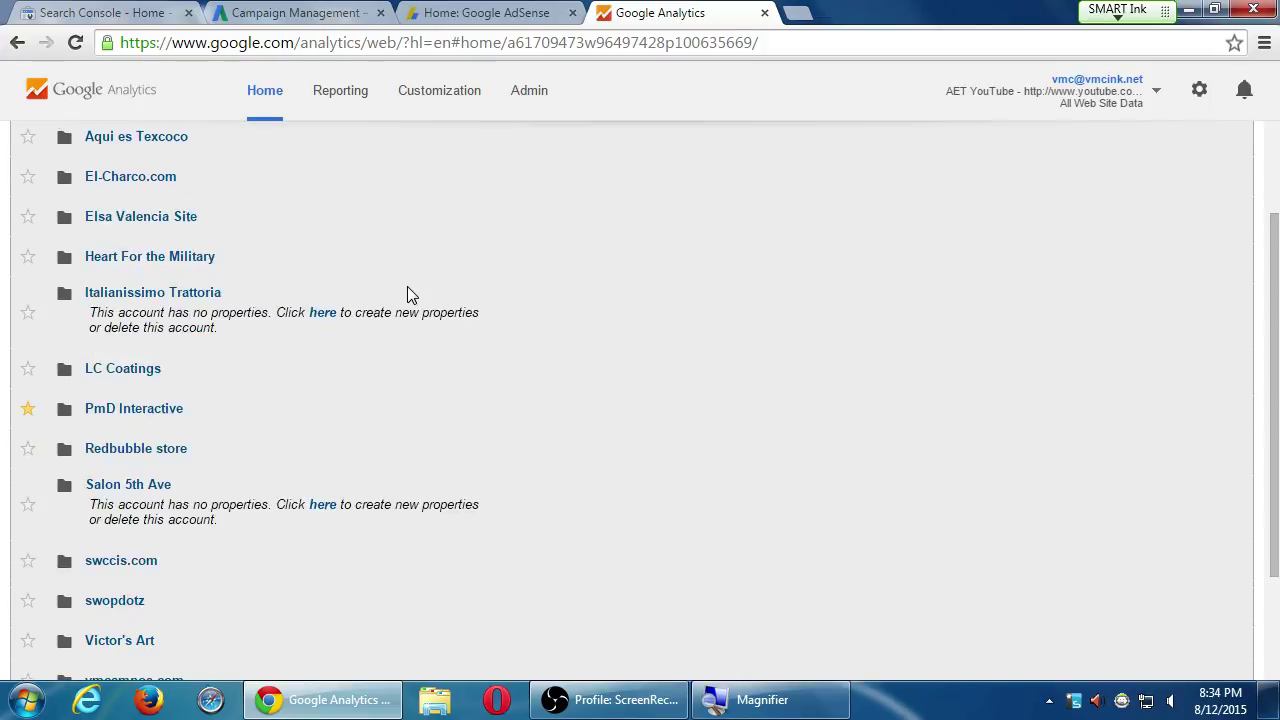
scroll(407, 292, "down", 3)
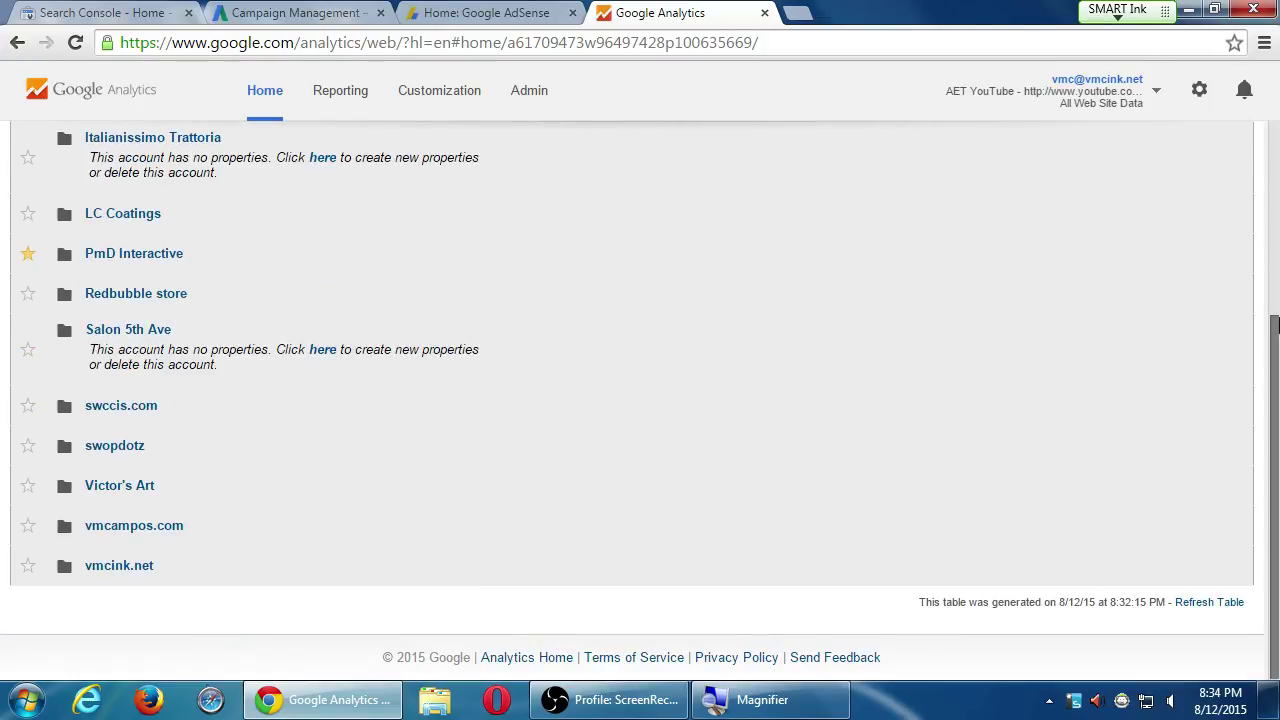
left_click_drag(1277, 398, 1260, 294)
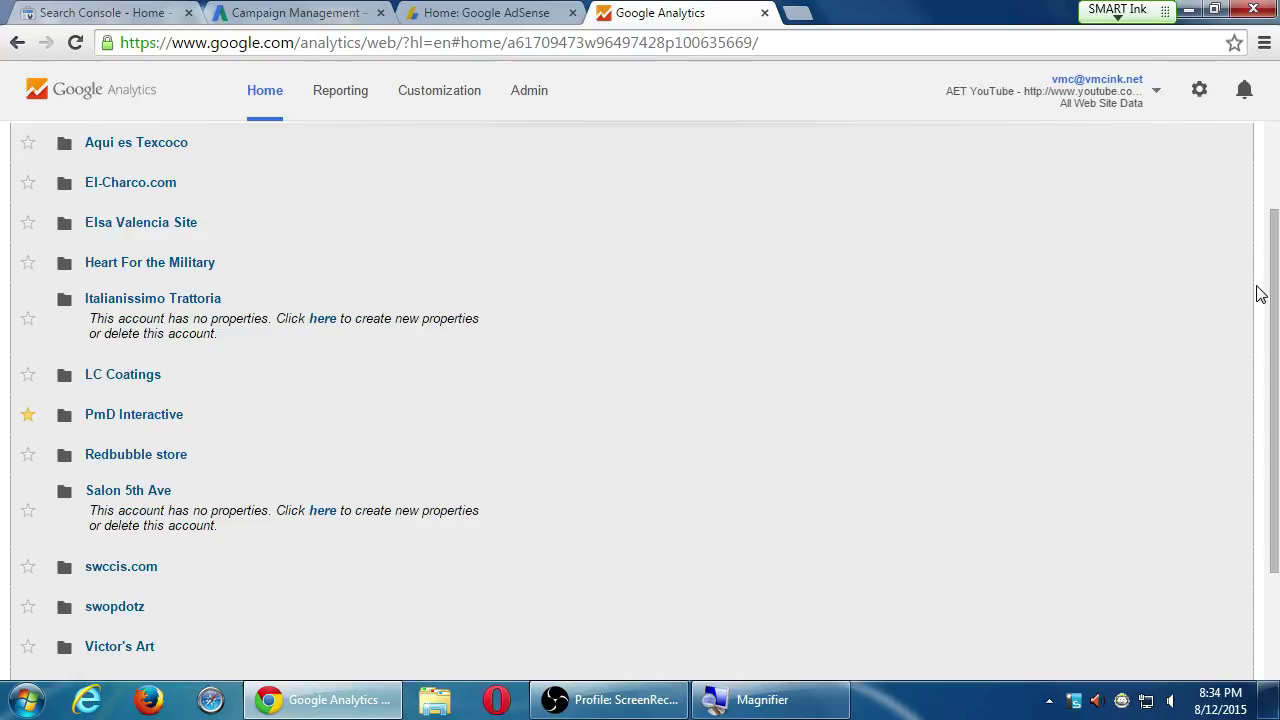
Expand and collapse Aqui es Texcoco, then expand vmcampos.com to view its four properties
left_click(192, 141)
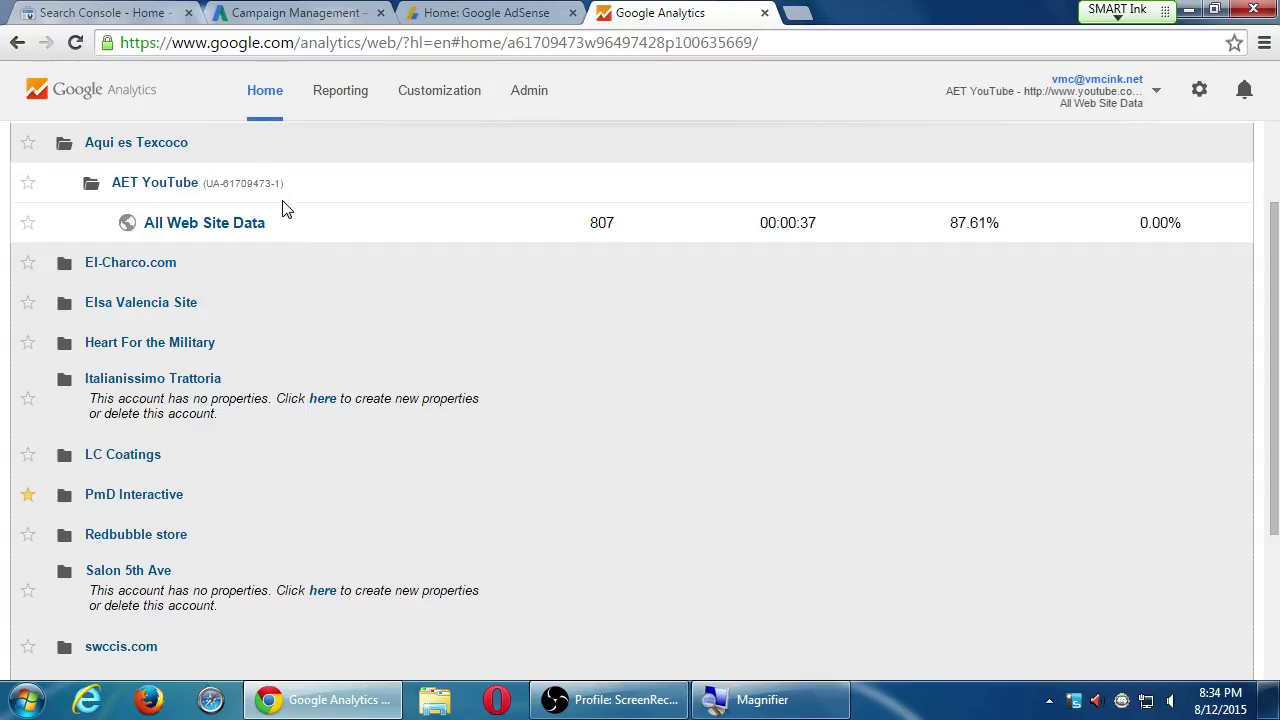
left_click(243, 160)
scroll(186, 445, "down", 3)
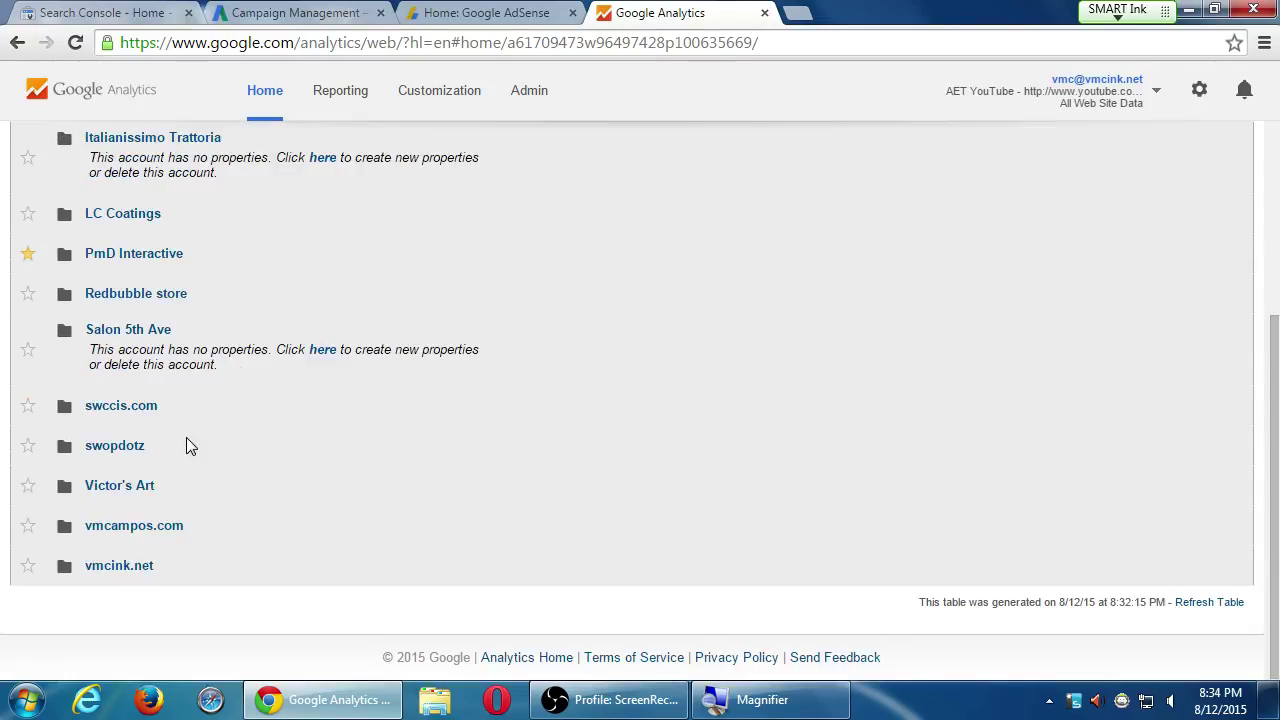
left_click(195, 527)
scroll(197, 530, "down", 2)
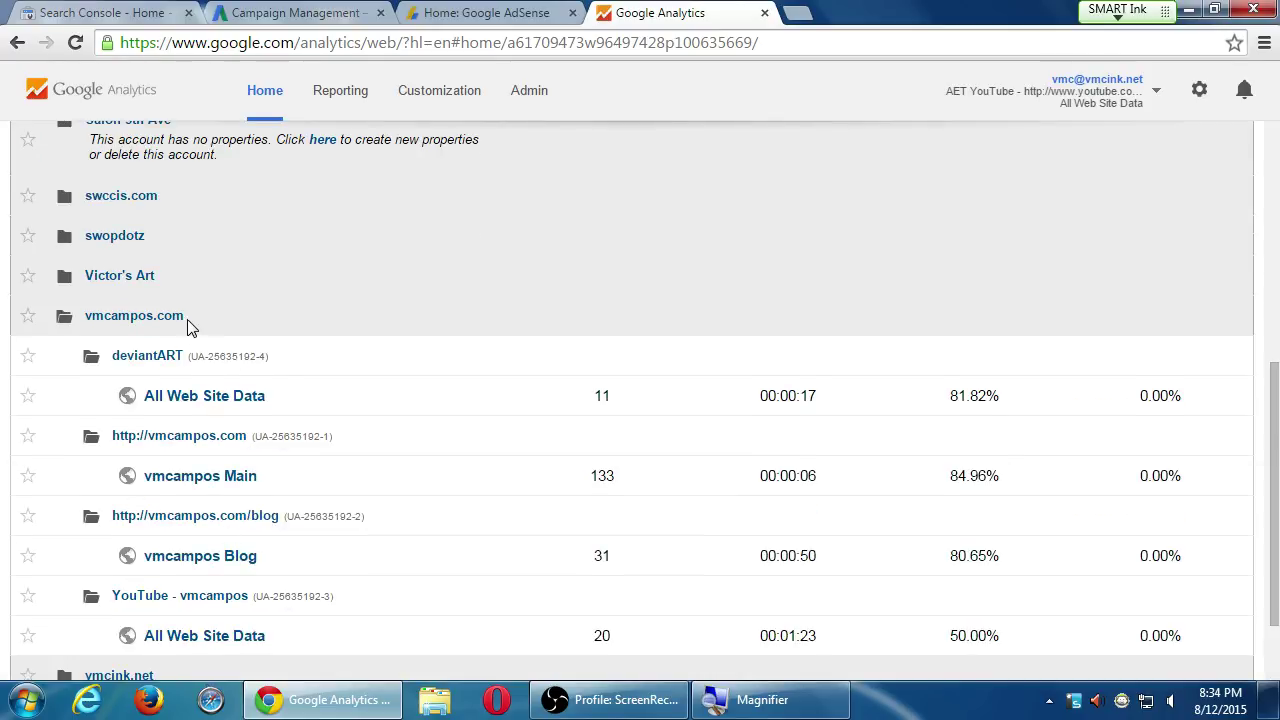
scroll(197, 325, "down", 1)
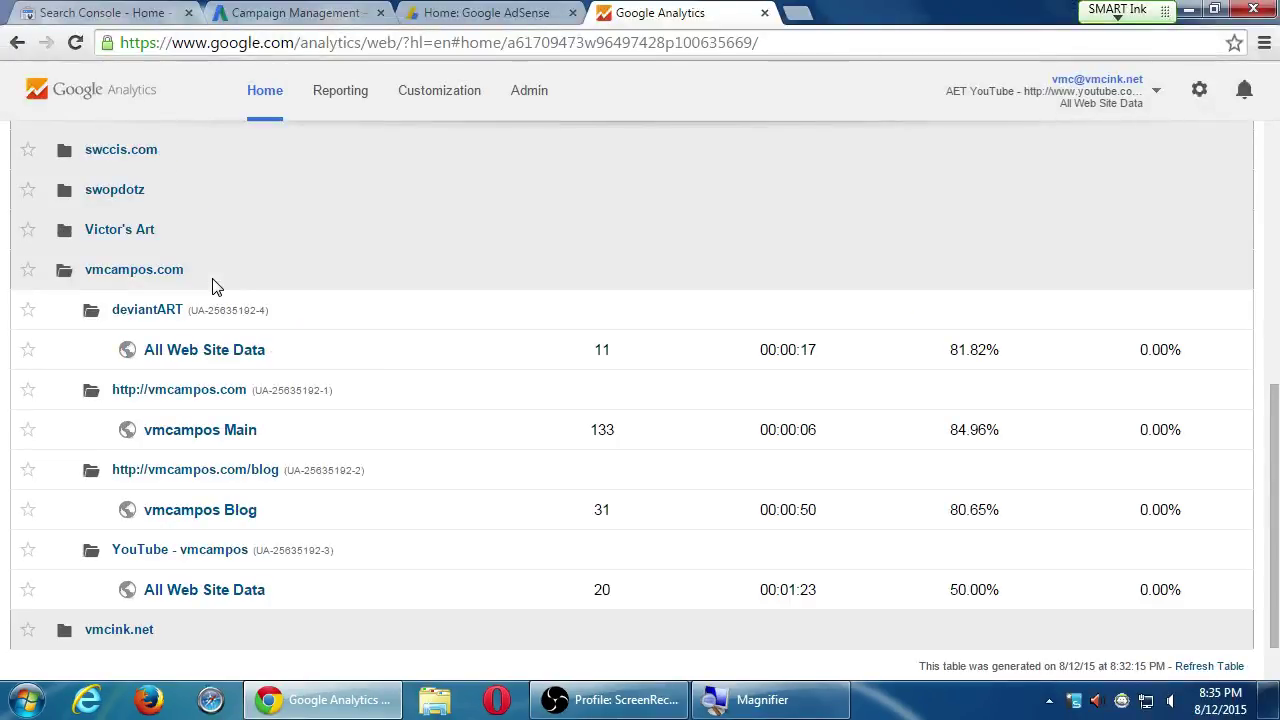
left_click(529, 92)
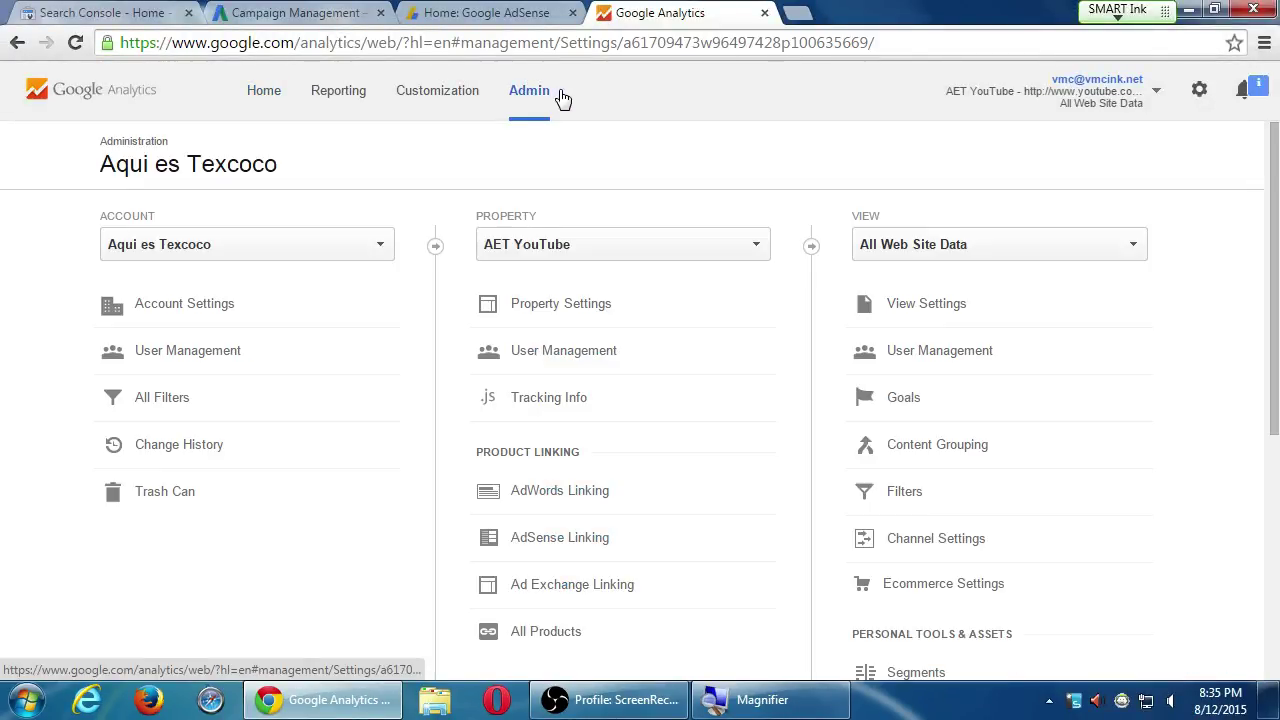
left_click(360, 249)
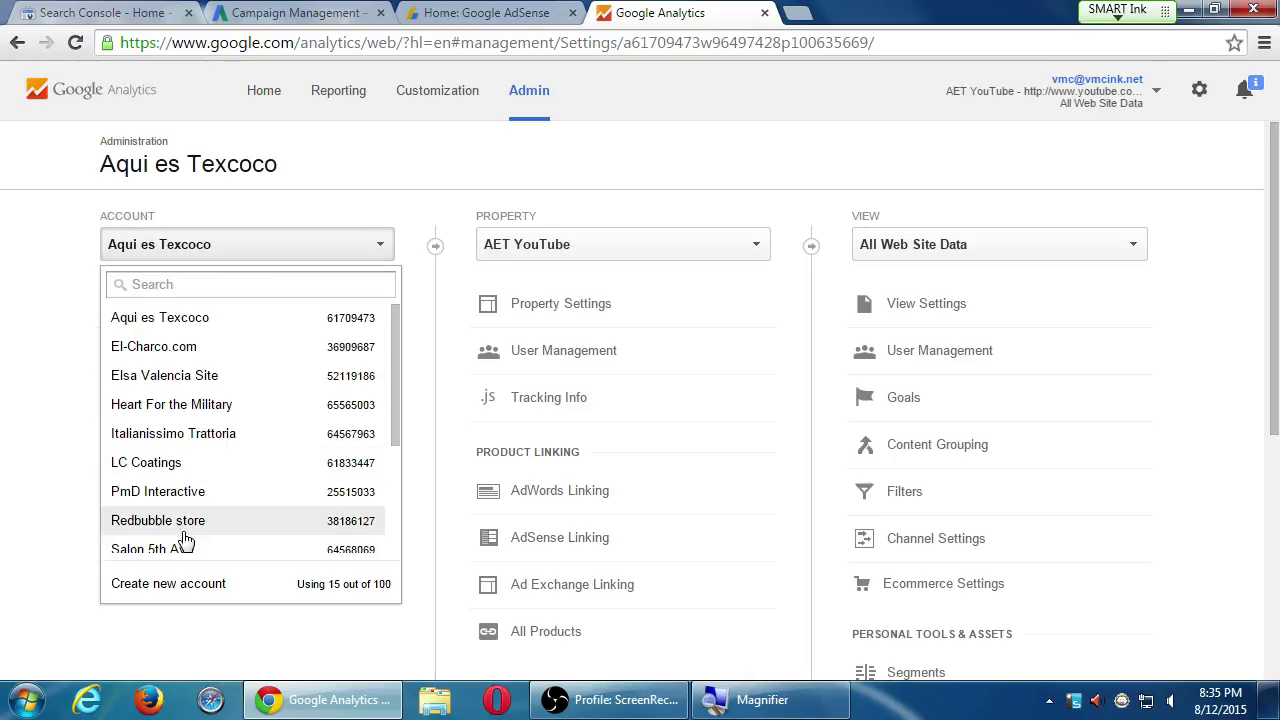
left_click(199, 588)
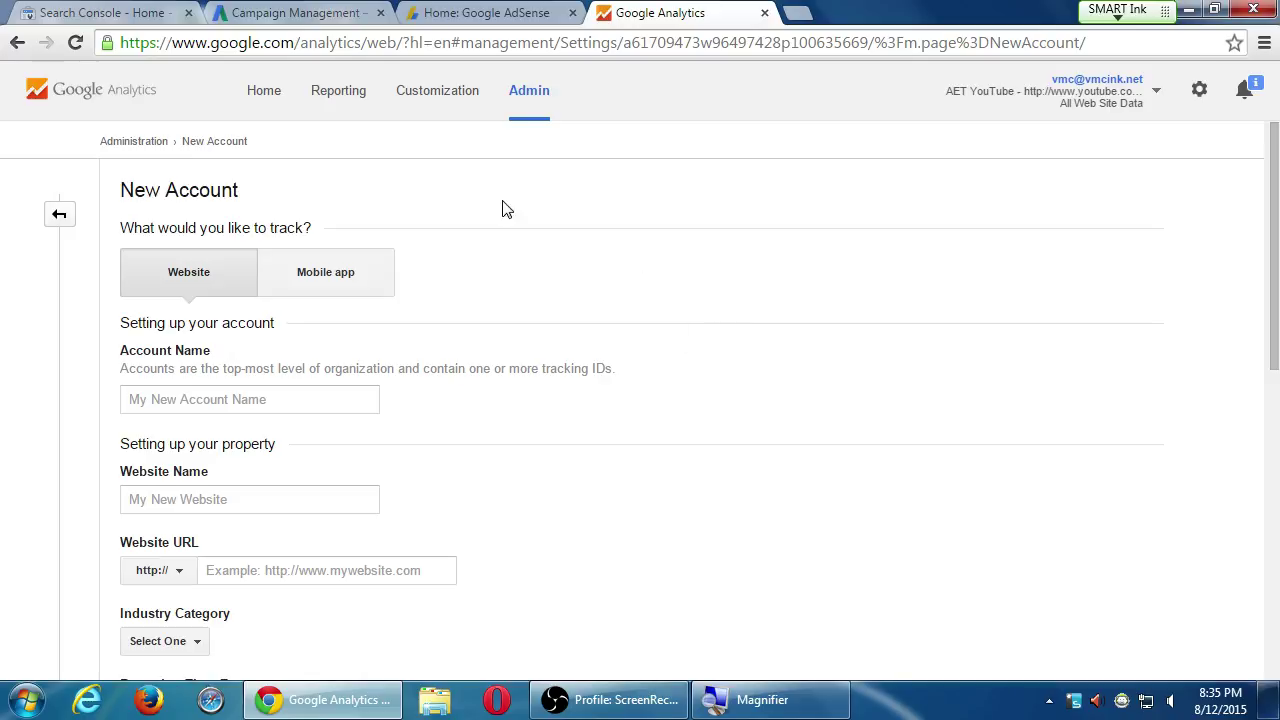
left_click(264, 91)
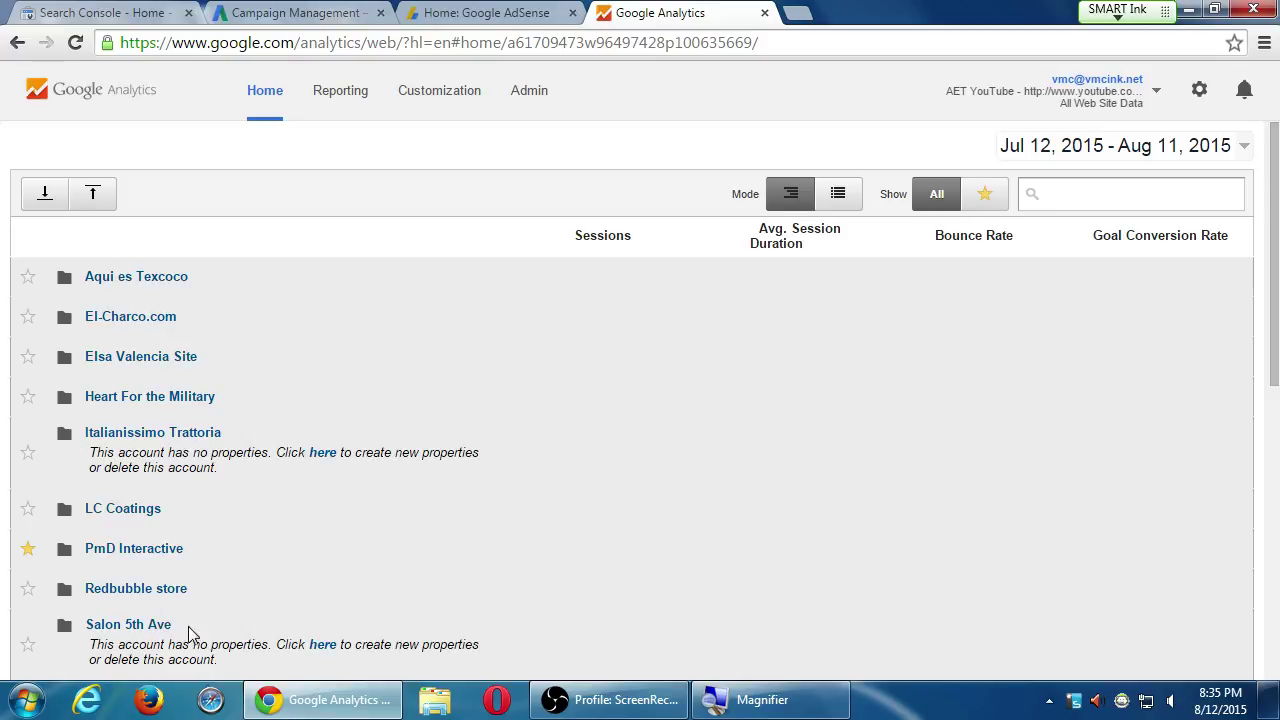
left_click(145, 357)
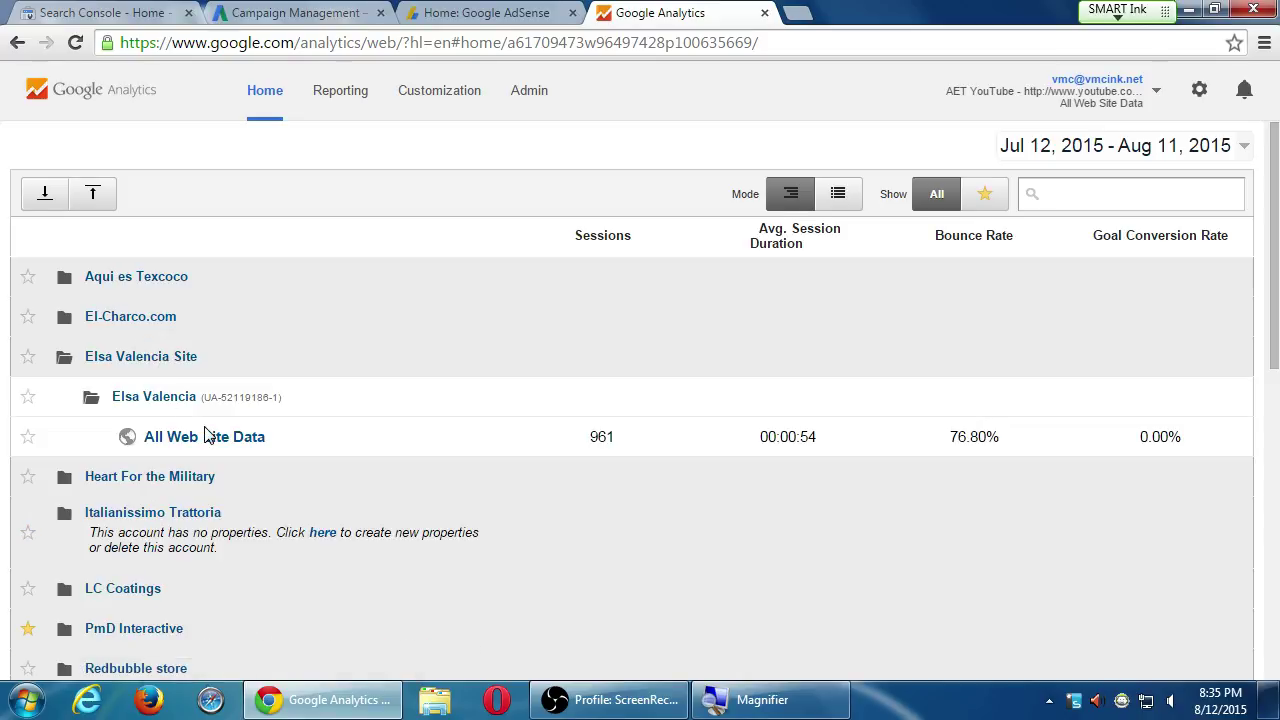
left_click(546, 100)
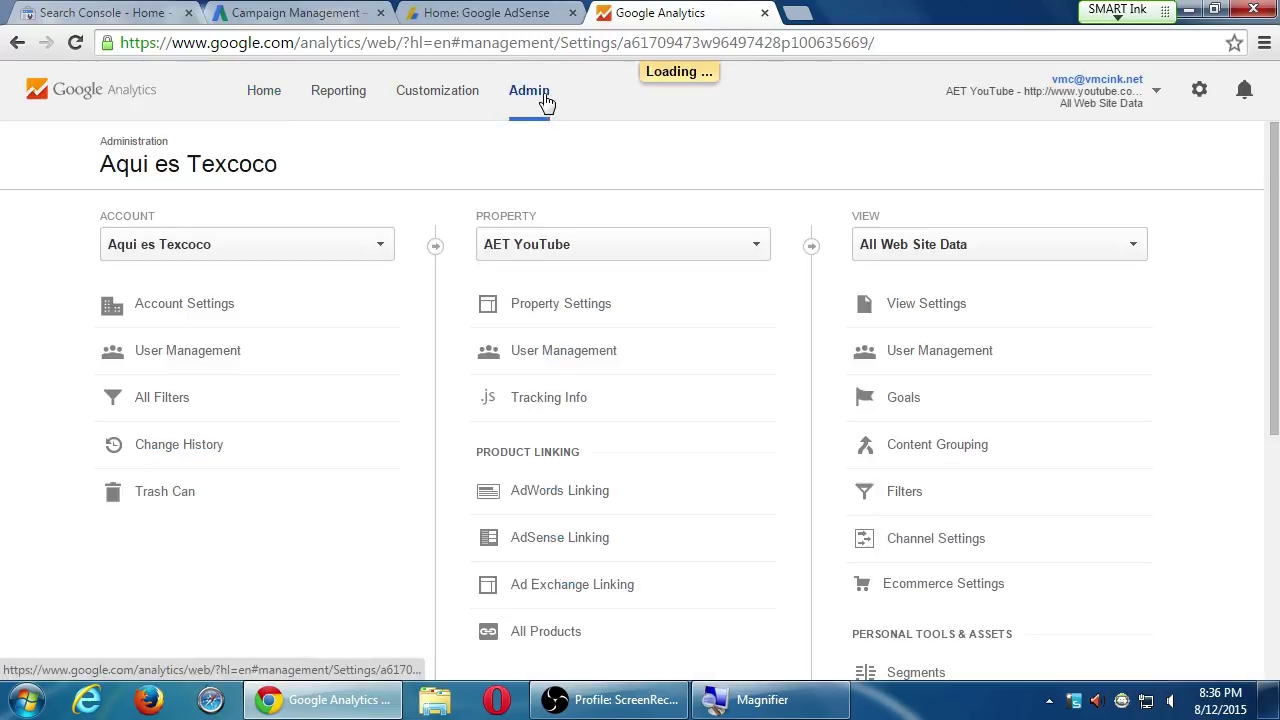
left_click(357, 251)
left_click(182, 586)
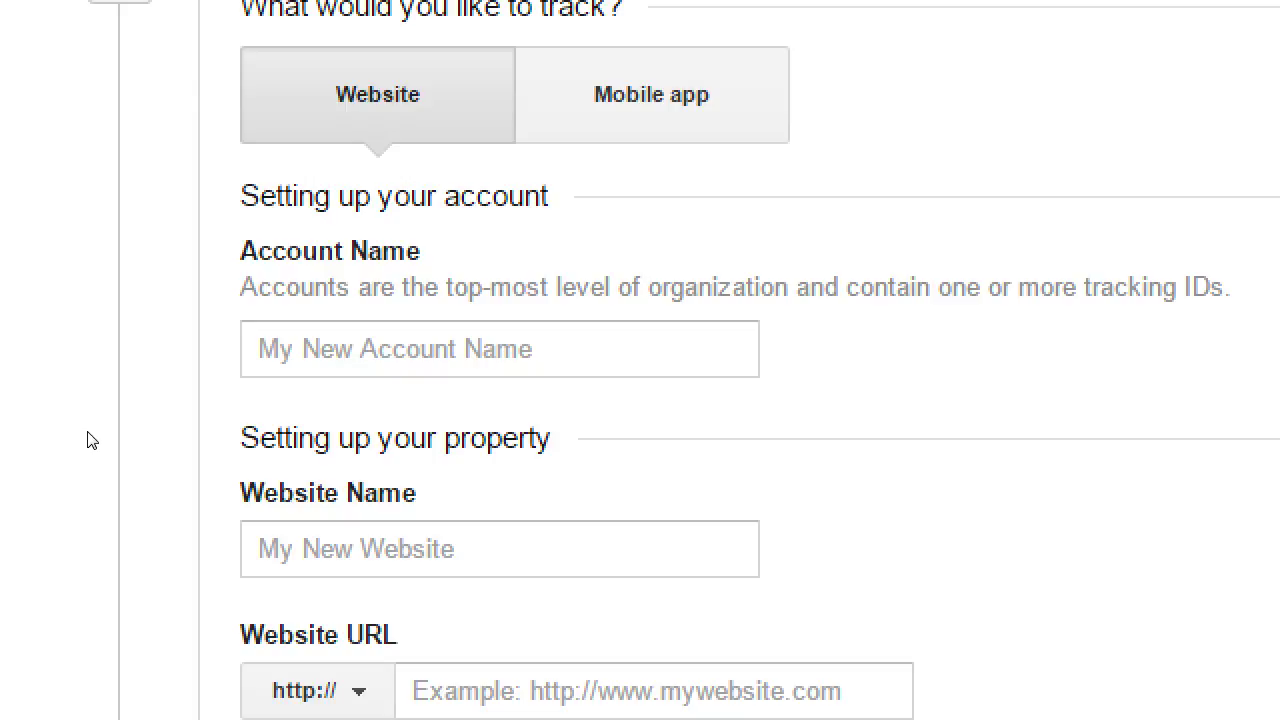
Enter account name Victor's Bakery, trying website 'Victor's Blog' with a URL later cleared
left_click(189, 400)
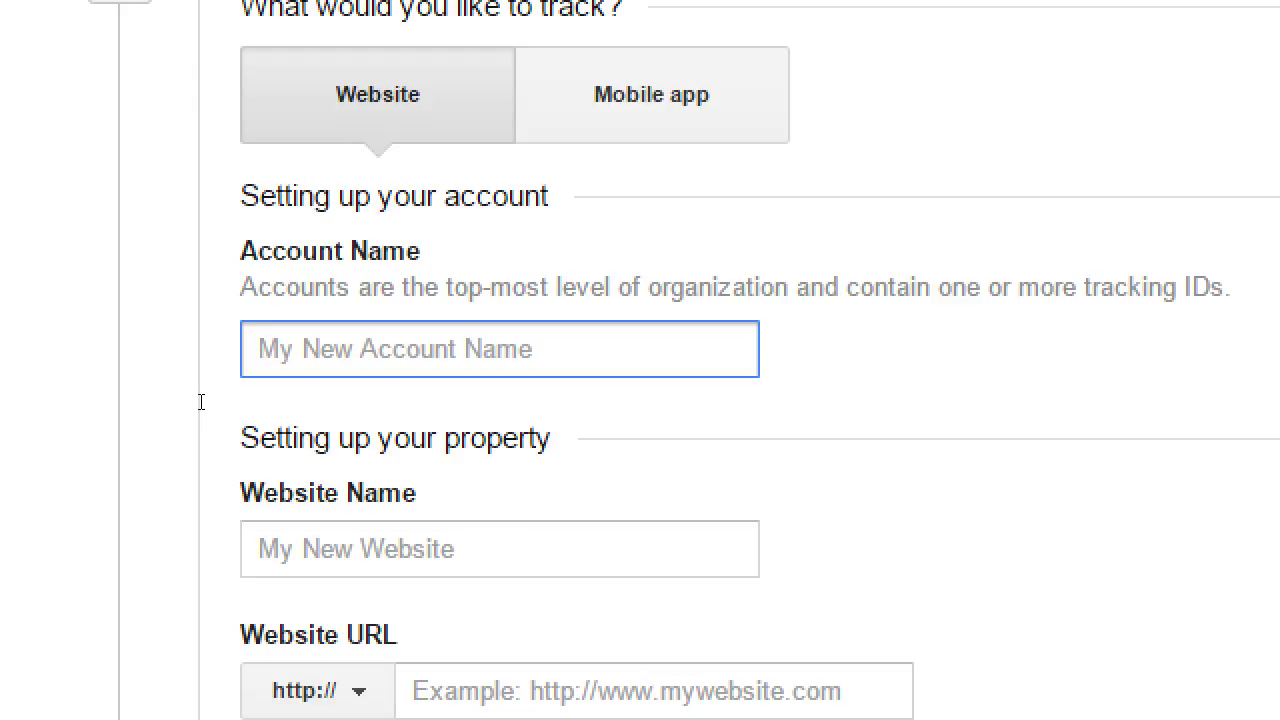
type("Victor's Ba")
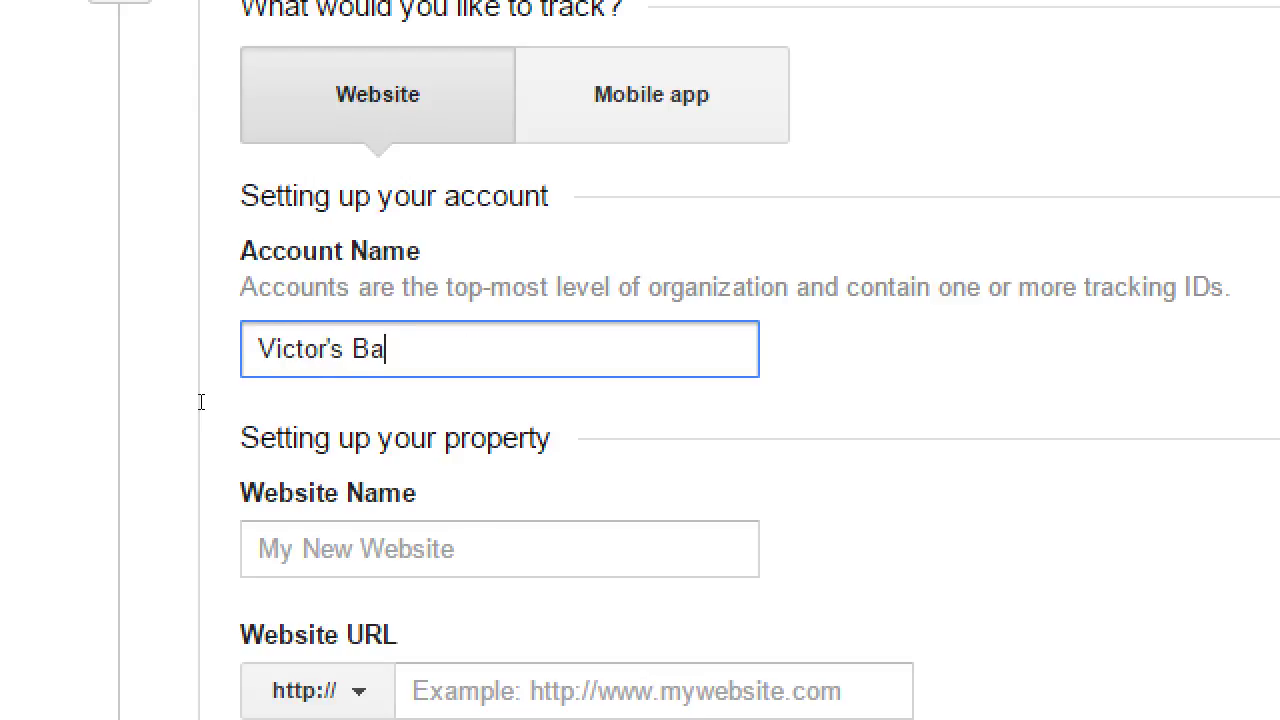
type("kery")
key("Tab")
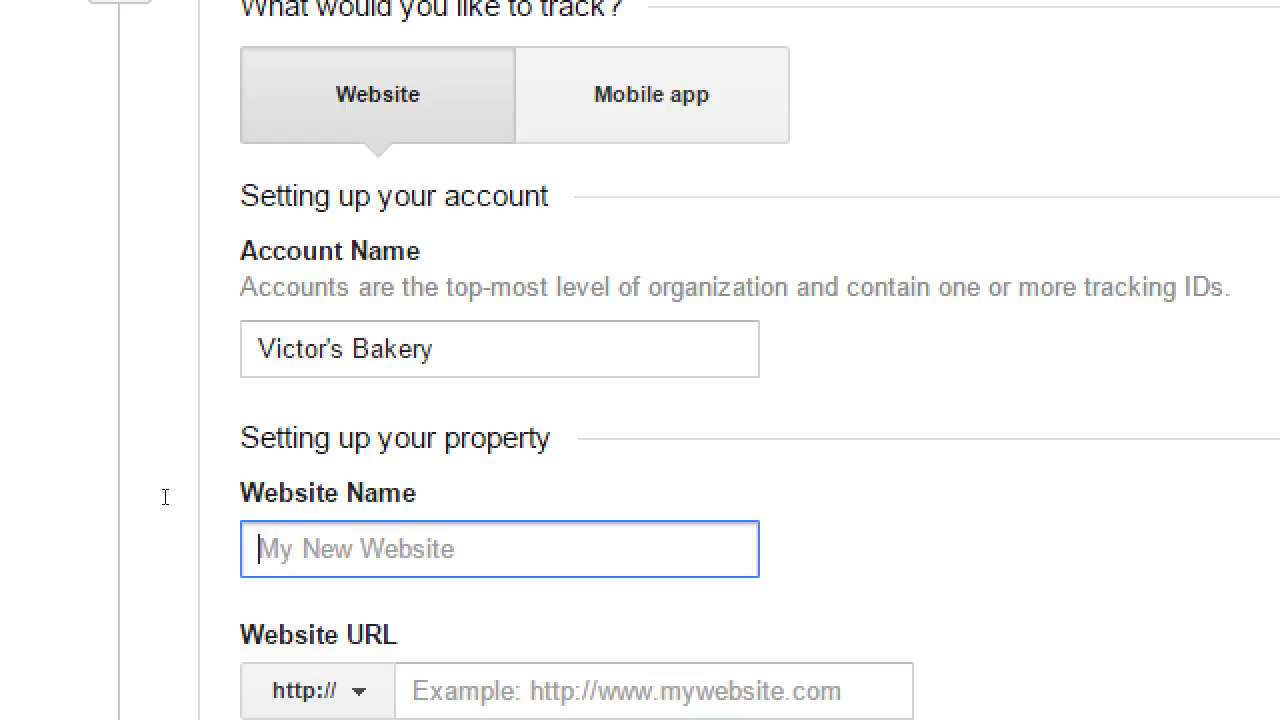
type("Vicut")
key("BackSpace")
key("BackSpace")
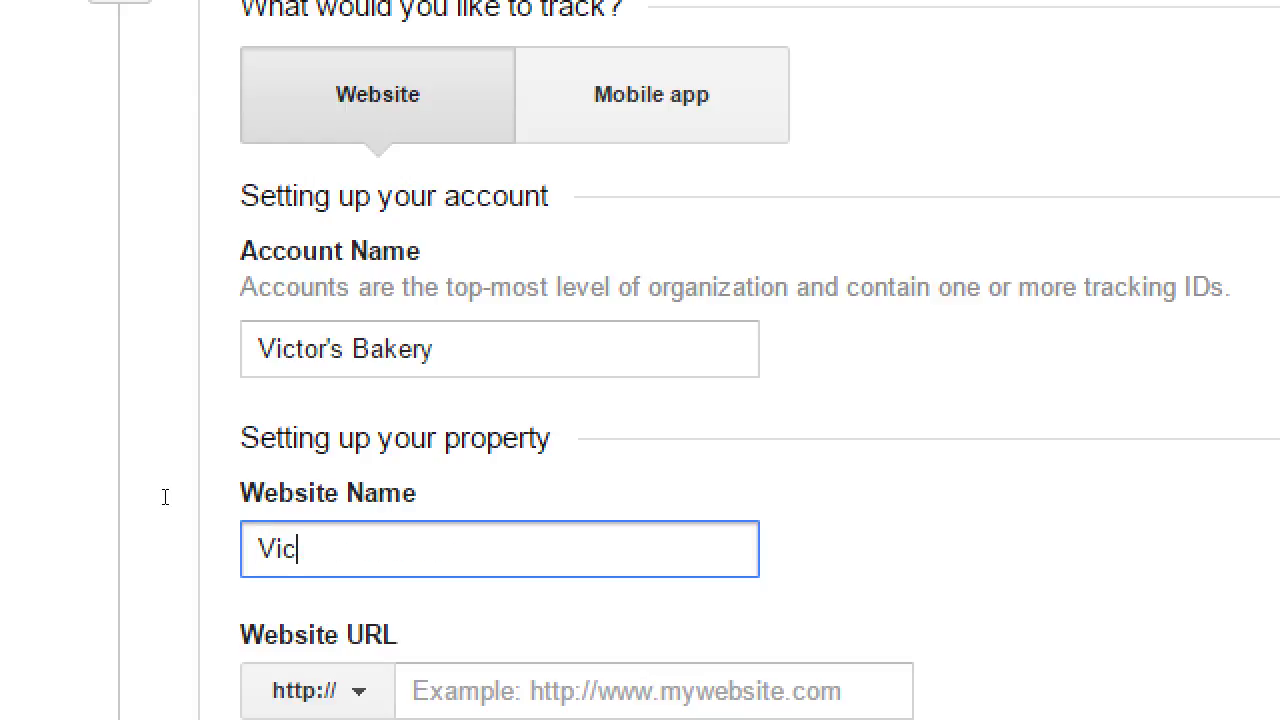
type("tor's Blog")
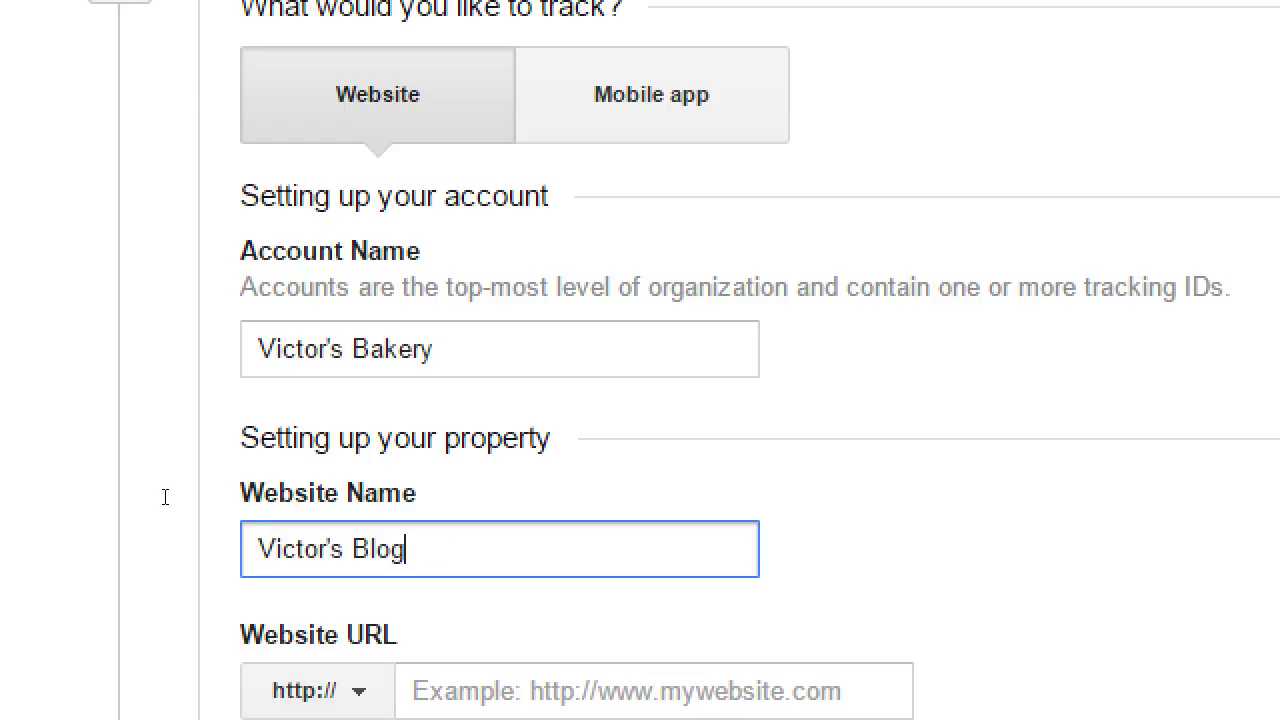
key("Tab")
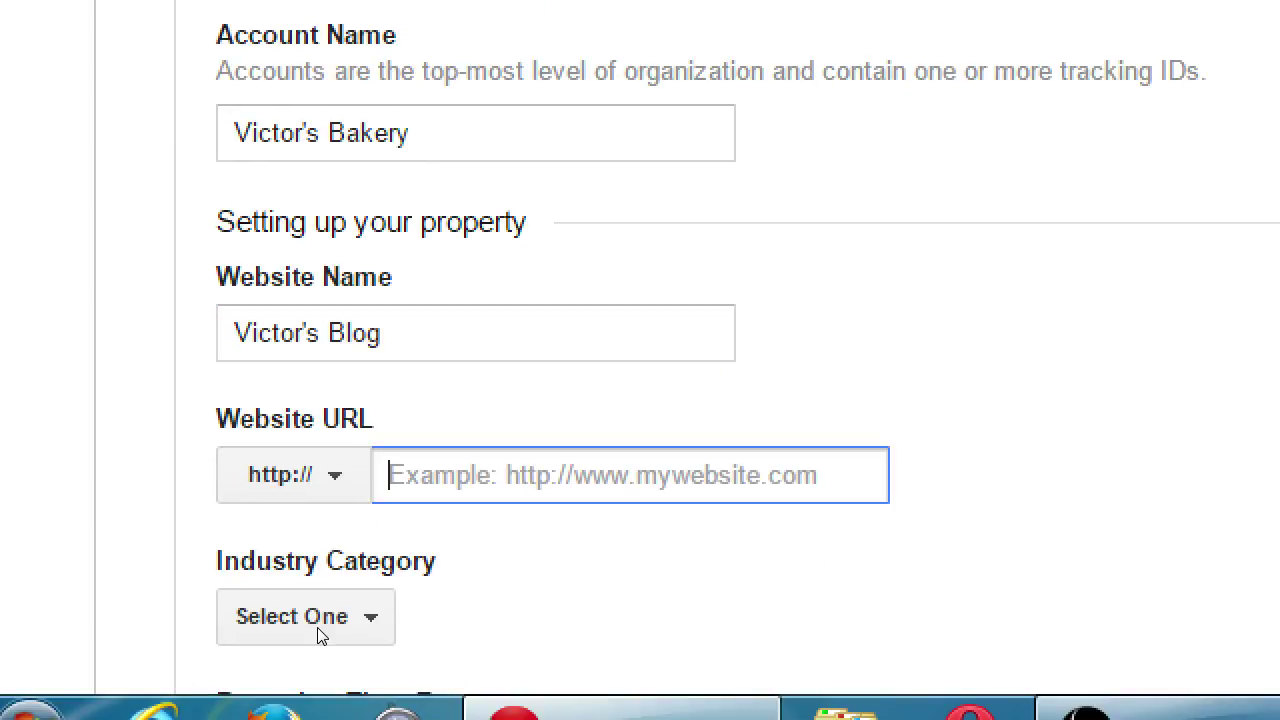
type("victorsbaker")
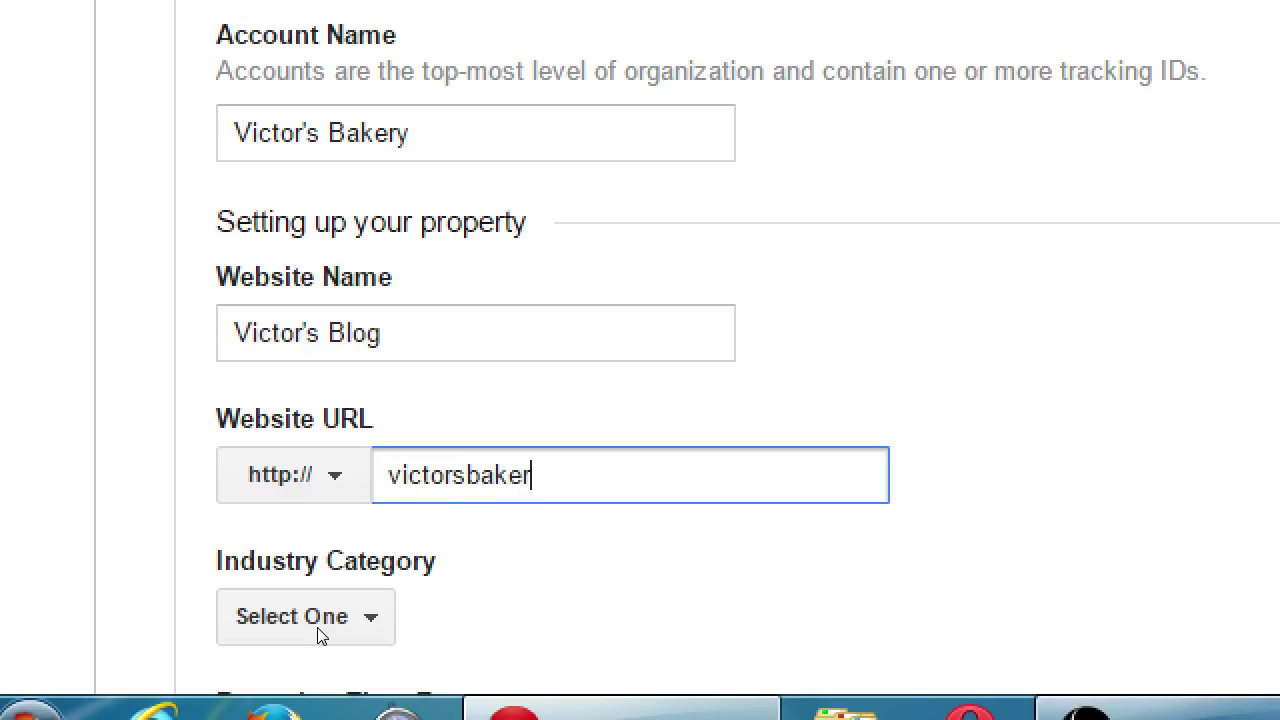
type("y.com/blog")
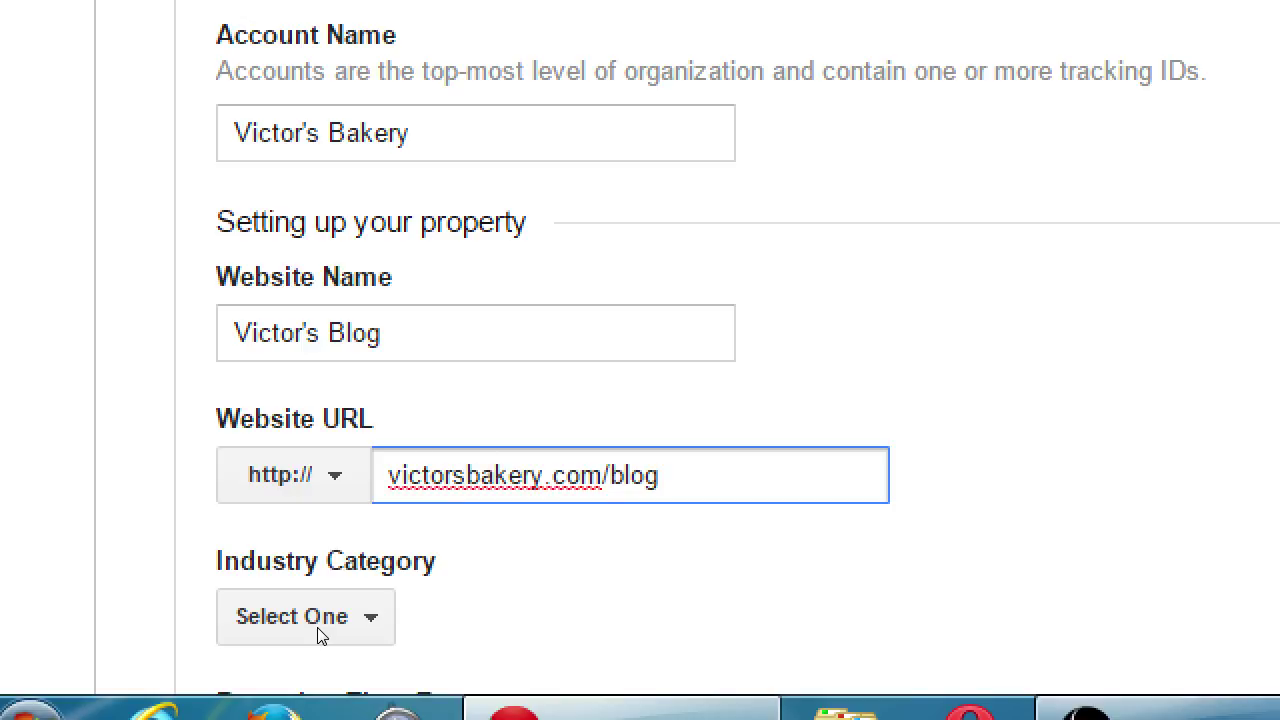
key("ctrl+a")
key("BackSpace")
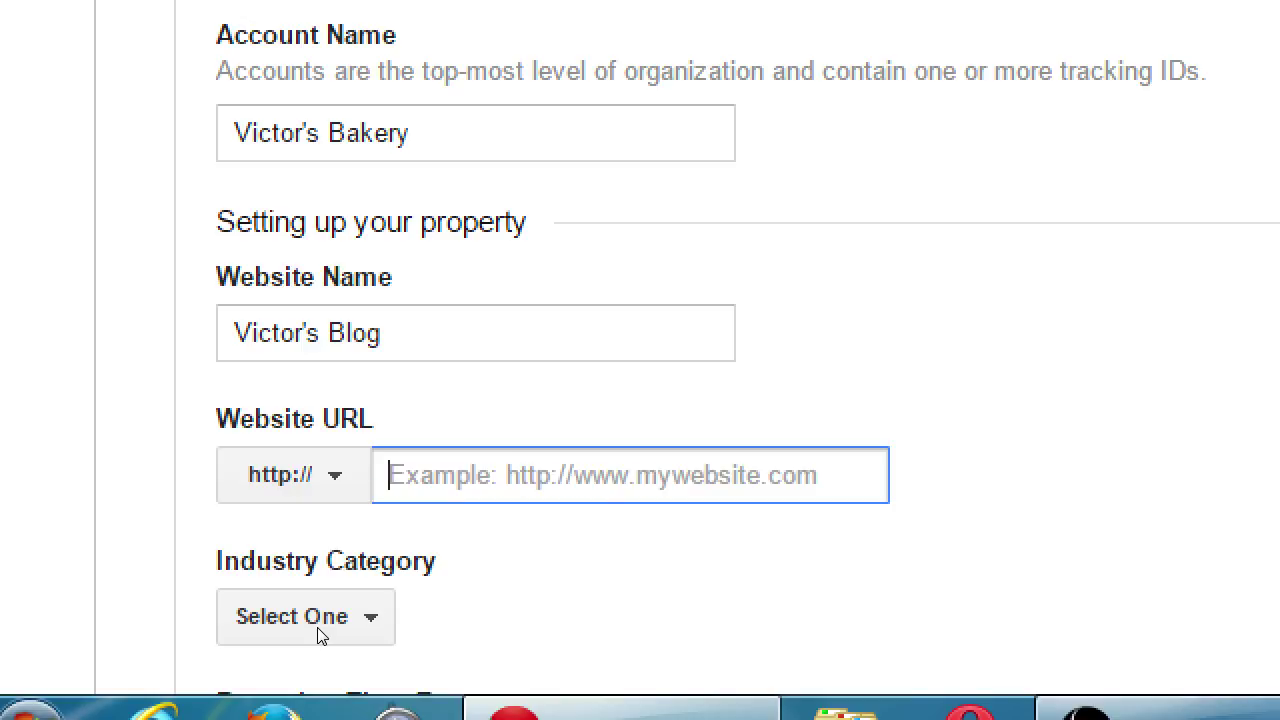
key("shift+Tab")
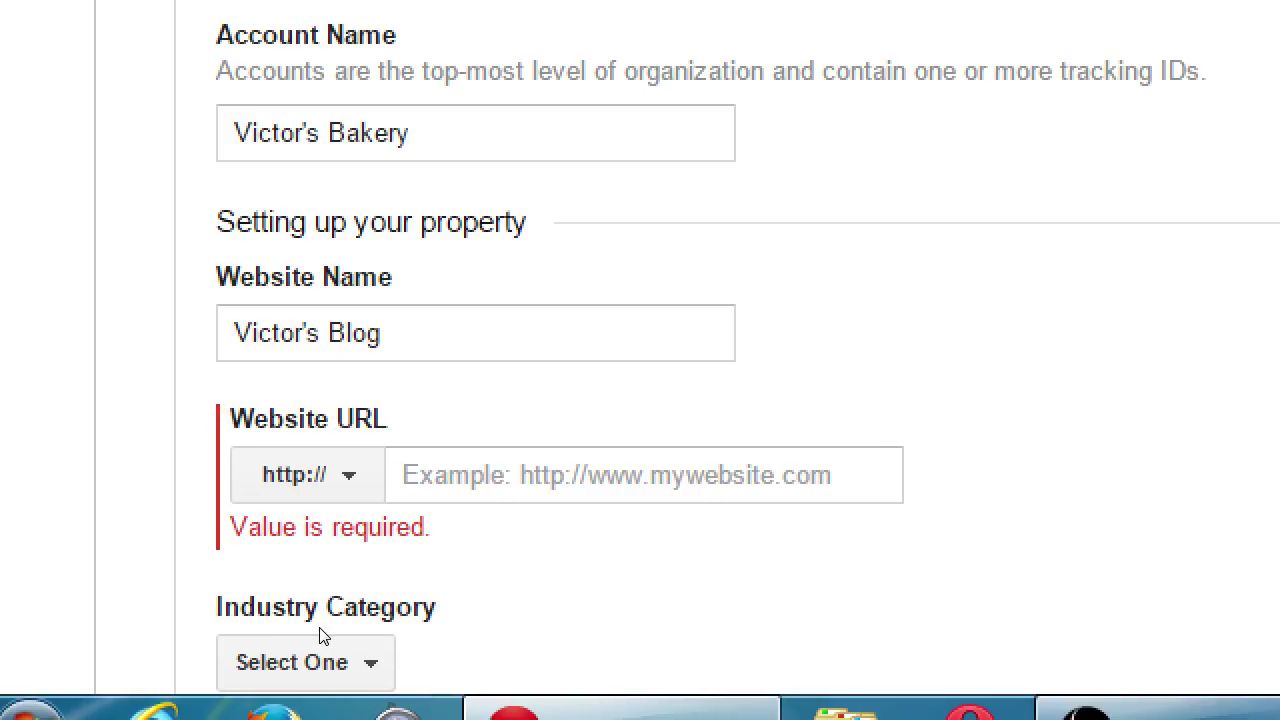
key("shift+Tab")
After trying 'Victor's YouTube', set website name 'Victor's Main Site' and URL victor.com
type("V")
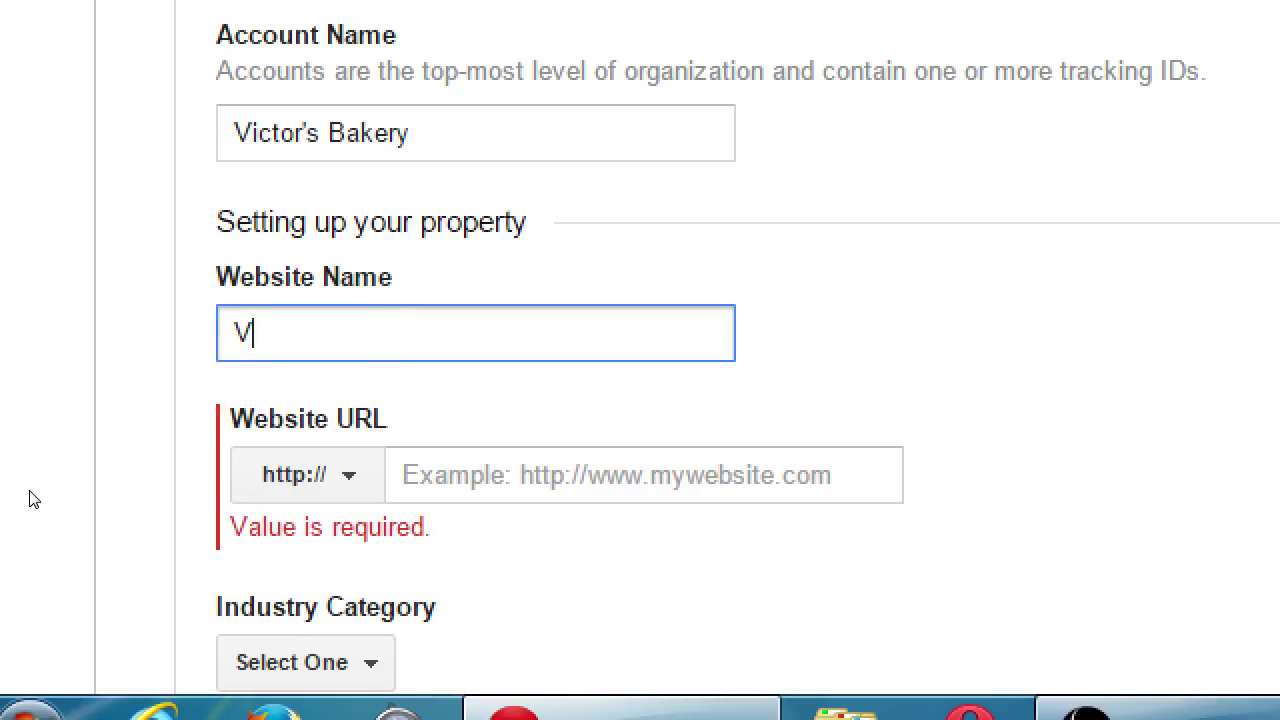
type("ictor's YouTube")
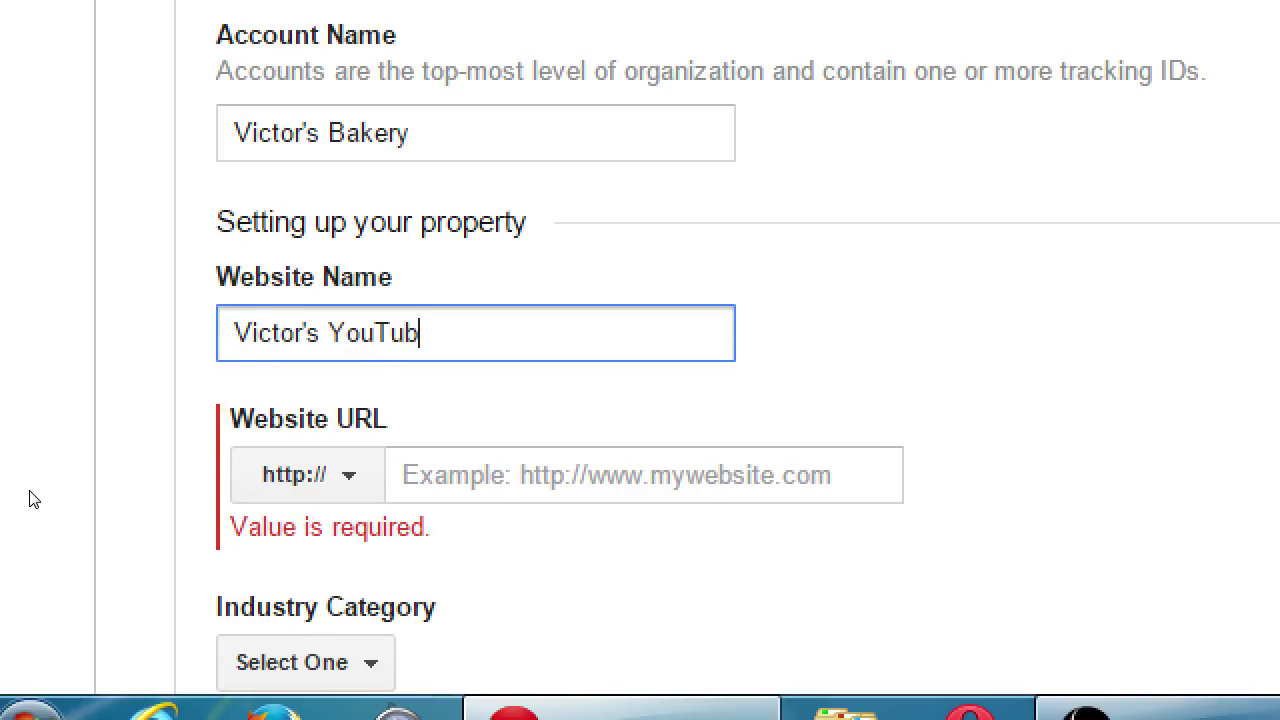
key("Tab")
key("Tab")
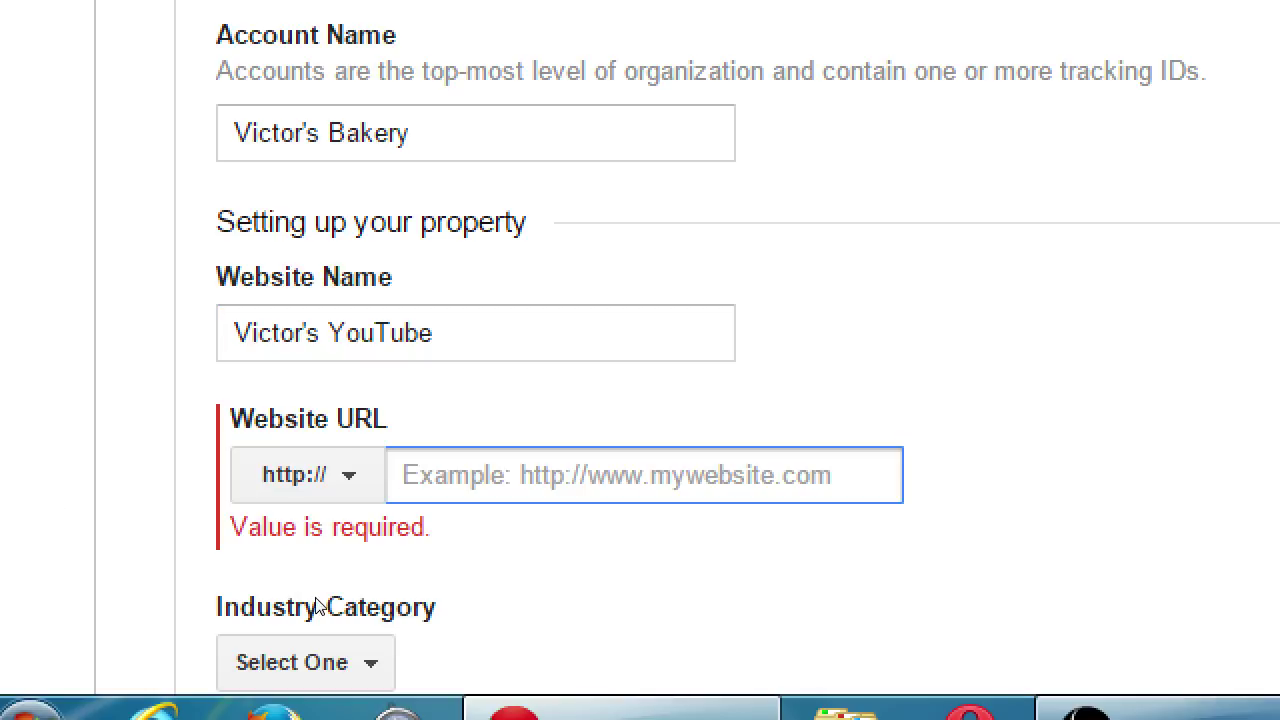
type("youtube.com/victor")
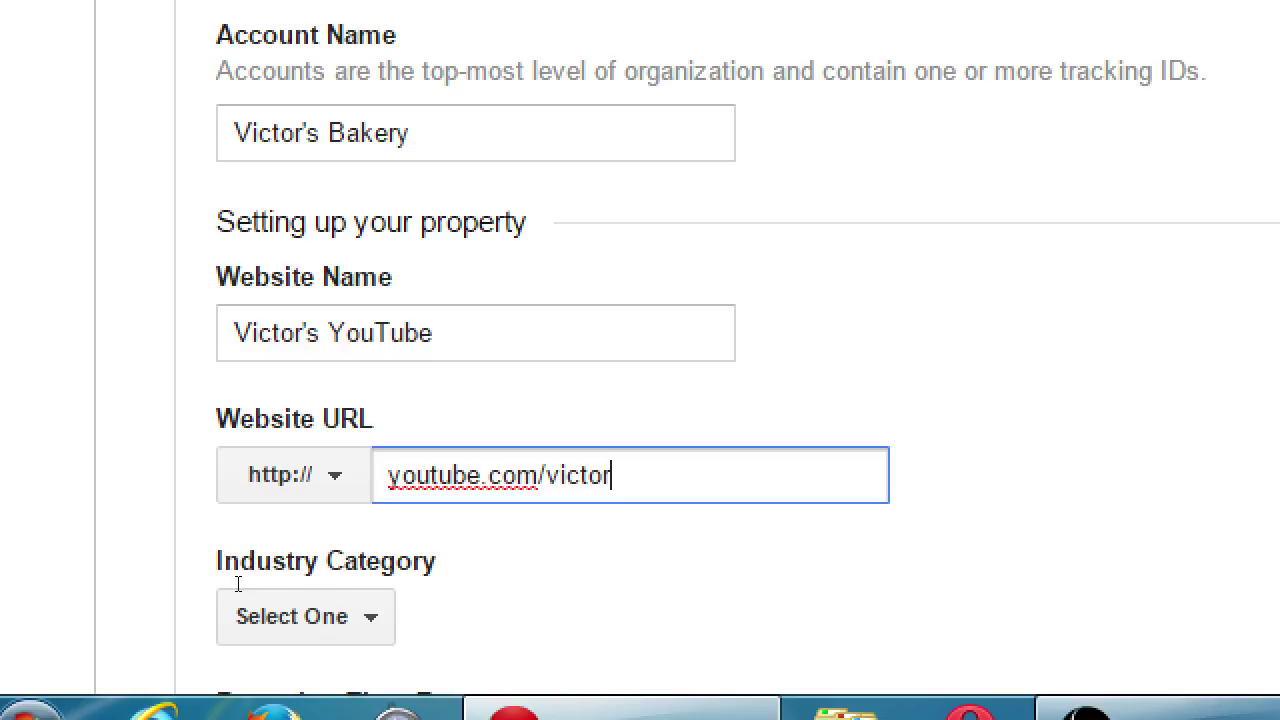
key("shift+Tab")
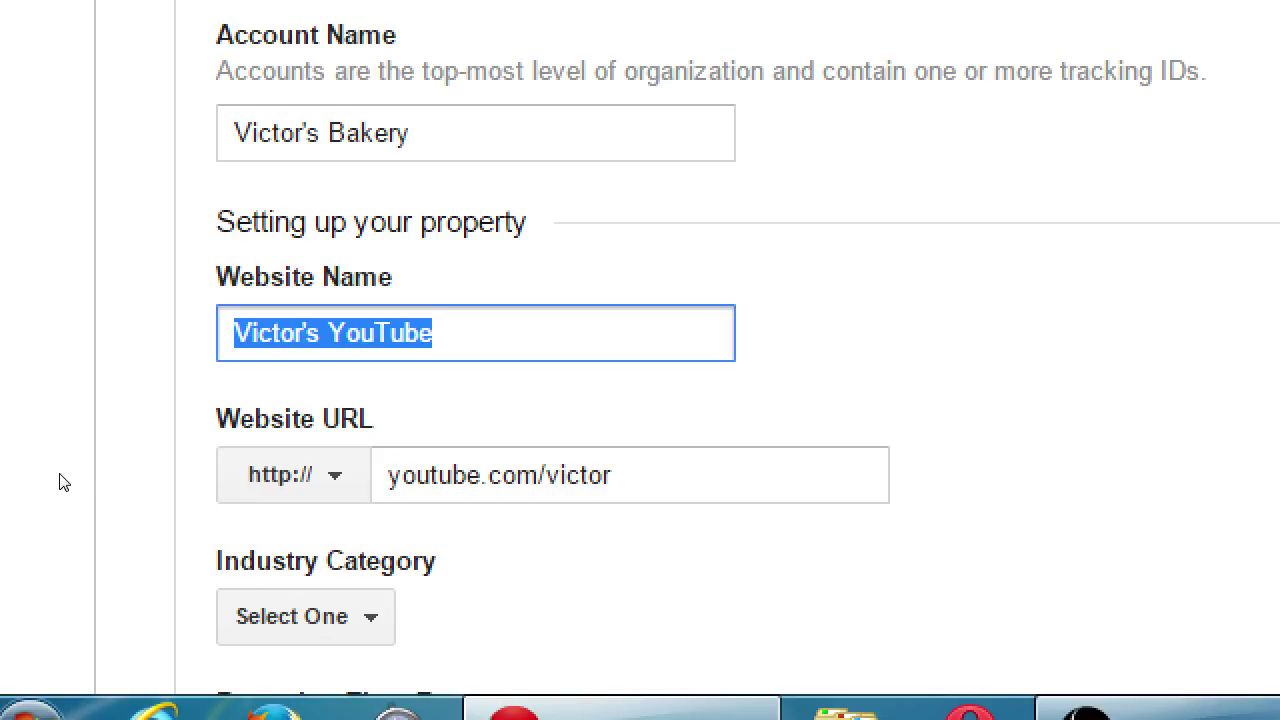
type("Vi")
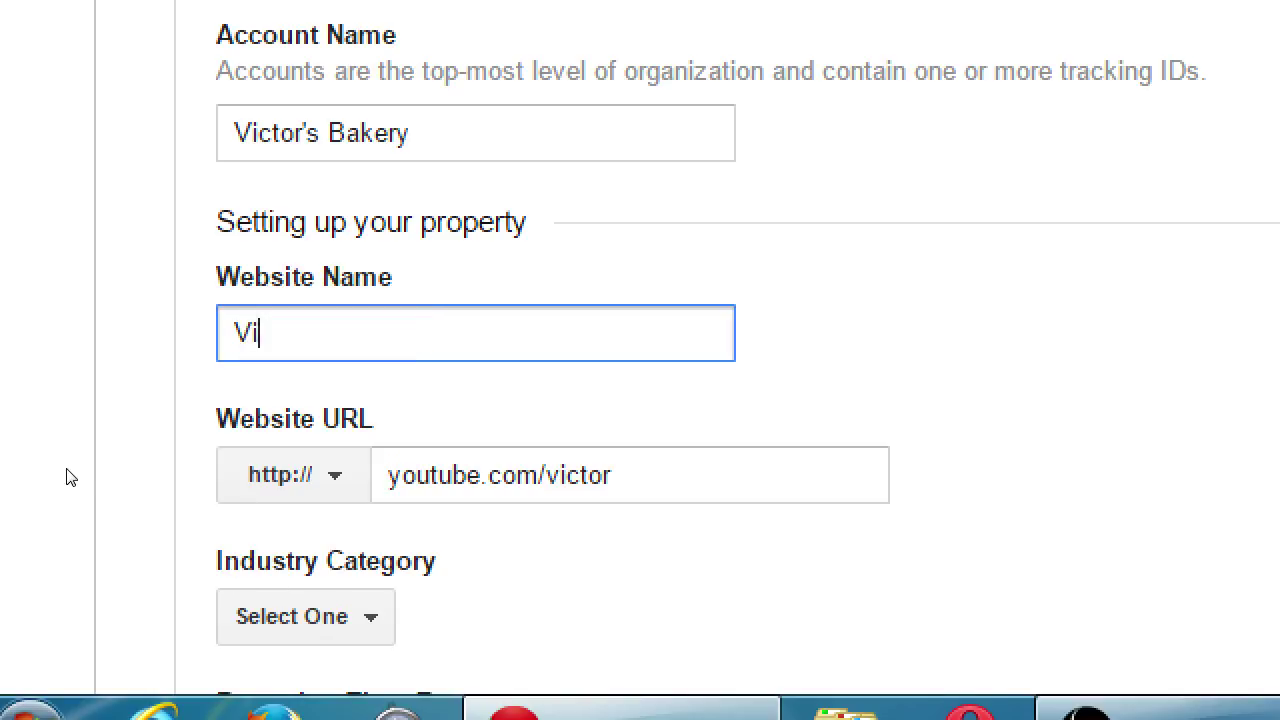
type("ctor's Main Site")
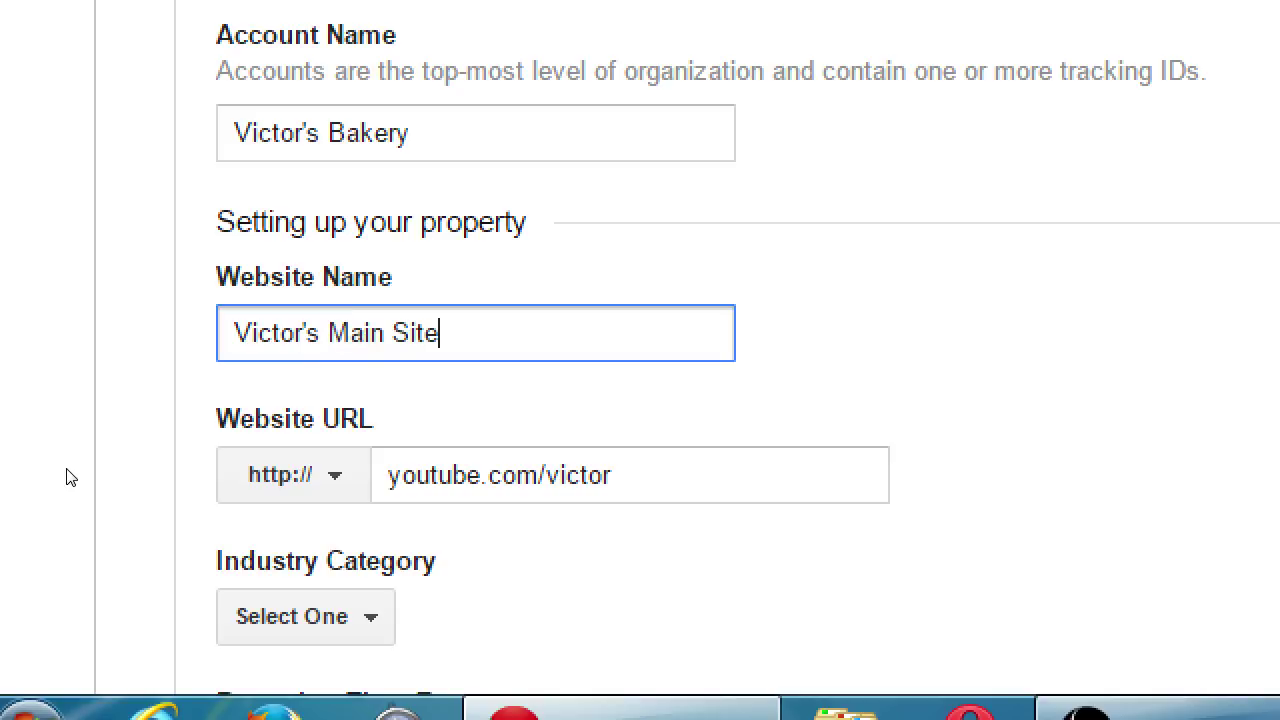
key("Tab")
key("Tab")
key("Tab")
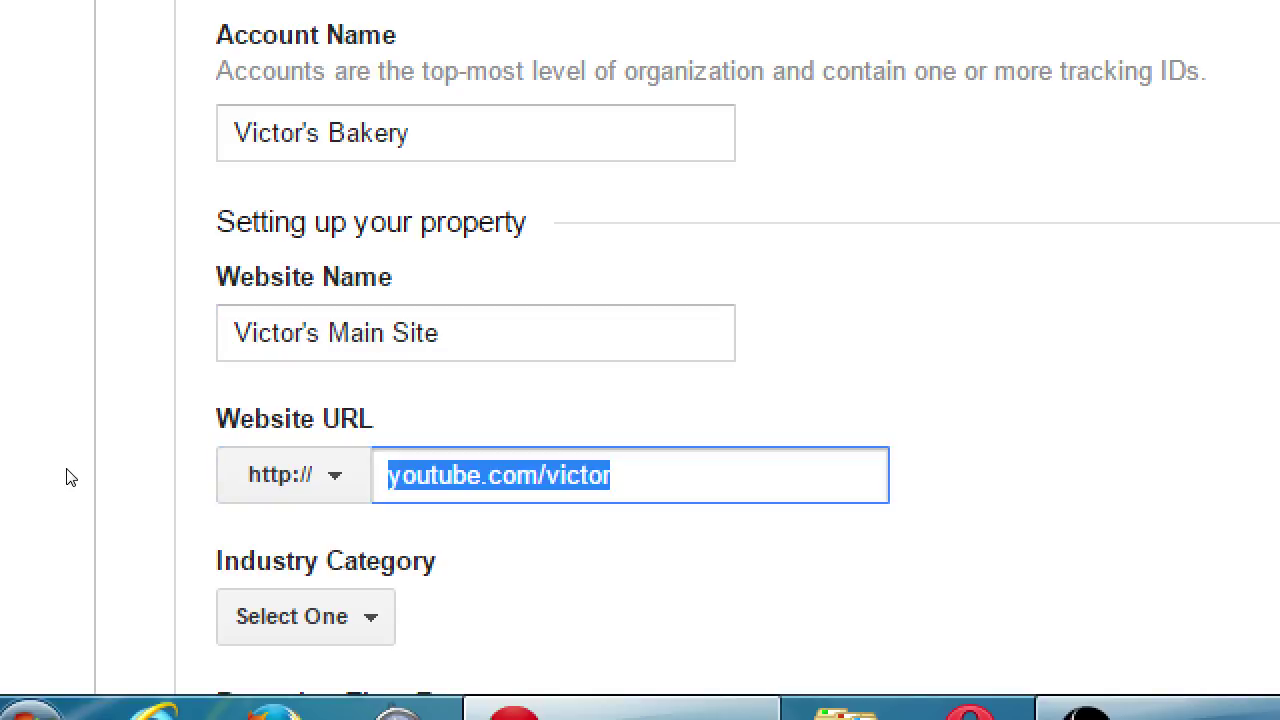
type("victor.com")
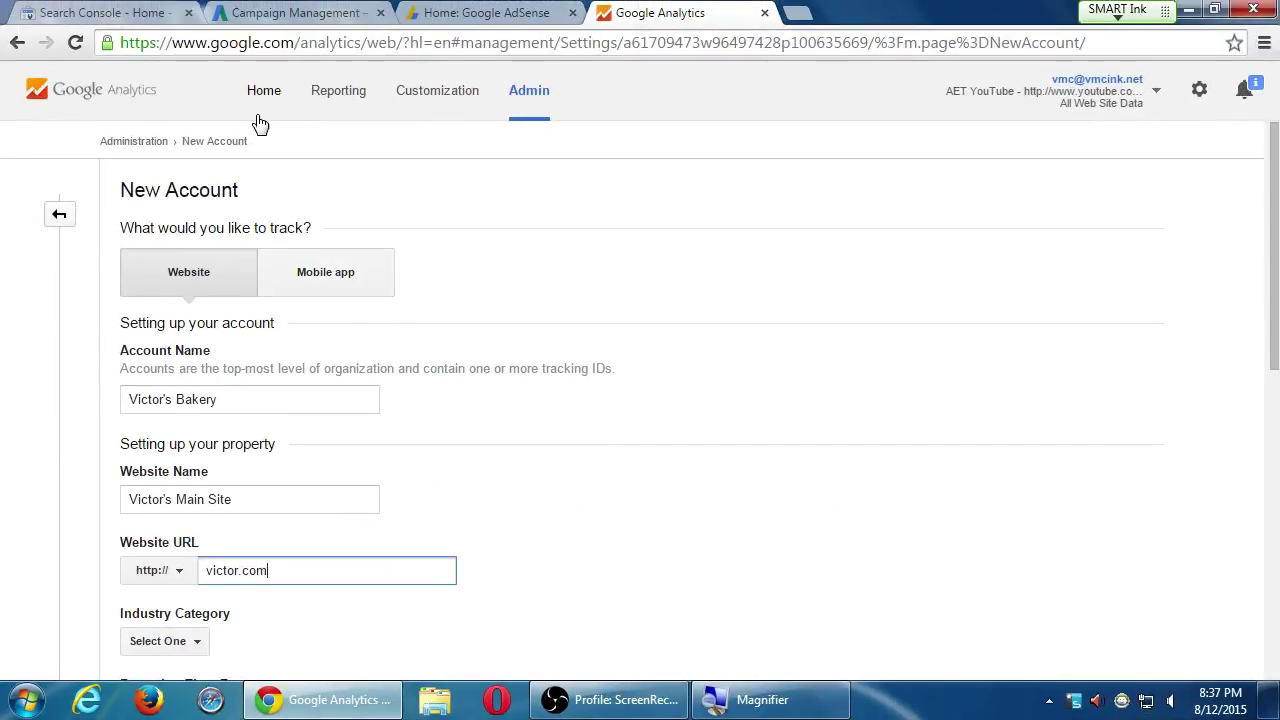
Leave the filled form for Home, then return to Admin for a blank New Account form
left_click(260, 118)
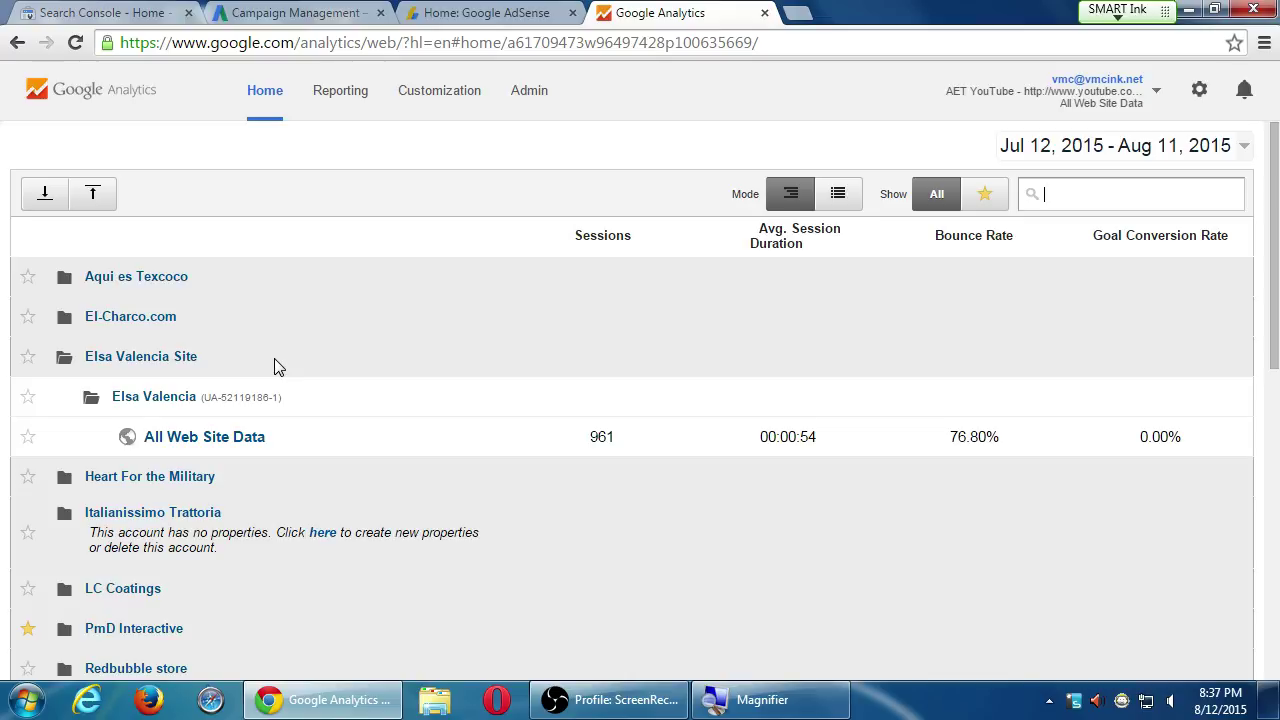
left_click(530, 92)
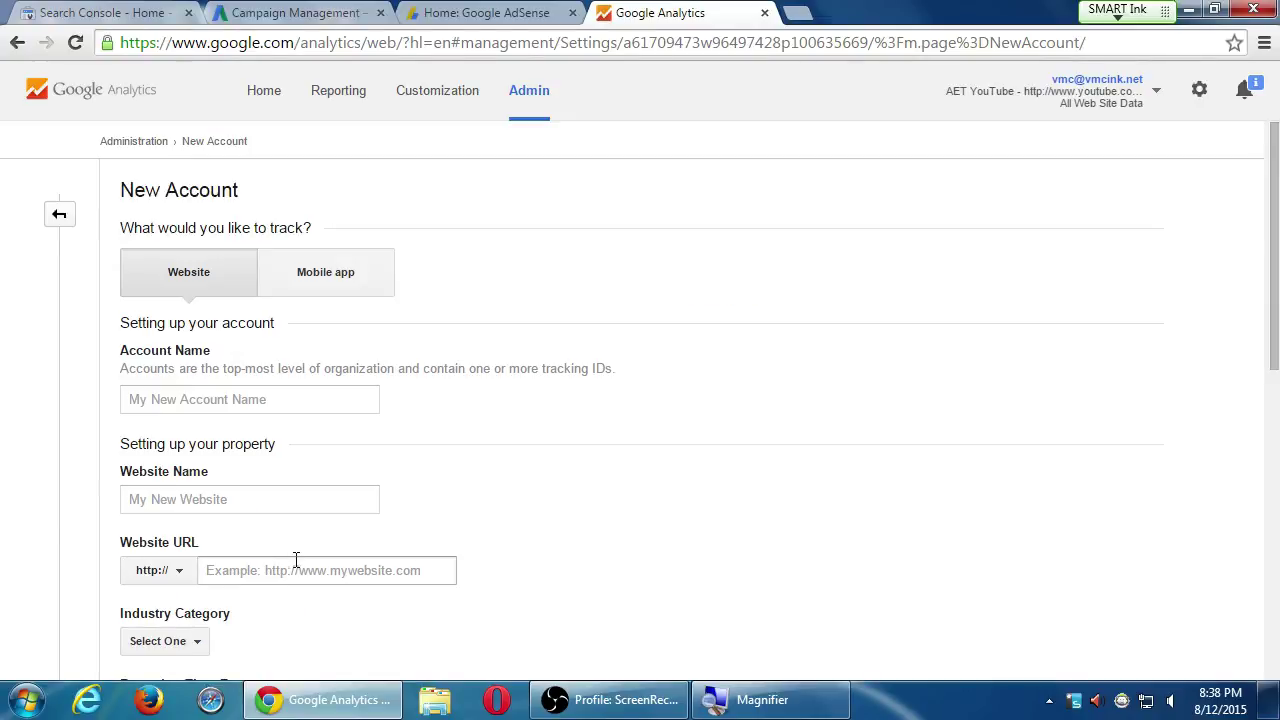
scroll(430, 490, "down", 1)
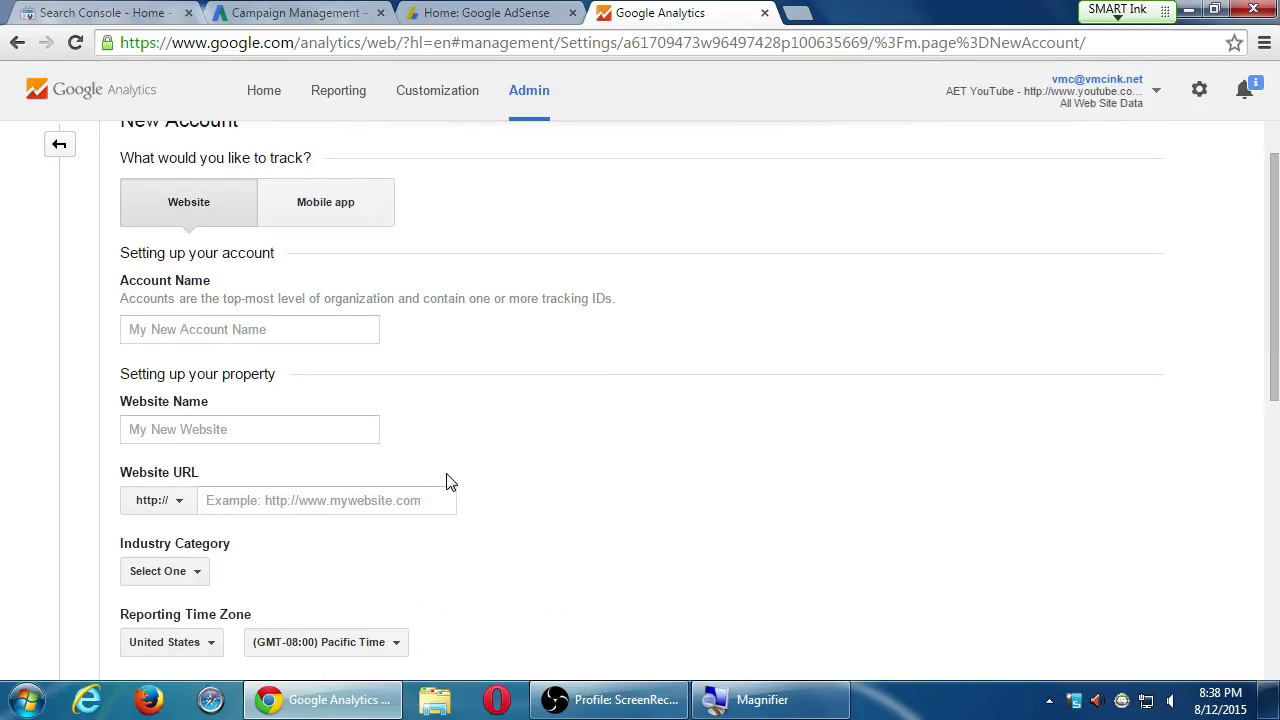
left_click(289, 329)
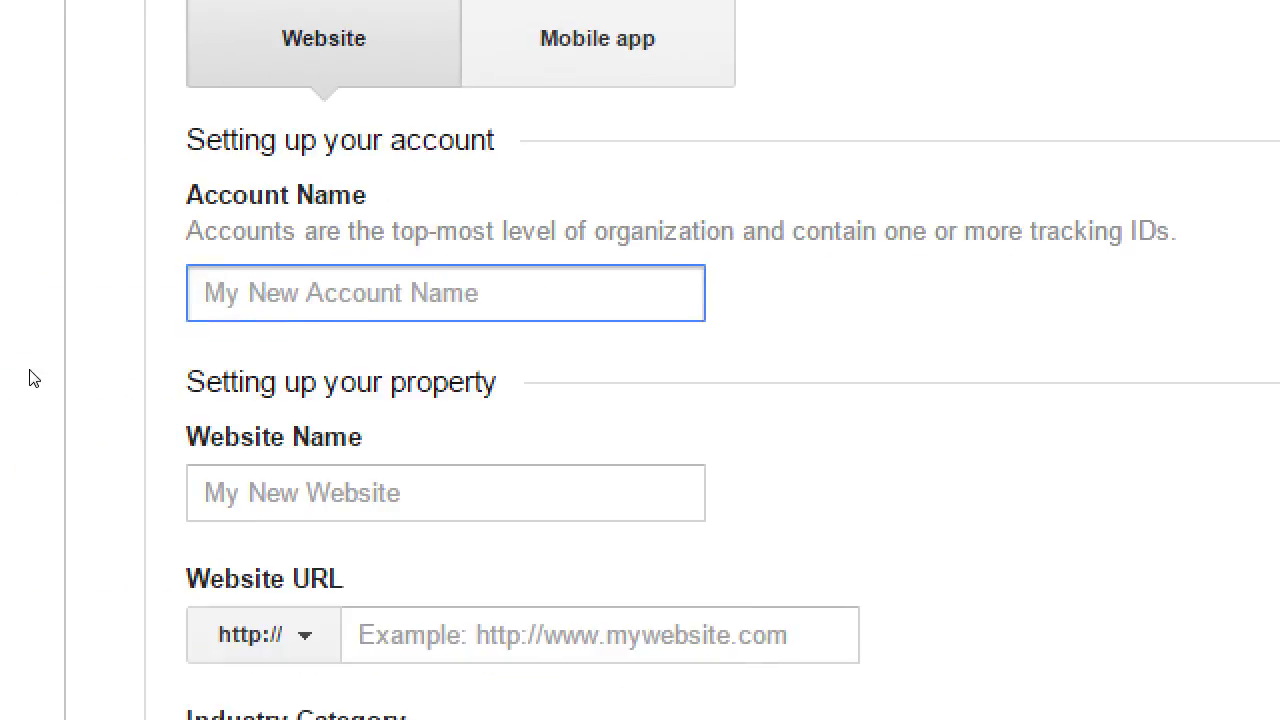
type("Victor's Bakery")
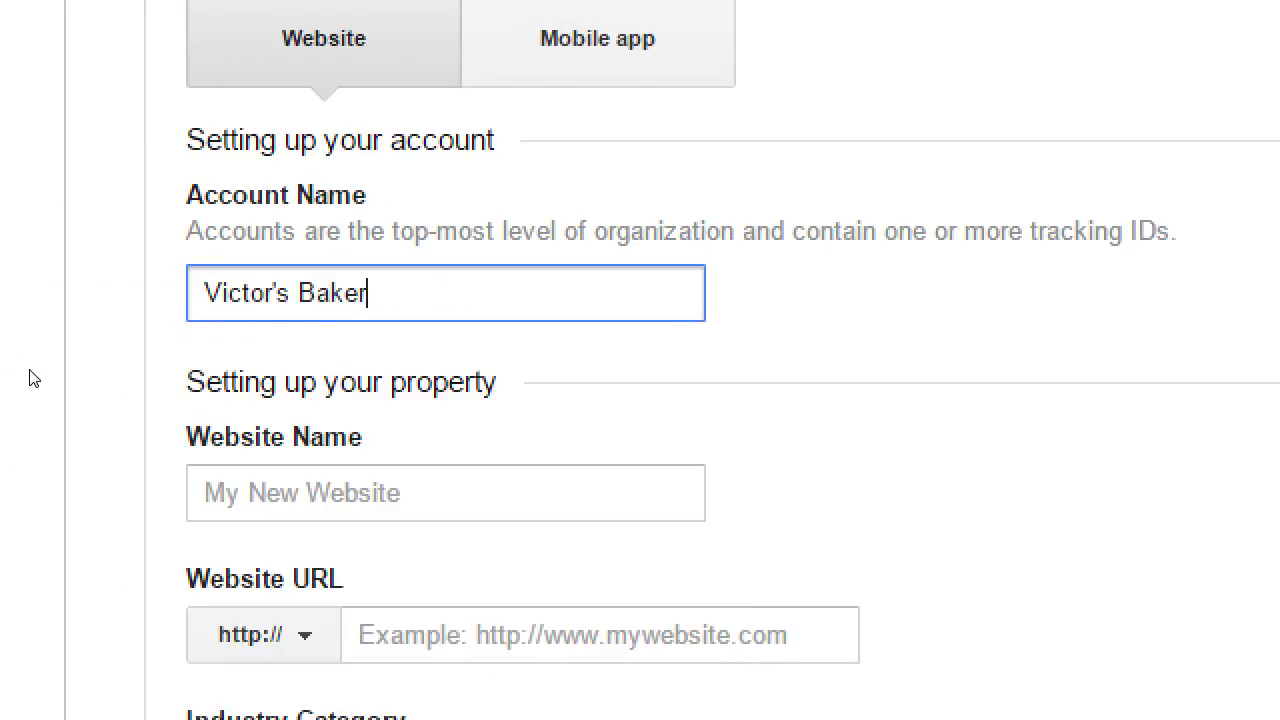
key("Tab")
type("Main Site")
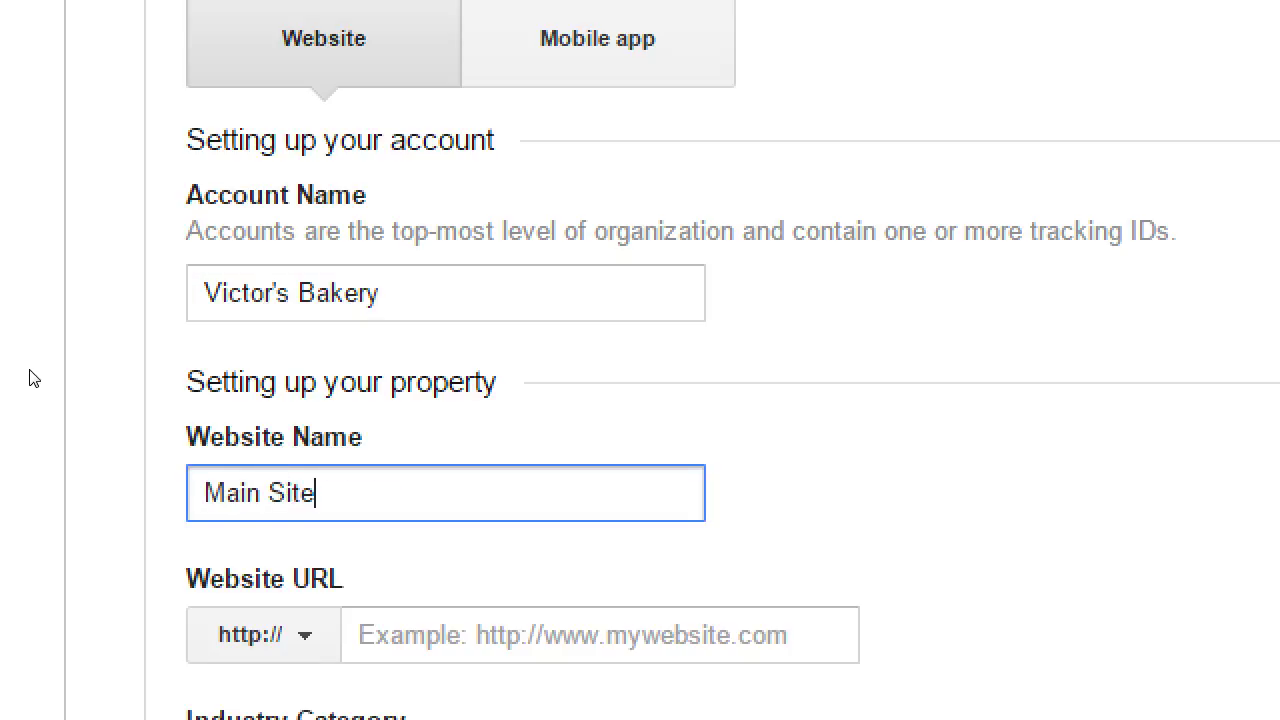
key("Tab")
key("Tab")
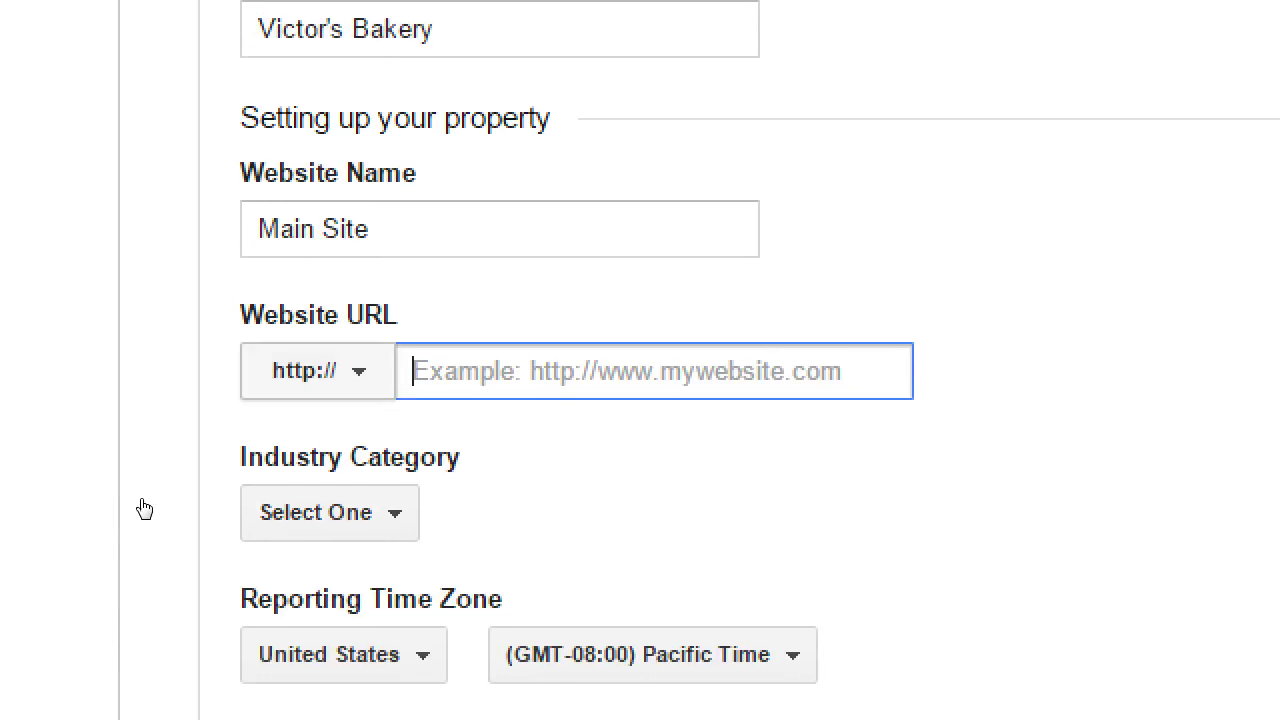
key("shift+Tab")
key("Down")
key("Down")
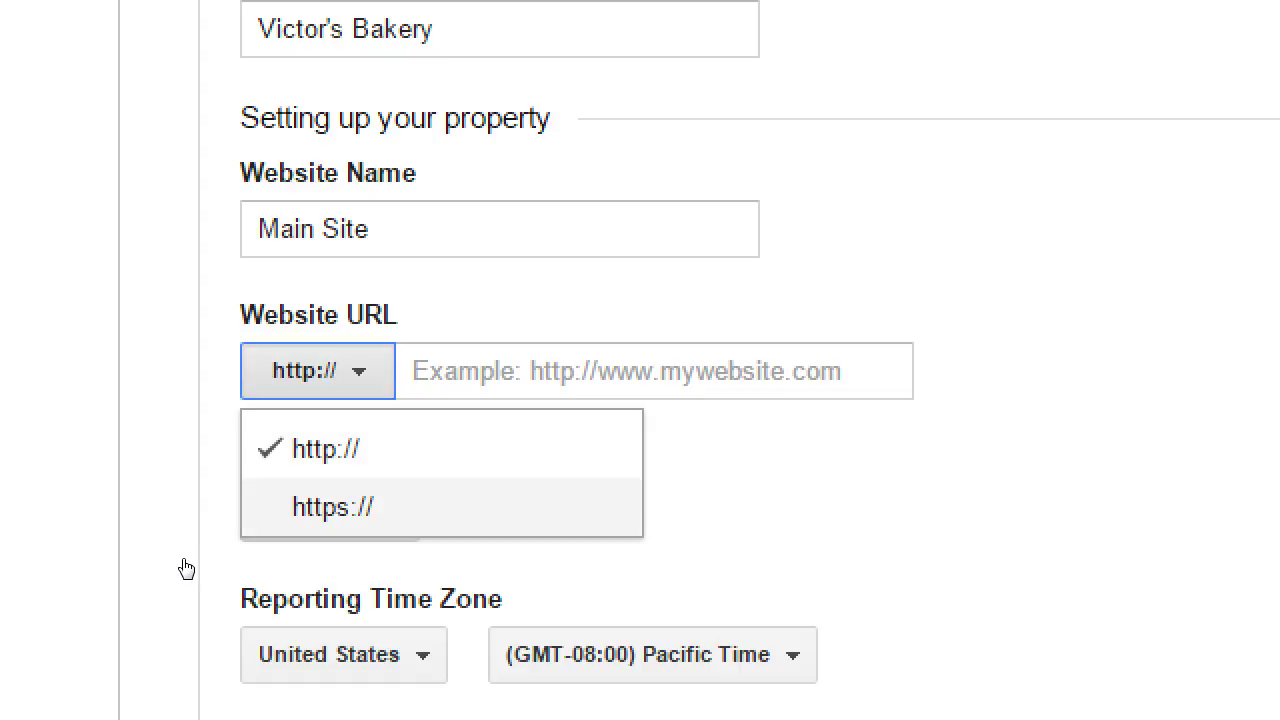
key("Tab")
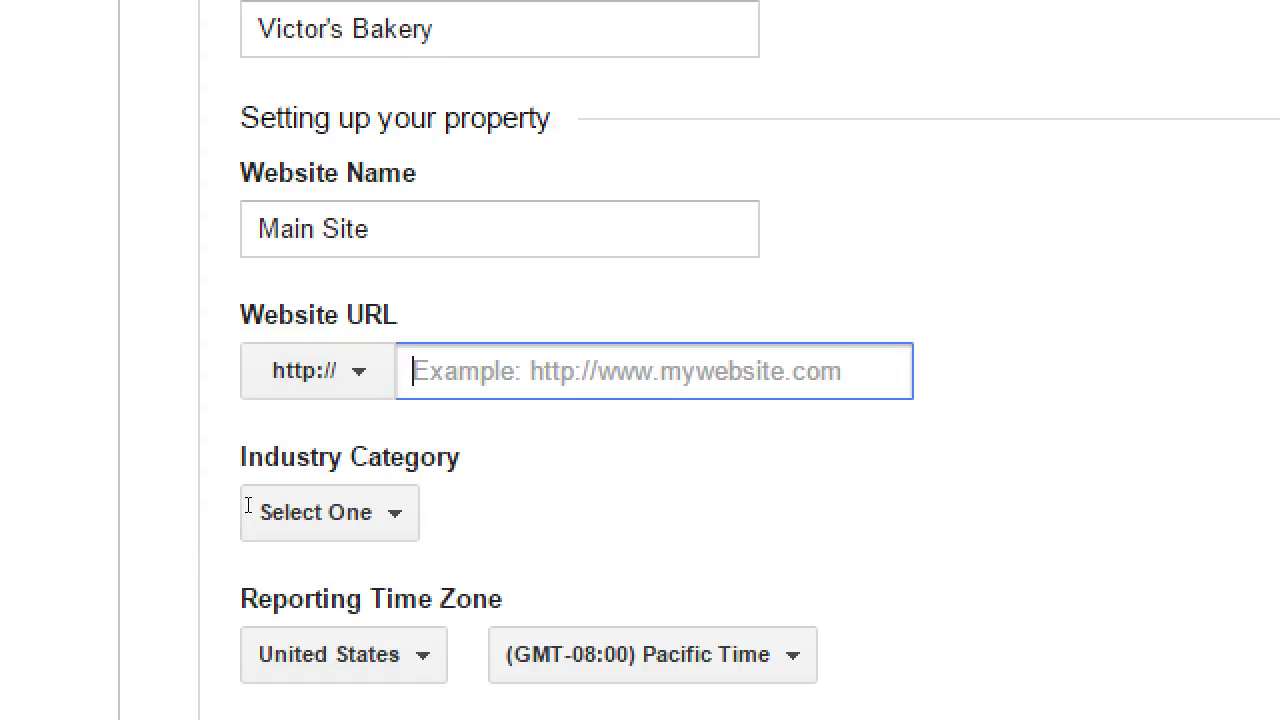
type("victor.com")
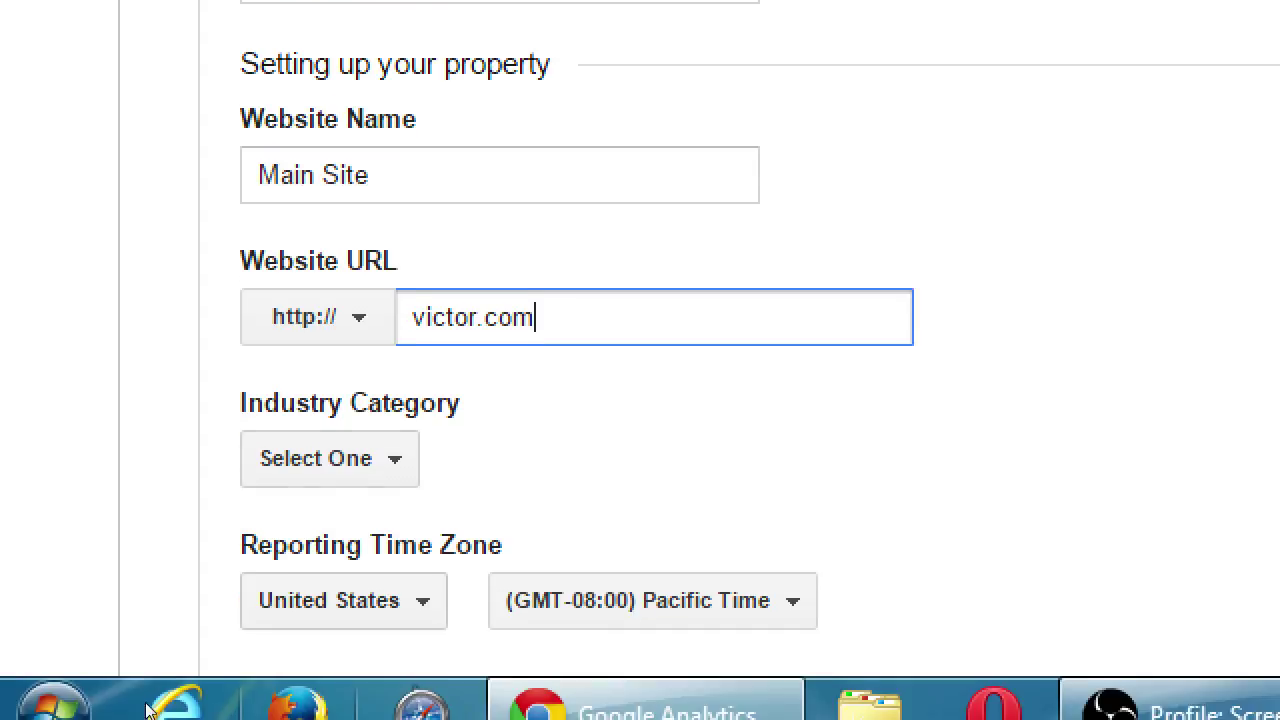
scroll(85, 632, "down", 1)
Choose Food and Drink from the Industry Category list
key("Tab")
key("Return")
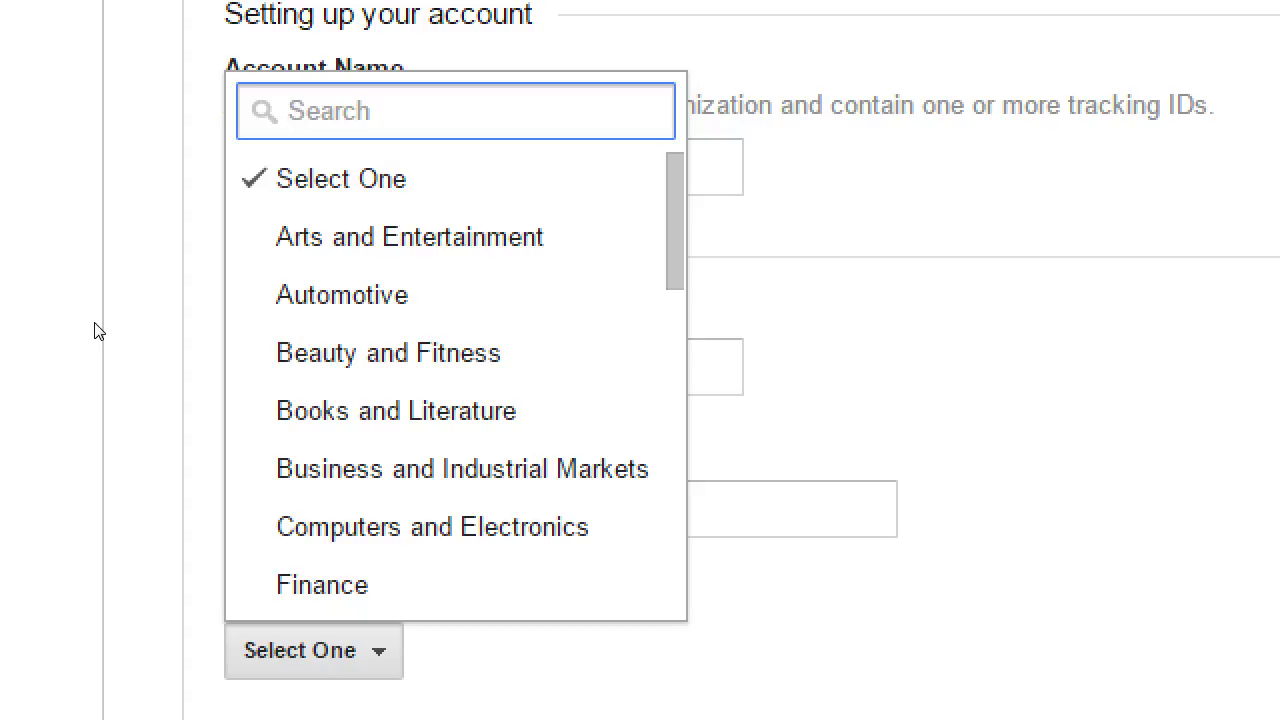
key("Down")
key("Down")
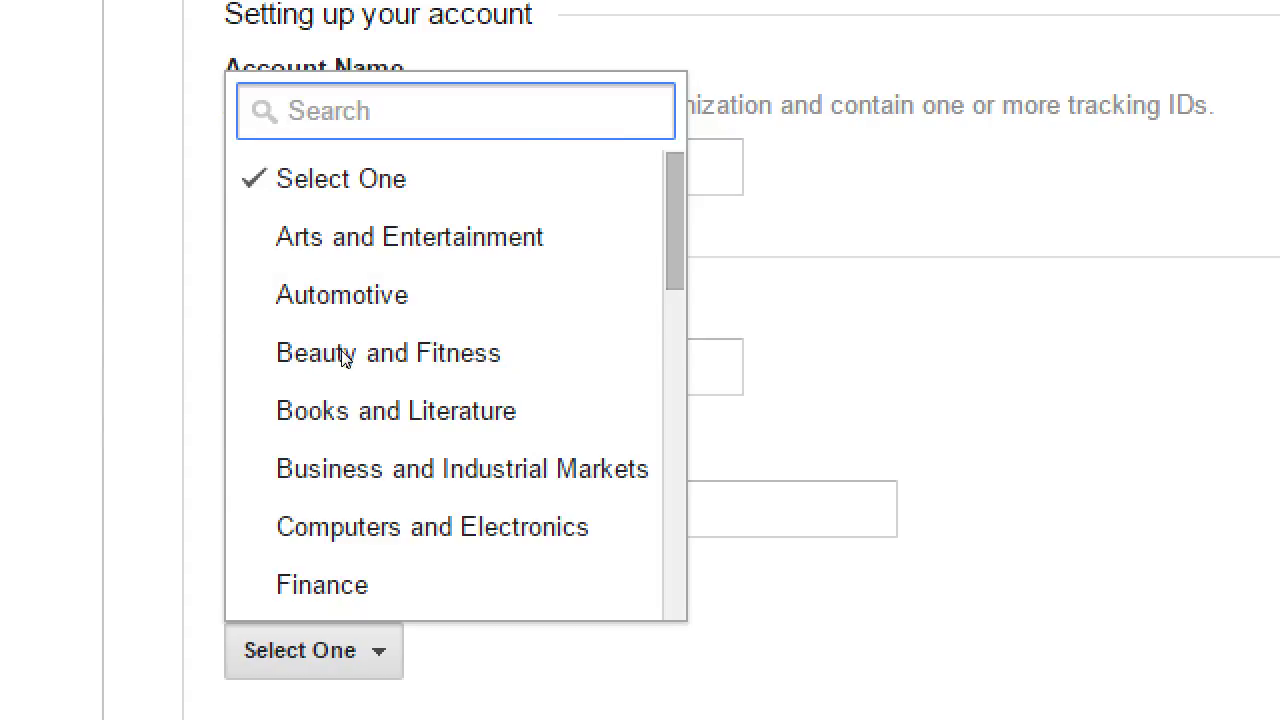
scroll(343, 357, "down", 10)
scroll(343, 468, "up", 8)
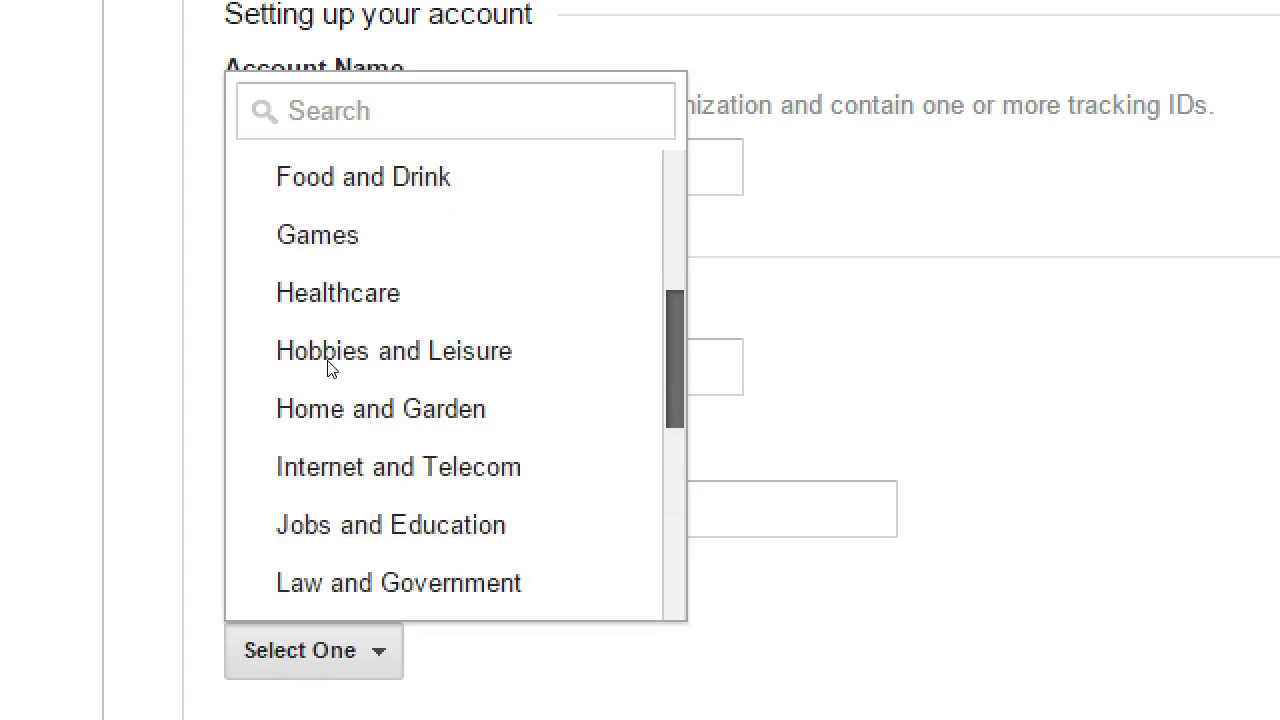
key("Return")
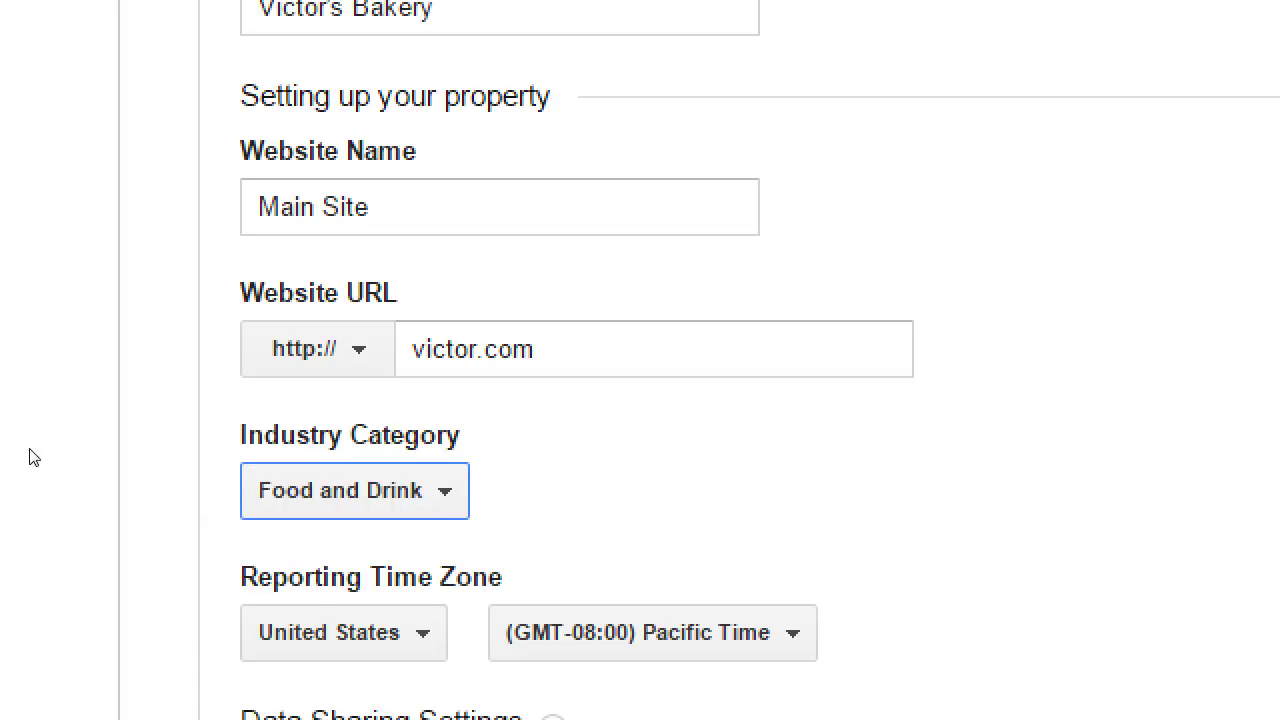
scroll(25, 420, "down", 3)
Tick the Account specialists option under Data Sharing Settings
scroll(40, 385, "up", 1)
scroll(57, 380, "down", 1)
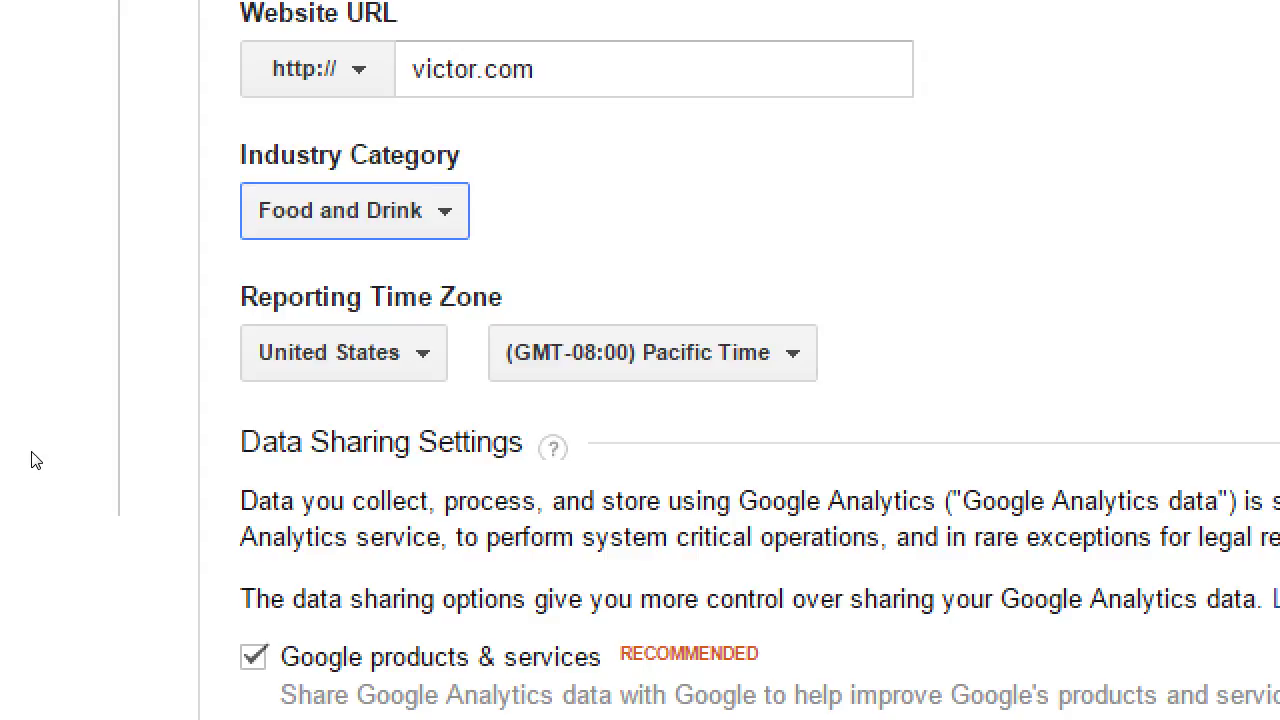
scroll(290, 341, "down", 1)
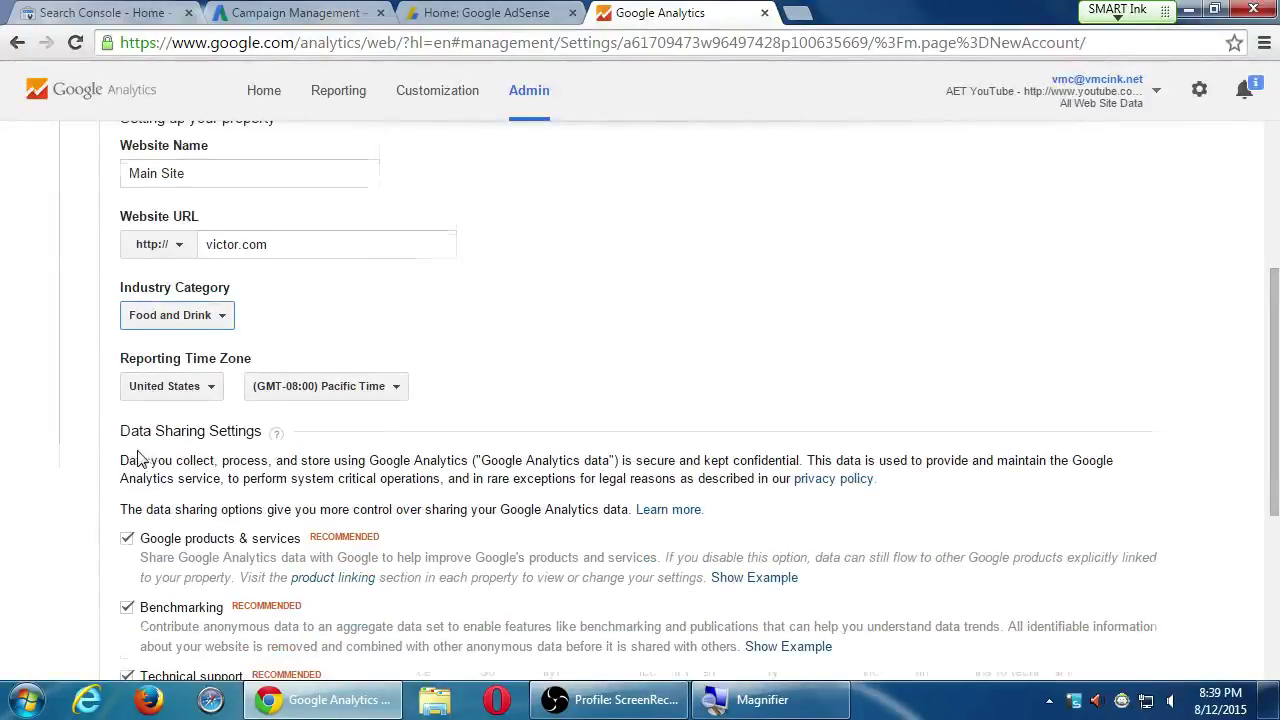
scroll(138, 458, "down", 2)
scroll(137, 457, "up", 1)
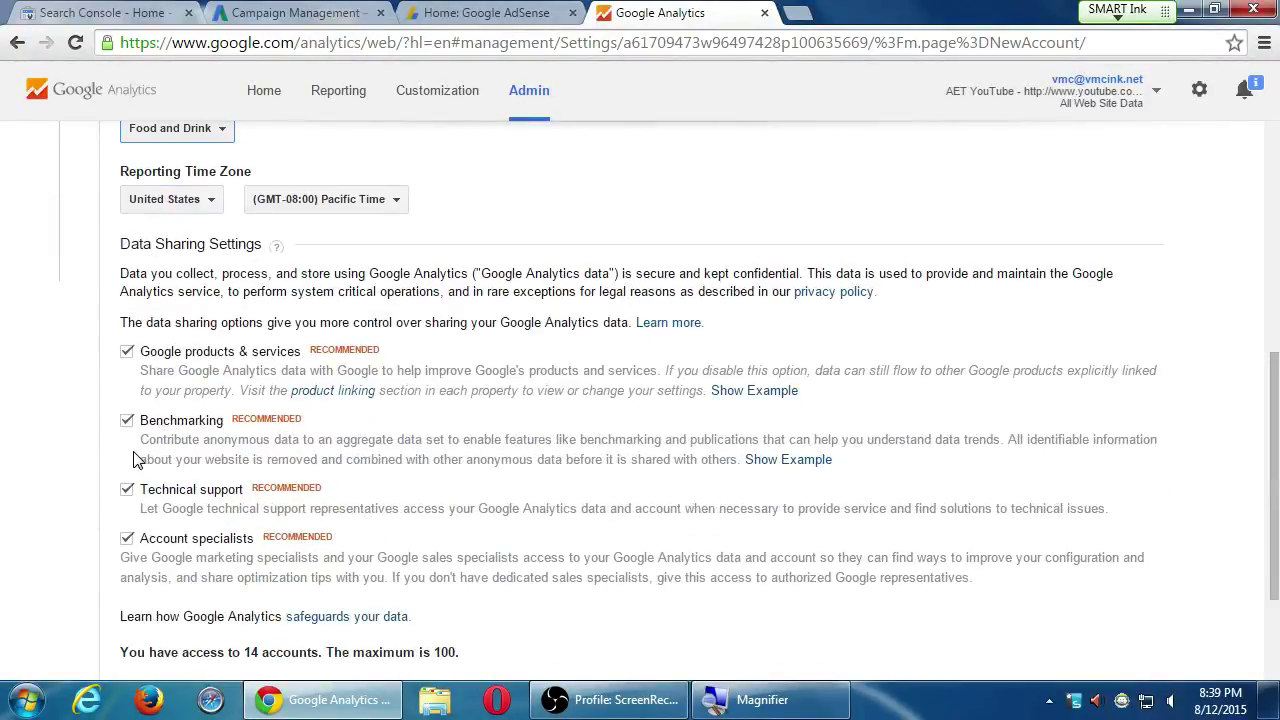
left_click(123, 535)
Highlight the 100-account maximum note, then request the account's tracking ID
scroll(42, 585, "down", 3)
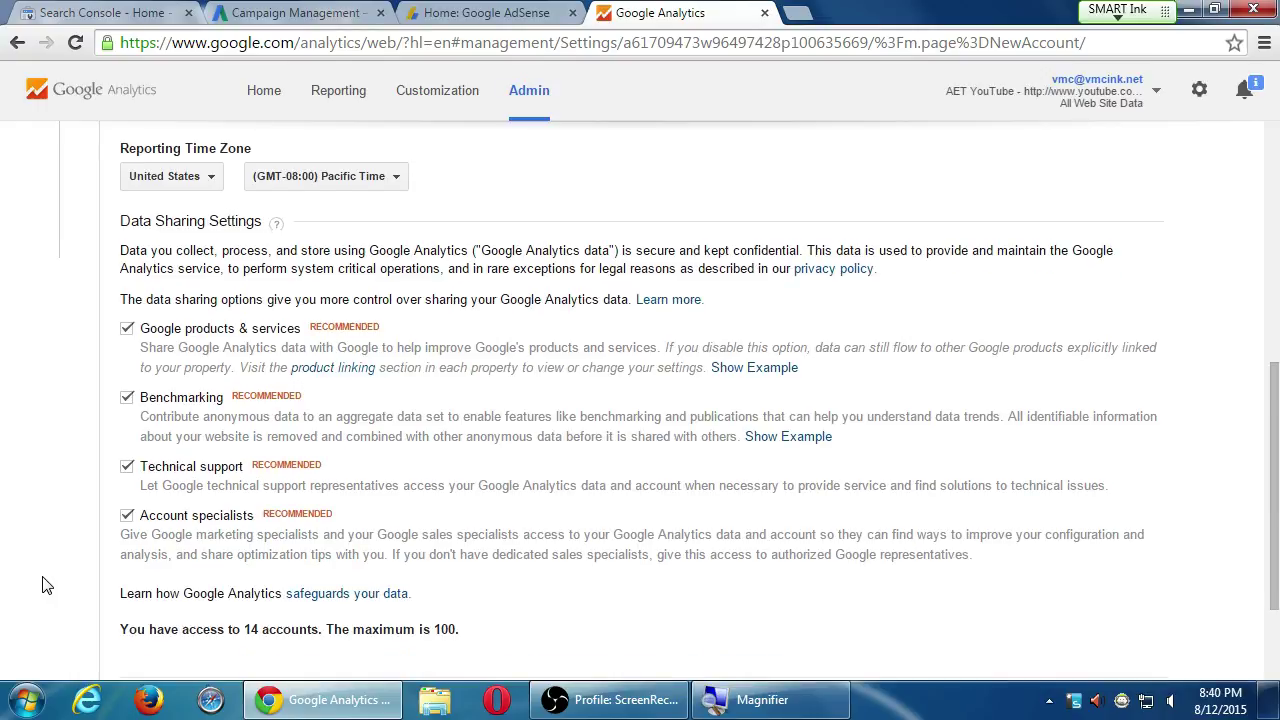
double_click(440, 524)
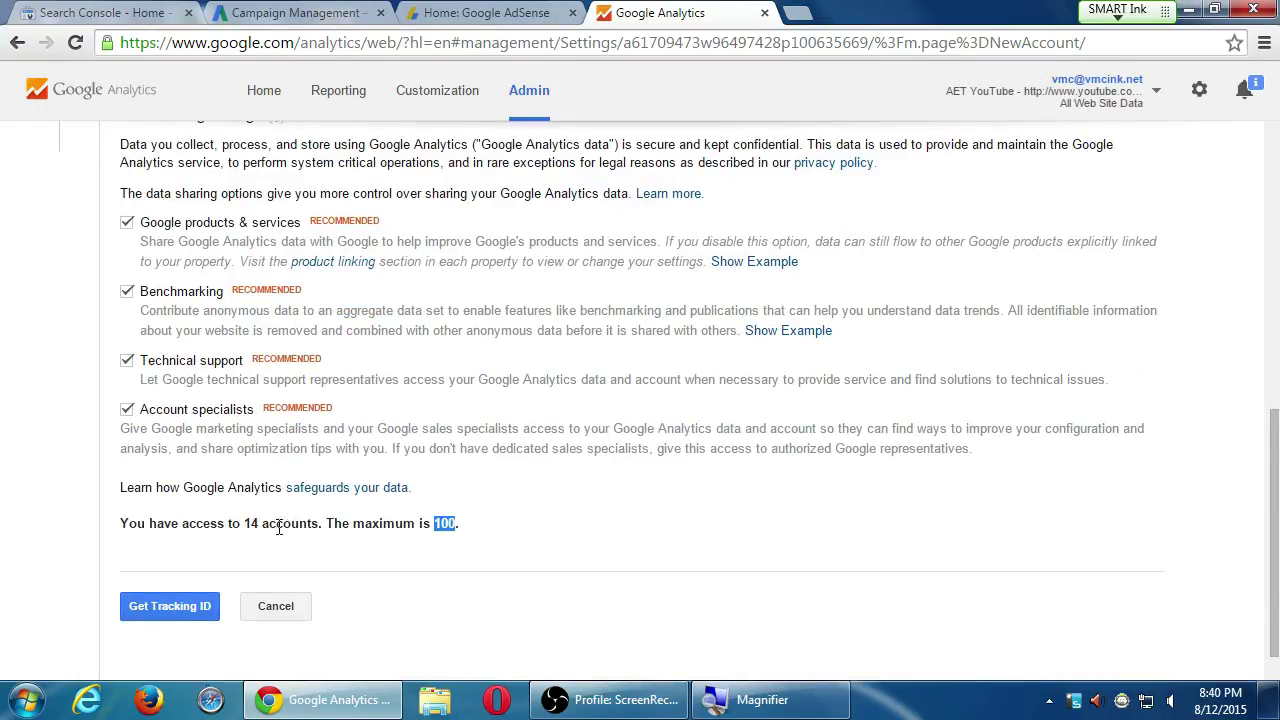
scroll(42, 578, "down", 1)
scroll(42, 578, "up", 7)
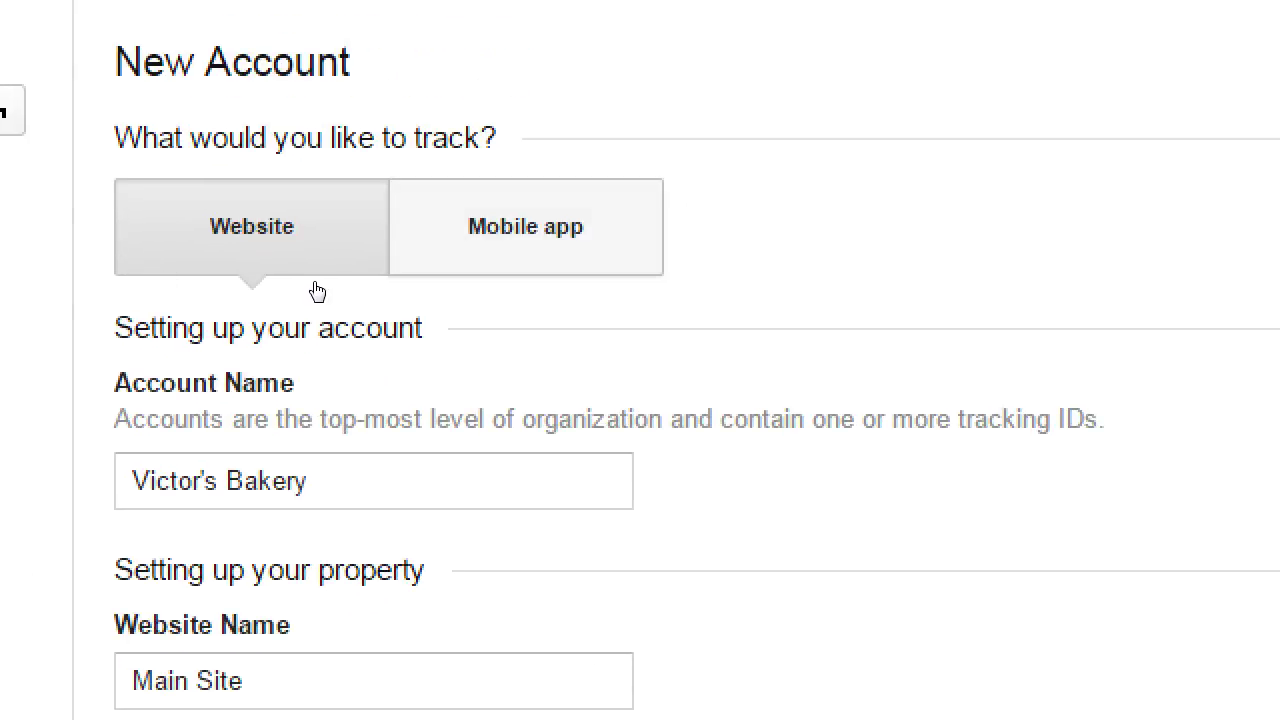
scroll(63, 366, "down", 6)
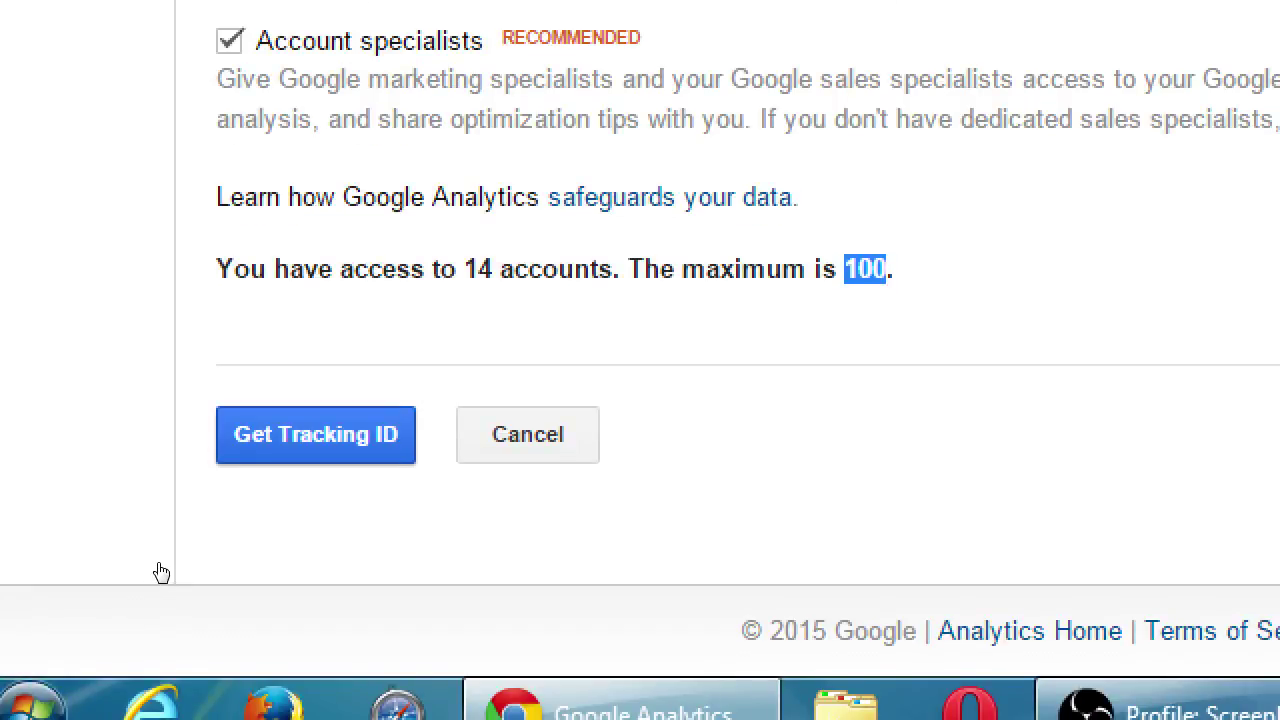
key("Return")
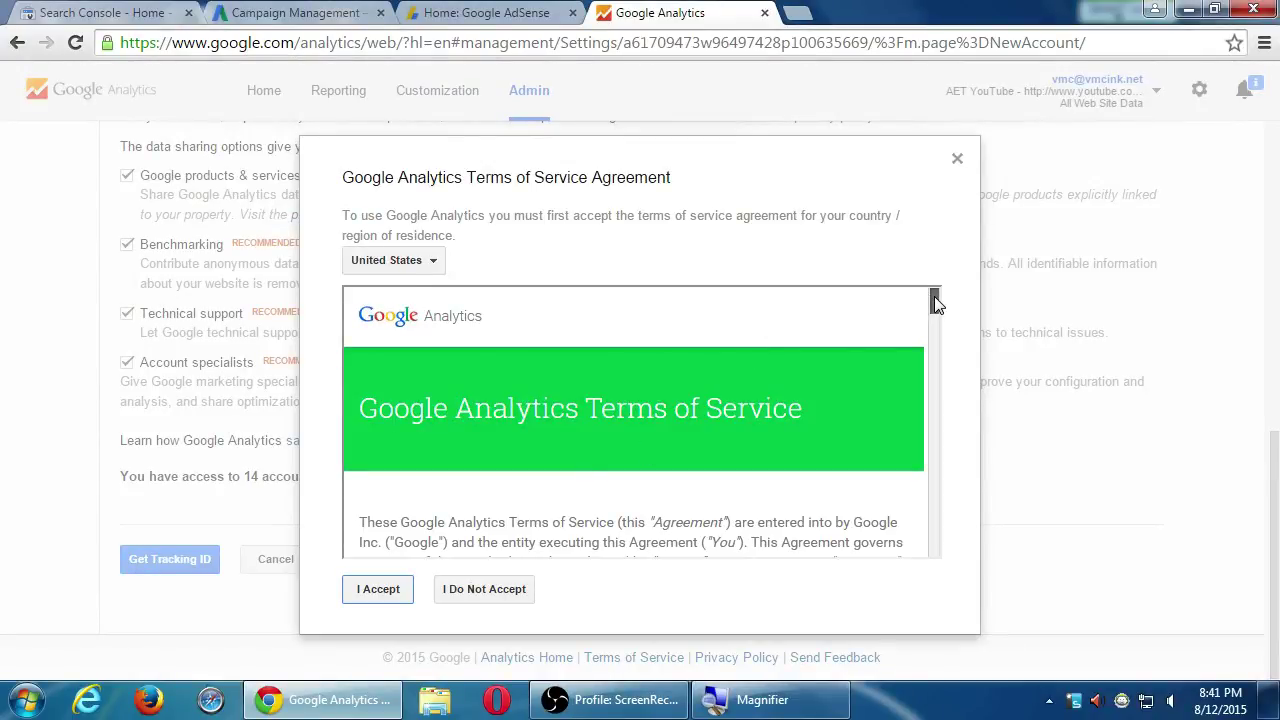
Accept the Google Analytics Terms of Service so the Victor's Bakery account is created
left_click_drag(934, 296, 937, 292)
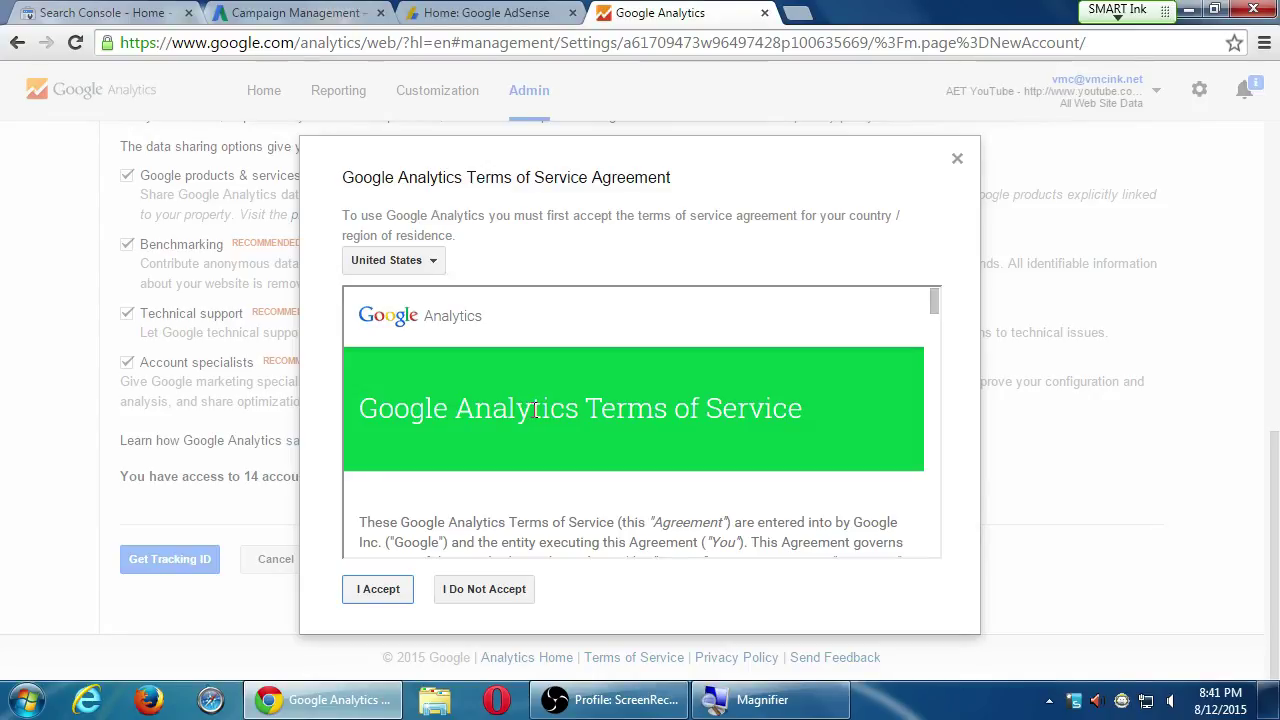
left_click(376, 591)
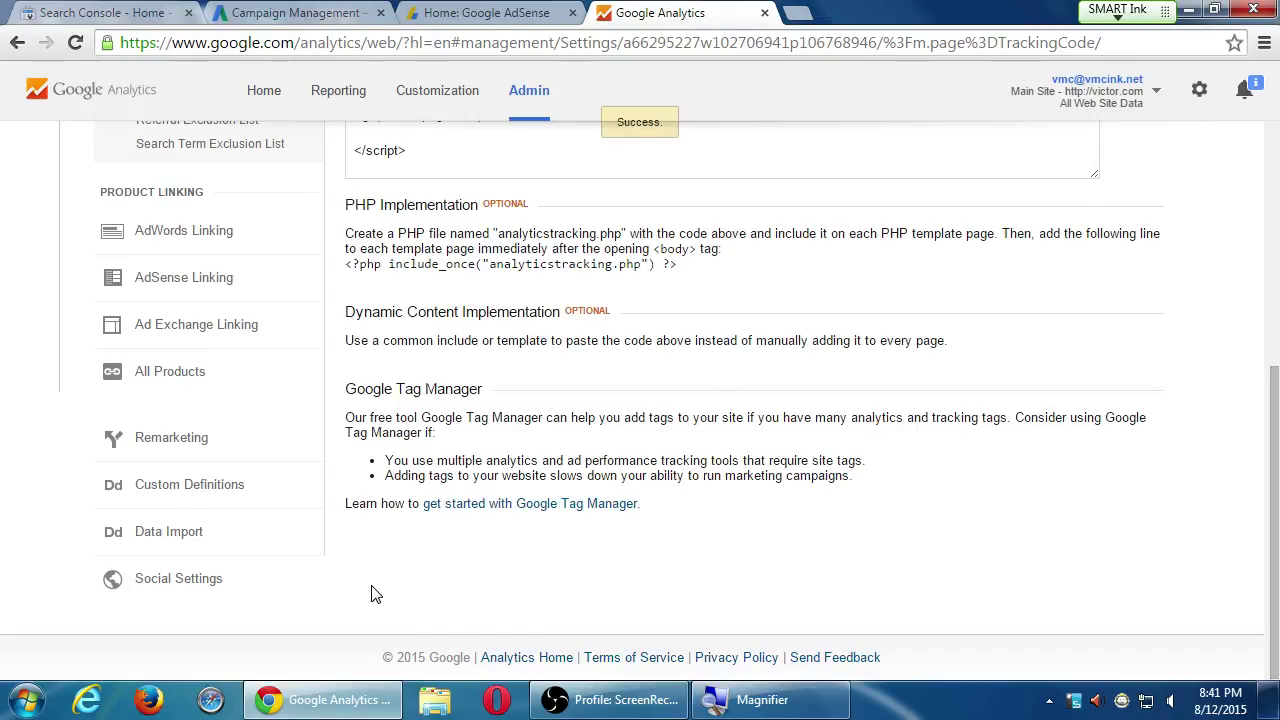
Scroll up to show tracking ID UA-66295227-1 and the website tracking code box
scroll(370, 590, "up", 2)
scroll(370, 590, "up", 1)
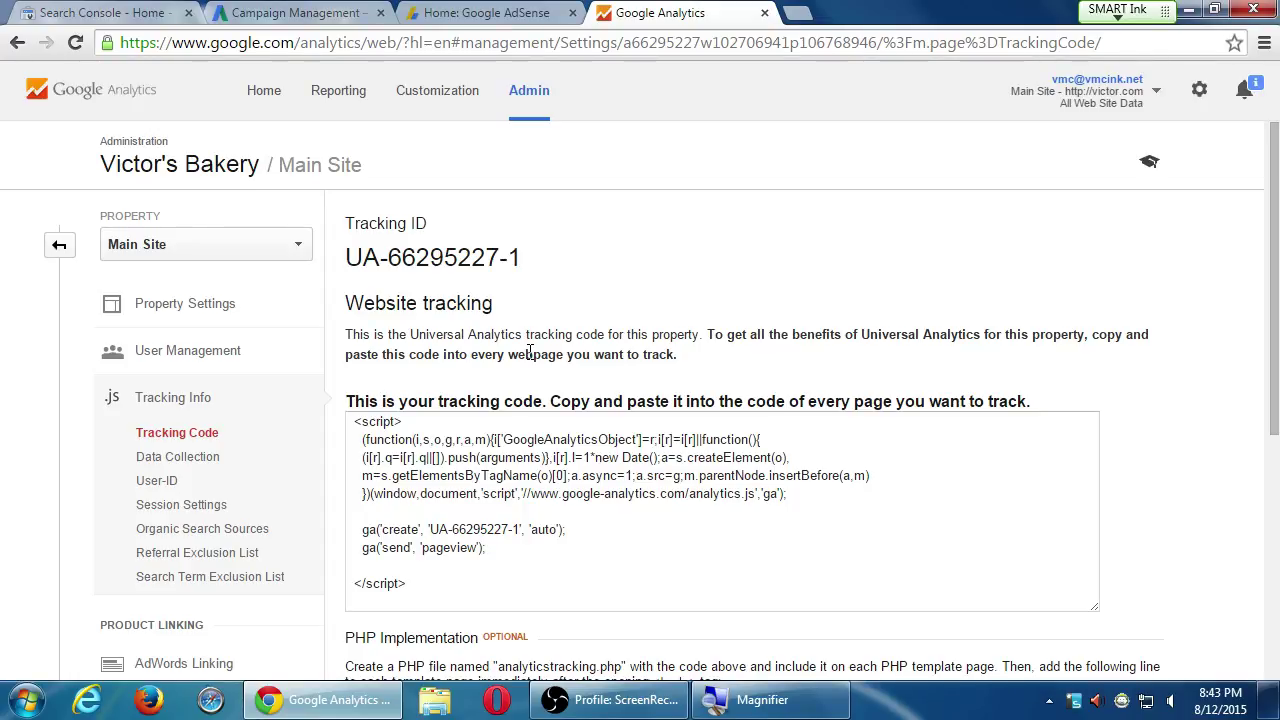
Review the Main Site tracking code page before heading back to the Home account list
scroll(728, 514, "down", 4)
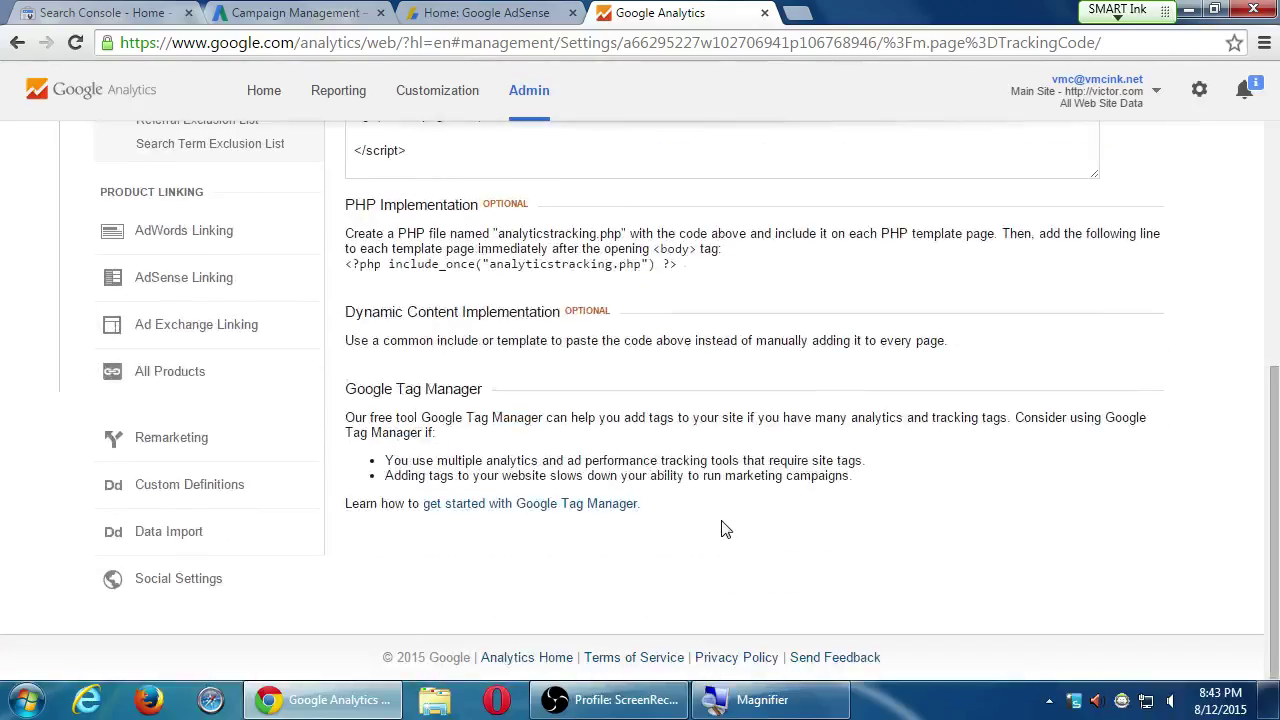
scroll(660, 528, "up", 4)
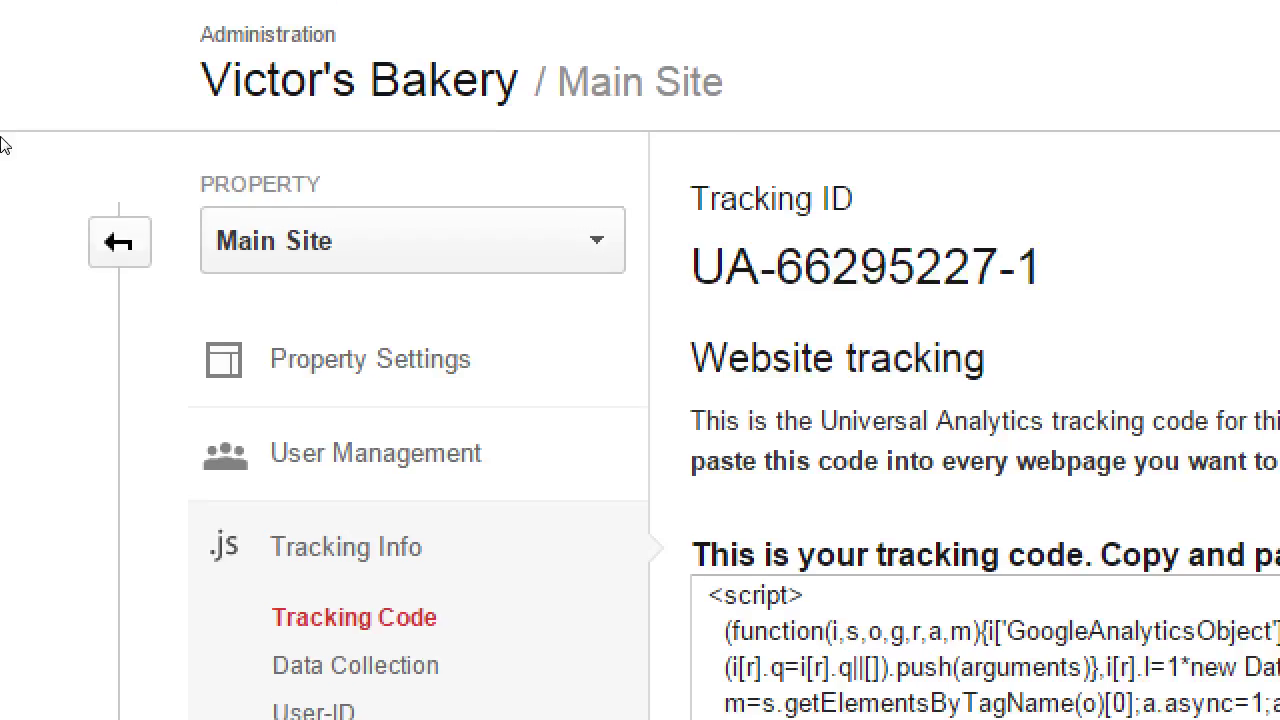
left_click_drag(109, 214, 152, 208)
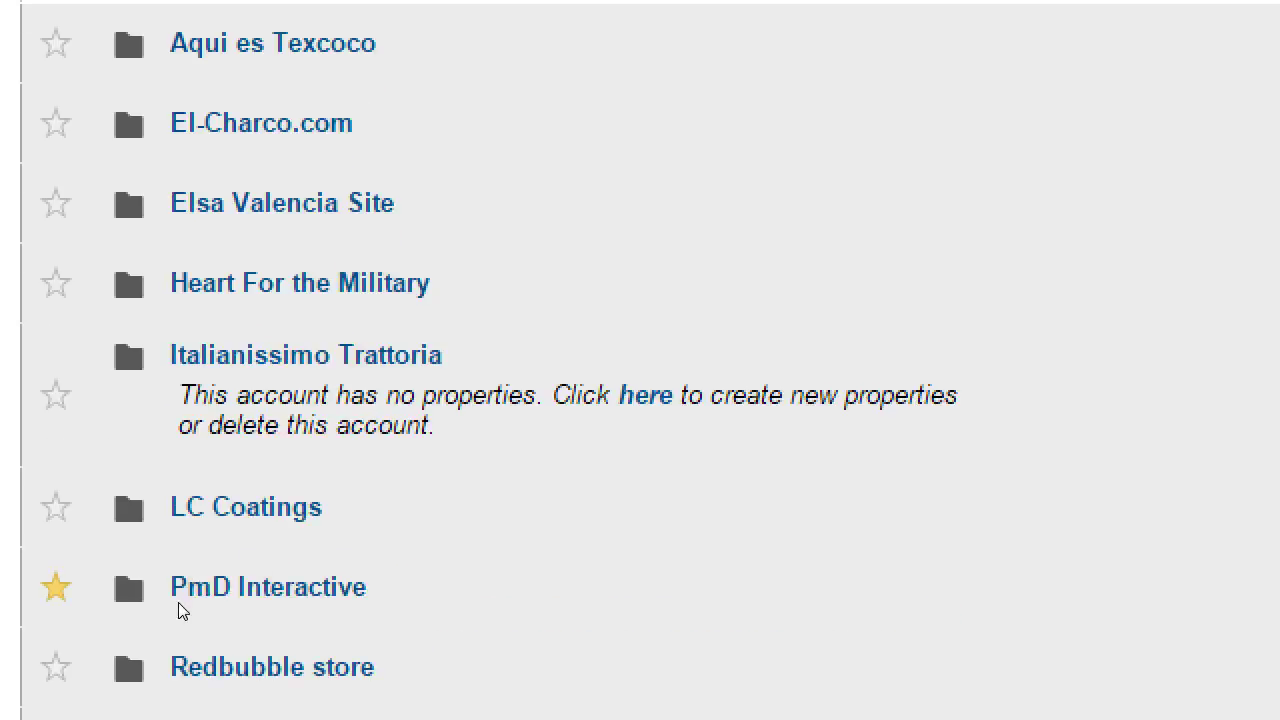
scroll(185, 625, "down", 6)
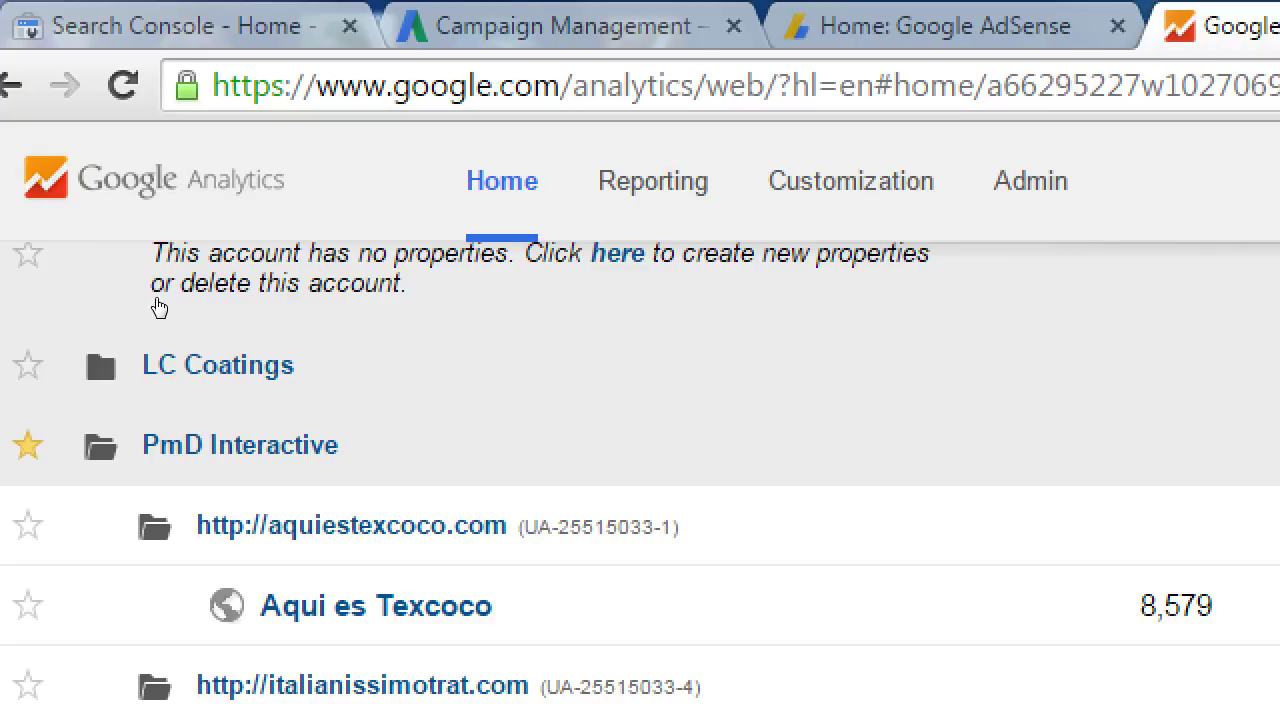
Open a property's reports, then move through browser history via Custom Reports to the Admin page
left_click(159, 307)
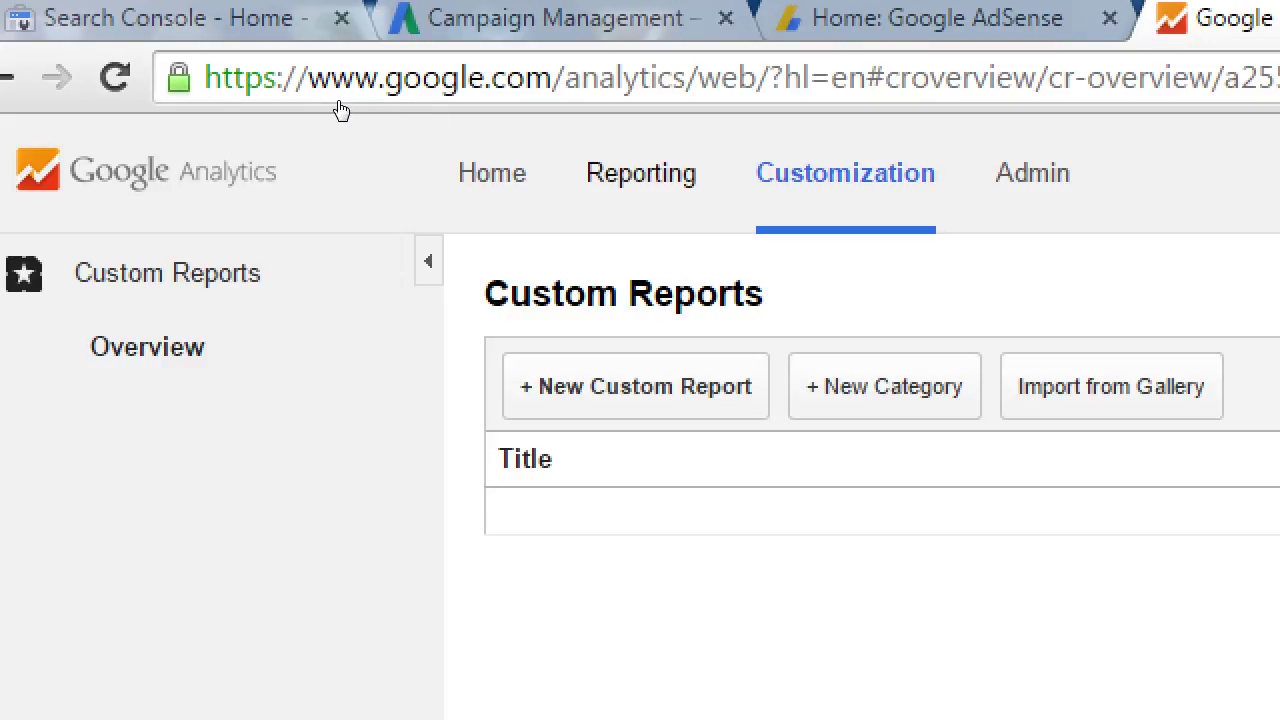
key("alt+Left")
key("alt+Right")
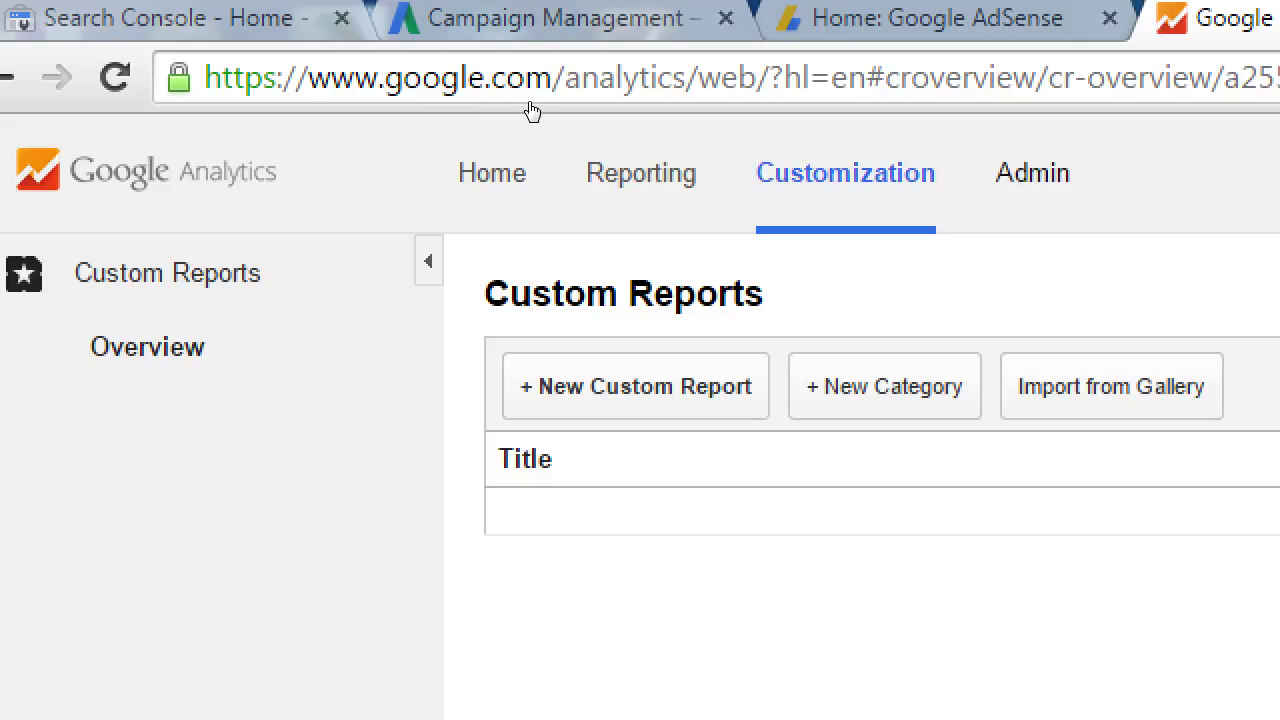
key("alt+Right")
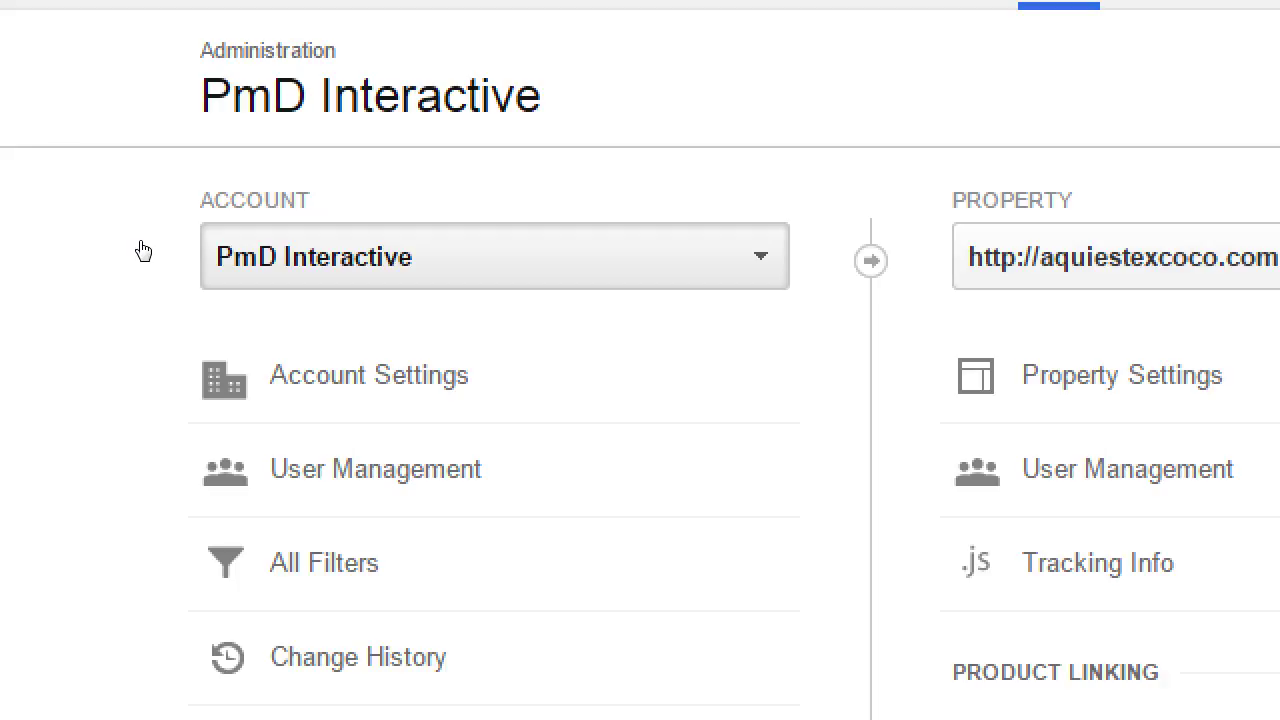
Choose Victor's Bakery from the Admin page's account dropdown list
left_click(210, 257)
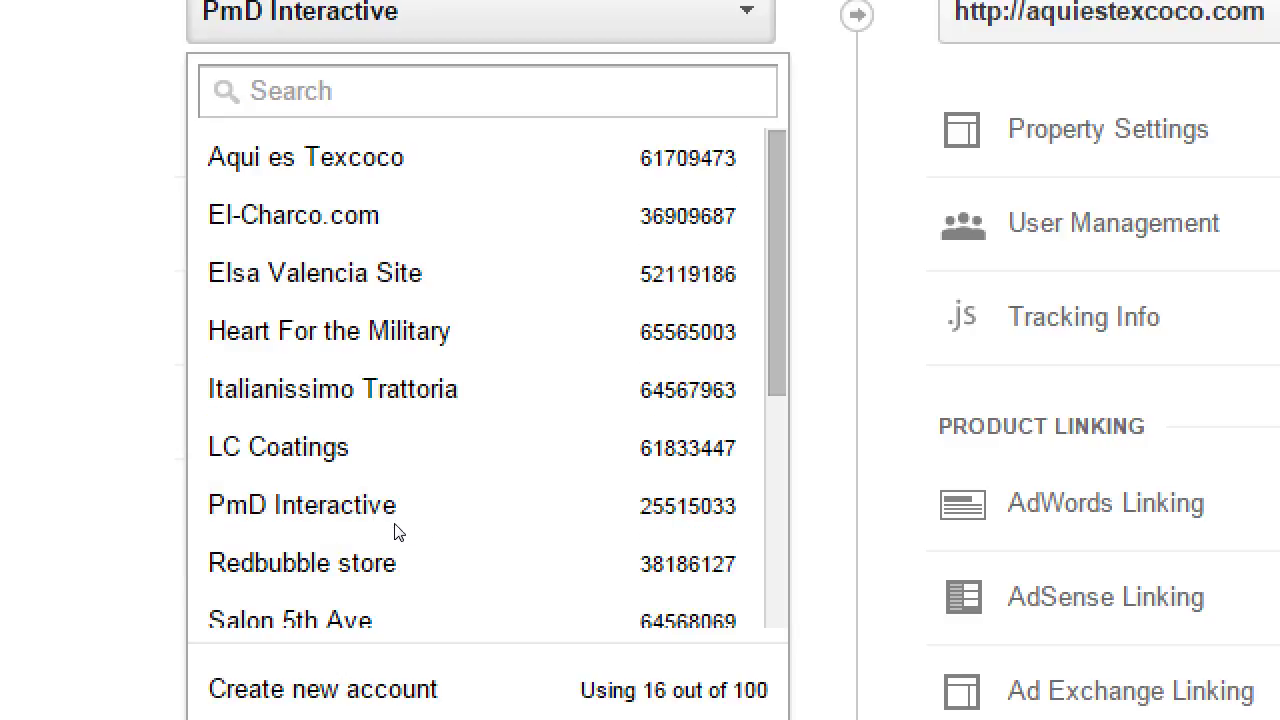
scroll(396, 531, "down", 5)
scroll(387, 360, "up", 5)
scroll(392, 480, "down", 5)
left_click(170, 450)
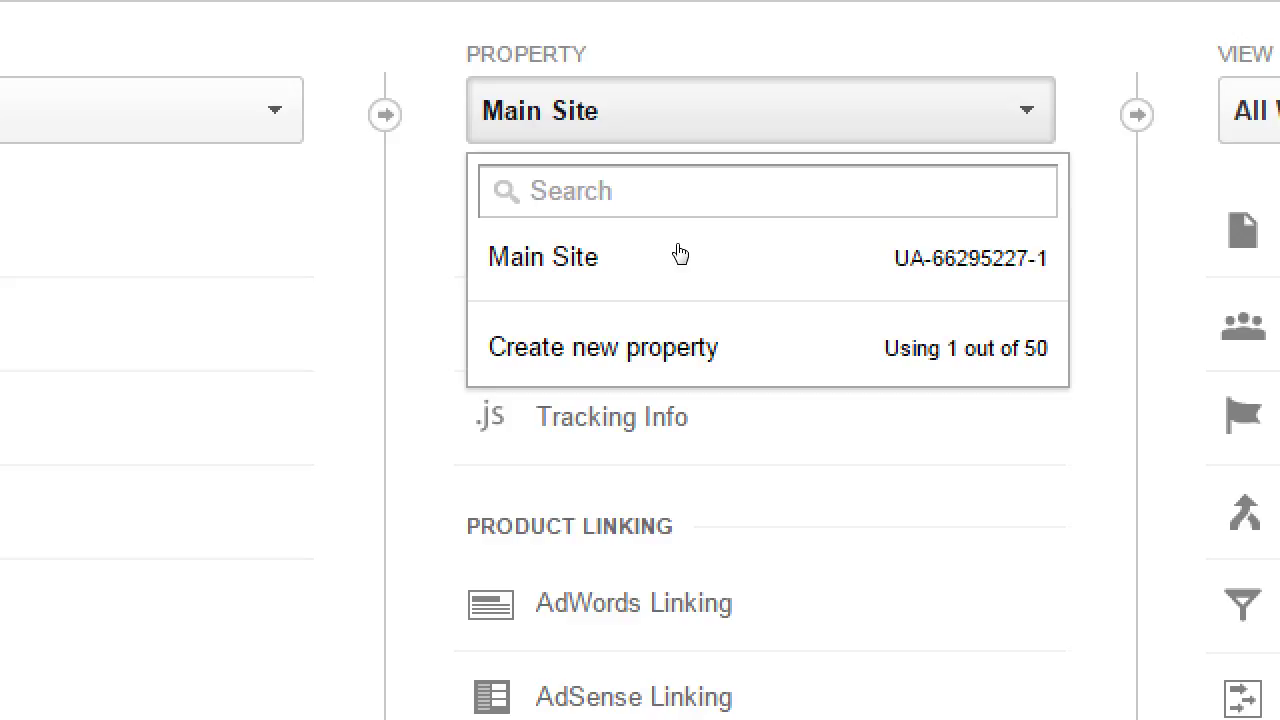
left_click(677, 224)
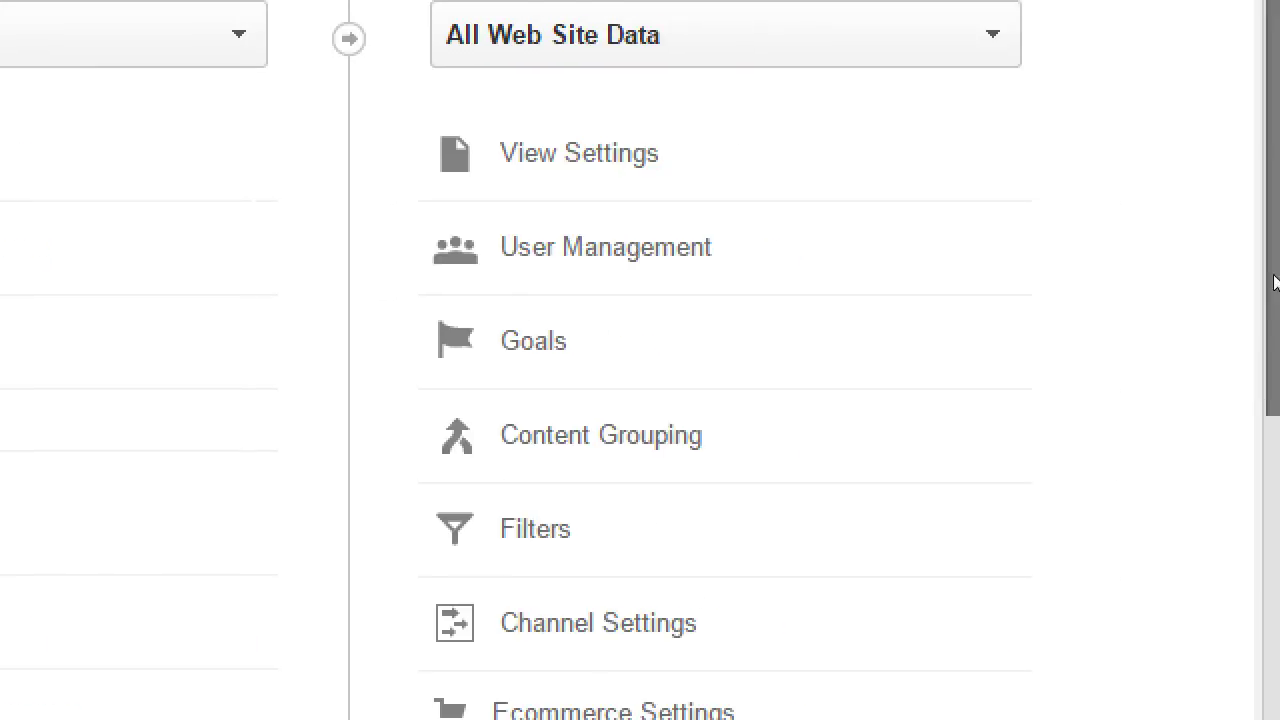
left_click(877, 34)
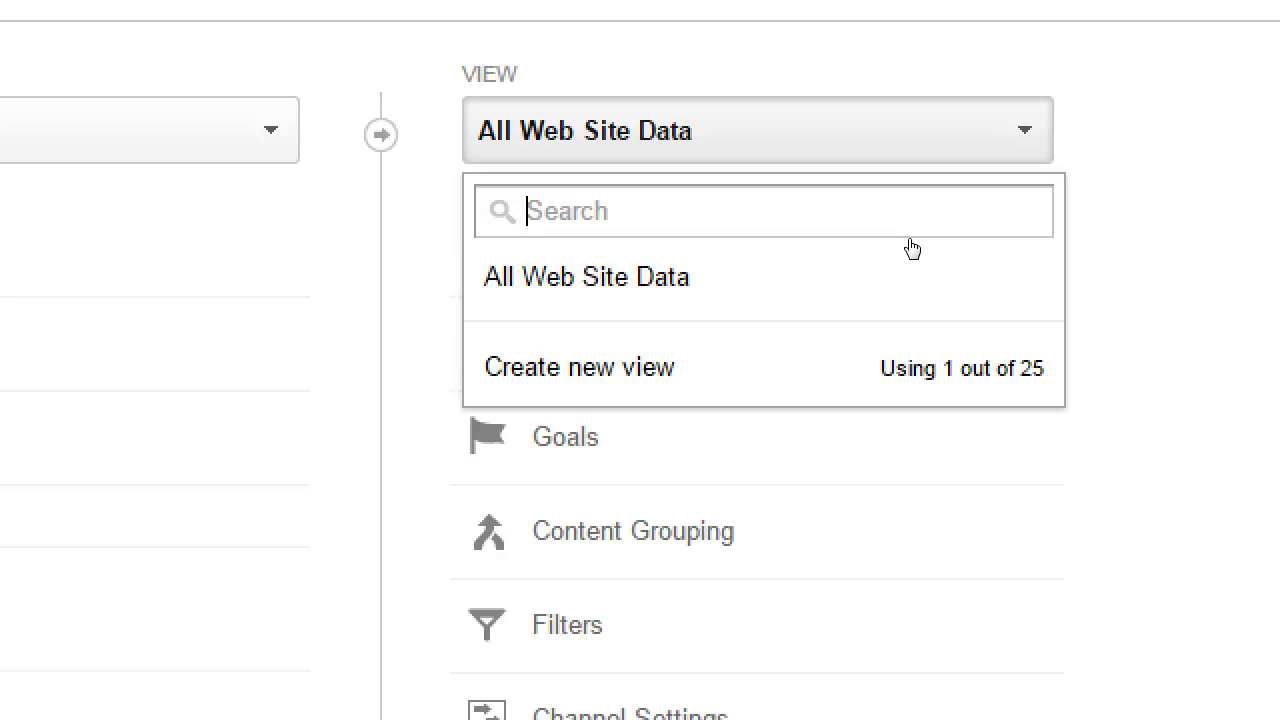
key("Escape")
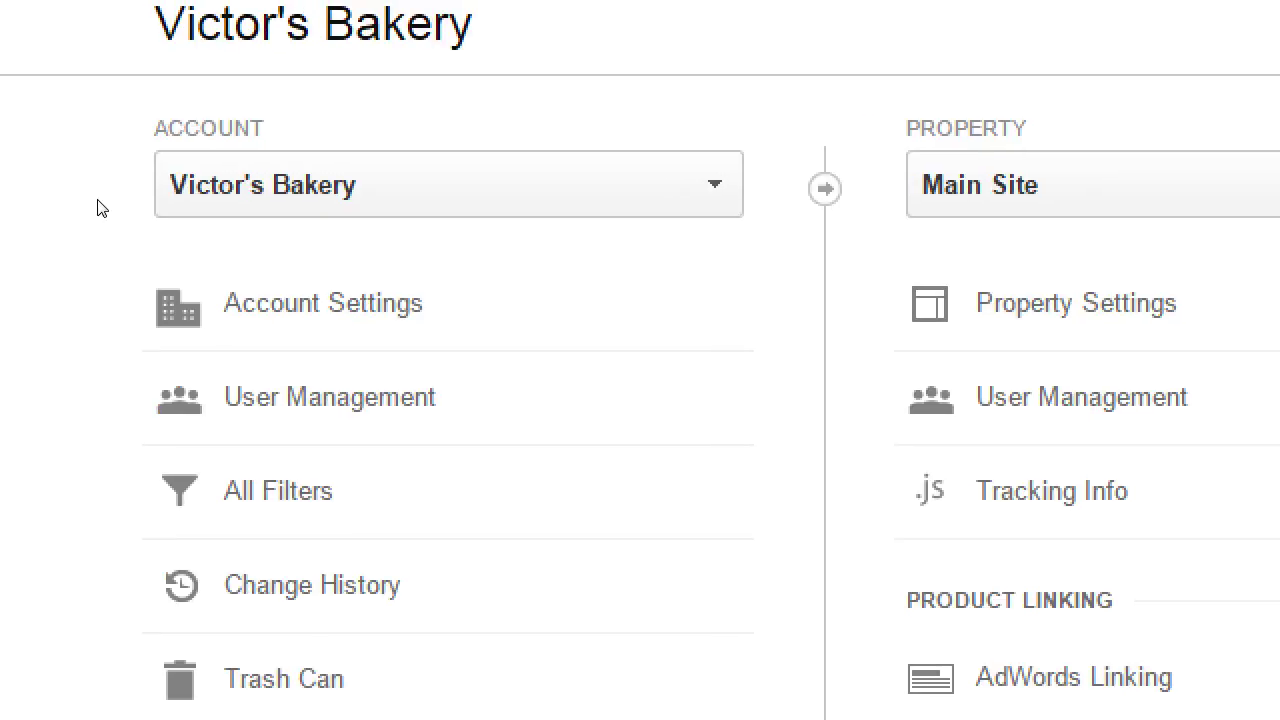
double_click(183, 192)
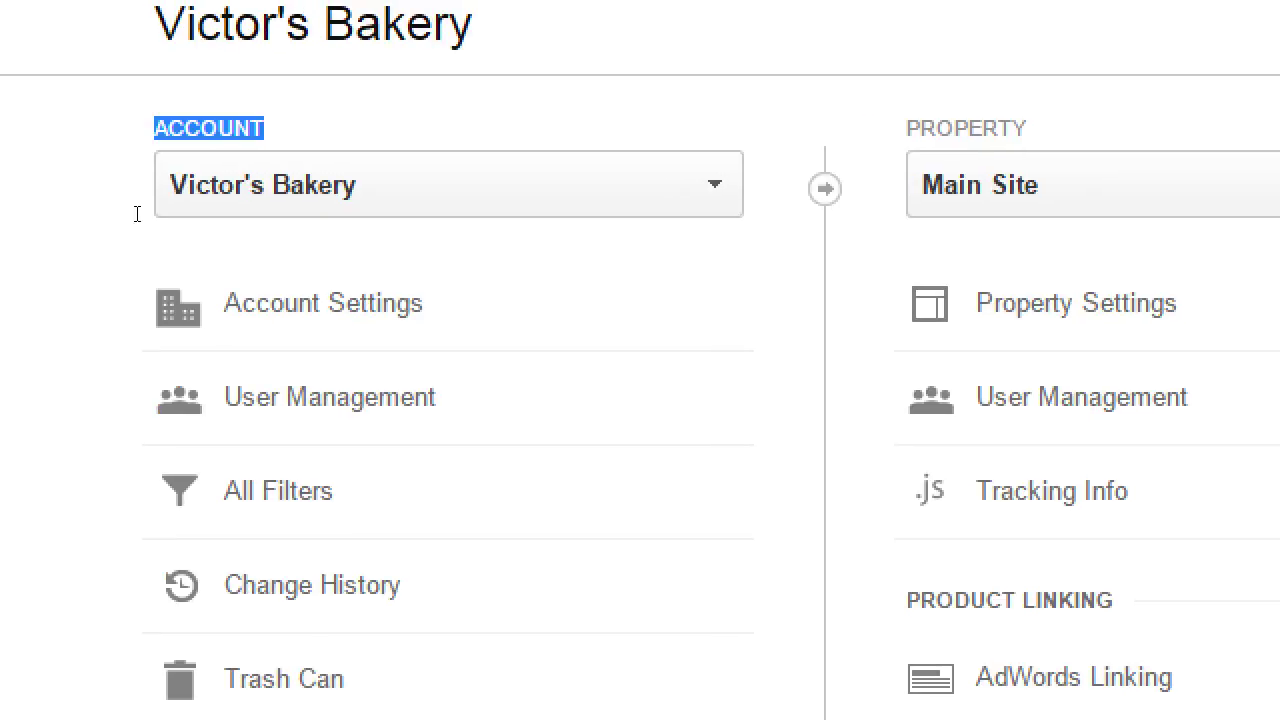
left_click(137, 213)
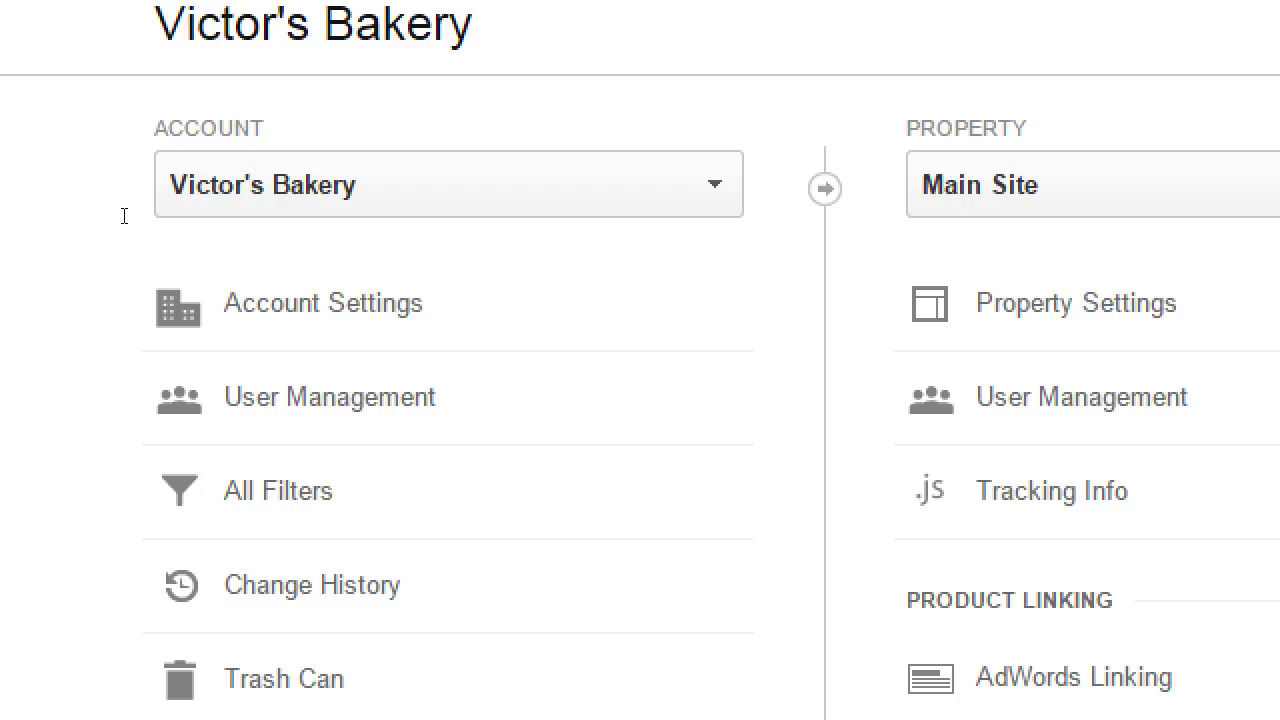
double_click(123, 215)
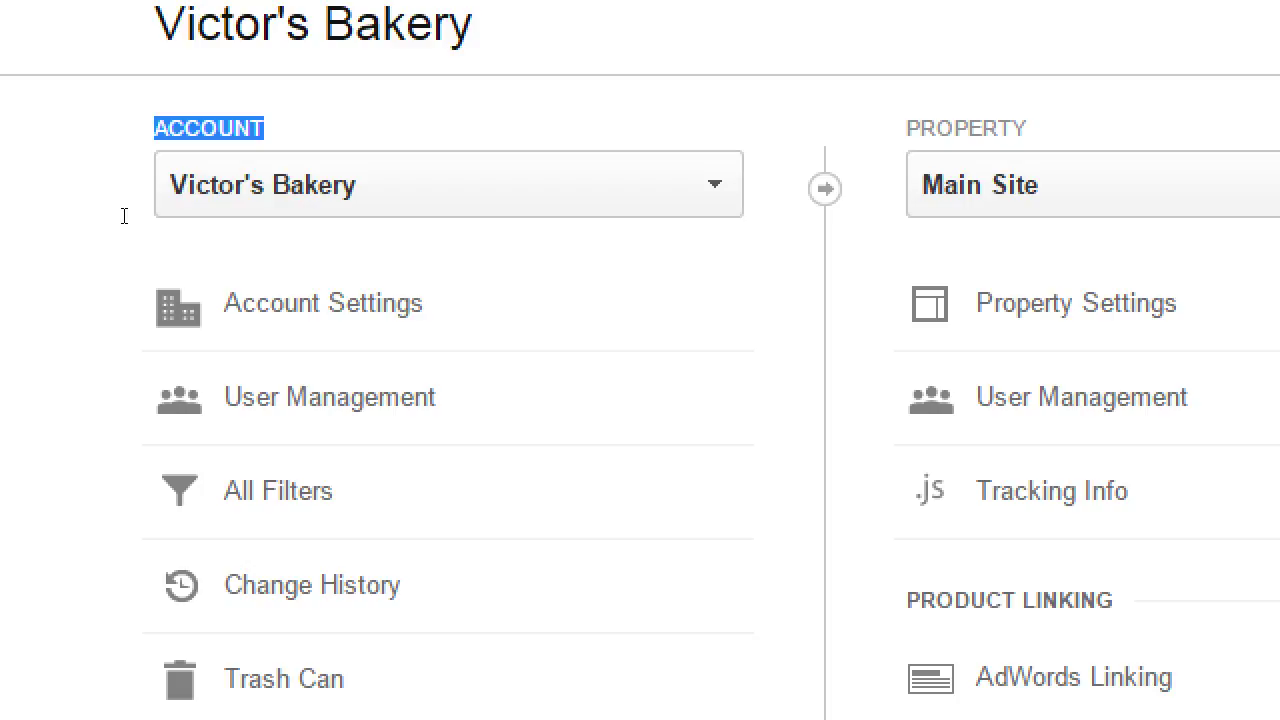
Open Victor's Bakery Account Settings and review the Data Sharing and Data Processing Amendment sections
left_click(155, 313)
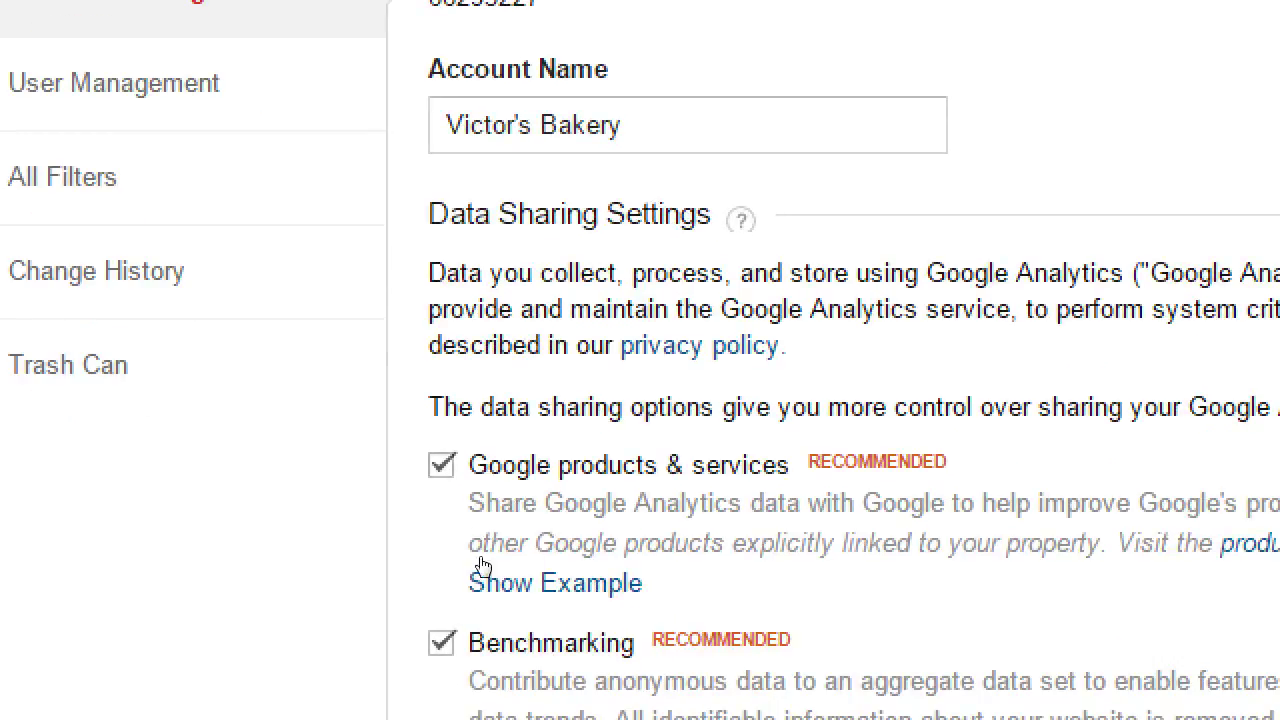
scroll(604, 625, "down", 4)
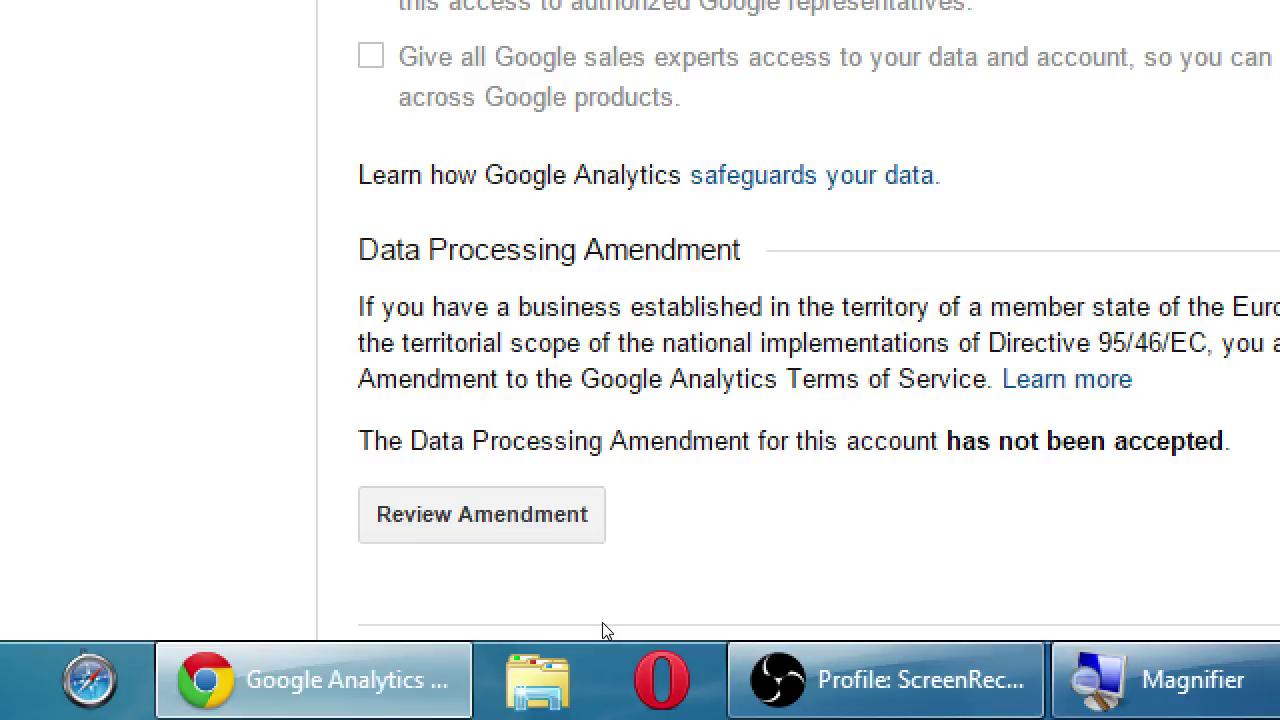
scroll(603, 625, "down", 2)
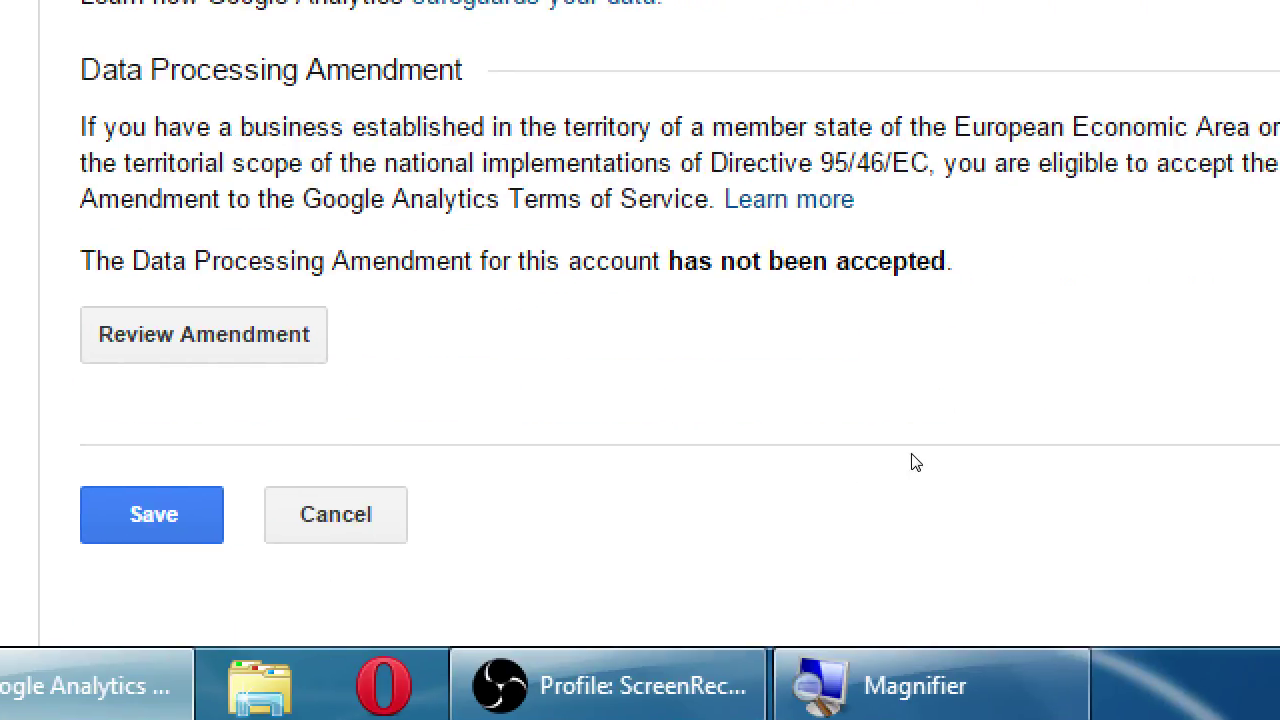
left_click_drag(844, 416, 886, 425)
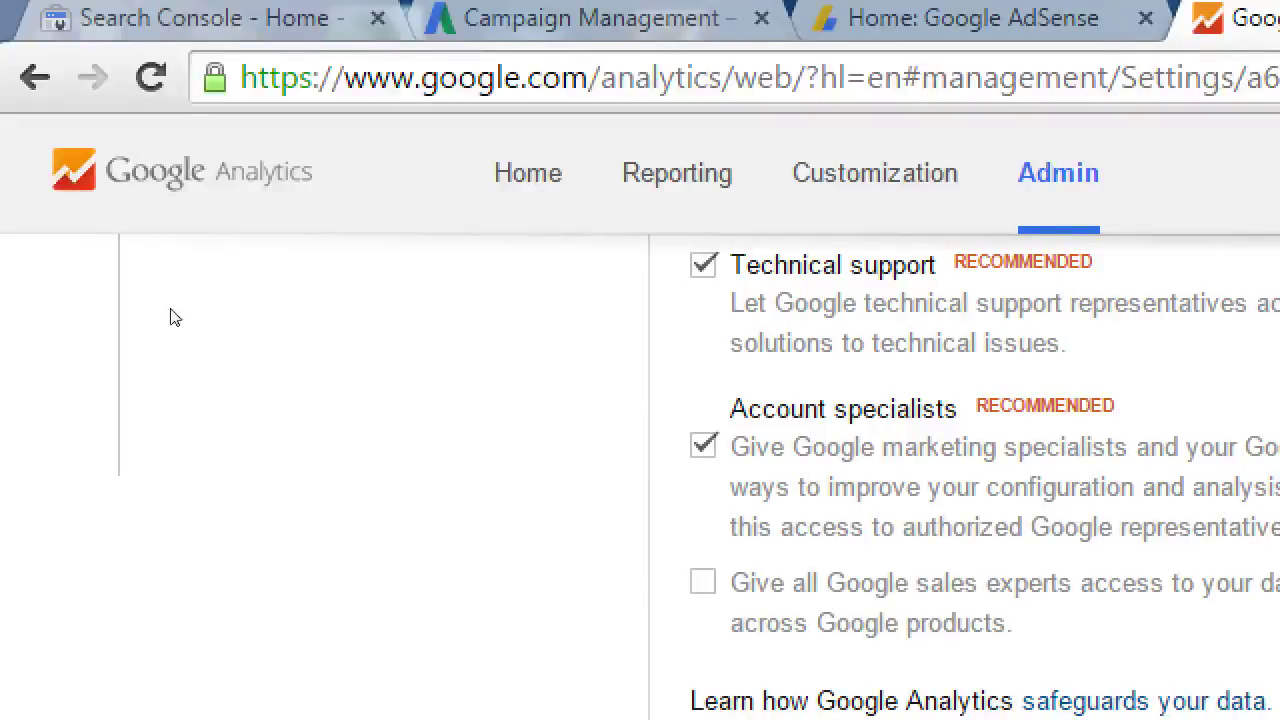
scroll(222, 200, "up", 10)
scroll(205, 337, "down", 2)
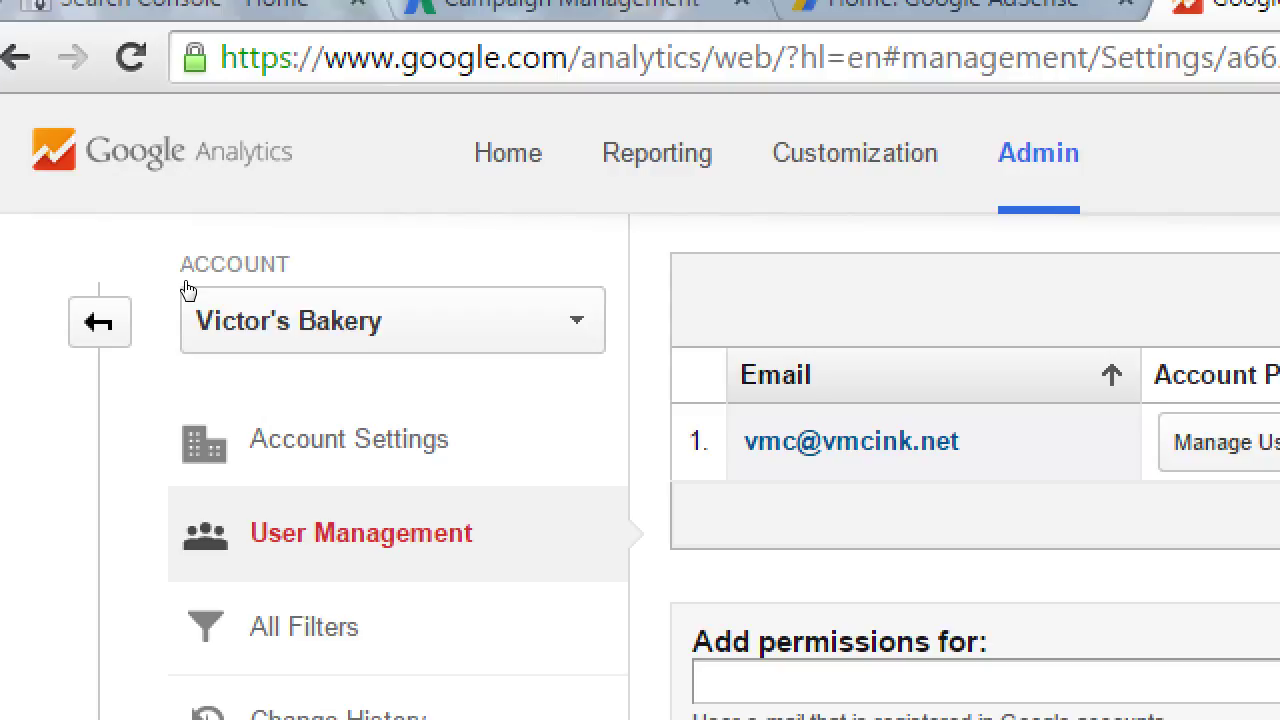
Enter a new user's e-mail under Add permissions for, keeping Read & Analyze as the permission
key("super")
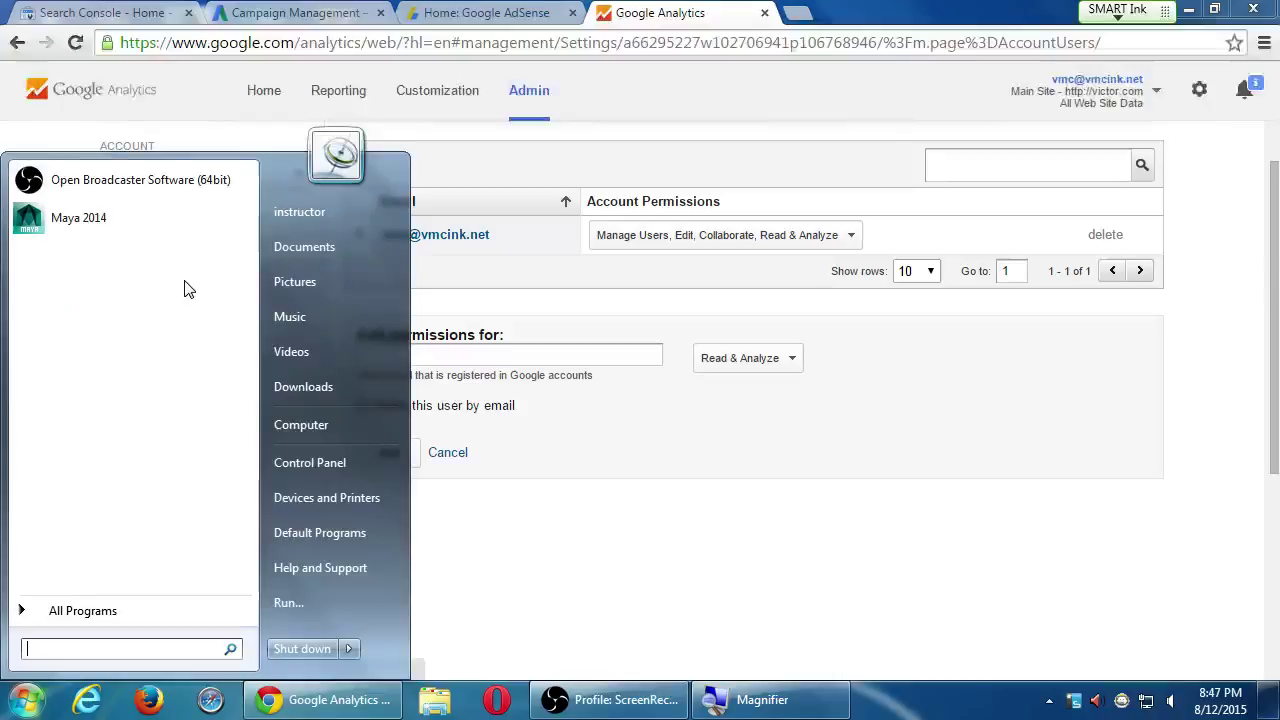
key("Escape")
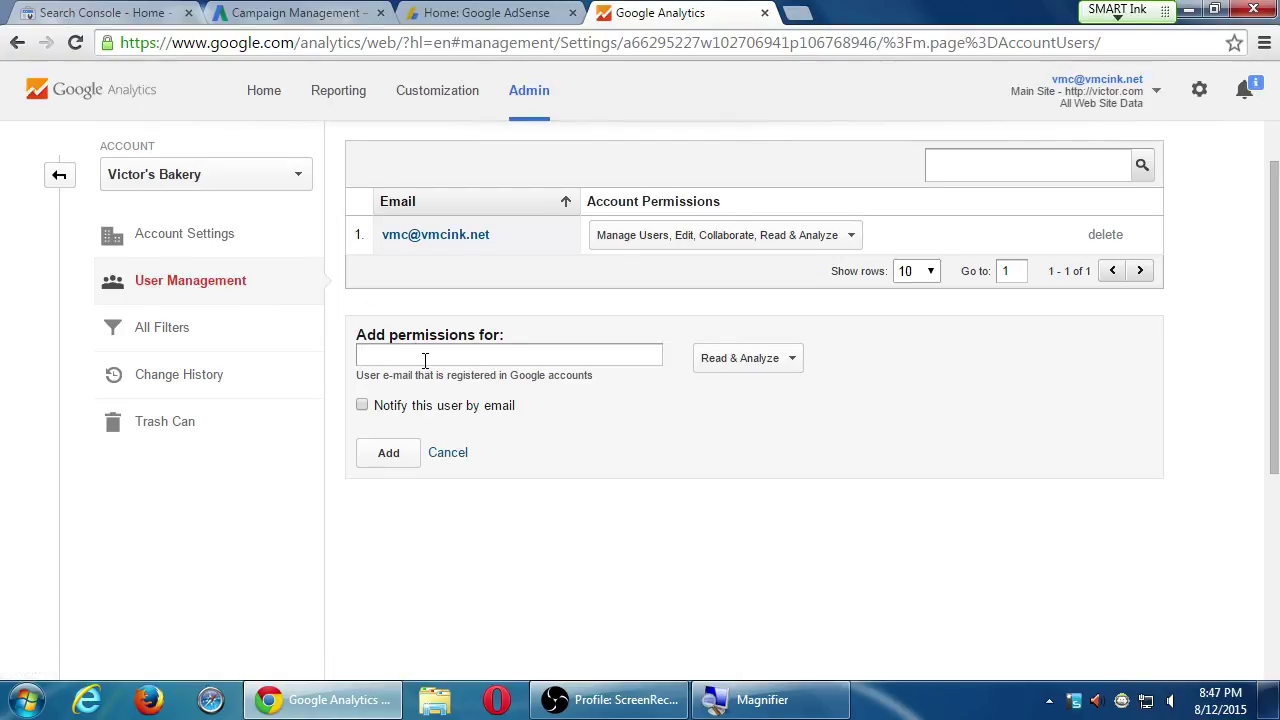
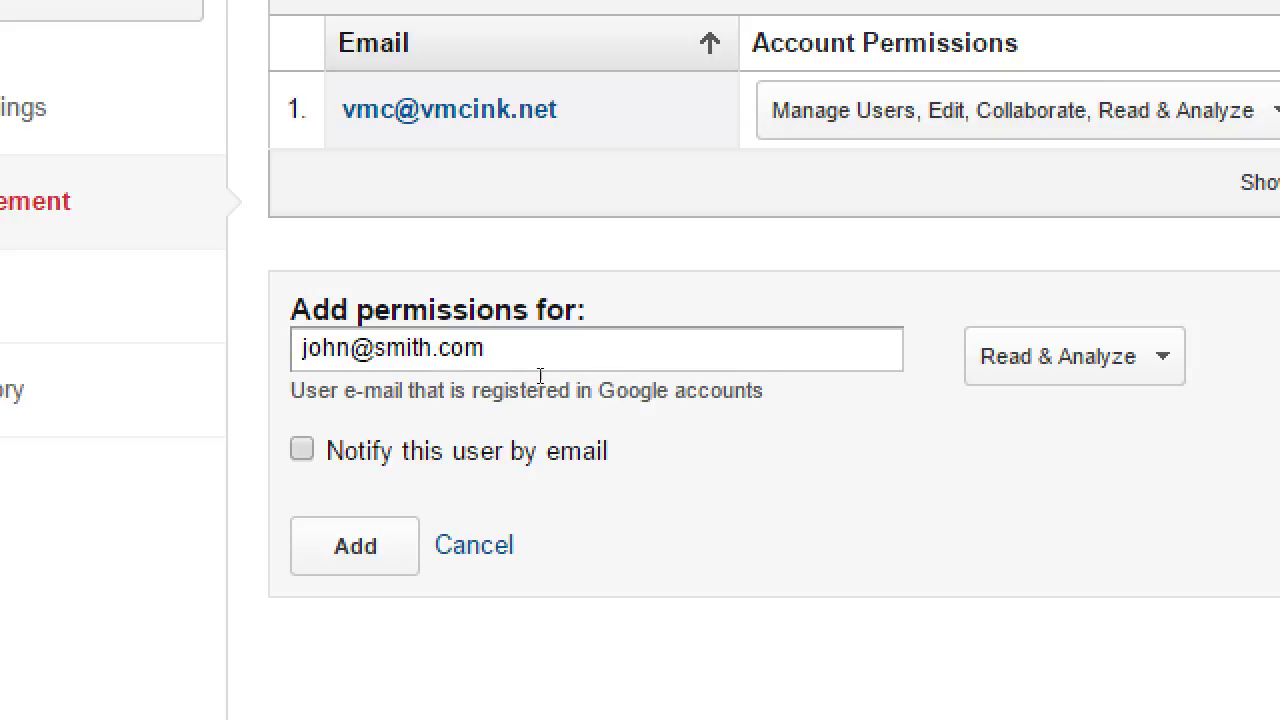
key("Tab")
key("Return")
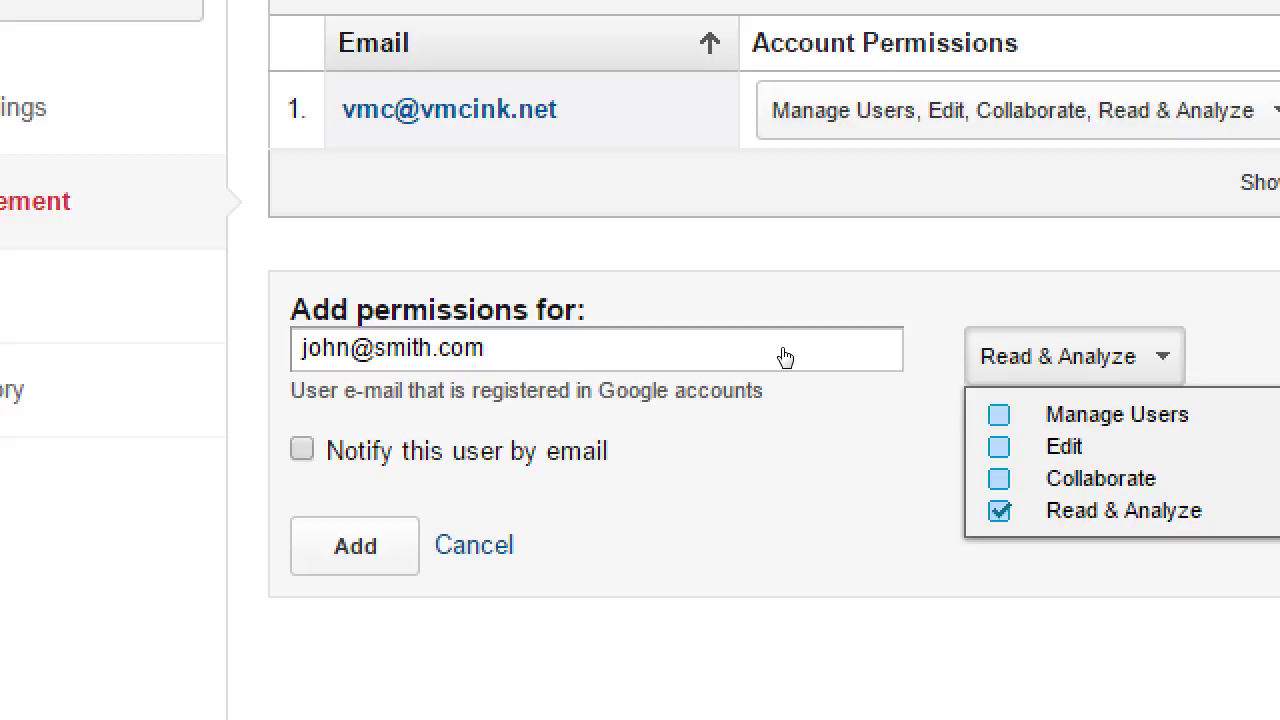
key("Down")
key("Down")
key("Down")
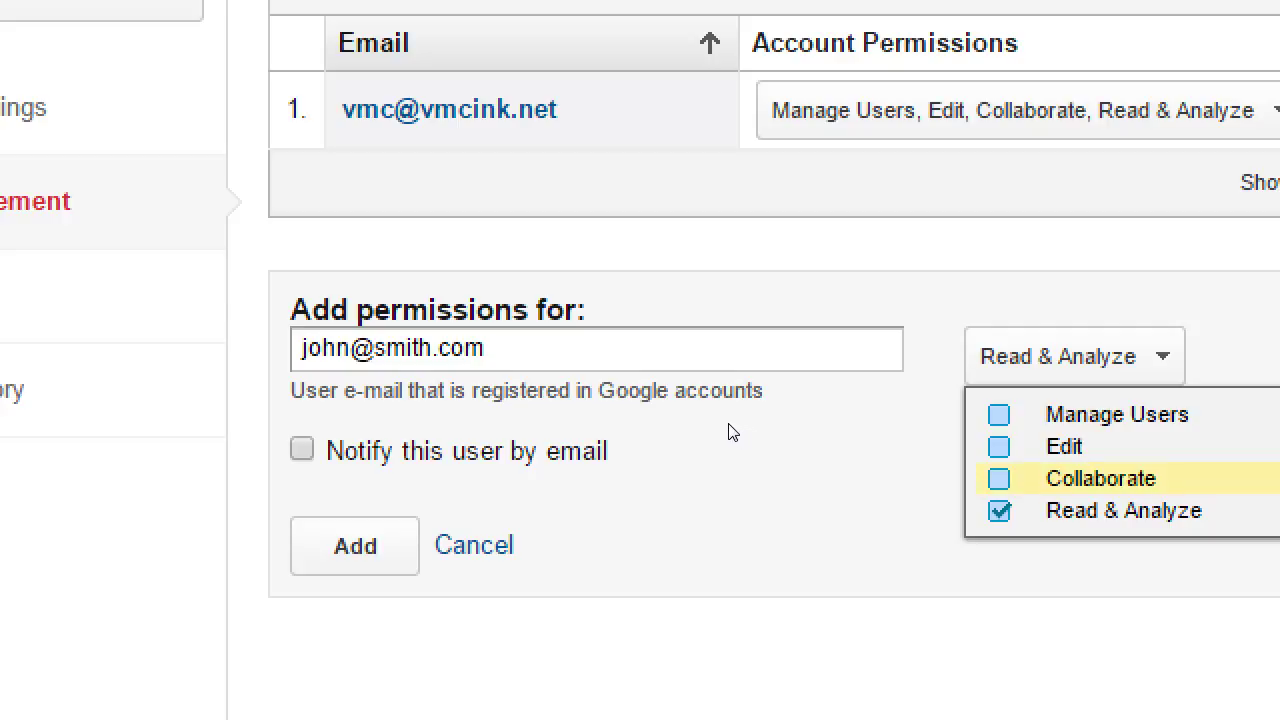
key("Up")
key("Up")
key("Escape")
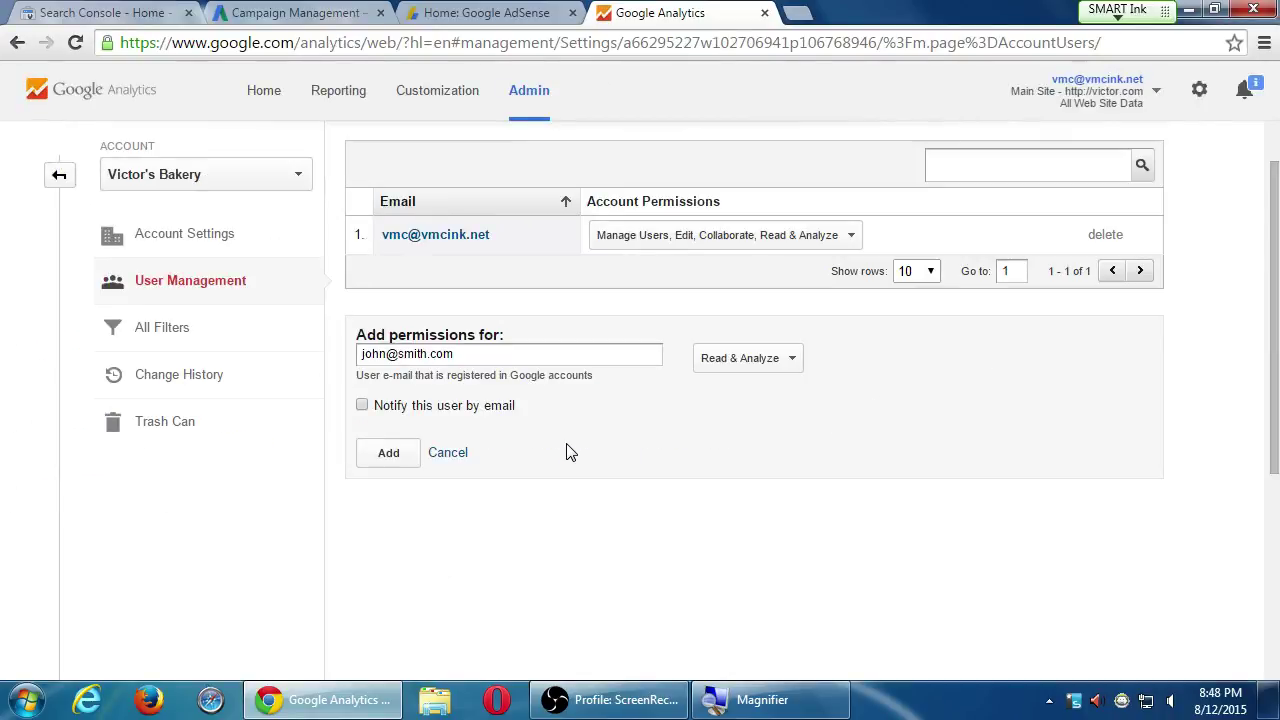
Discard the unsaved user entry, return Home, and collapse PmD Interactive in the account list
left_click(277, 113)
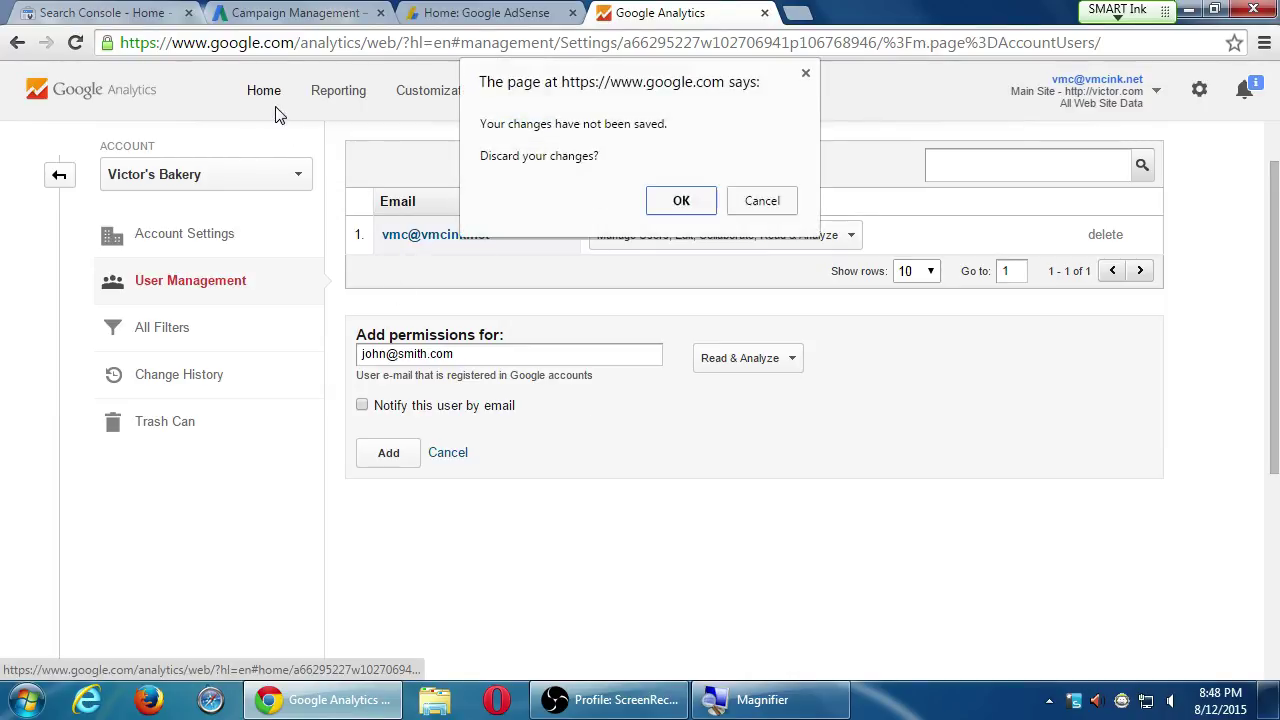
left_click(668, 200)
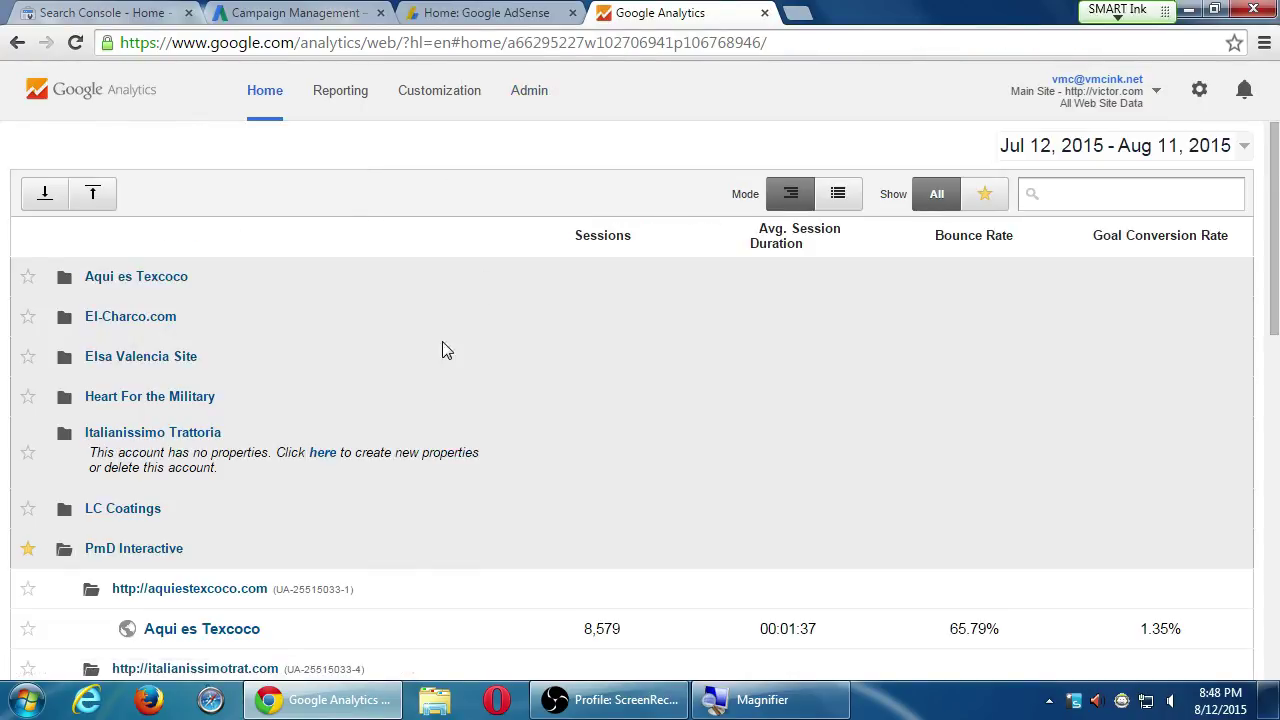
left_click(206, 545)
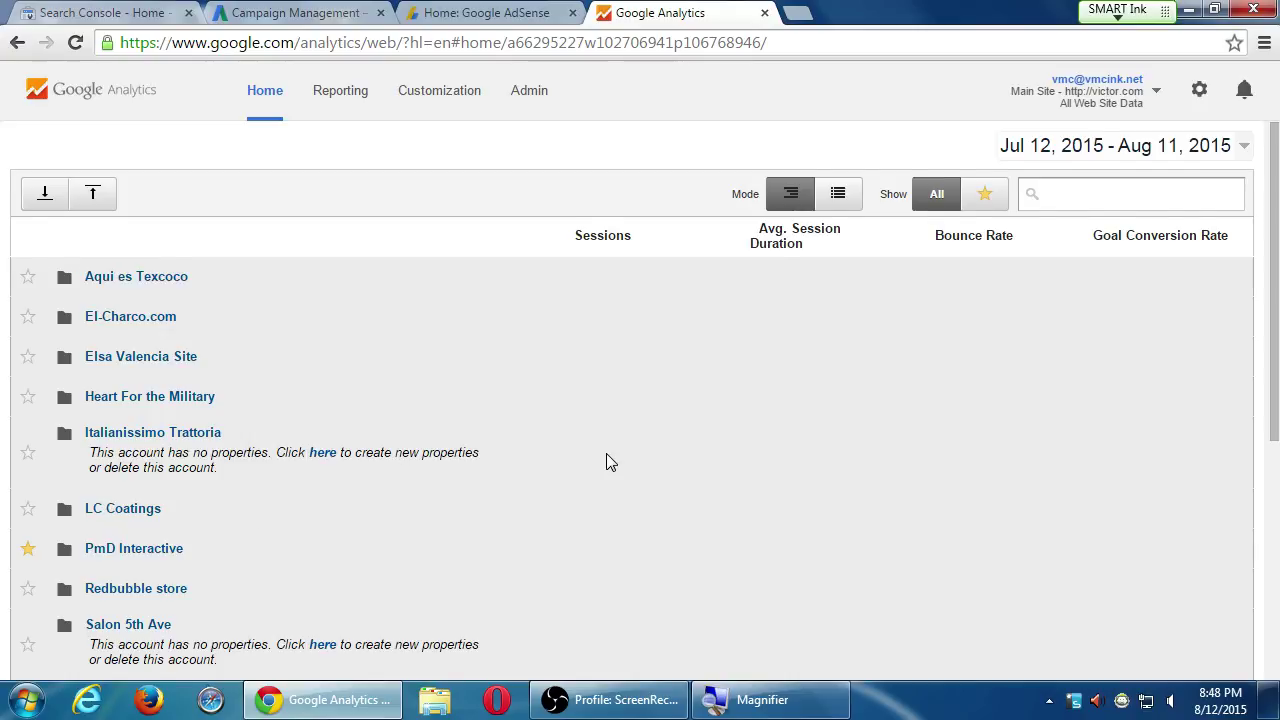
scroll(606, 453, "down", 1)
scroll(604, 461, "down", 3)
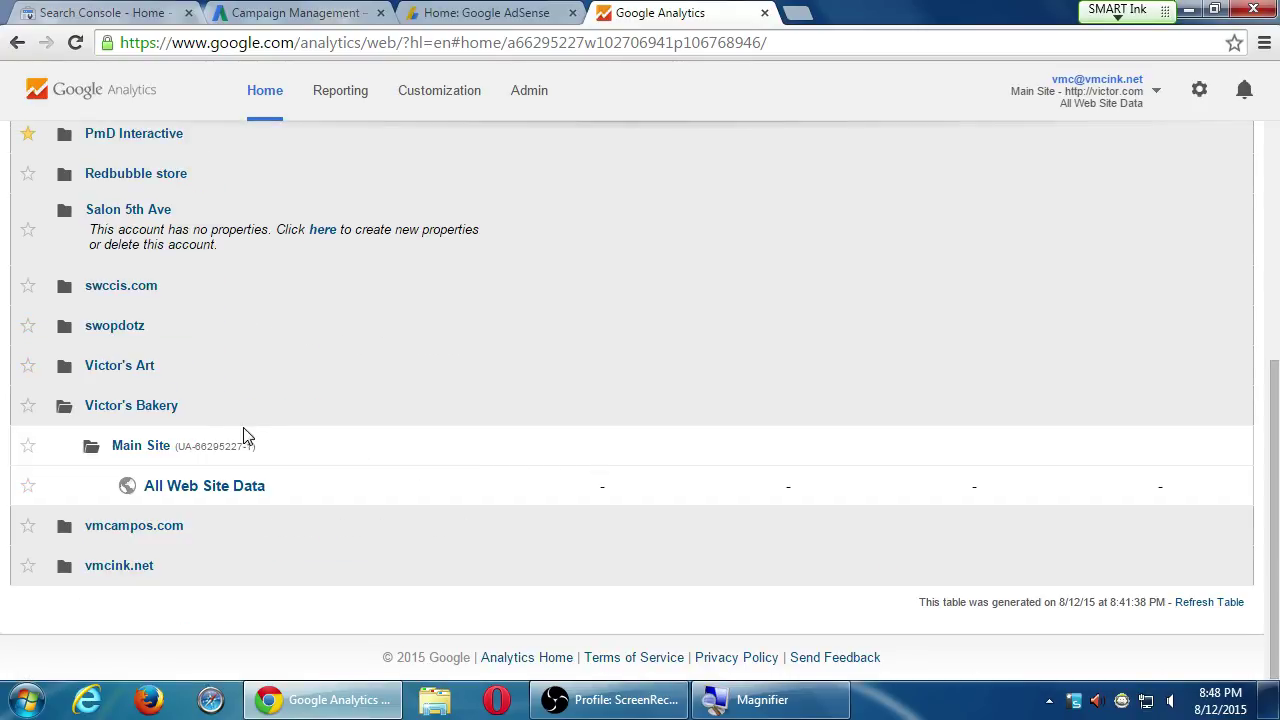
scroll(509, 491, "up", 3)
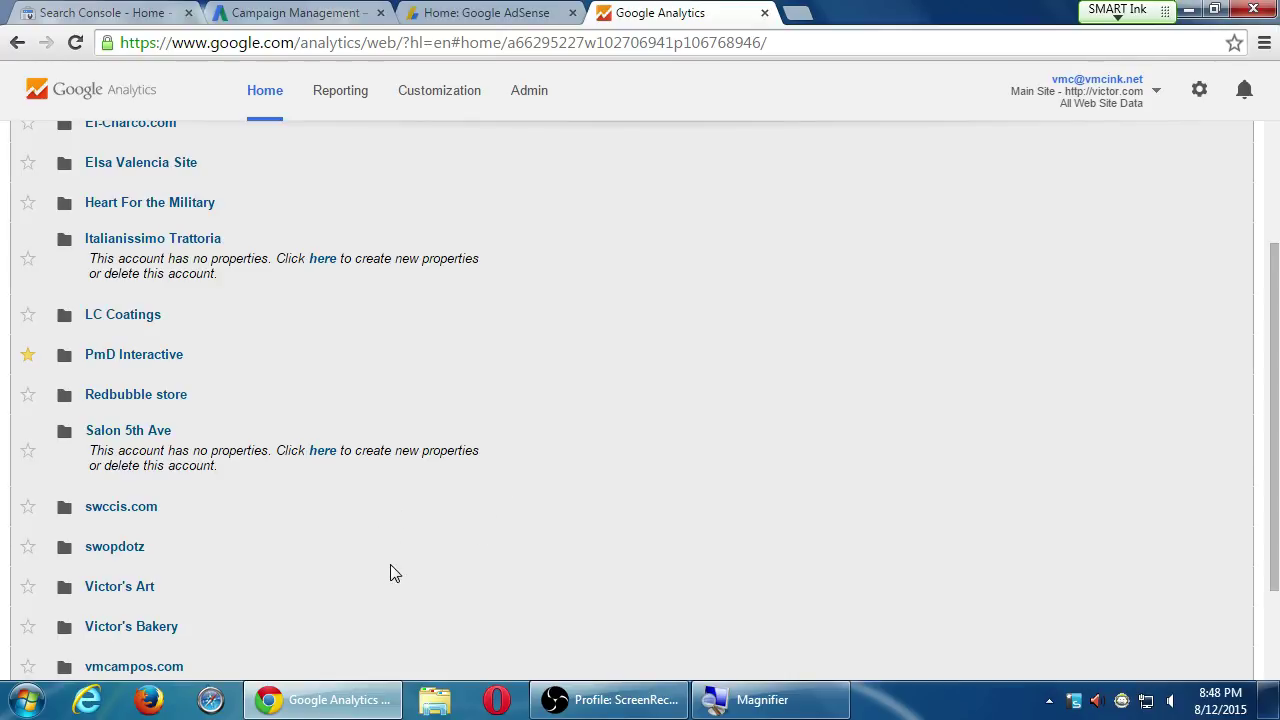
scroll(390, 573, "down", 1)
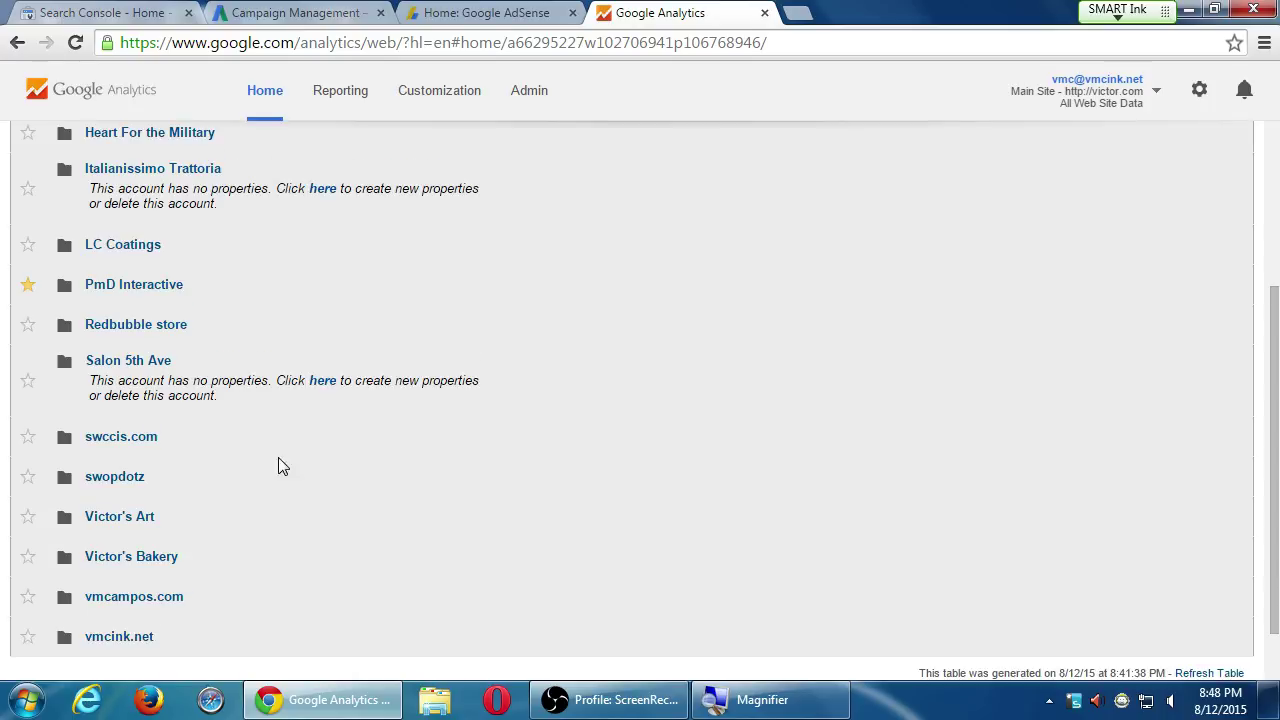
Expand PmD Interactive and collapse Aqui es Texcoco on the Home account list
left_click(192, 285)
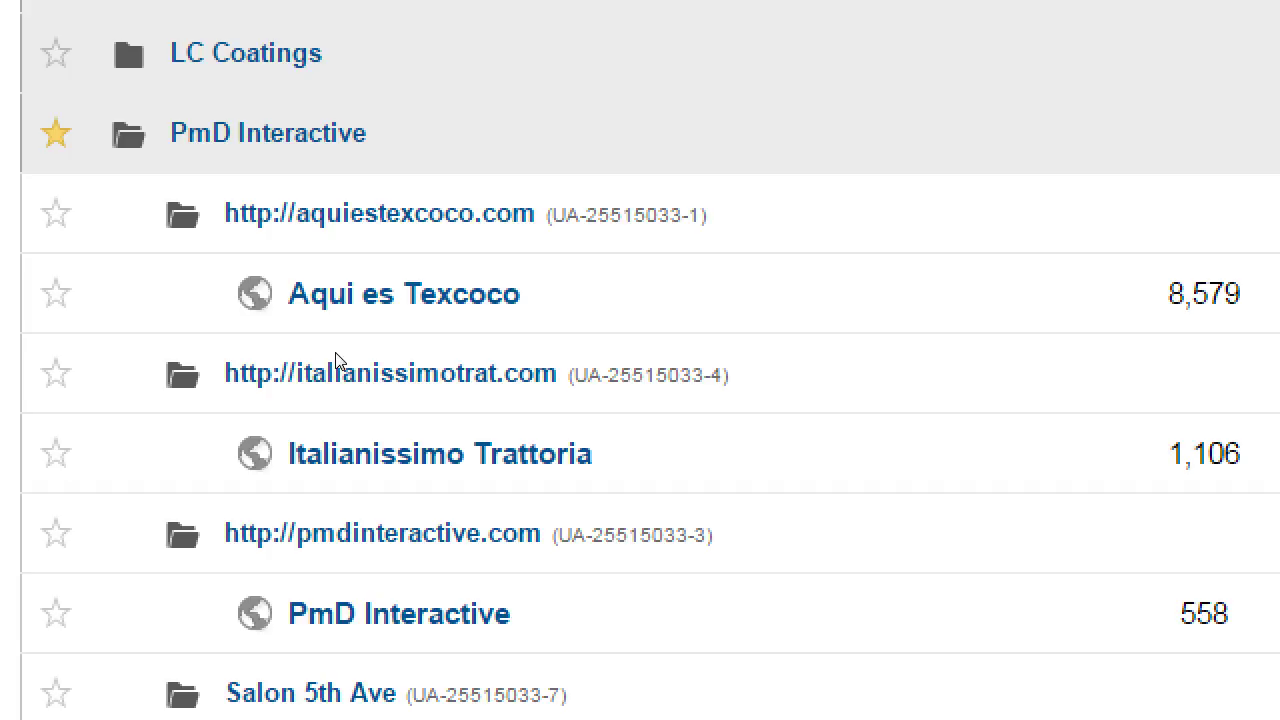
scroll(336, 360, "up", 5)
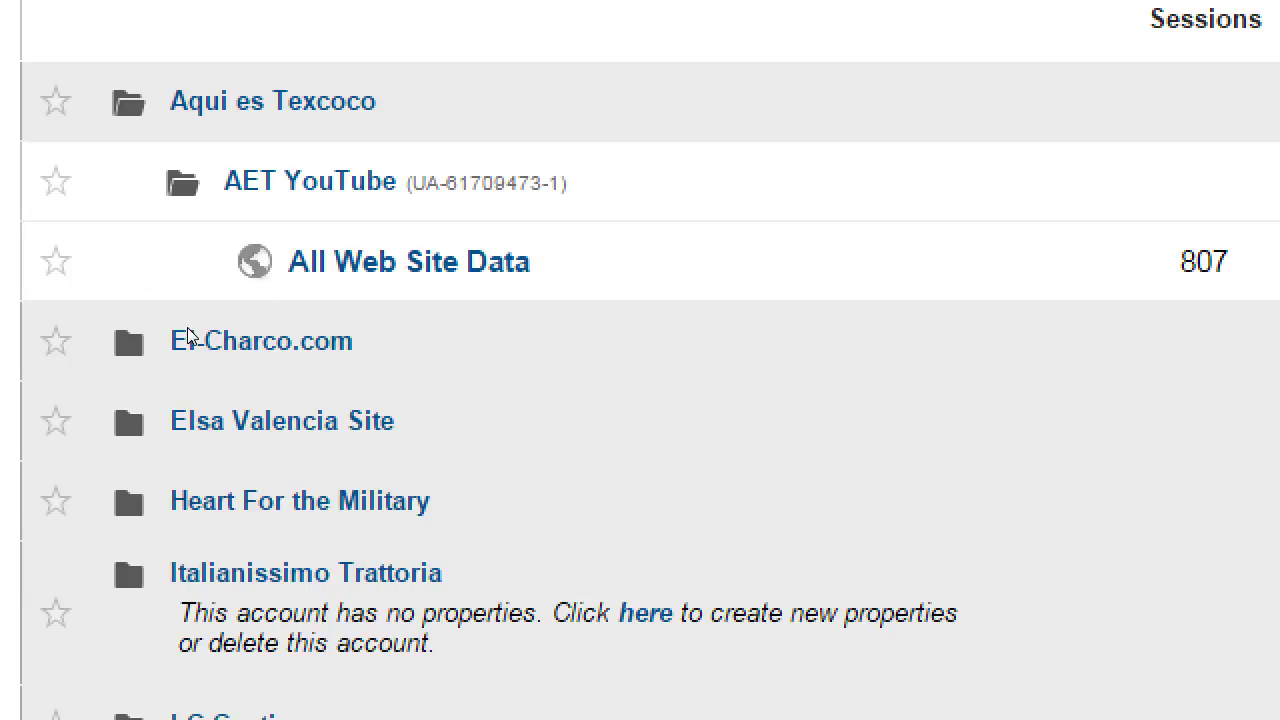
left_click(200, 269)
key("super+minus")
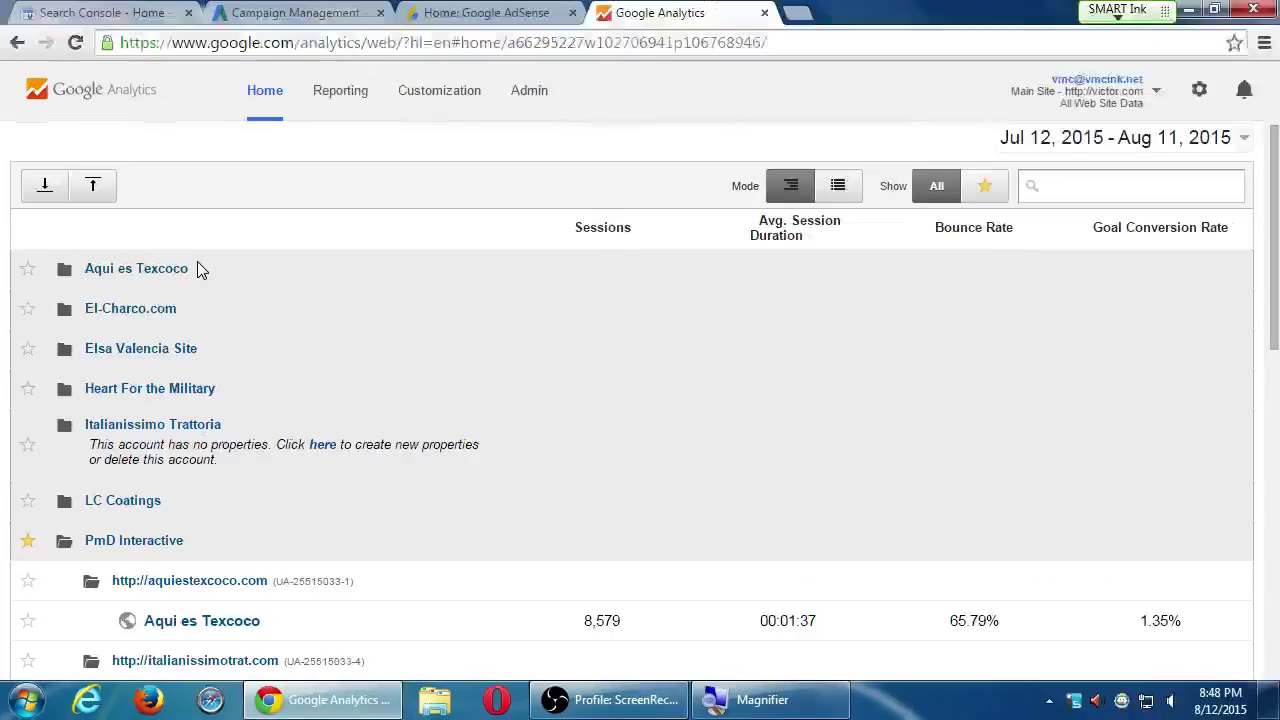
scroll(103, 509, "down", 4)
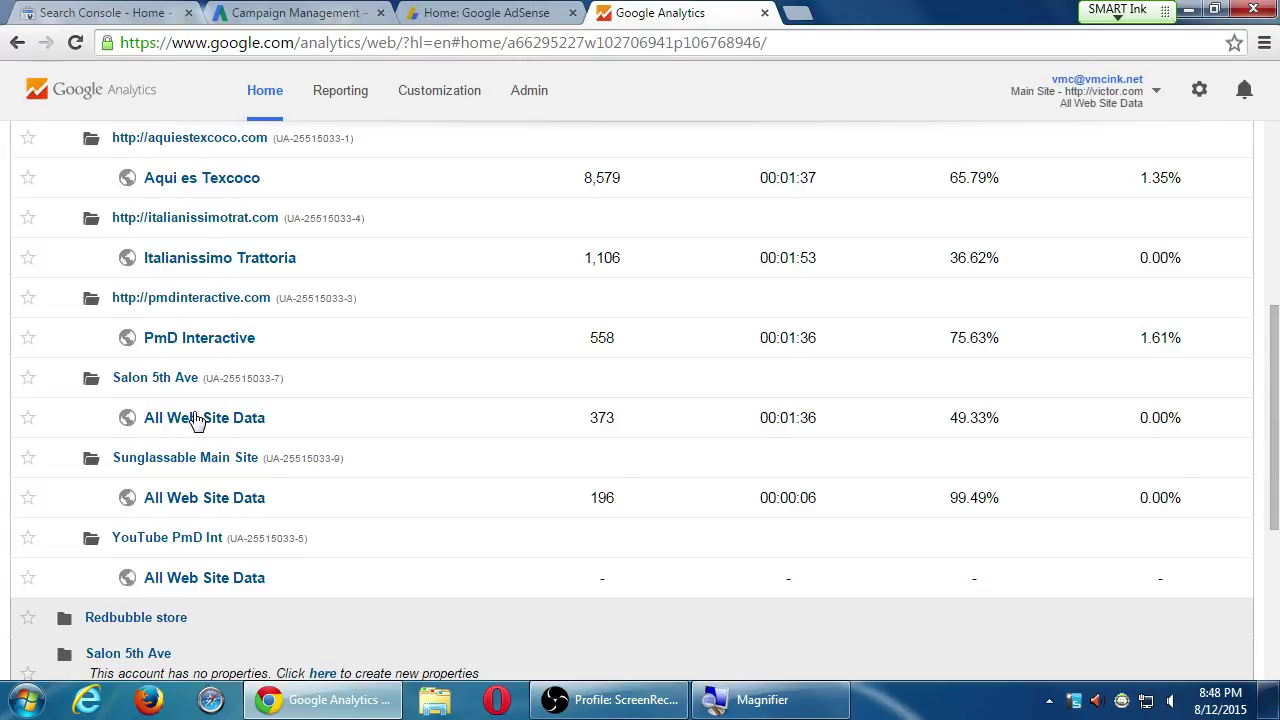
scroll(175, 420, "up", 4)
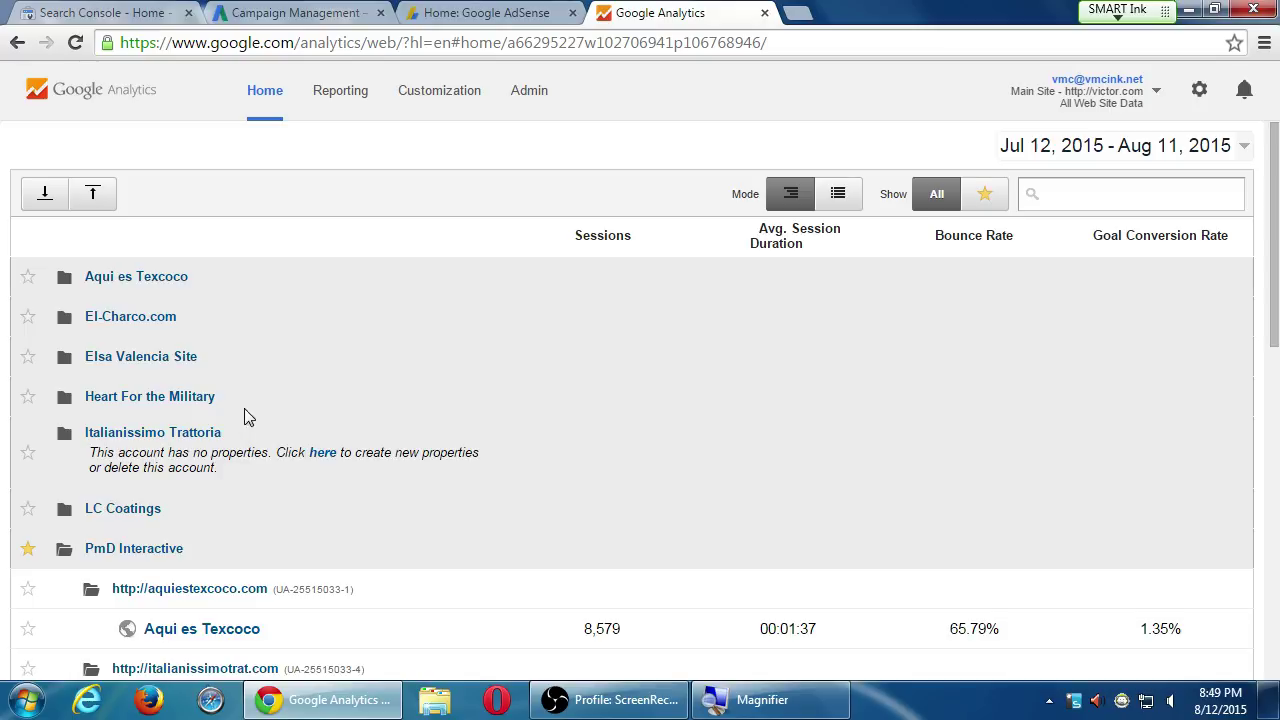
Expand the Italianissimo Trattoria account in the Home list
double_click(179, 456)
scroll(247, 459, "down", 1)
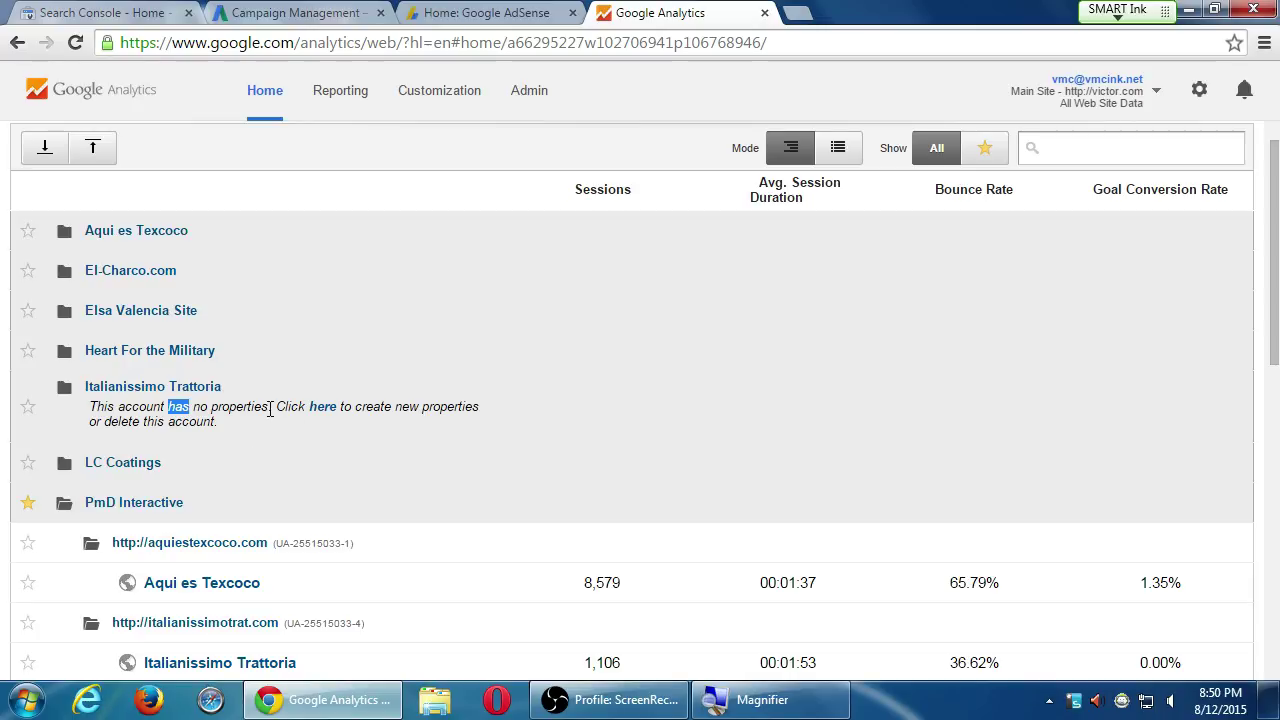
left_click(268, 408)
Switch between Home and Admin, ending on the Admin page for Victor's Bakery's Main Site
left_click(519, 100)
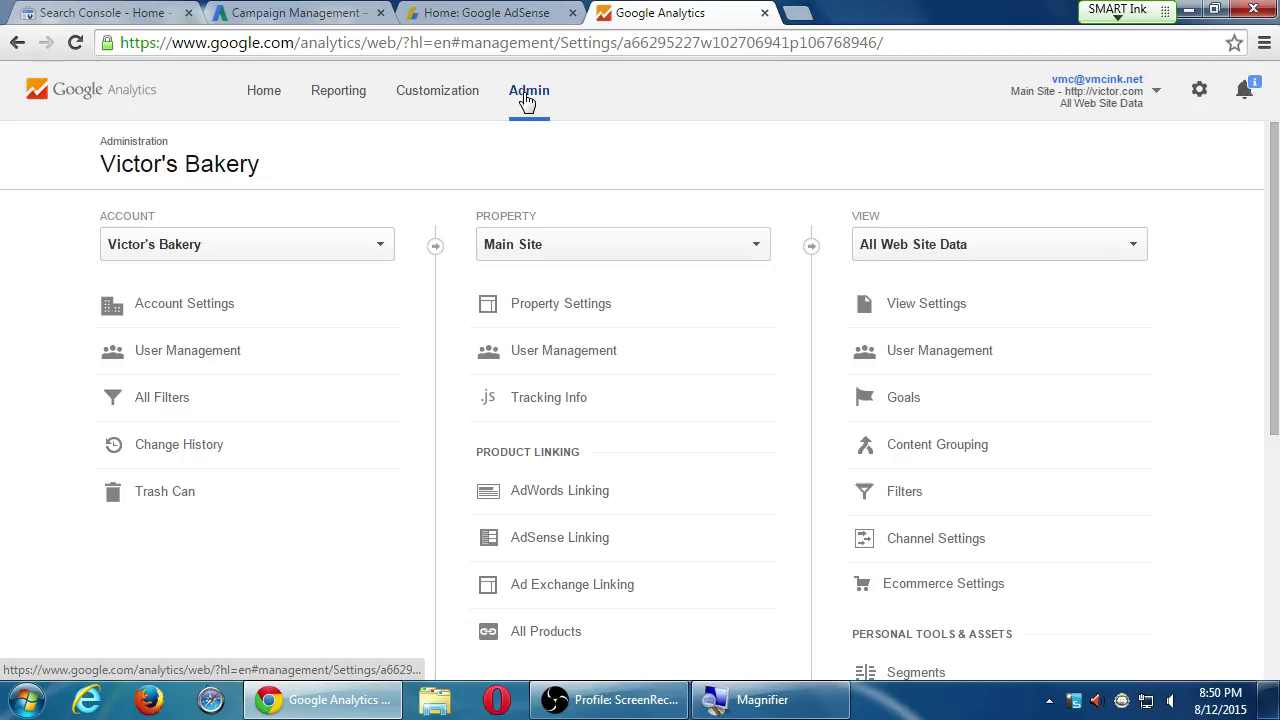
left_click(273, 100)
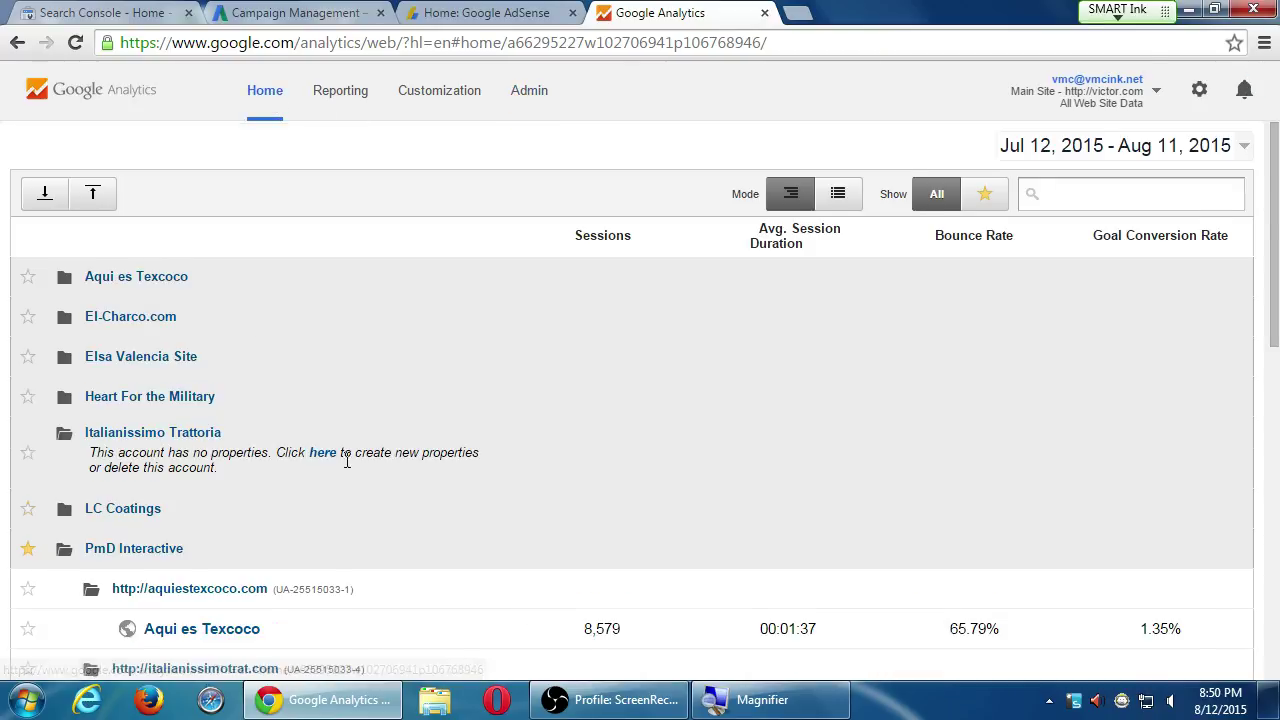
scroll(346, 460, "down", 2)
left_click(524, 92)
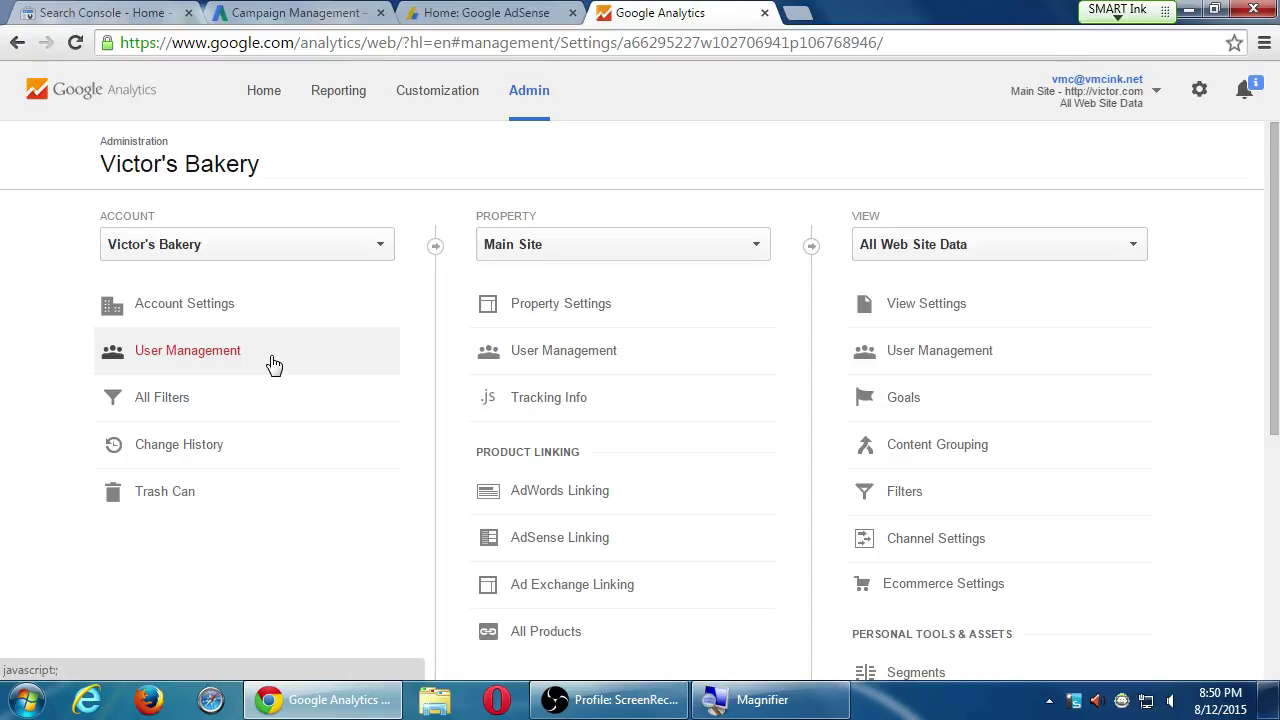
left_click(259, 97)
left_click(516, 104)
left_click(270, 106)
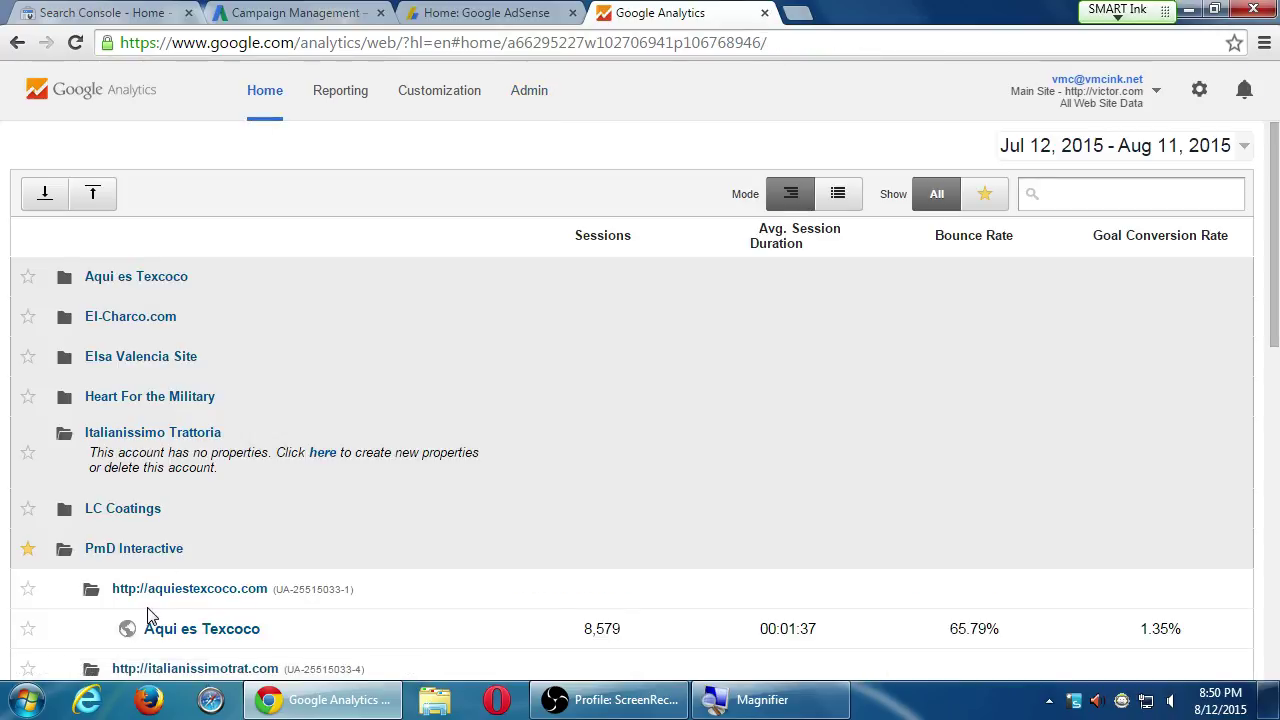
scroll(140, 625, "down", 3)
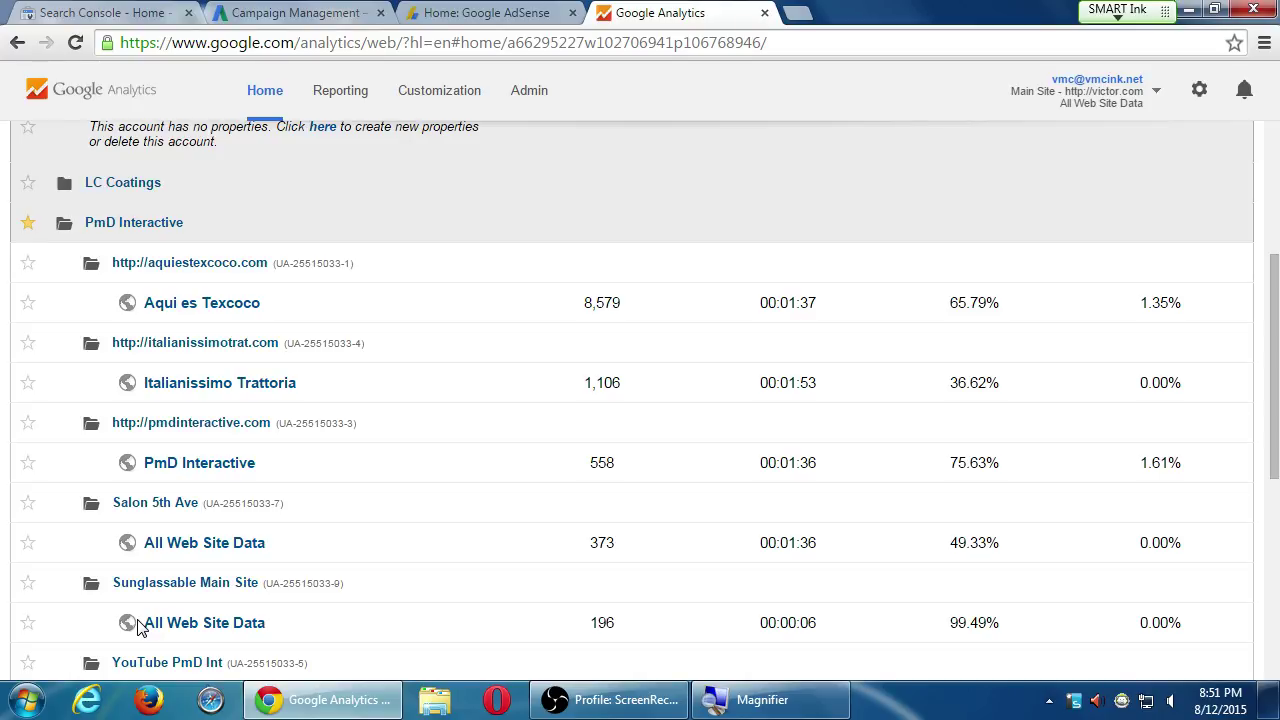
left_click(524, 106)
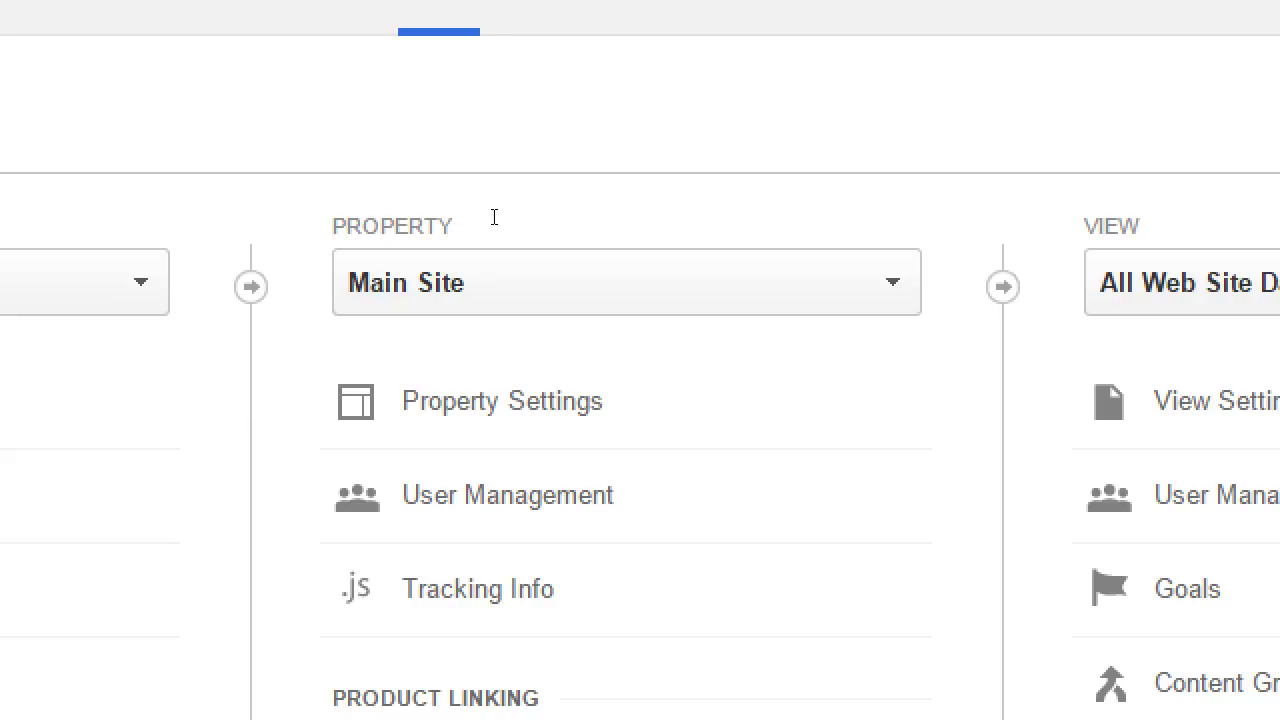
left_click(555, 251)
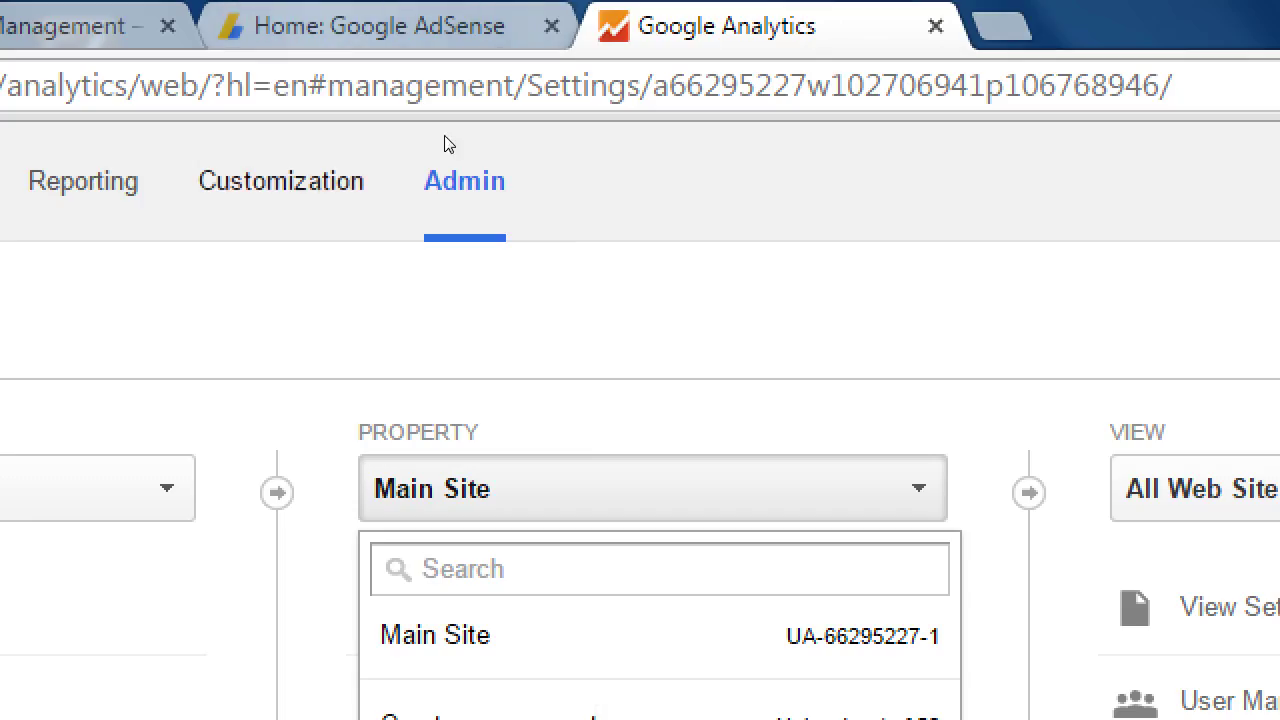
left_click(422, 7)
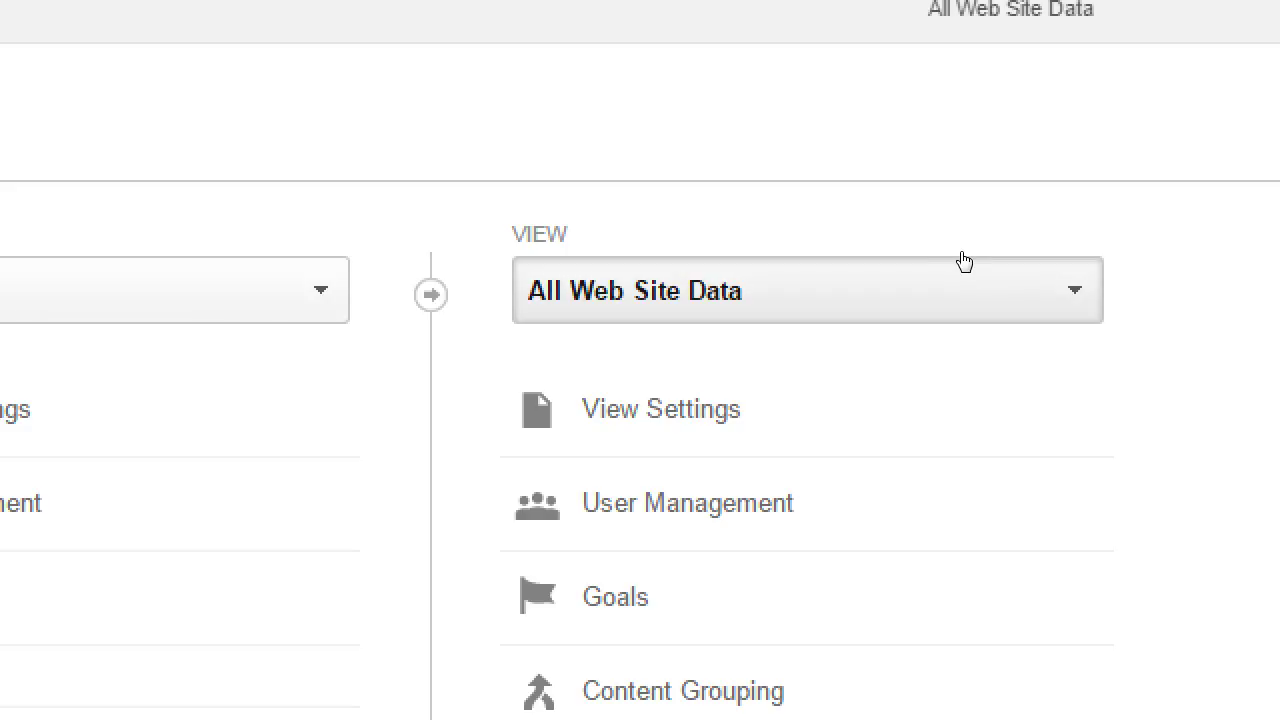
double_click(860, 212)
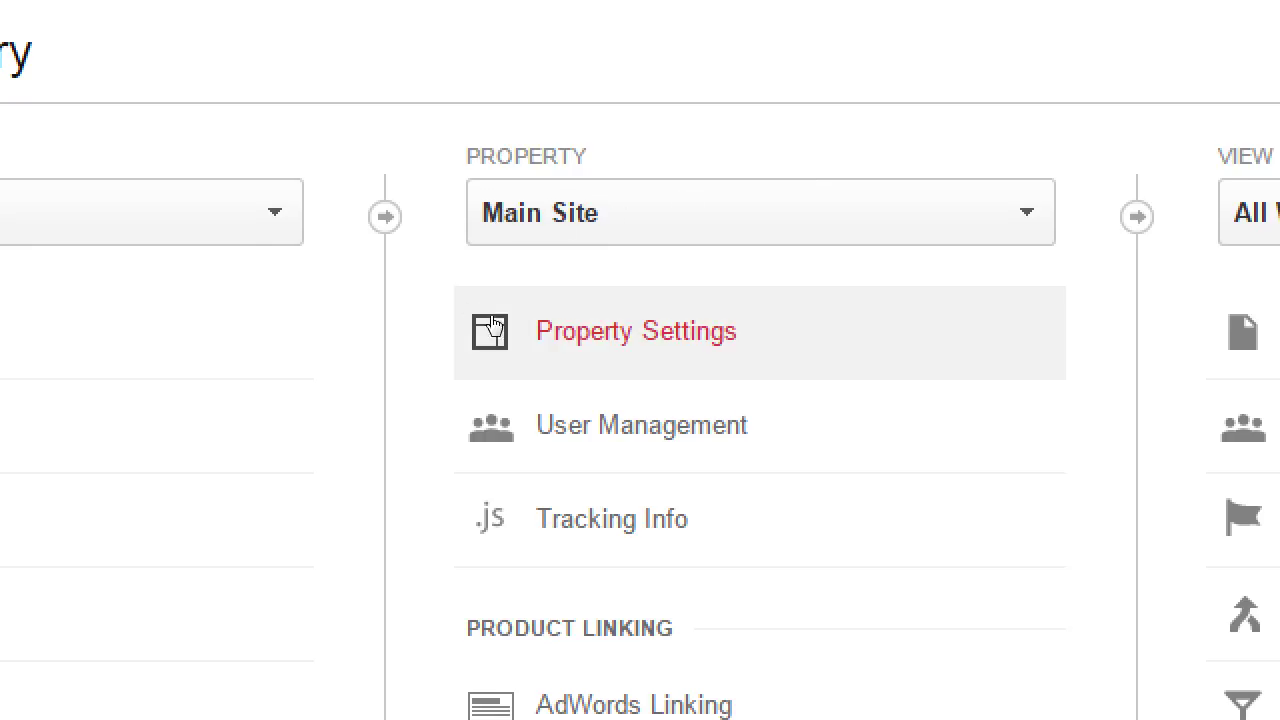
left_click(585, 316)
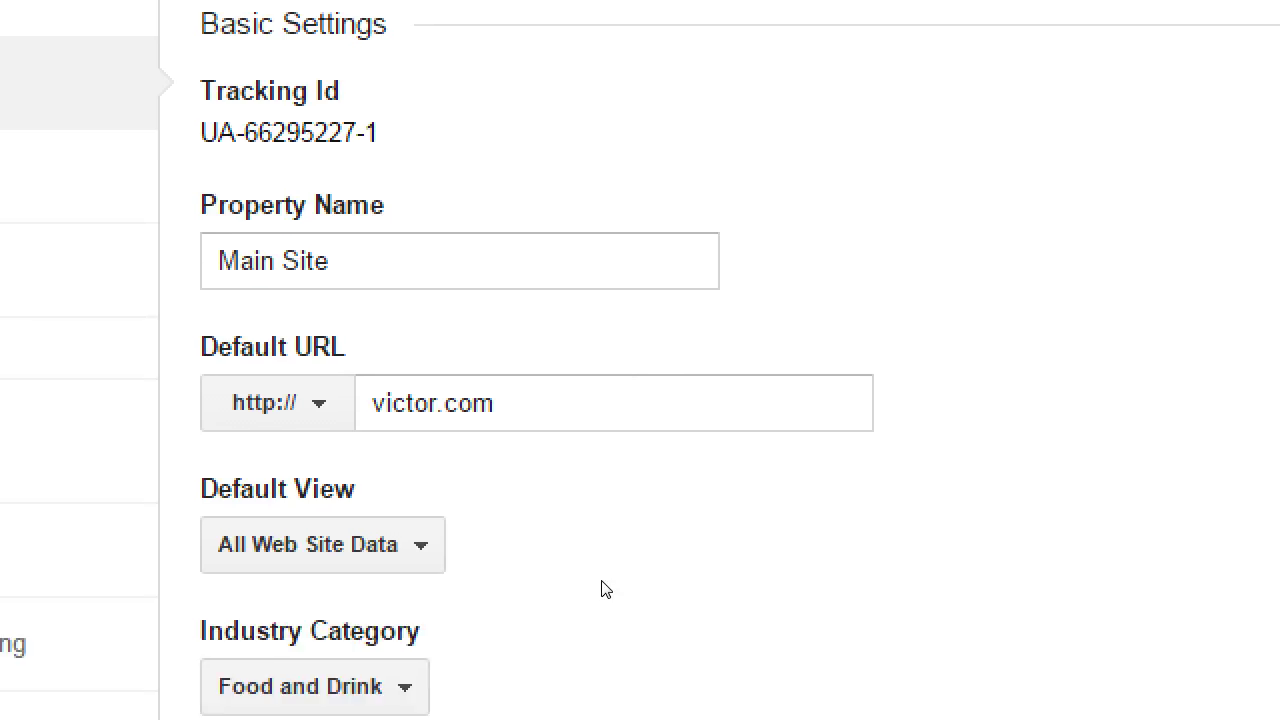
scroll(515, 600, "down", 2)
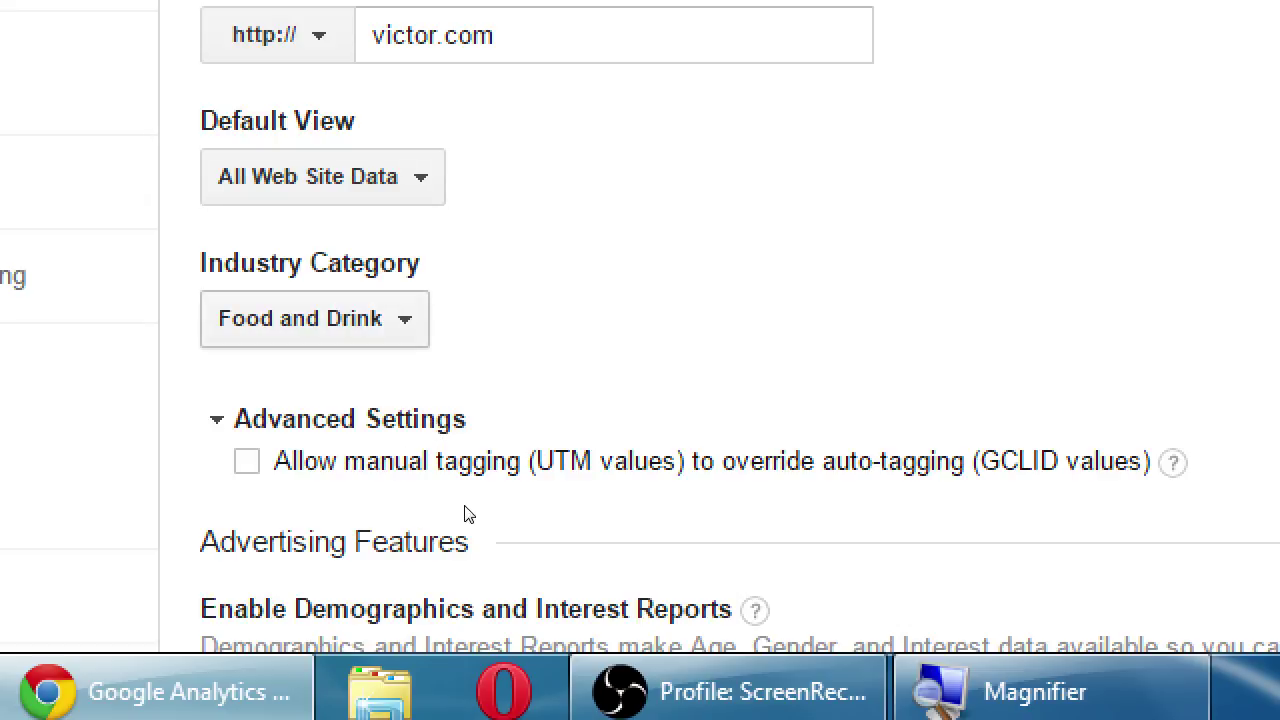
scroll(486, 592, "down", 2)
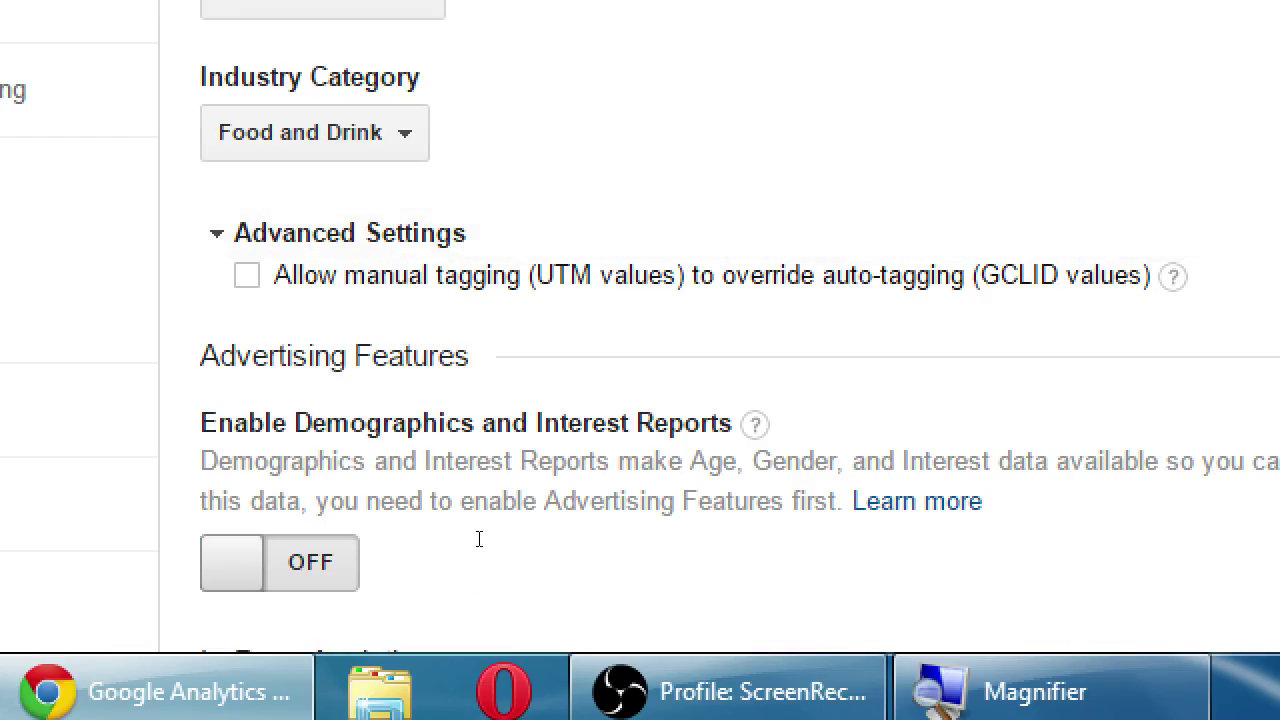
scroll(568, 586, "down", 1)
scroll(526, 600, "up", 1)
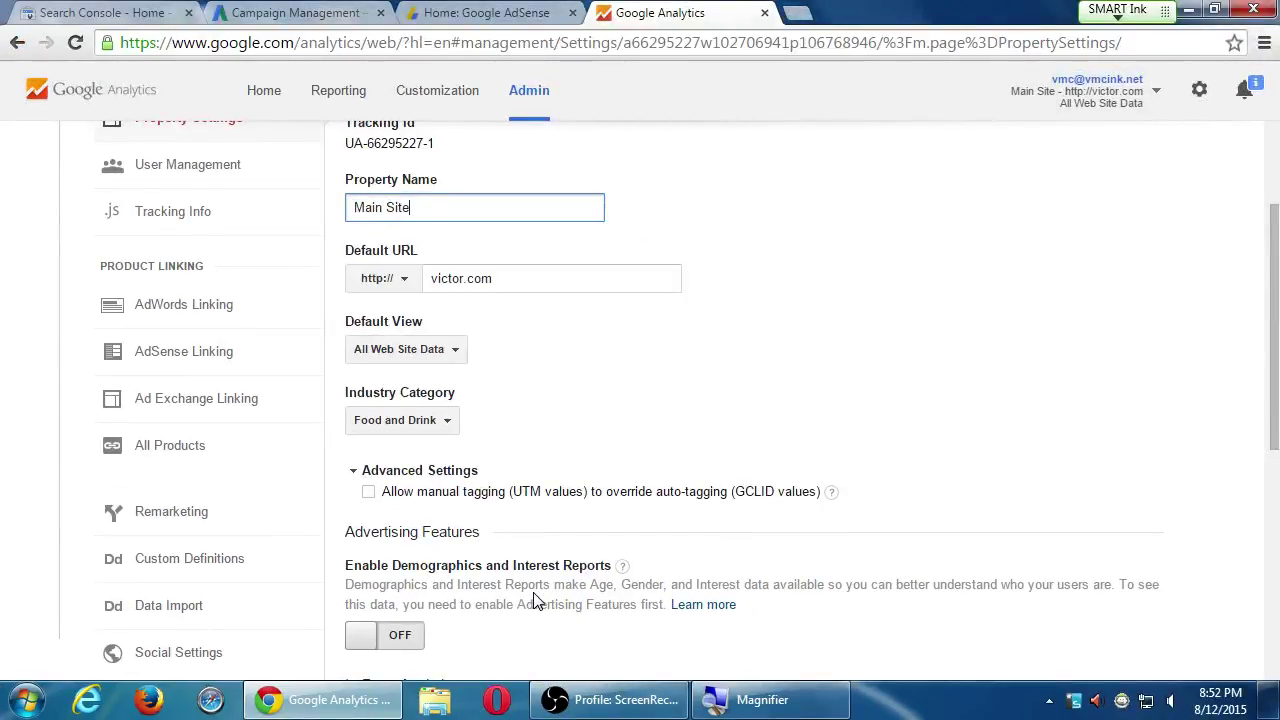
scroll(530, 600, "up", 3)
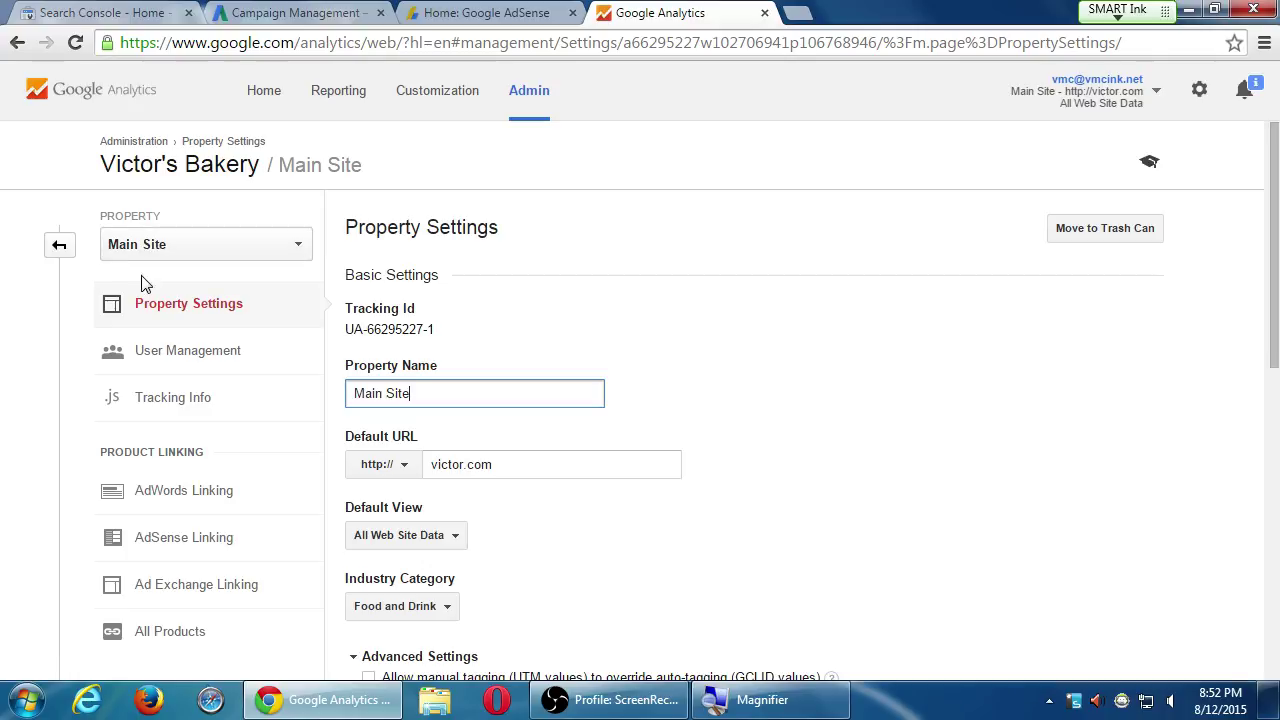
left_click(59, 246)
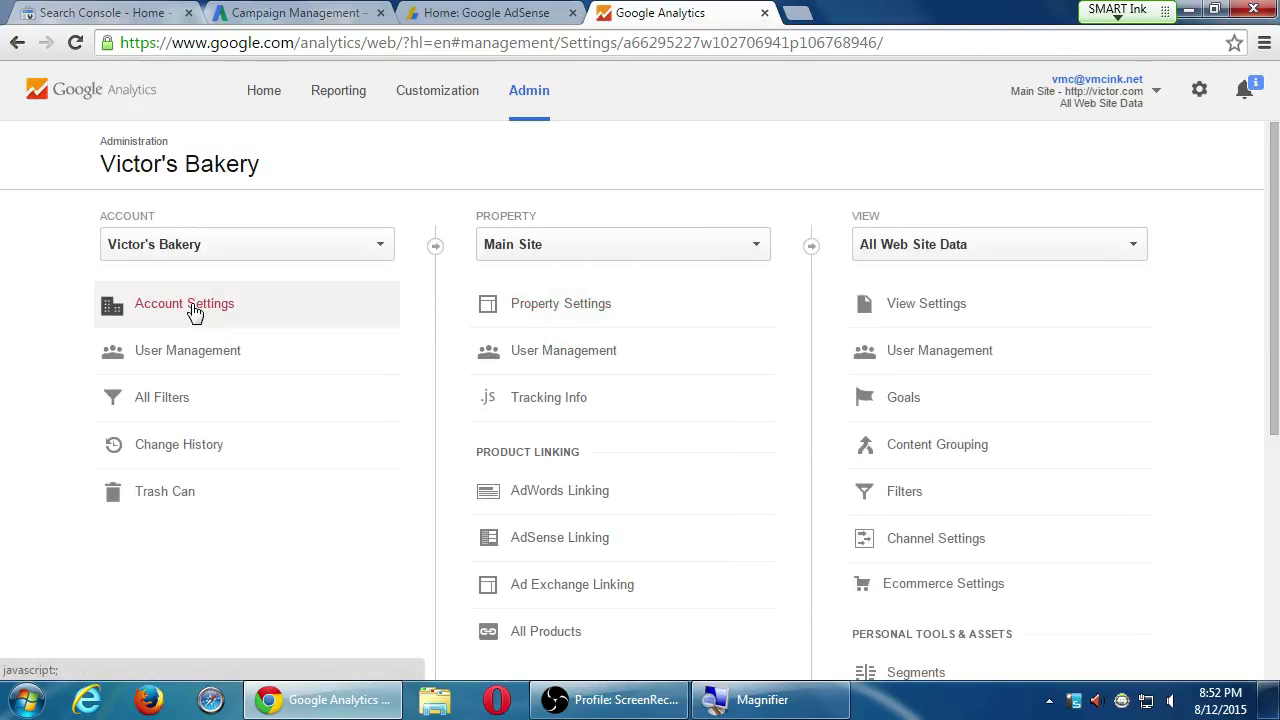
Check the account's user list, then return to Admin to reach Main Site's Property Settings
left_click(177, 350)
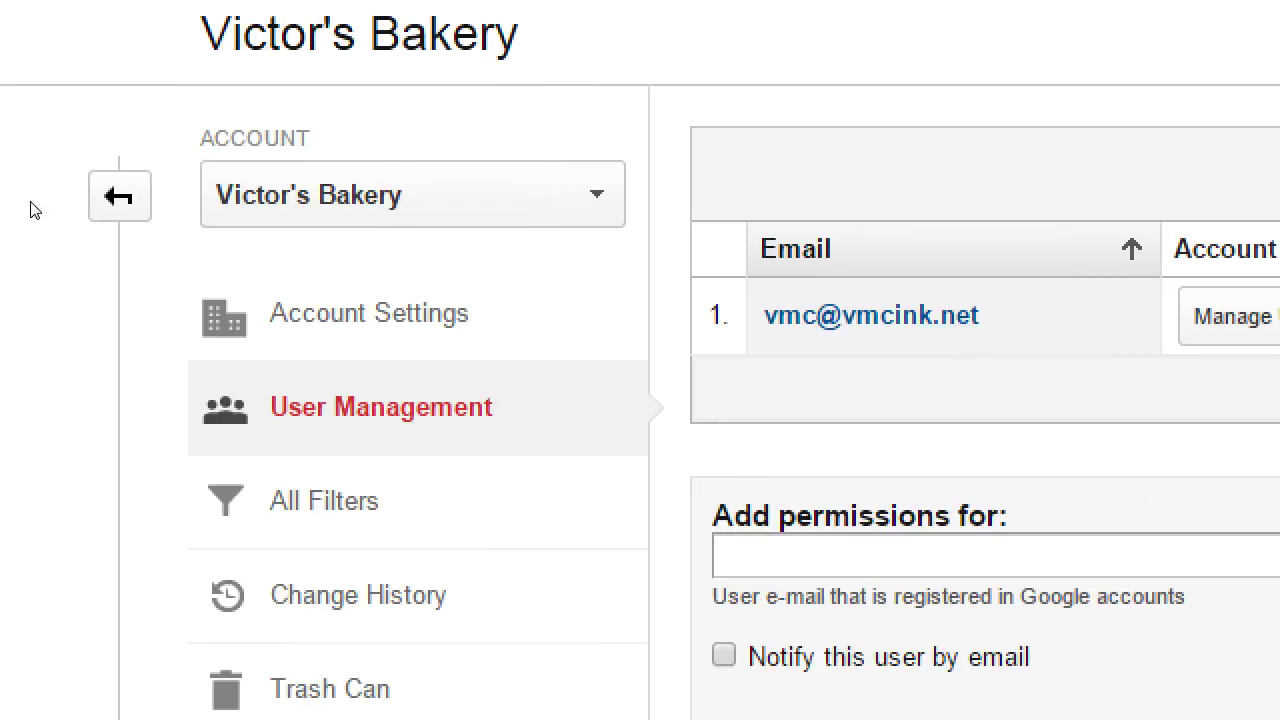
left_click(55, 255)
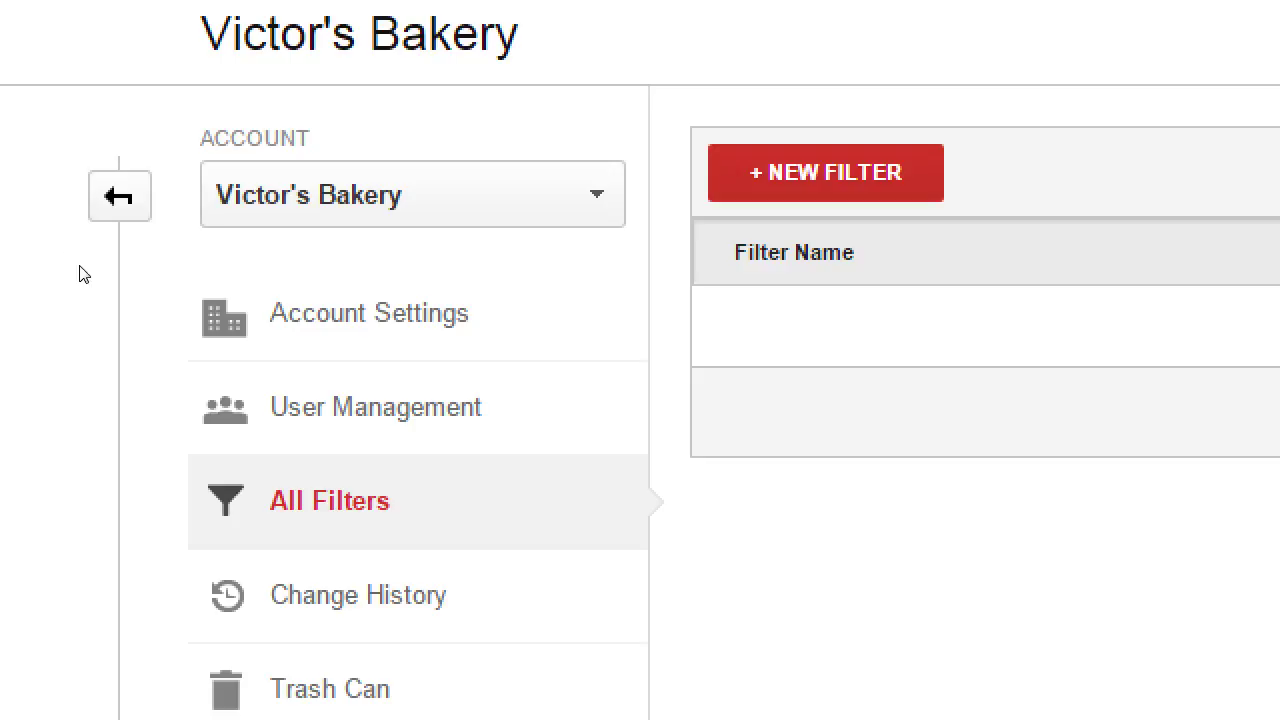
left_click(61, 260)
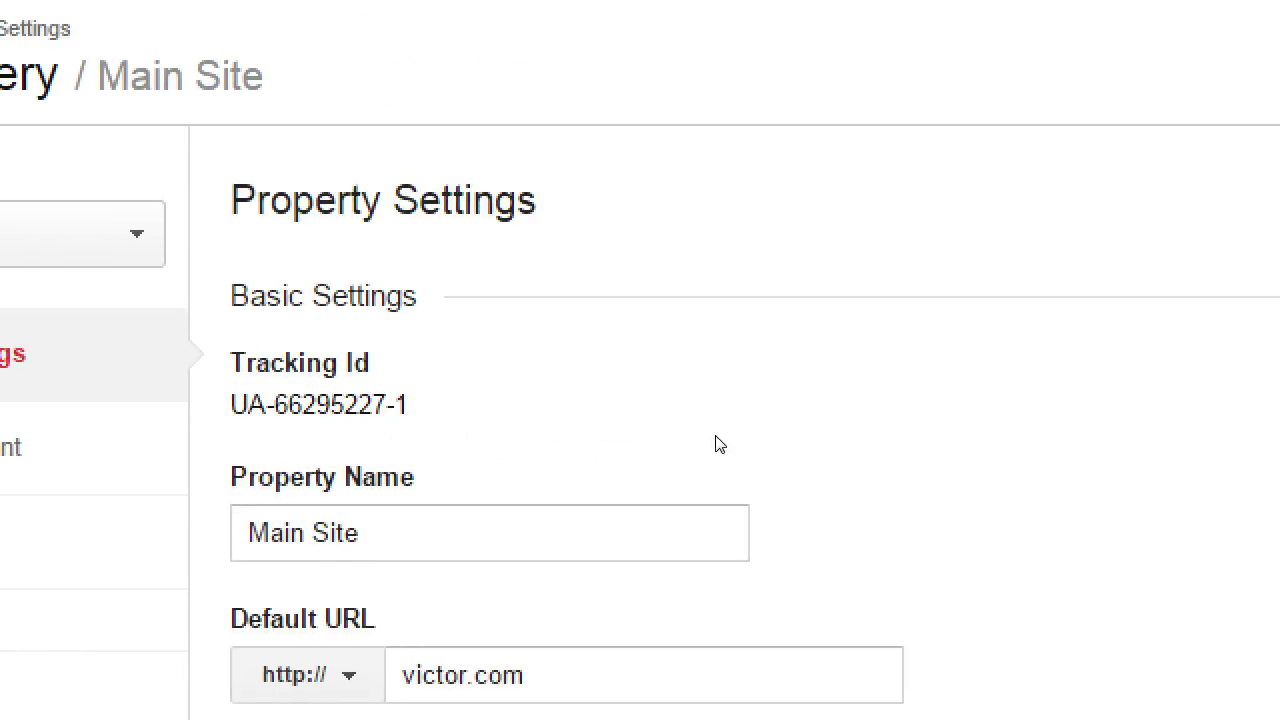
Switch Enable Demographics and Interest Reports to ON under Advertising Features
scroll(700, 460, "down", 8)
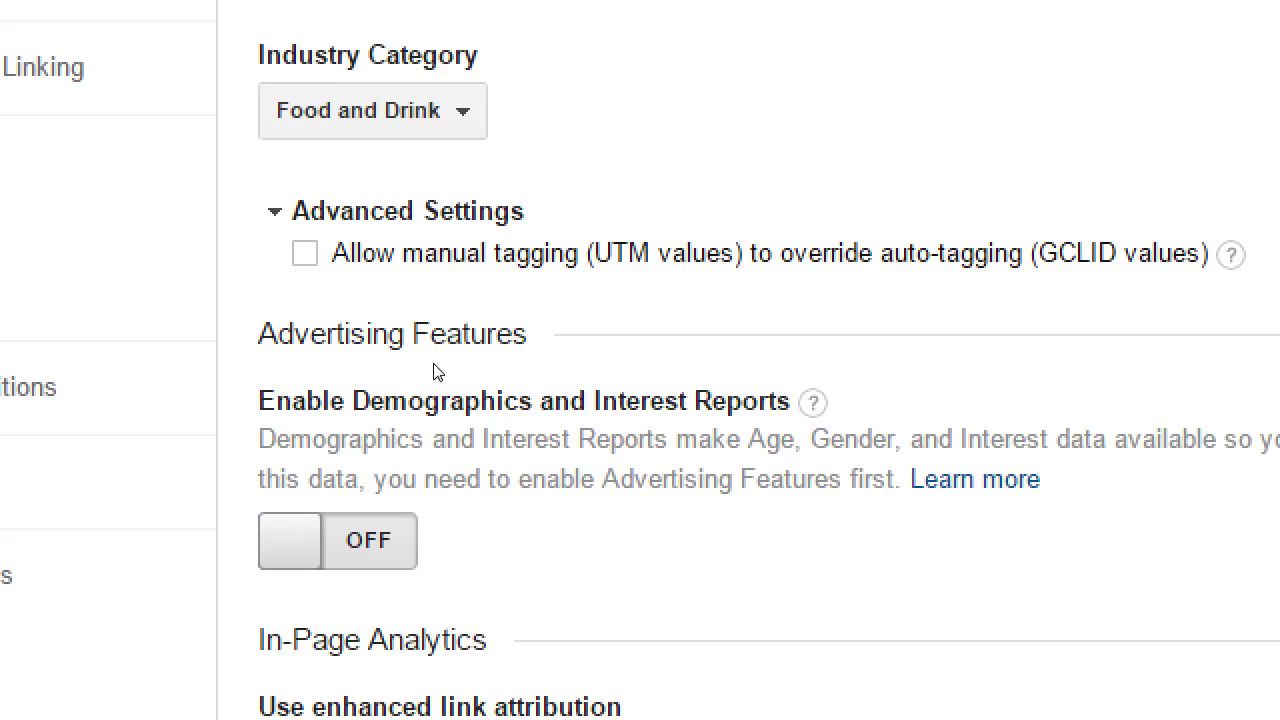
scroll(523, 494, "down", 3)
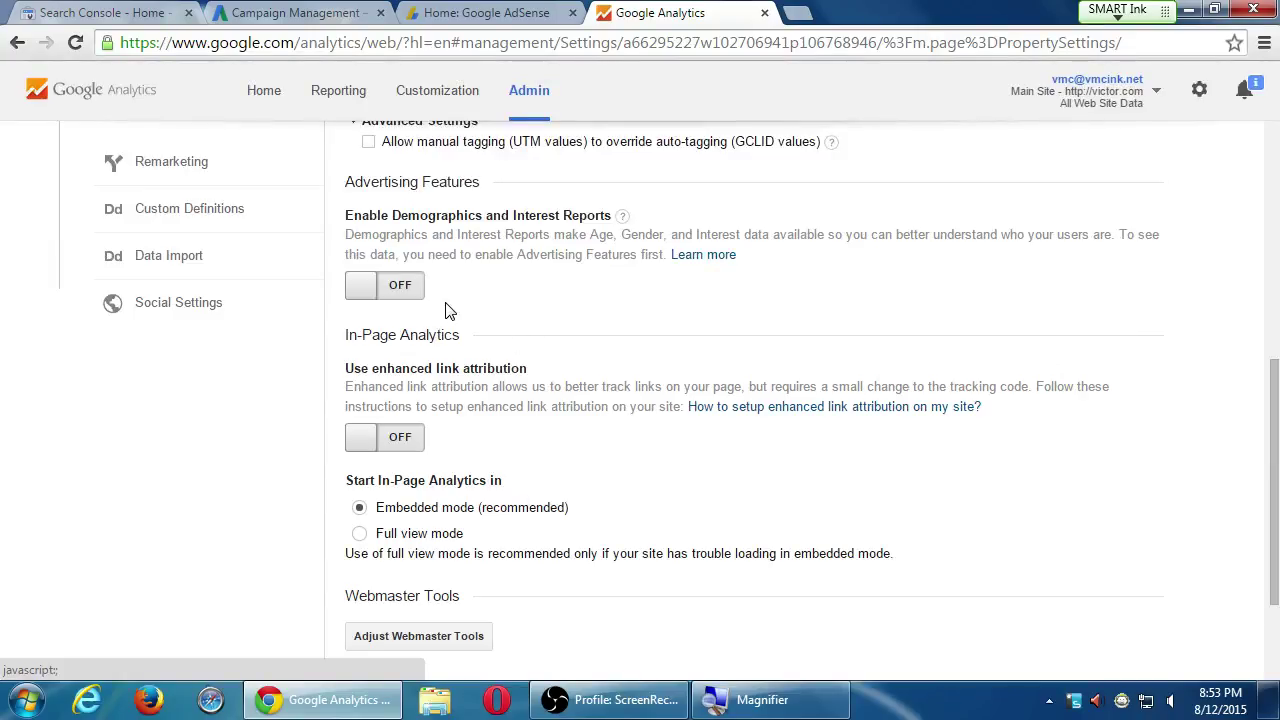
left_click(409, 289)
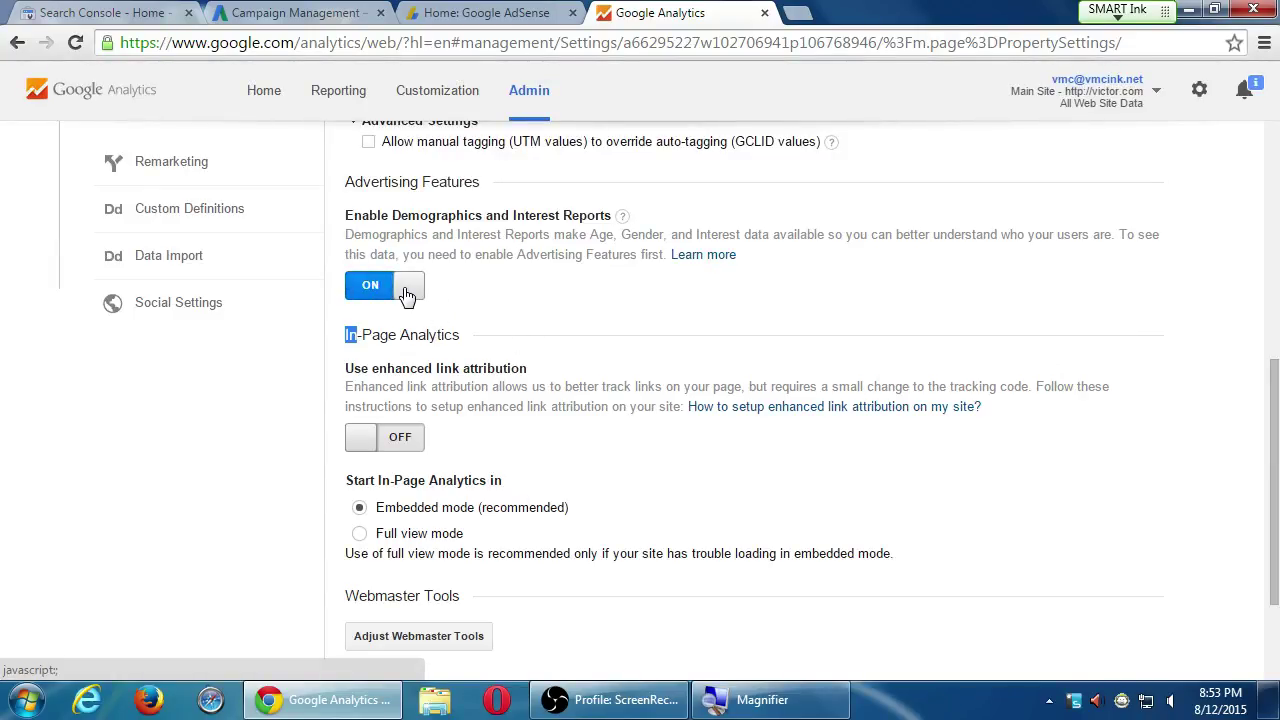
left_click(449, 240)
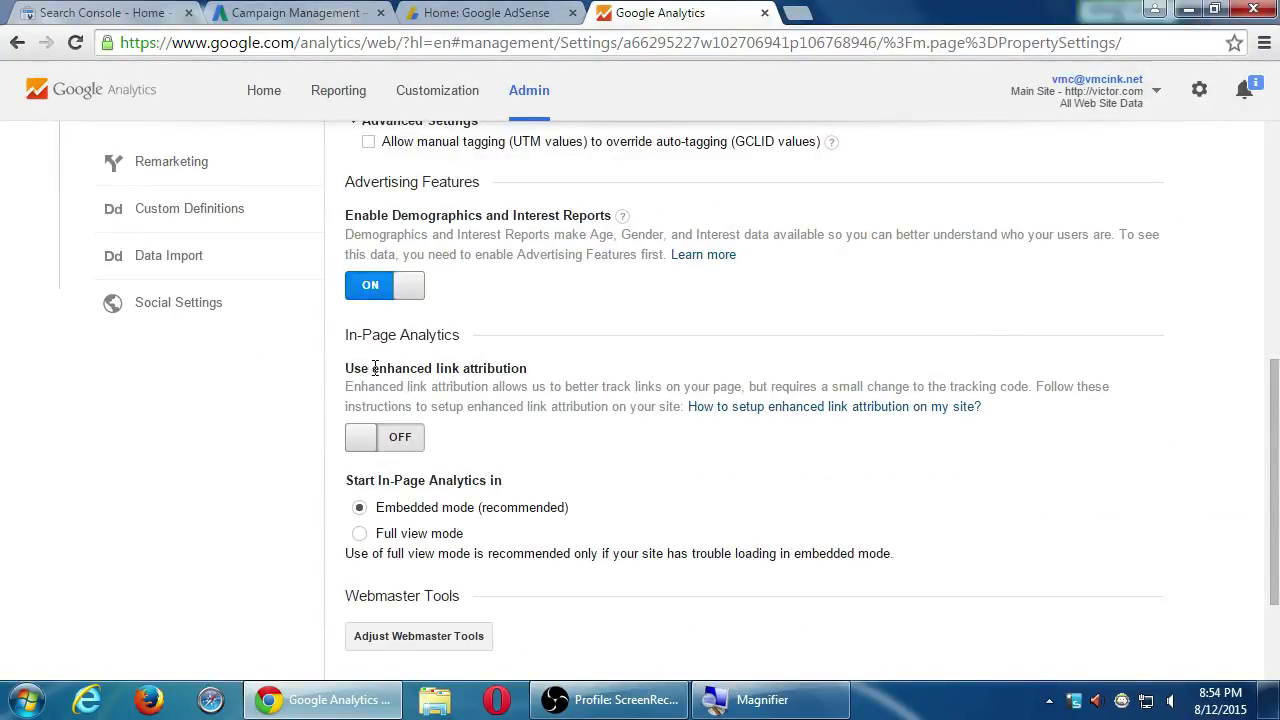
left_click_drag(372, 368, 451, 368)
left_click(452, 367)
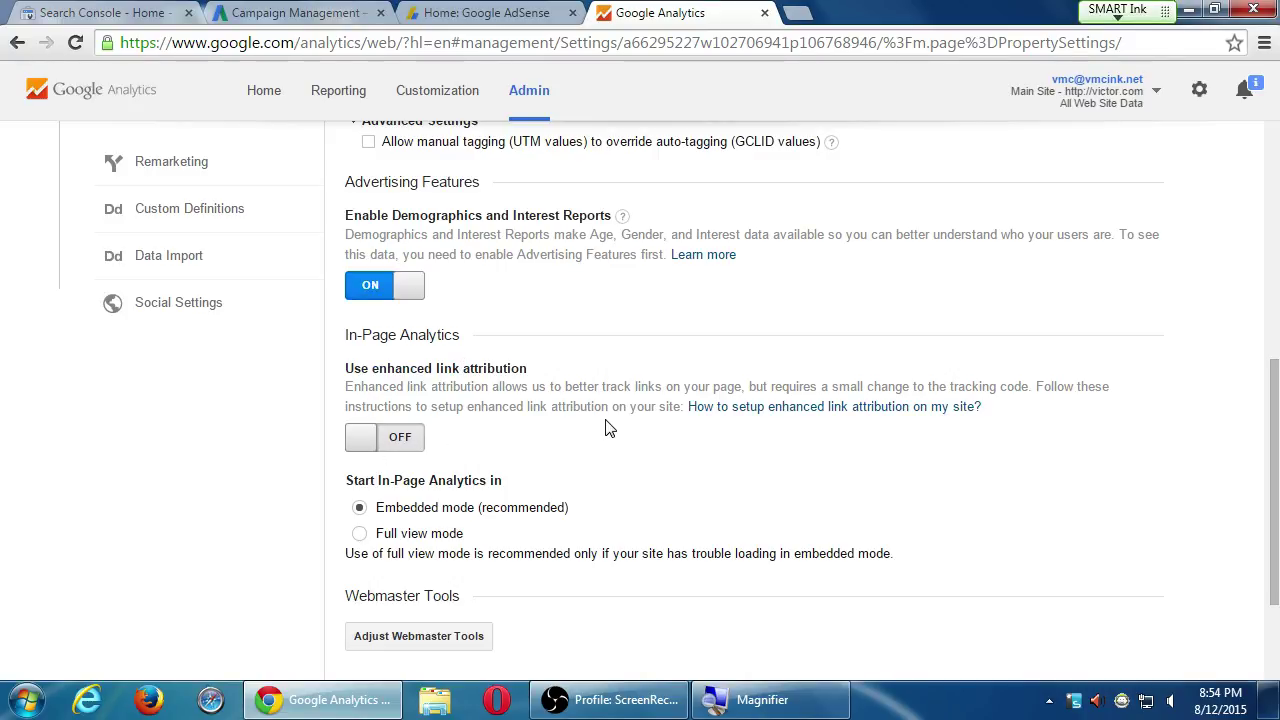
Review the Demographics and Interest Reports setting and scroll to the Save button
scroll(620, 427, "down", 2)
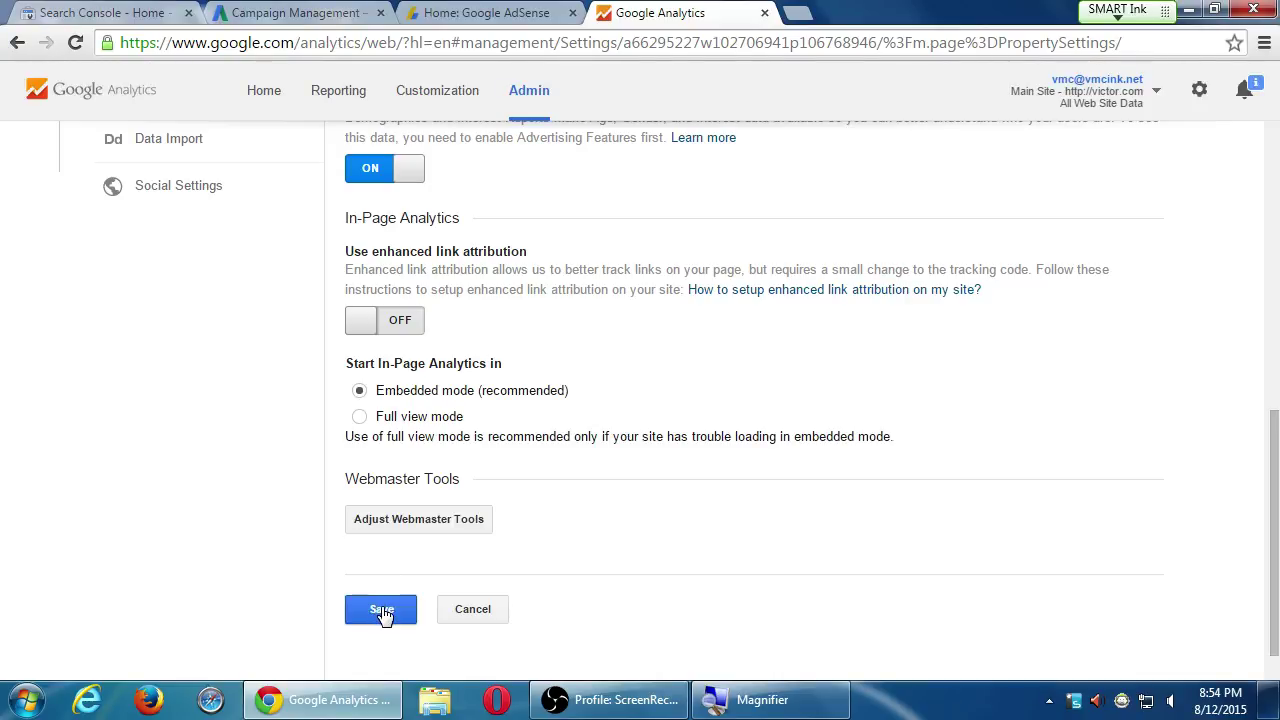
scroll(400, 605, "up", 2)
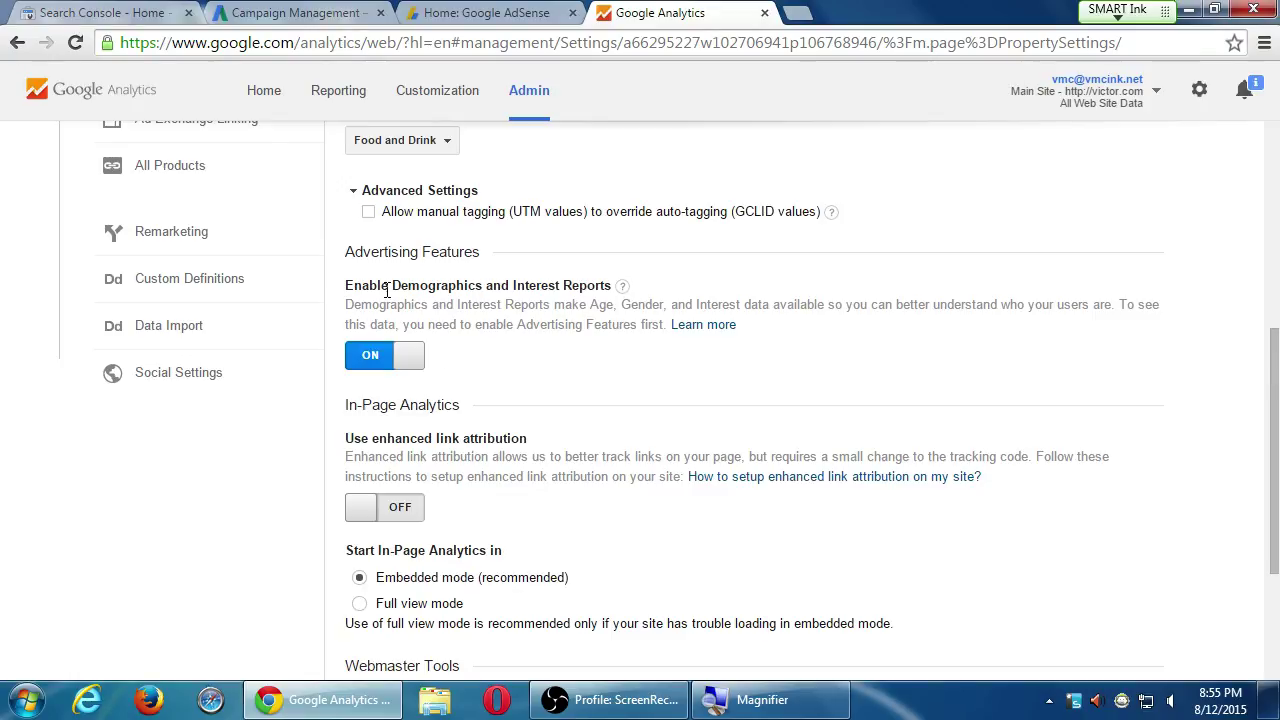
left_click_drag(354, 287, 548, 286)
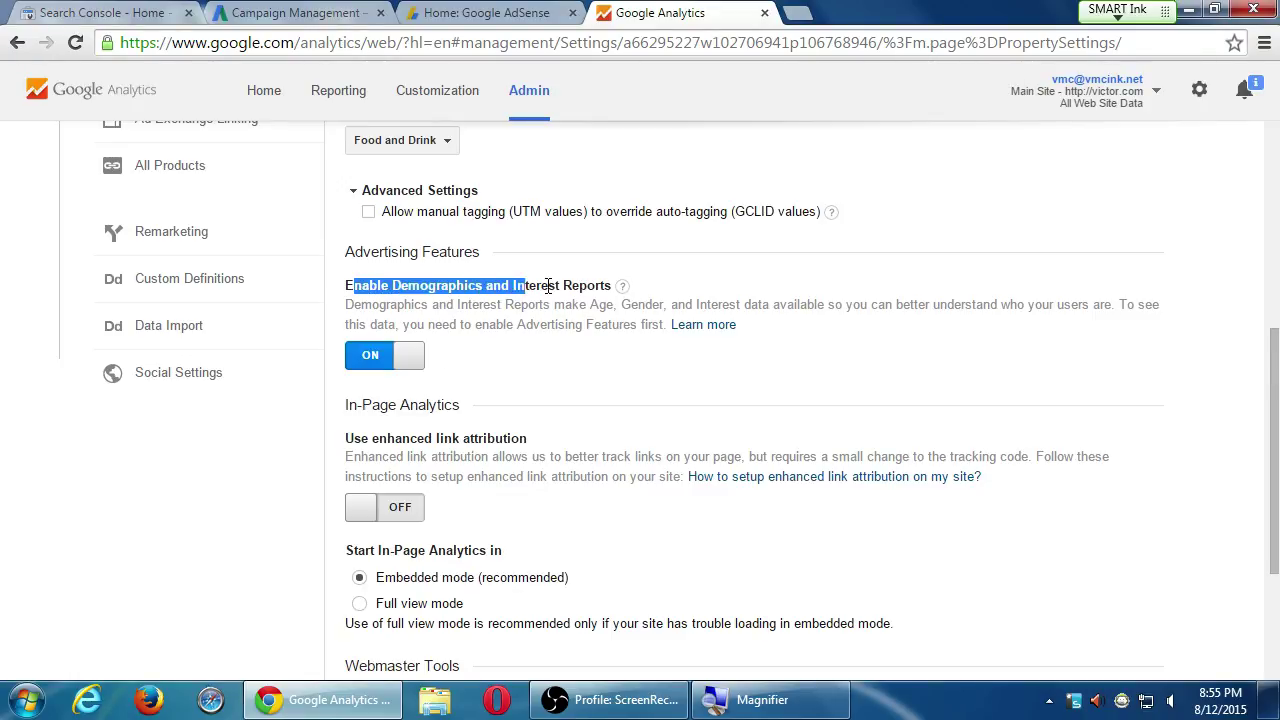
left_click(548, 286)
scroll(513, 297, "down", 2)
scroll(513, 297, "up", 2)
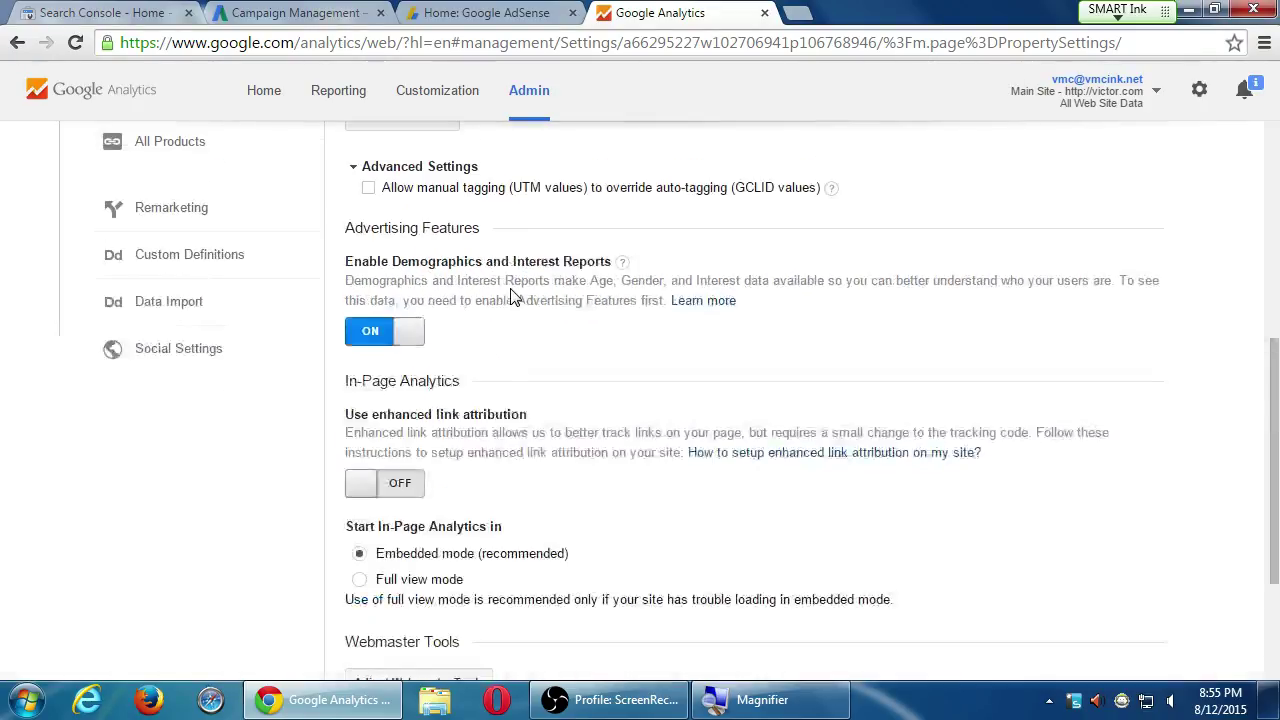
scroll(513, 297, "up", 5)
scroll(515, 296, "down", 7)
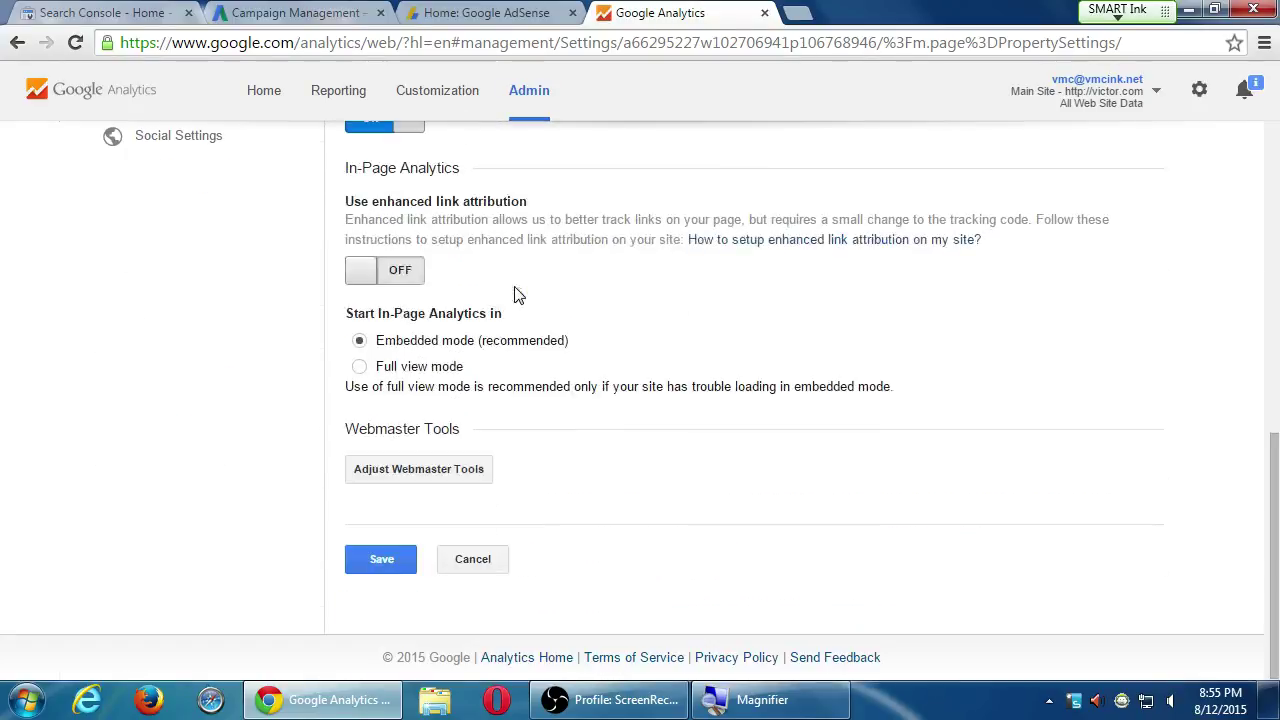
Save the Main Site property settings, then show the property's User Management list with one user
left_click(400, 562)
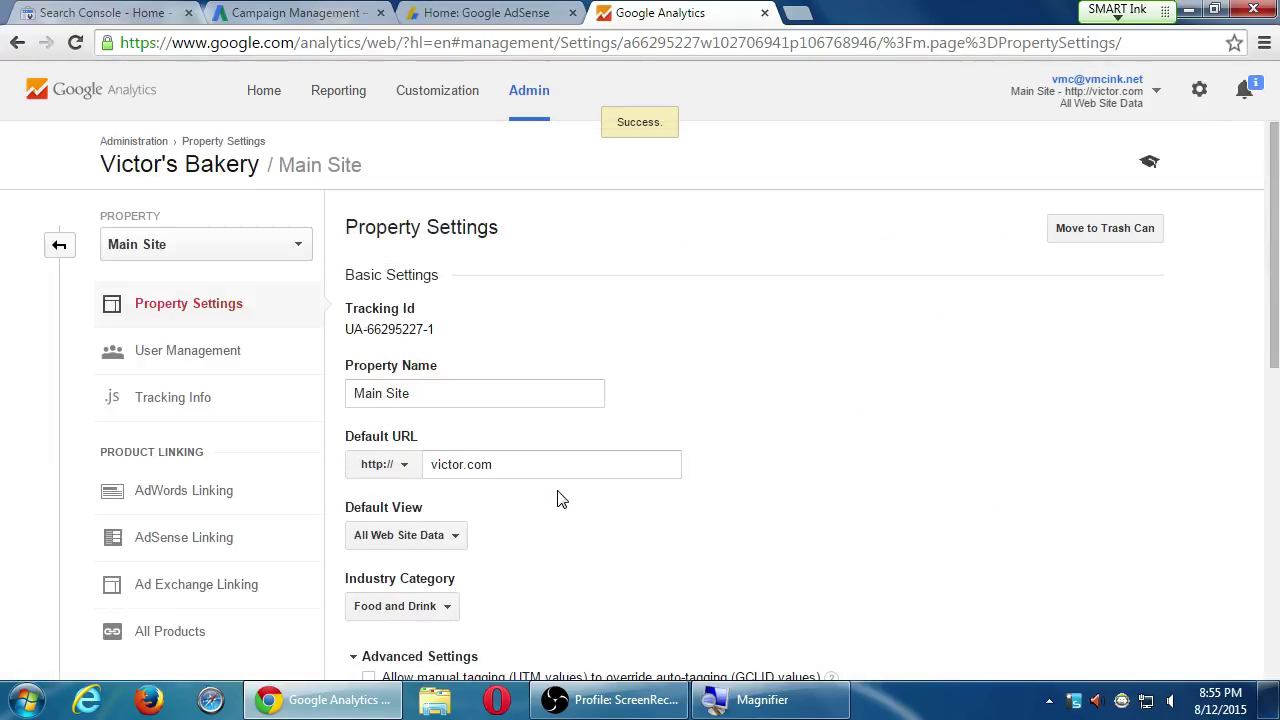
left_click(241, 357)
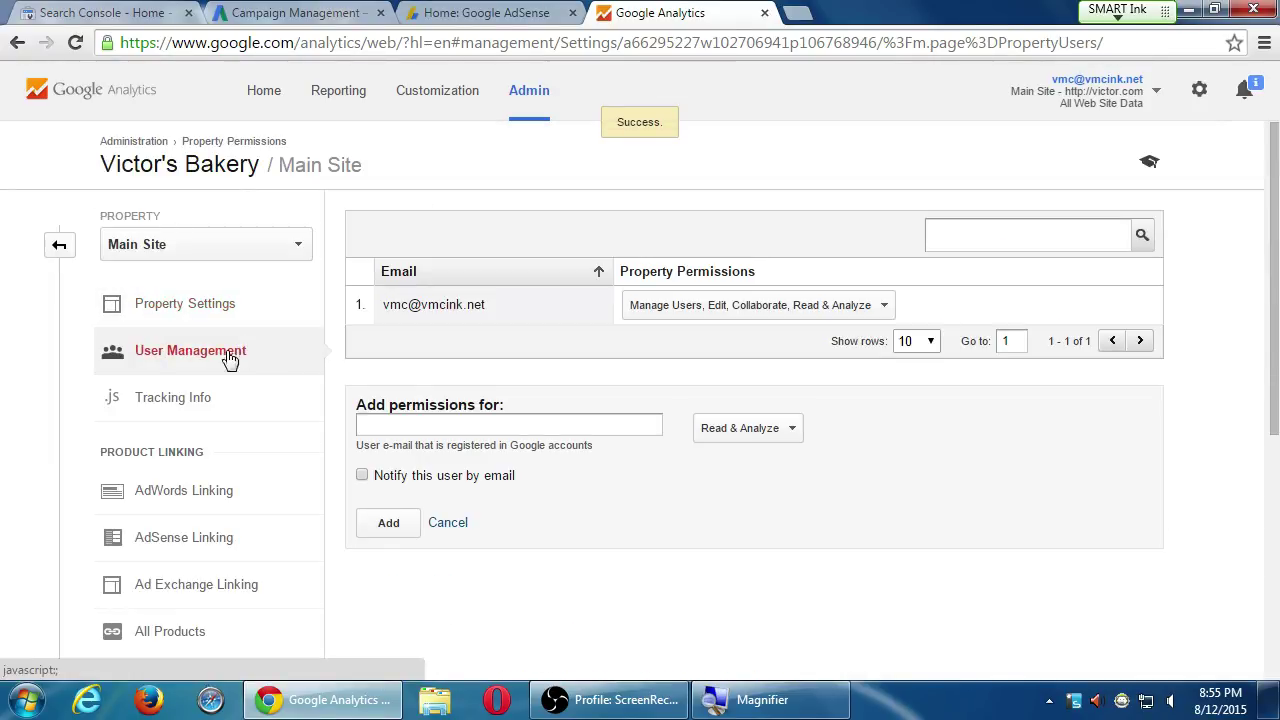
Show the Main Site tracking code page and highlight its Tracking Not Installed status
left_click(158, 400)
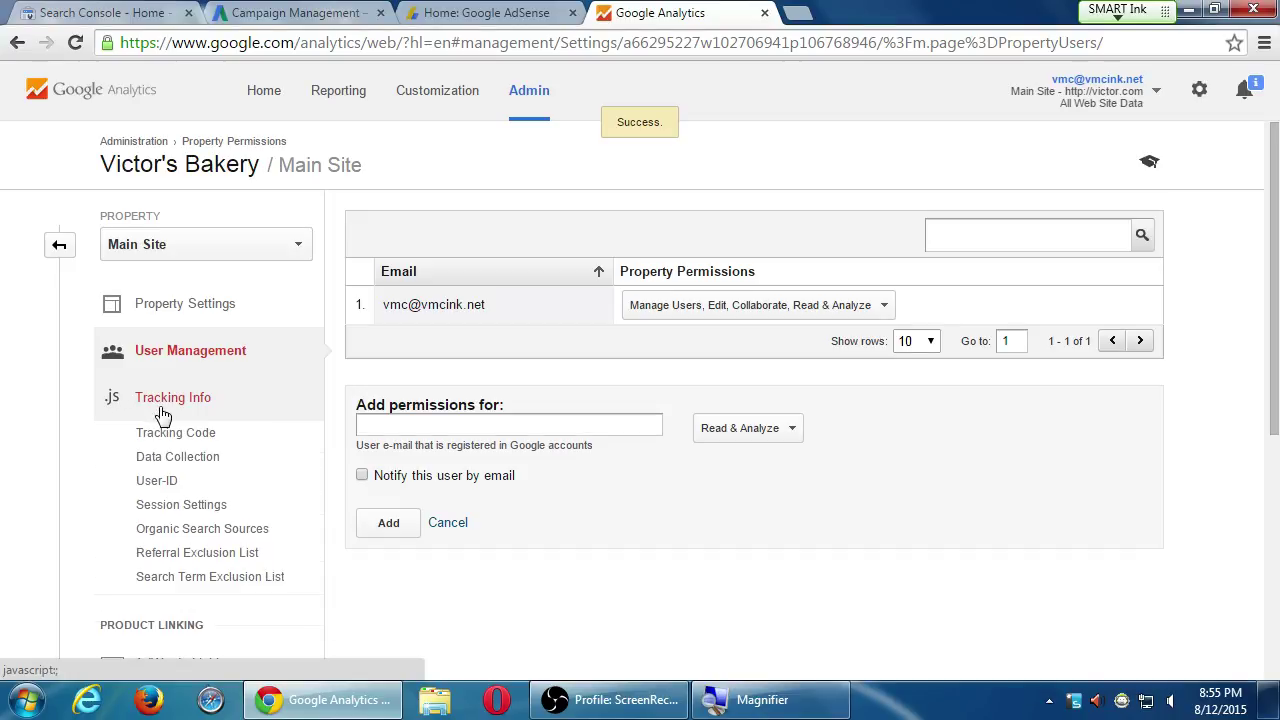
left_click(175, 432)
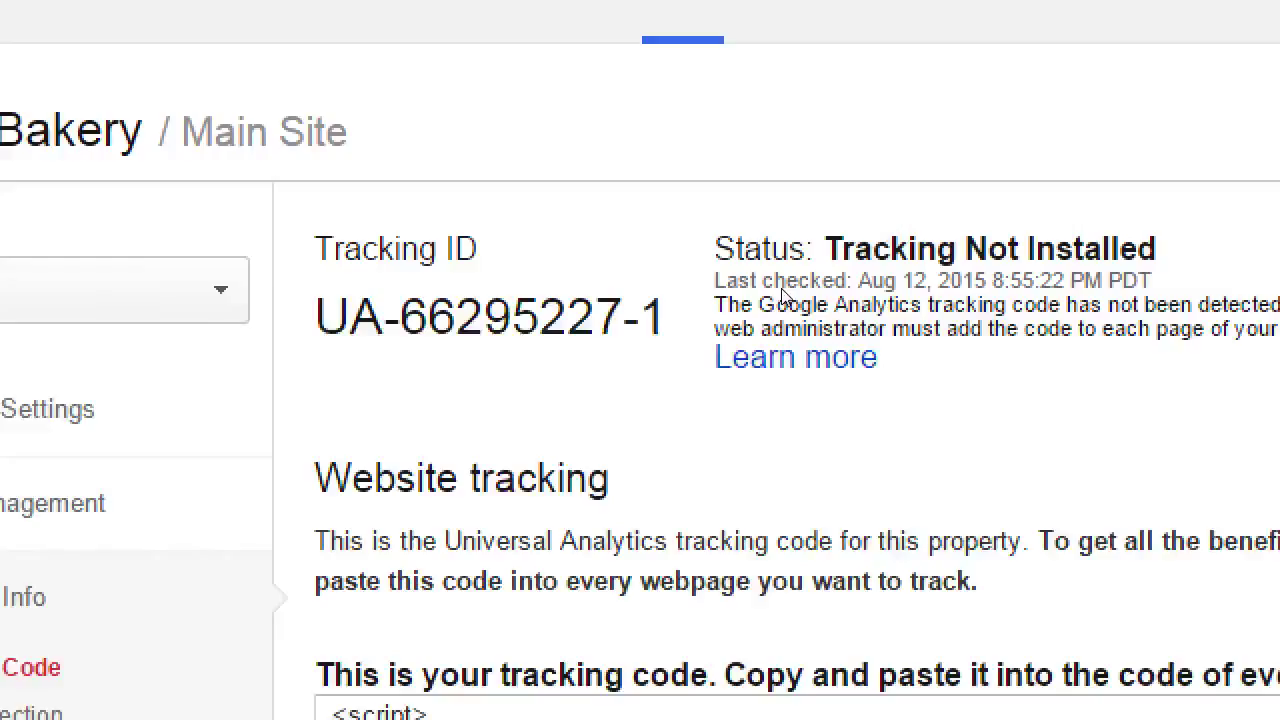
left_click_drag(851, 218, 748, 201)
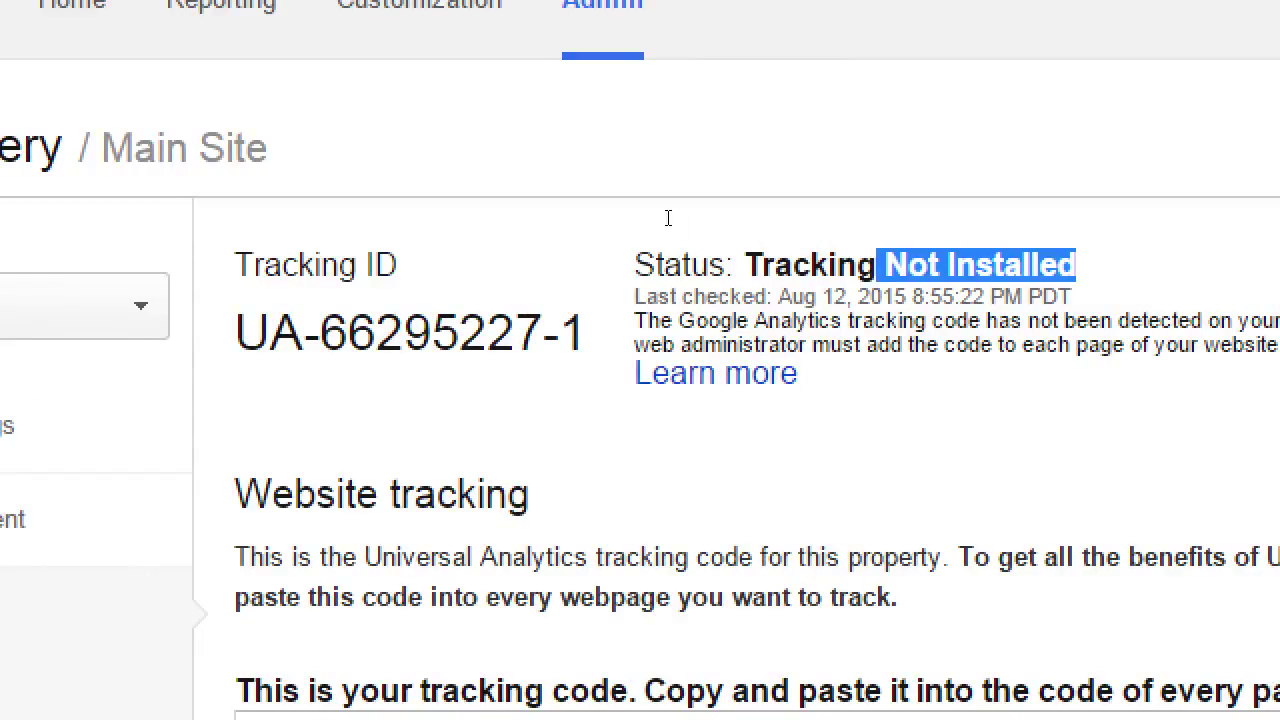
left_click_drag(668, 218, 603, 226)
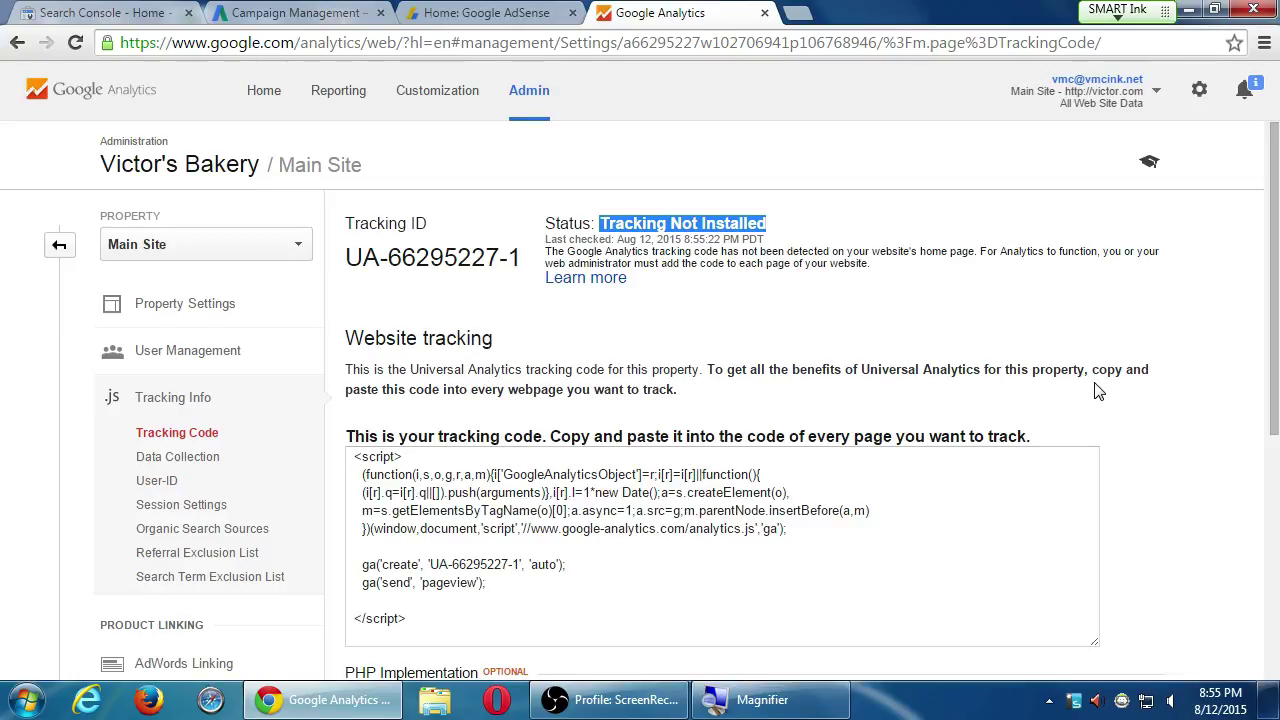
scroll(1095, 385, "down", 2)
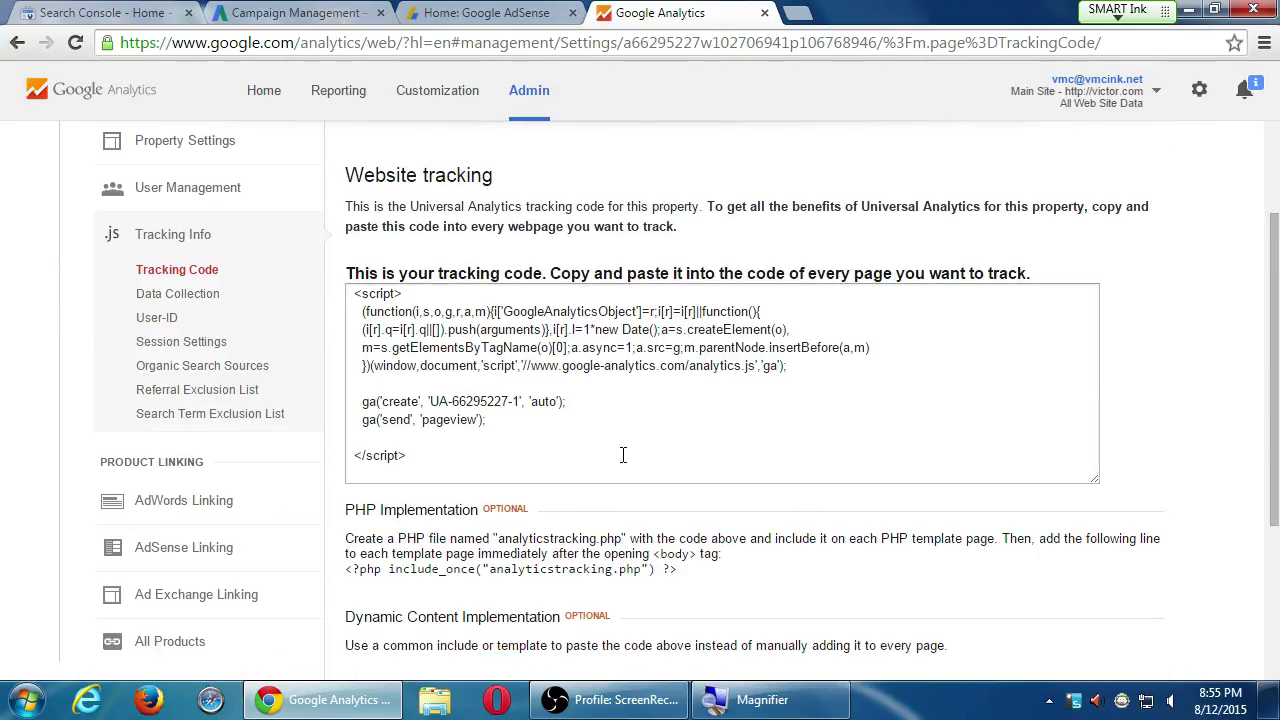
Select the Universal Analytics script, add and remove a <head> line, then scroll to PHP and Tag Manager options
left_click_drag(437, 457, 345, 287)
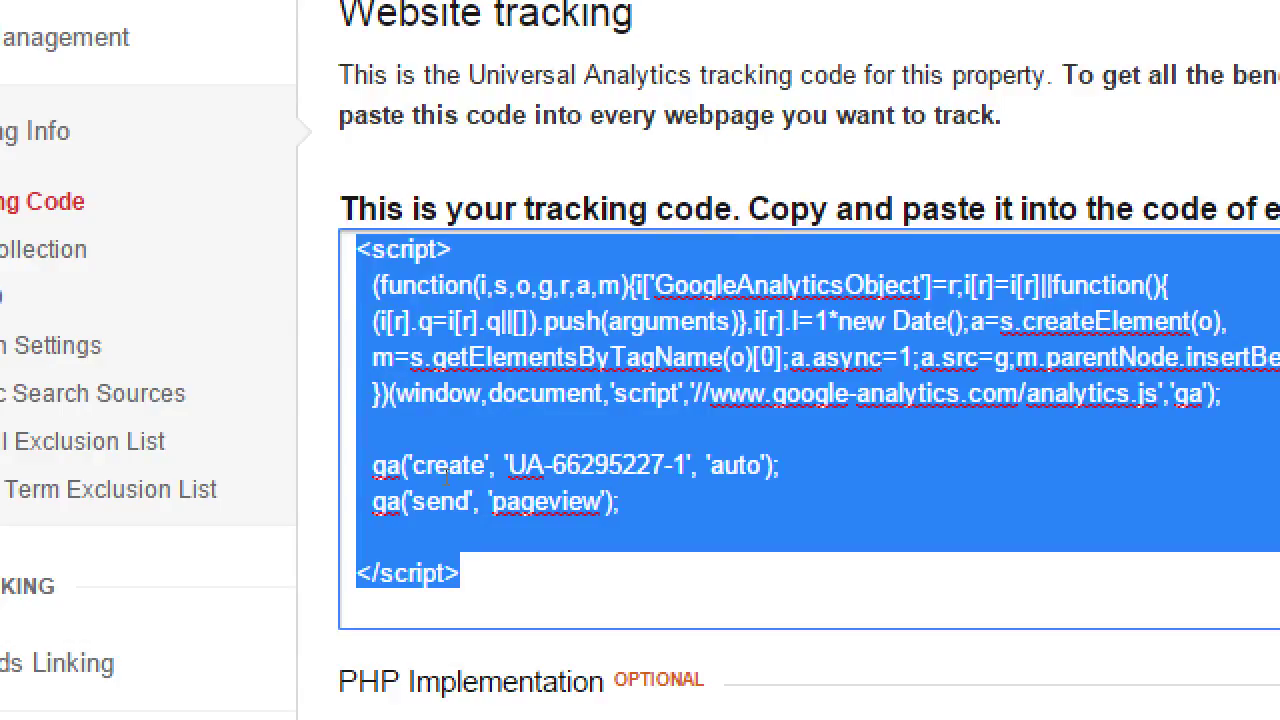
key("Left")
key("Return")
key("Up")
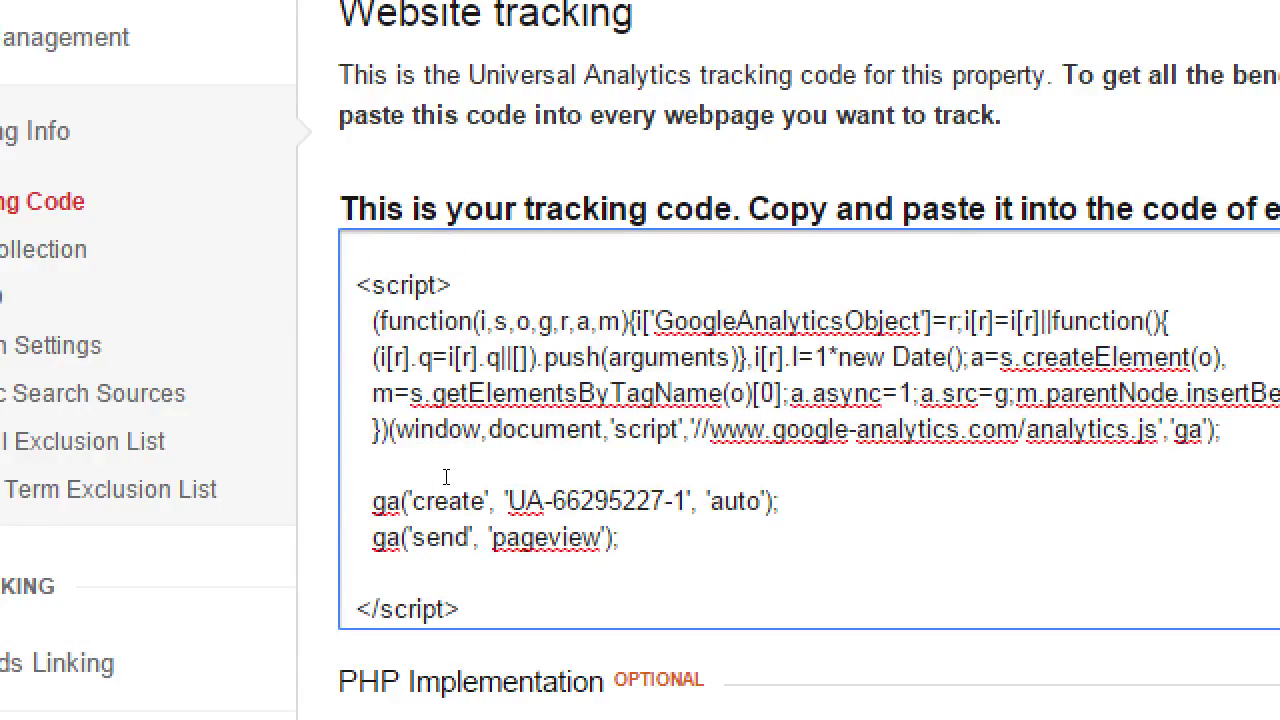
type("<head>")
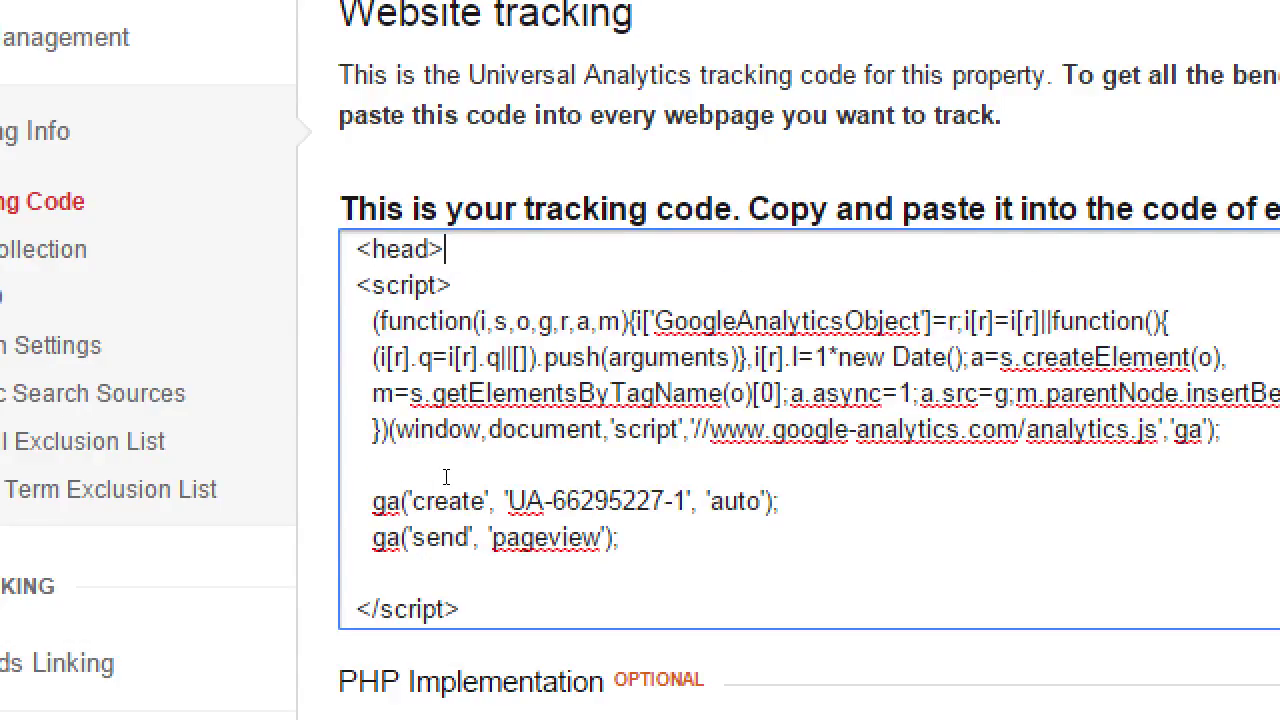
key("shift+Left")
key("shift+Left")
key("shift+Left")
key("shift+Left")
key("shift+Left")
key("shift+Left")
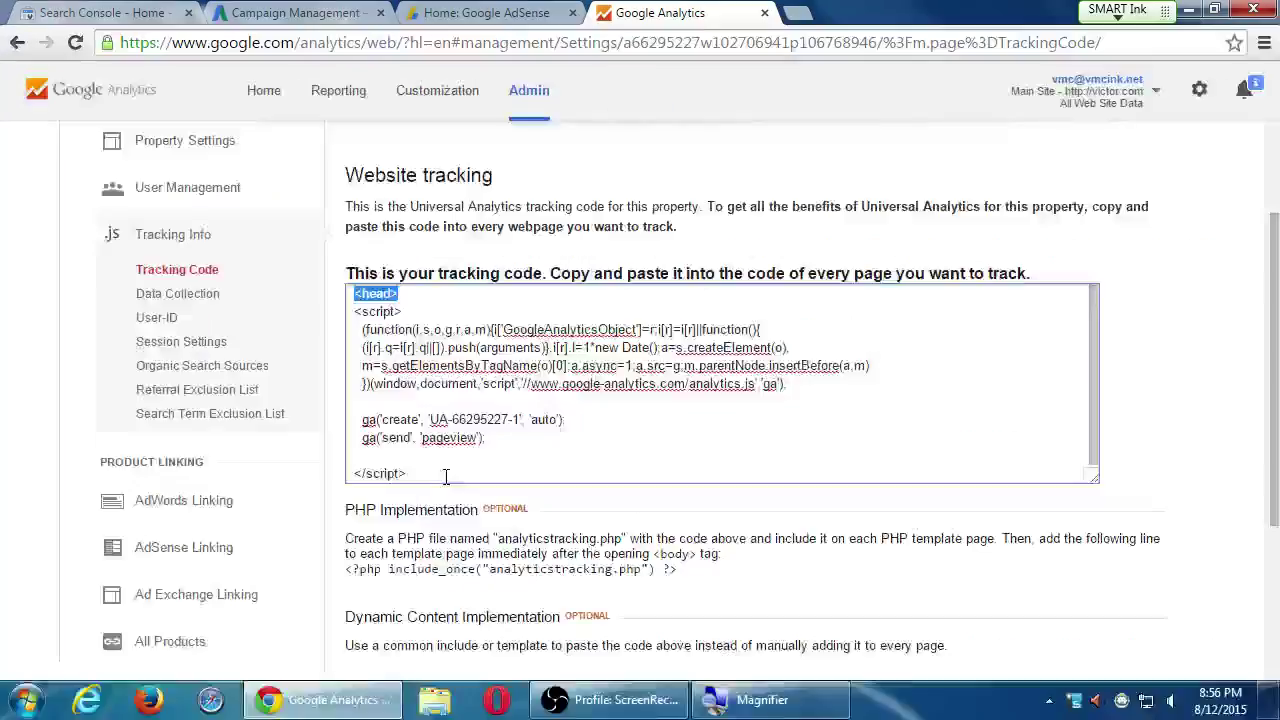
key("Delete")
key("Delete")
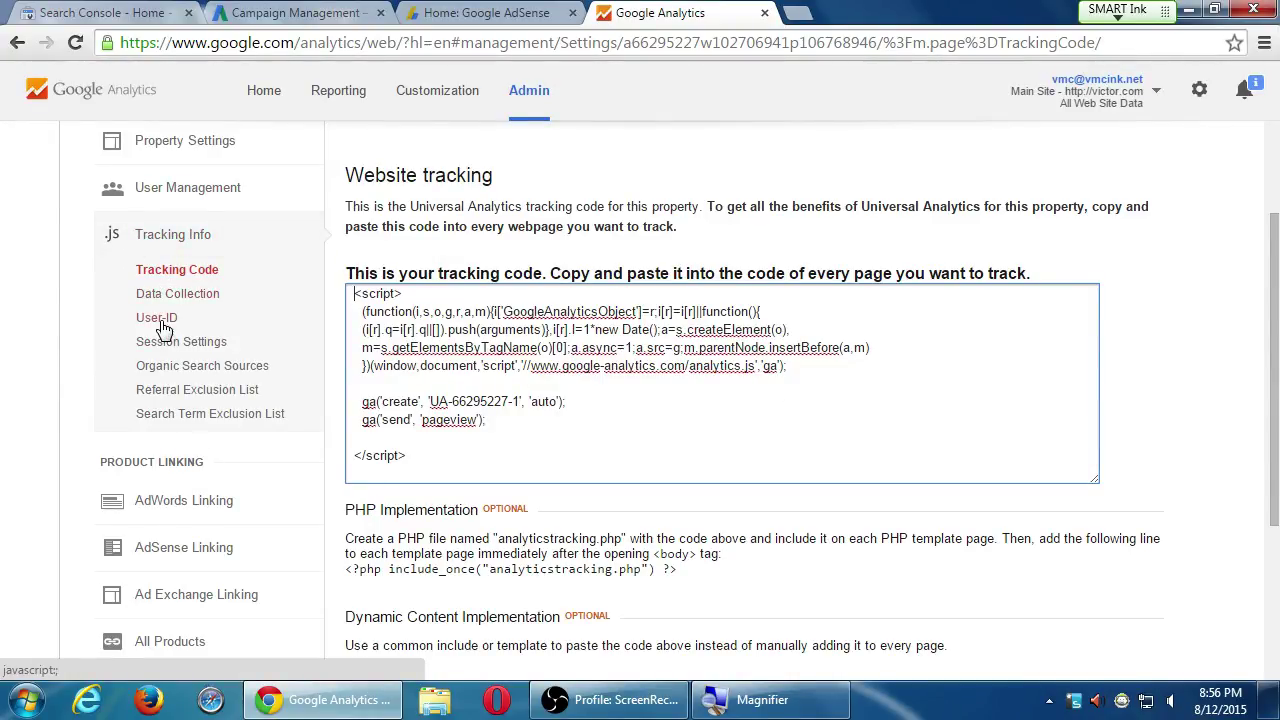
scroll(68, 582, "down", 1)
scroll(68, 582, "down", 2)
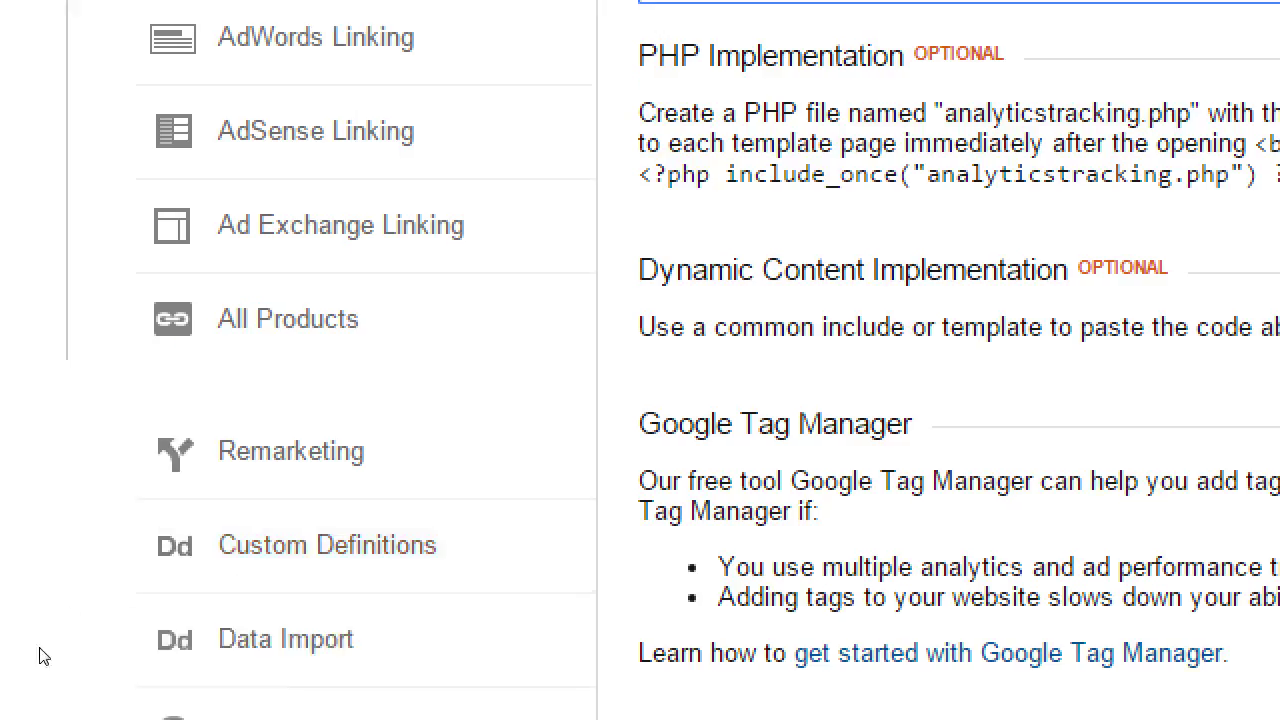
Visit Social Settings and Property User Management, returning to the Admin home after each
scroll(66, 614, "down", 1)
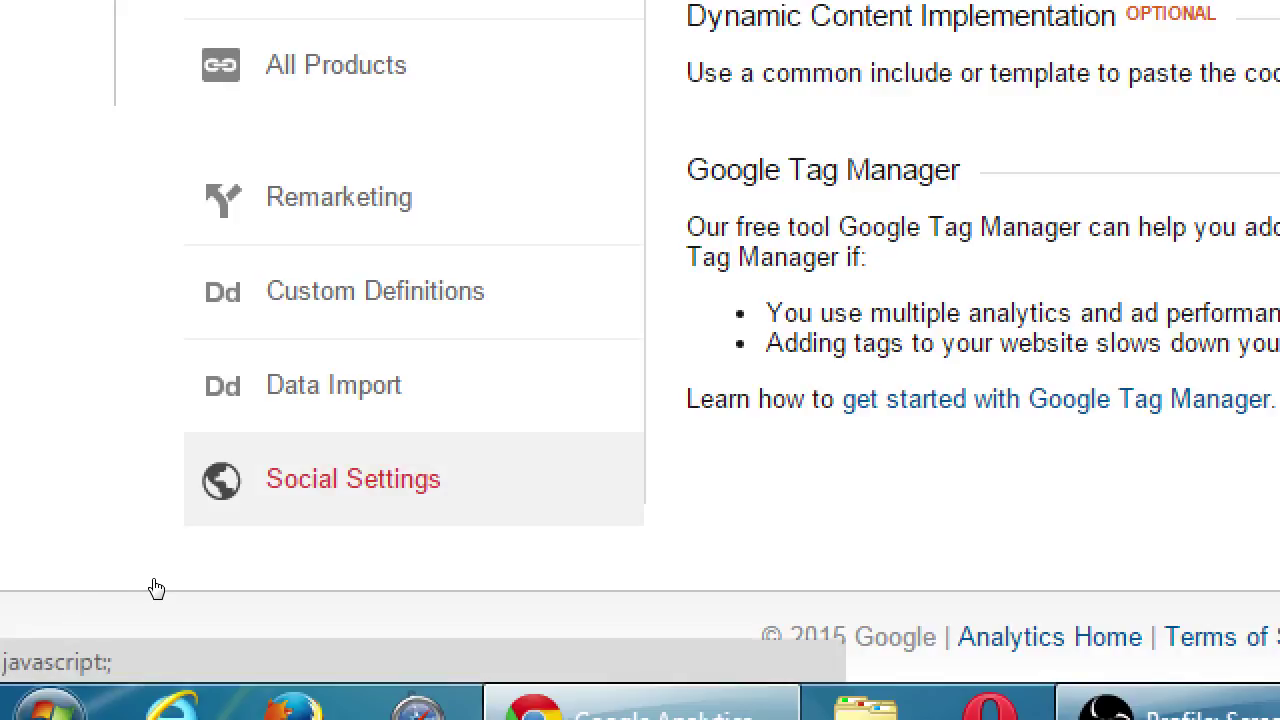
left_click(156, 589)
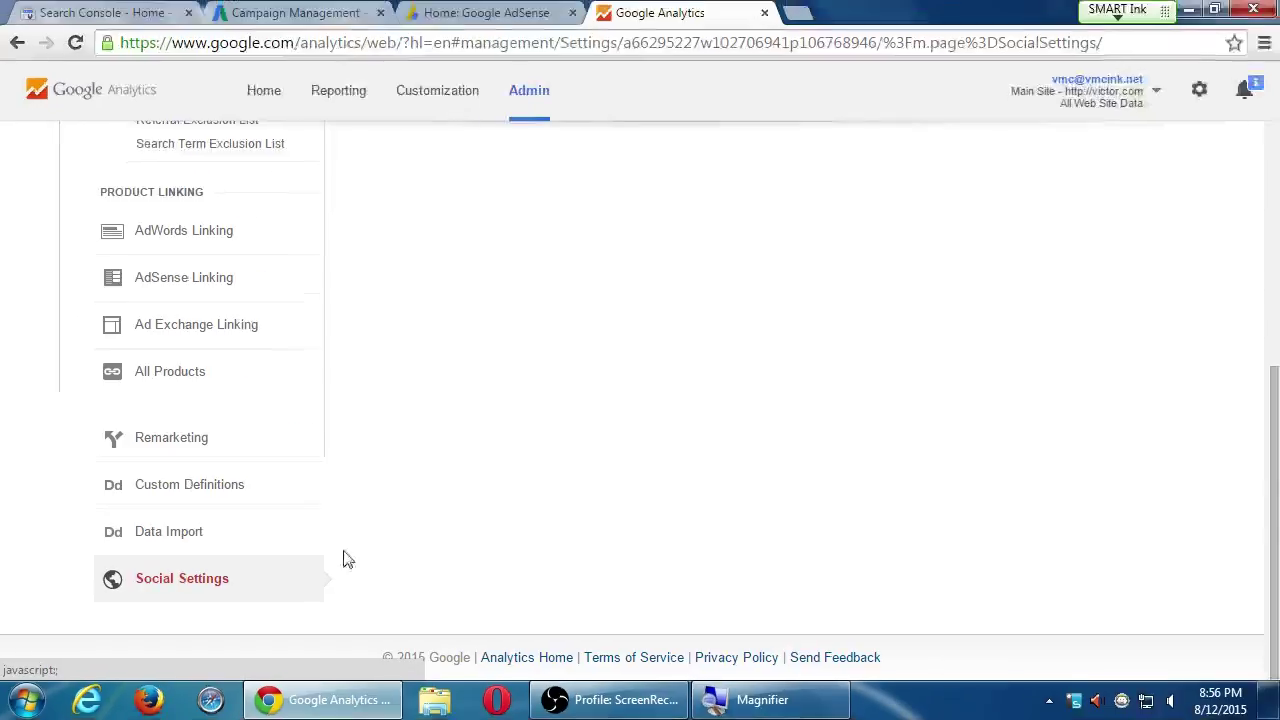
scroll(445, 483, "up", 5)
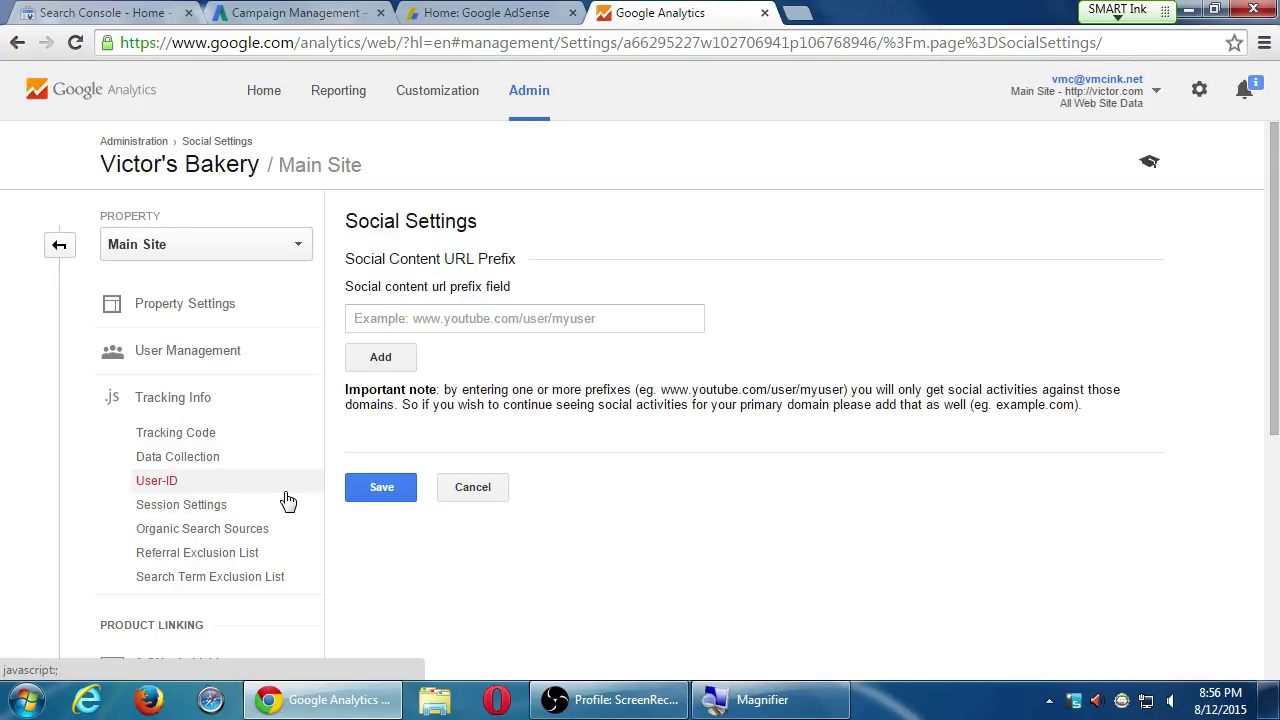
left_click(60, 248)
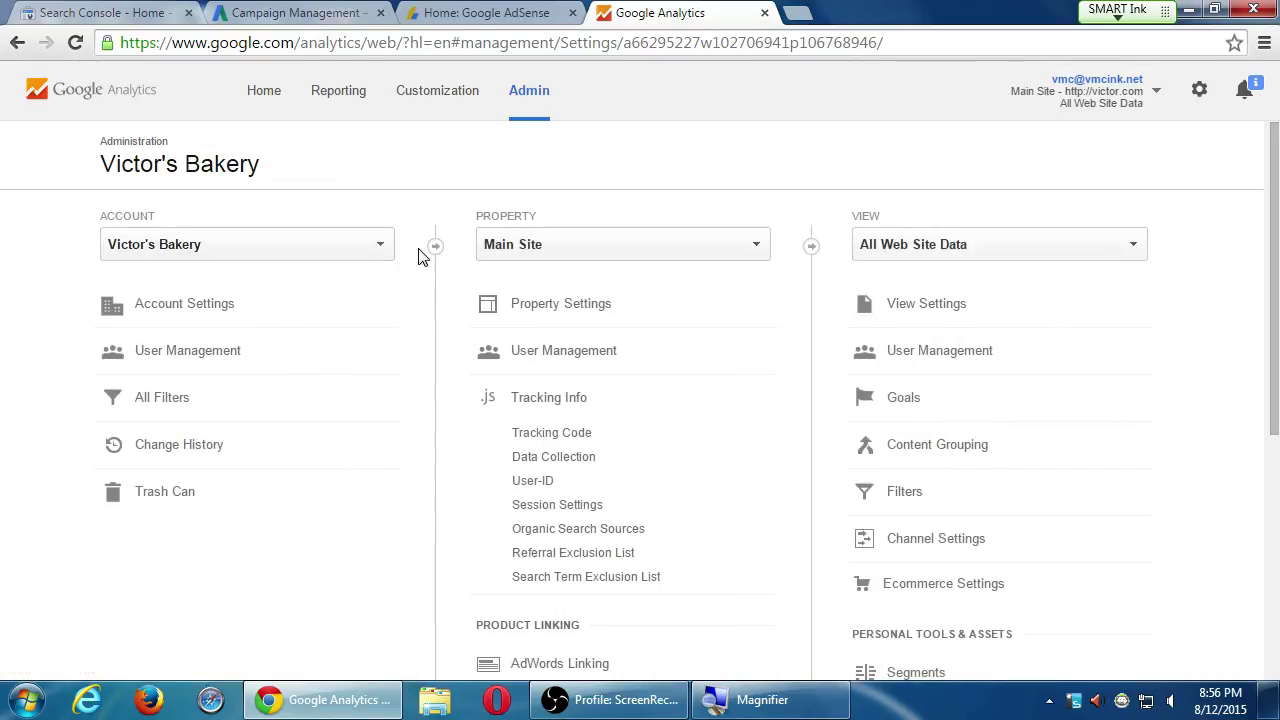
left_click(543, 352)
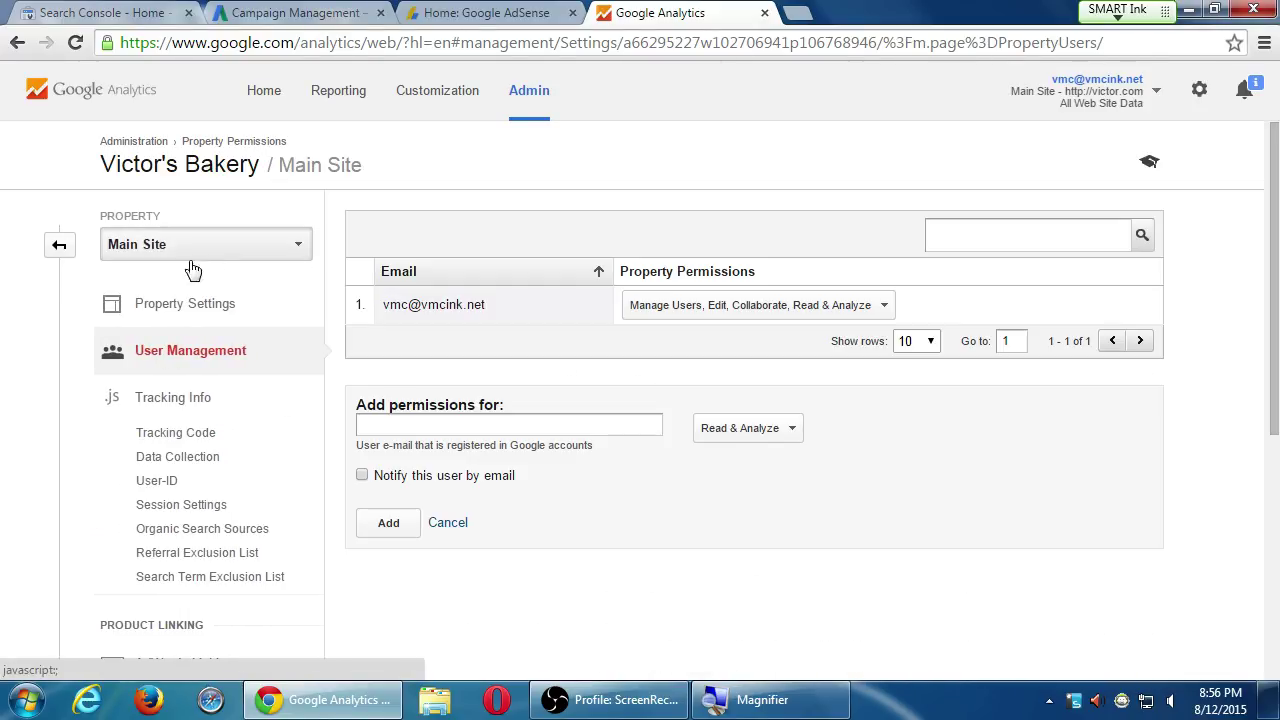
left_click(57, 250)
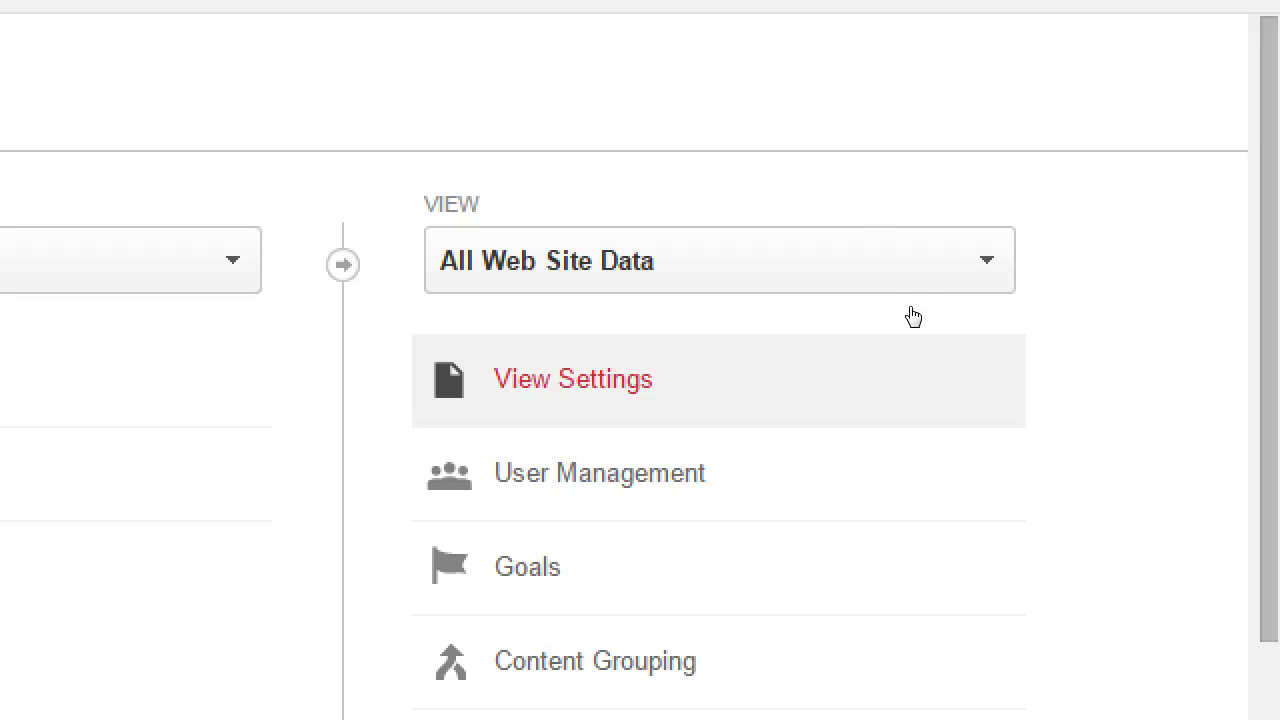
Review the All Web Site Data view: victor.com, Pacific Time, US Dollar, bot filtering and site search off
left_click(912, 336)
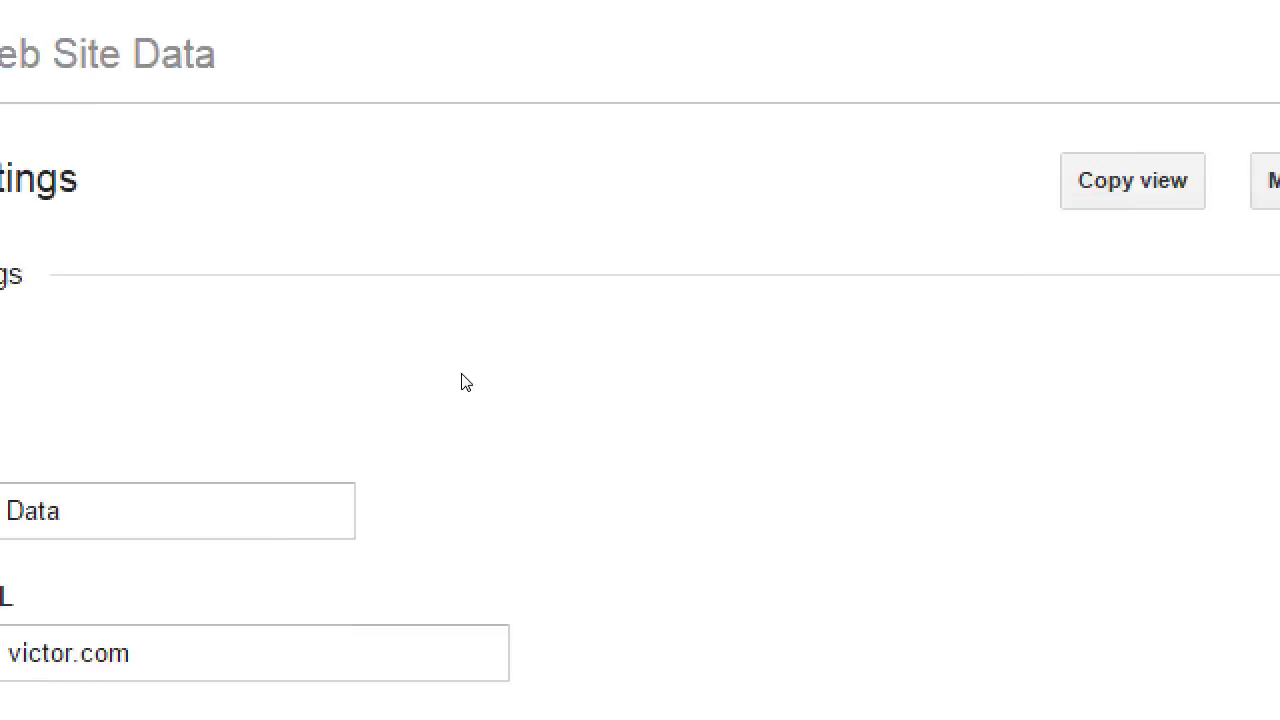
scroll(723, 574, "down", 3)
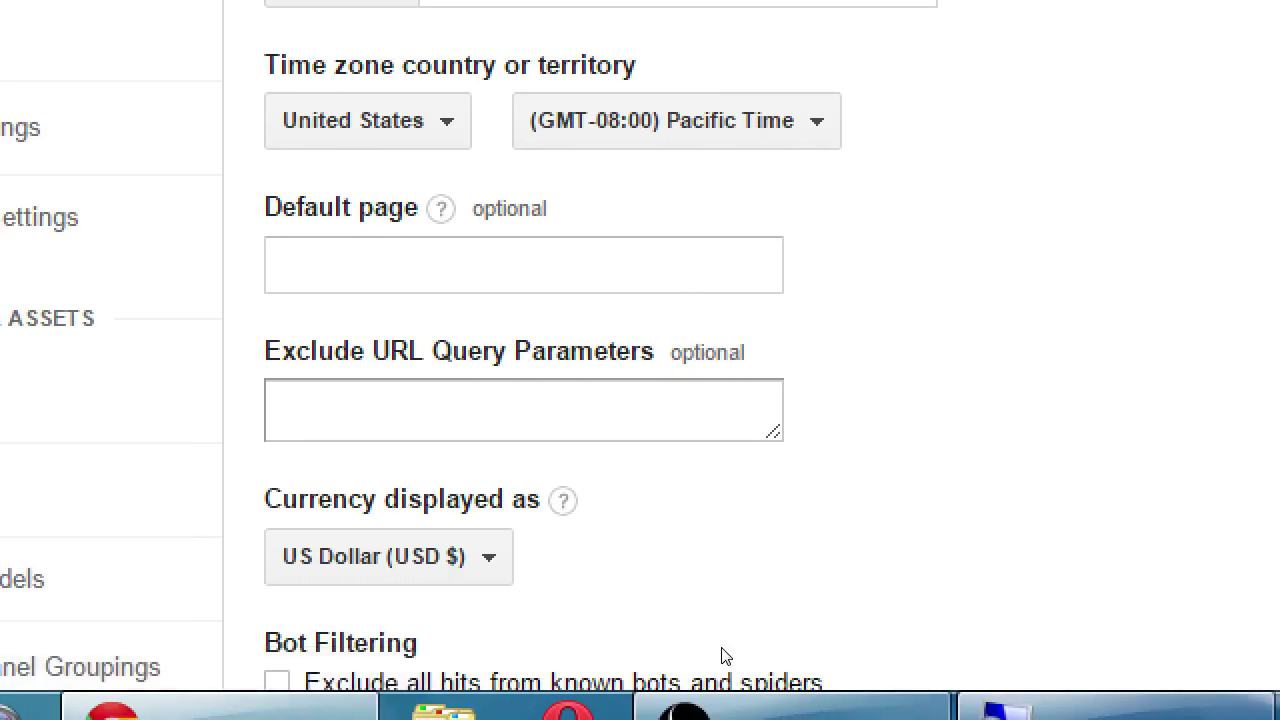
scroll(722, 654, "up", 1)
scroll(705, 642, "down", 3)
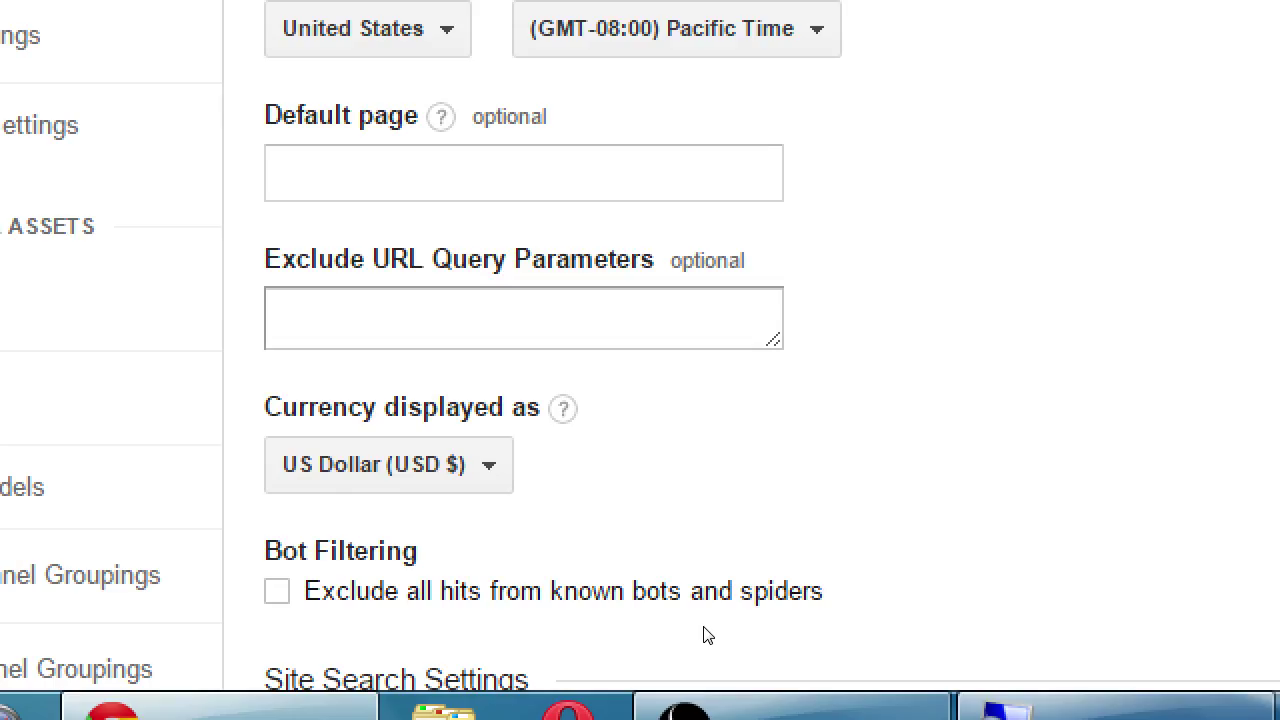
scroll(703, 612, "up", 1)
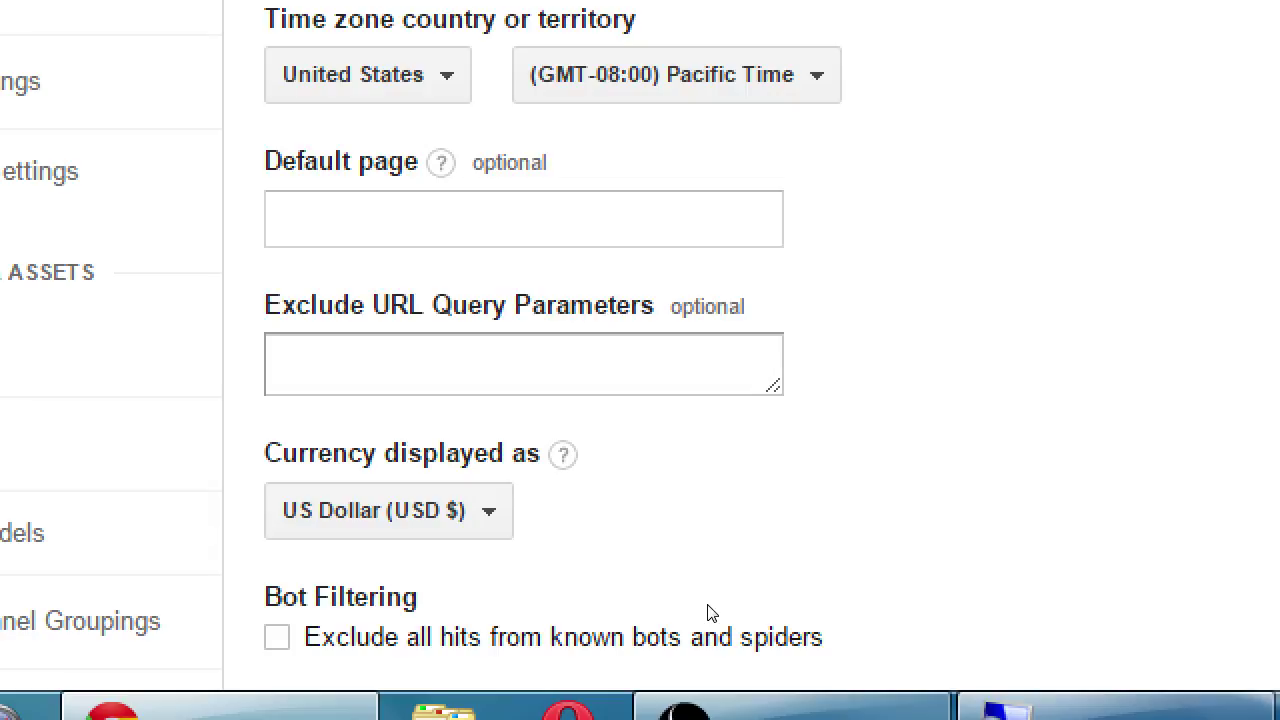
scroll(707, 613, "down", 5)
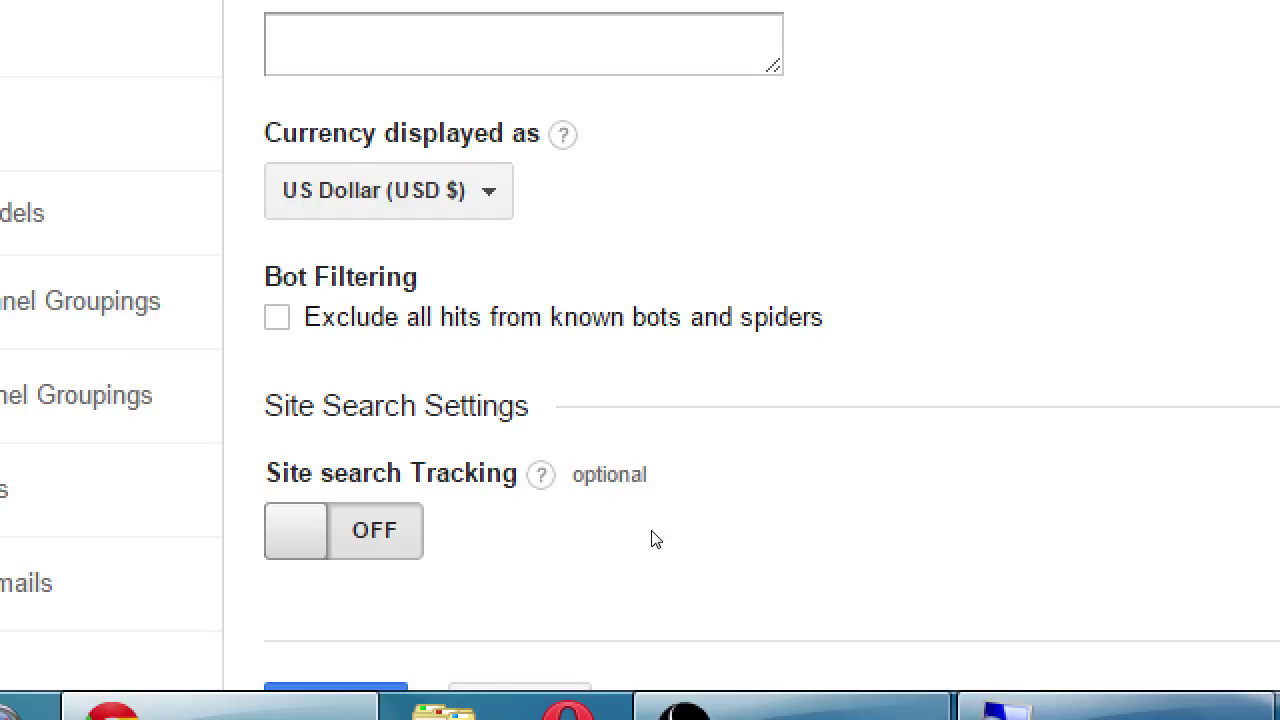
Switch Site Search Tracking on for the view and open a blank browser tab
scroll(652, 538, "down", 1)
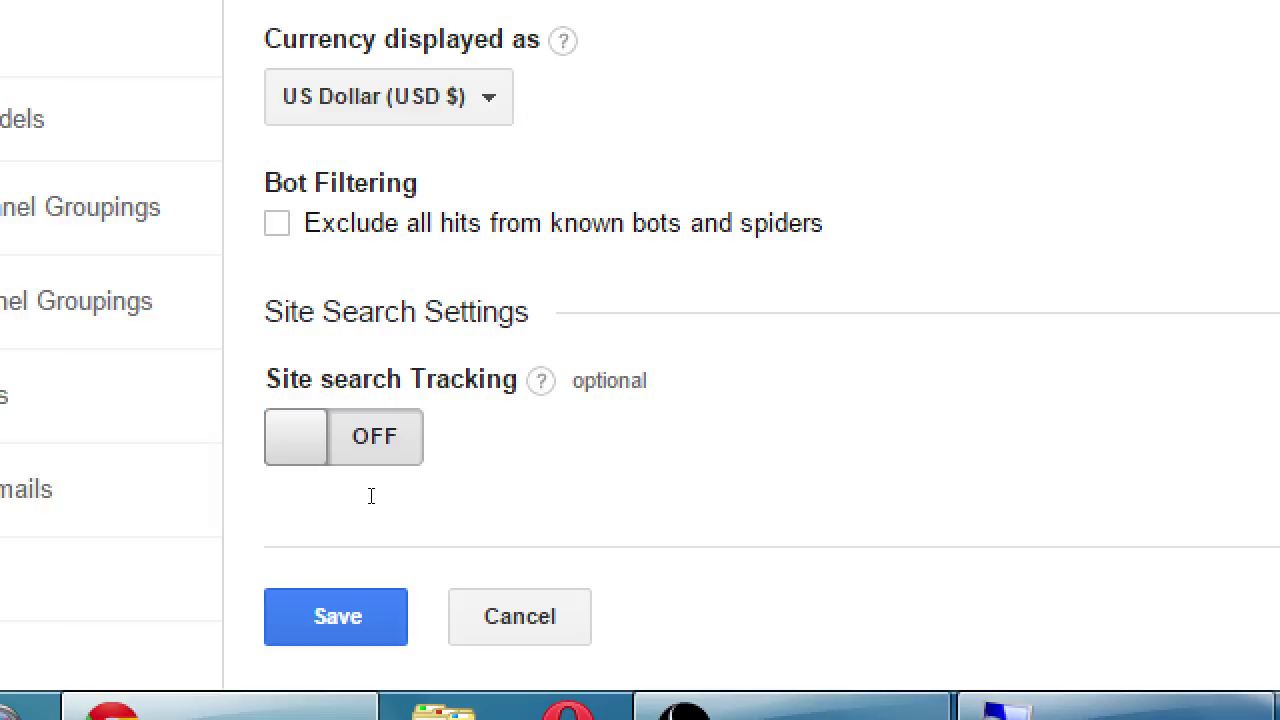
left_click(383, 558)
scroll(393, 575, "down", 2)
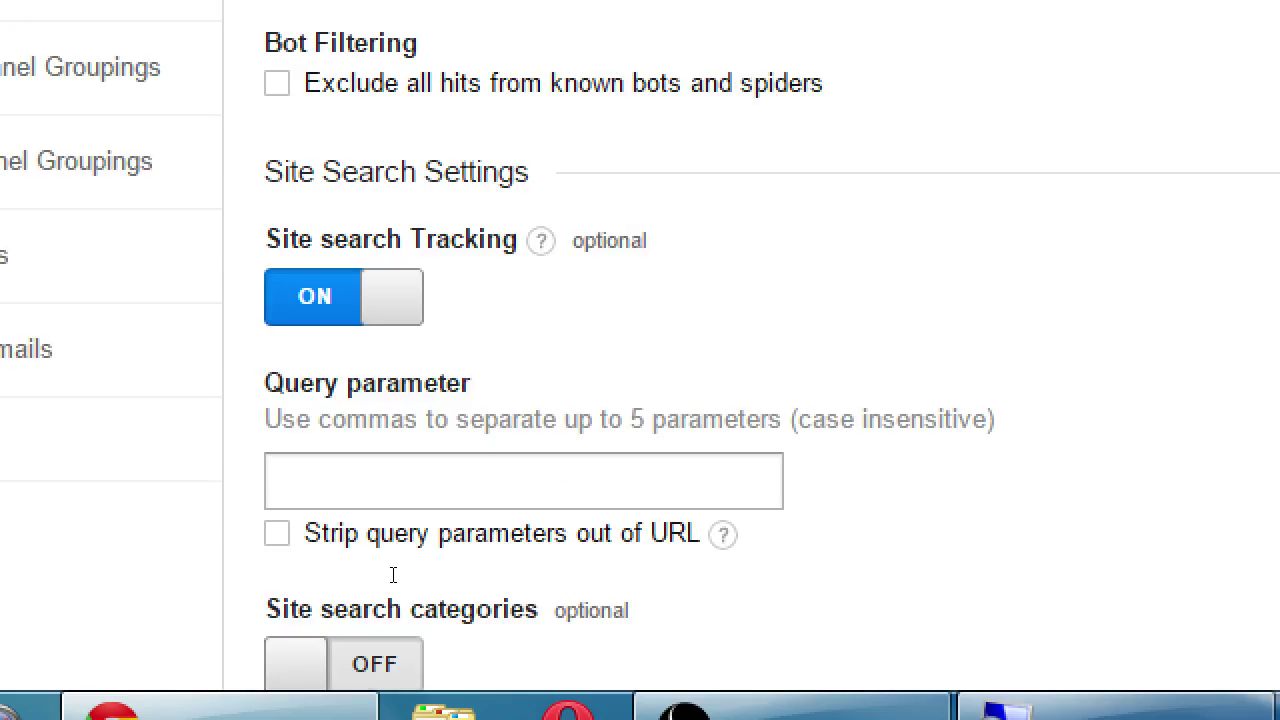
scroll(655, 644, "up", 1)
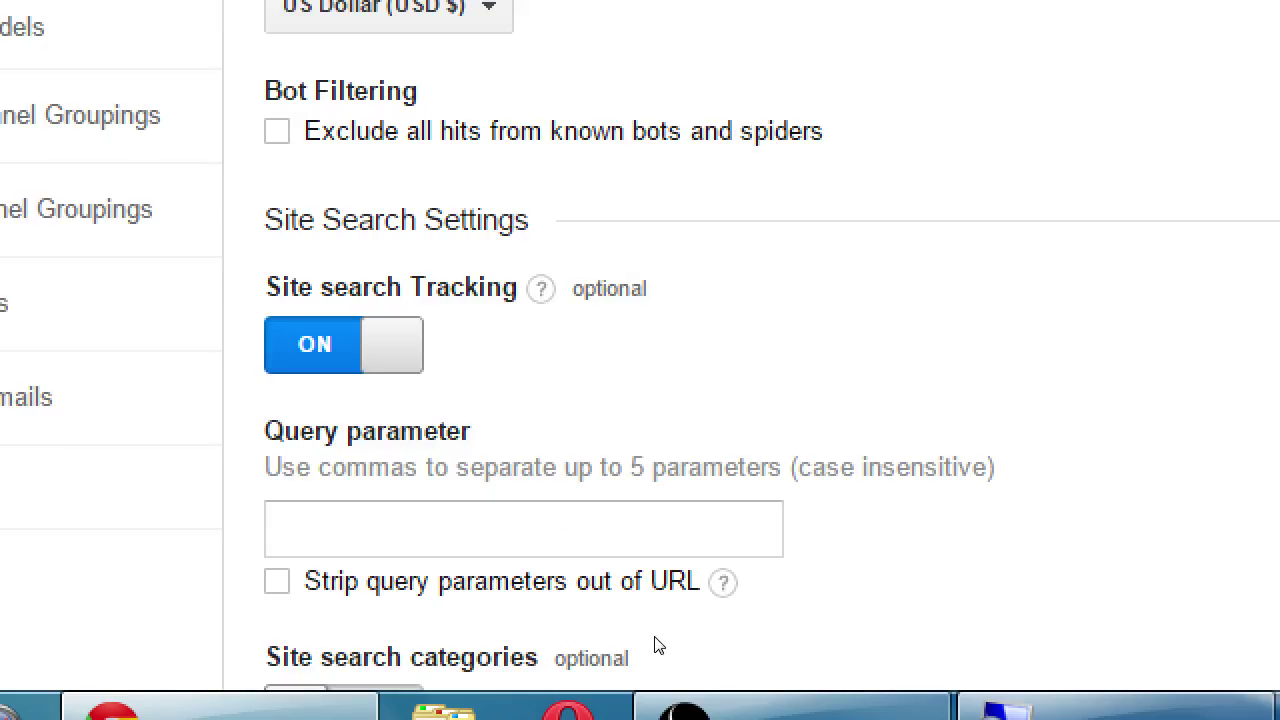
scroll(659, 645, "down", 2)
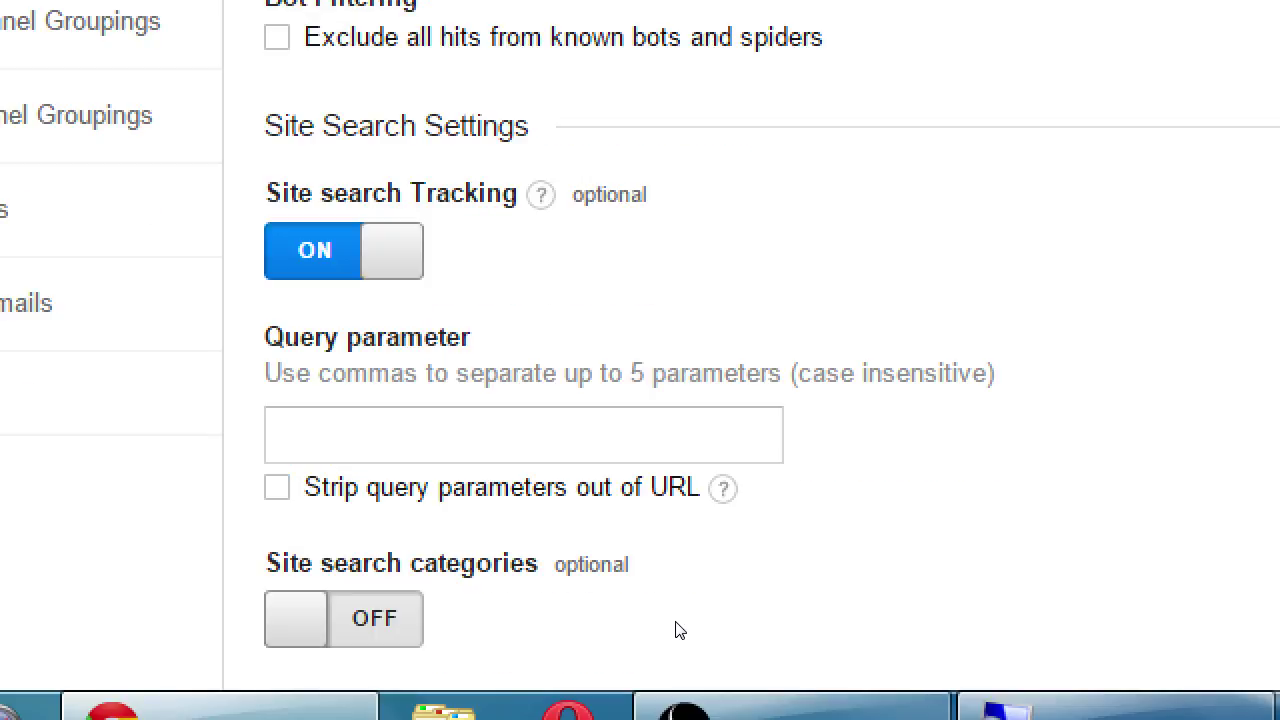
key("ctrl+t")
Load vmcampos.com/blog in the new tab
key("super+minus")
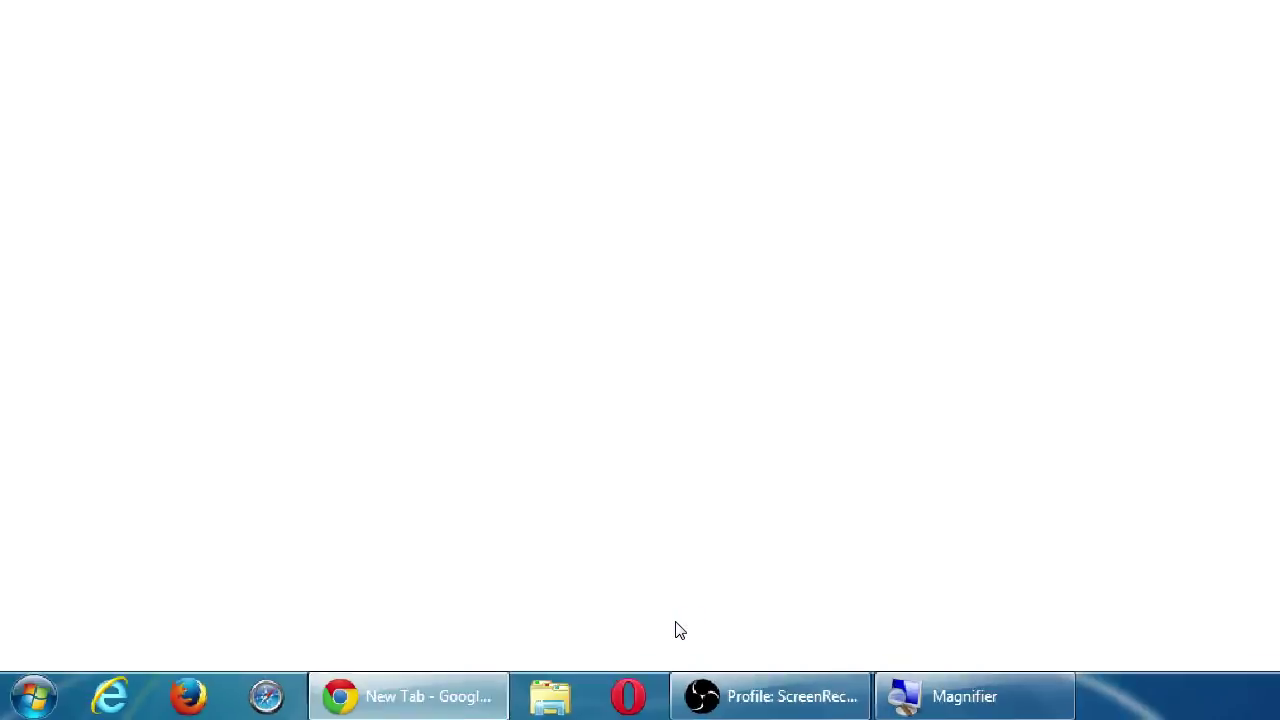
type("vm")
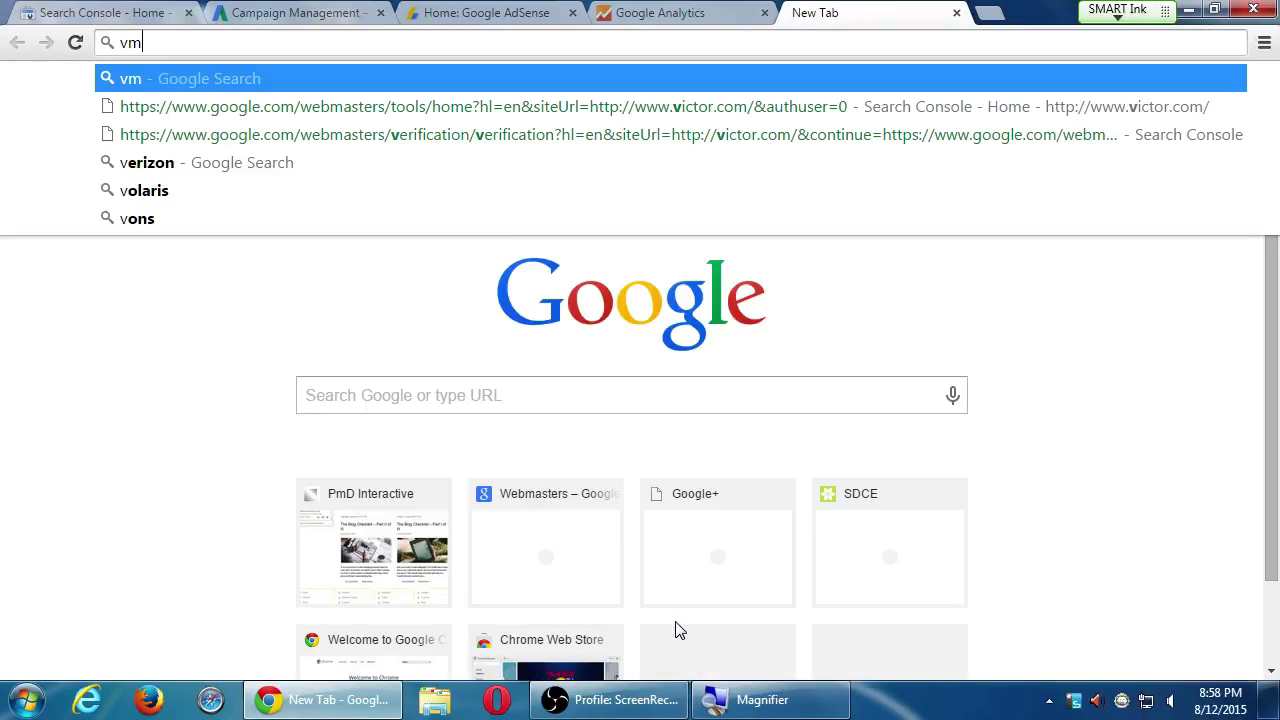
type("campos.com/blog")
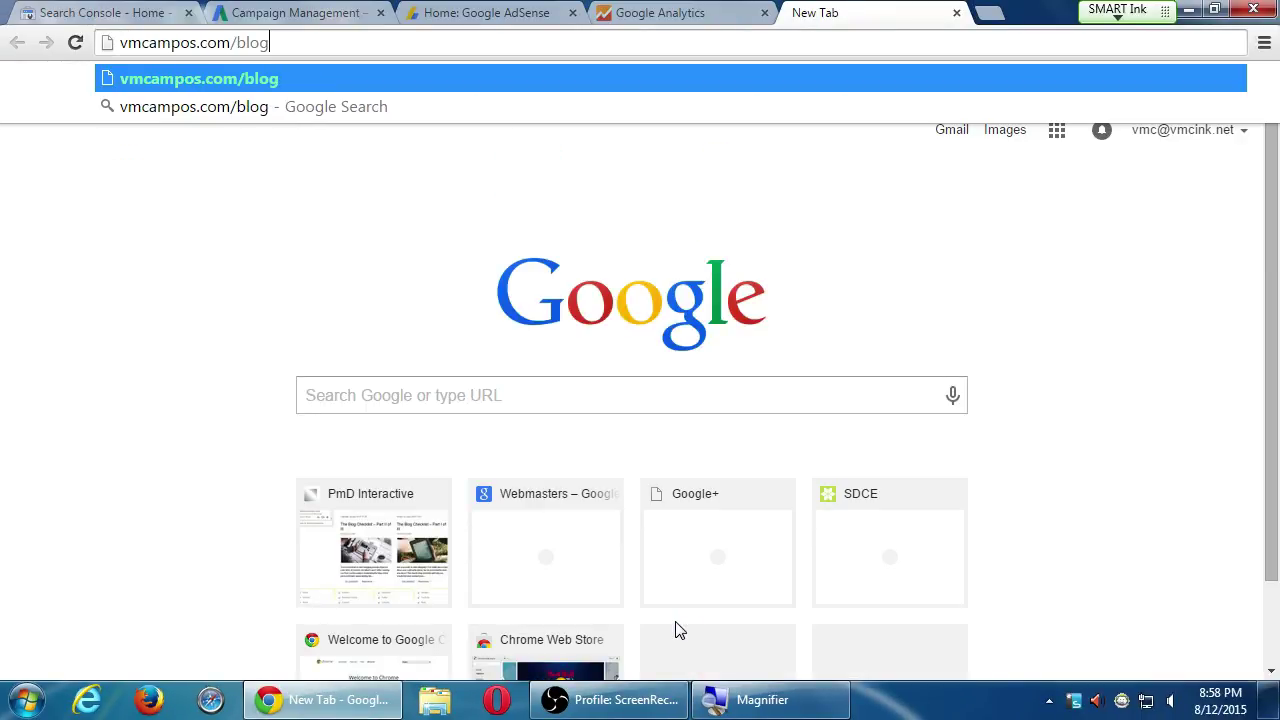
key("Return")
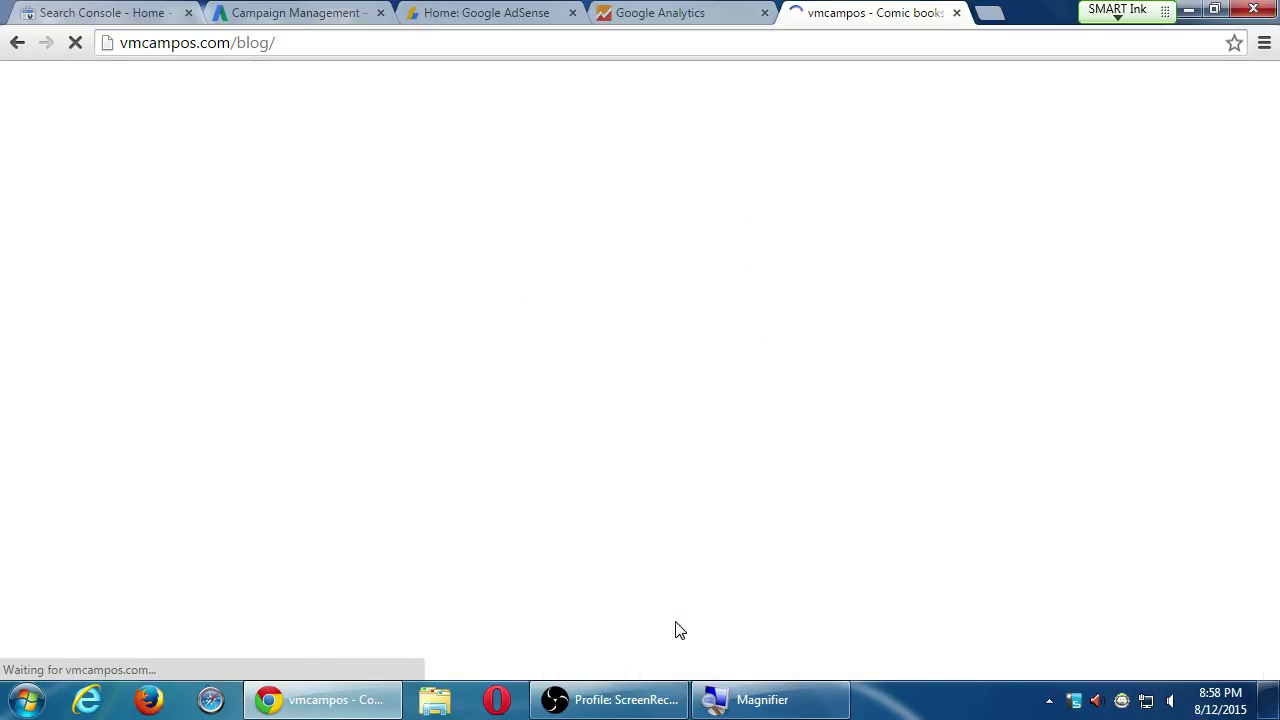
key("super+plus")
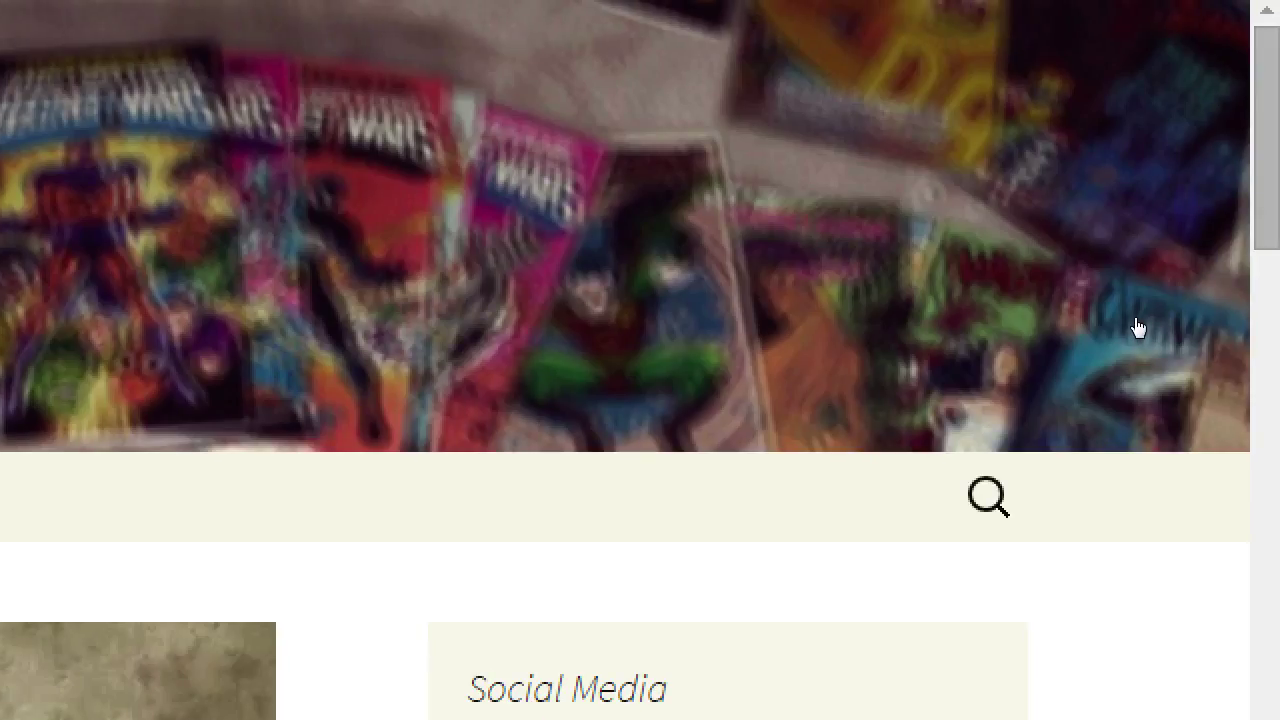
Search the blog for 'marvel' and look over the results page
key("Tab")
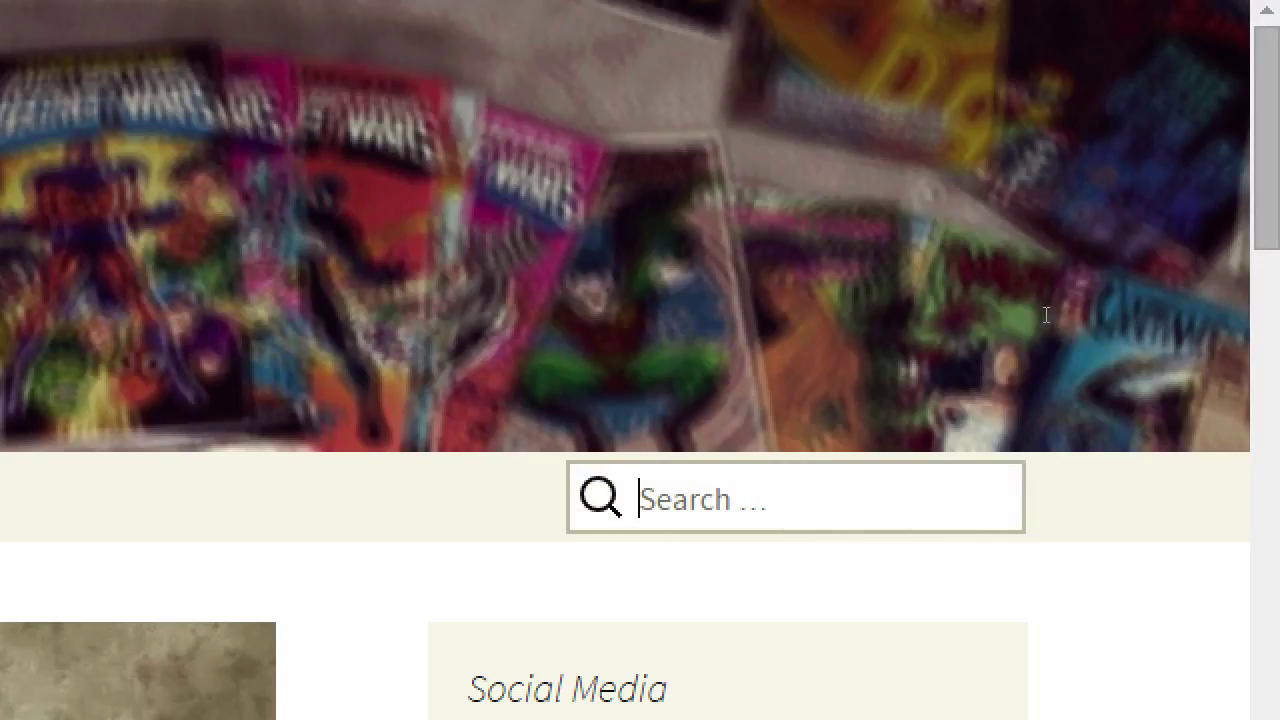
type("marvel")
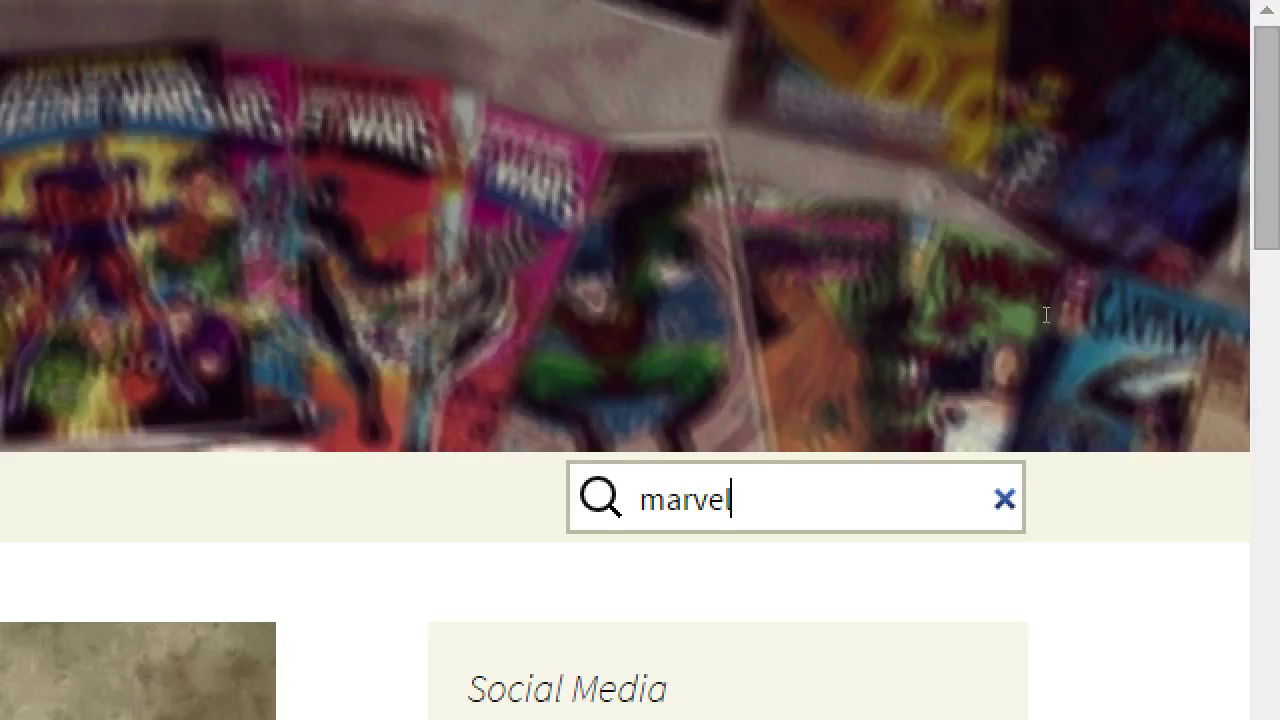
key("Return")
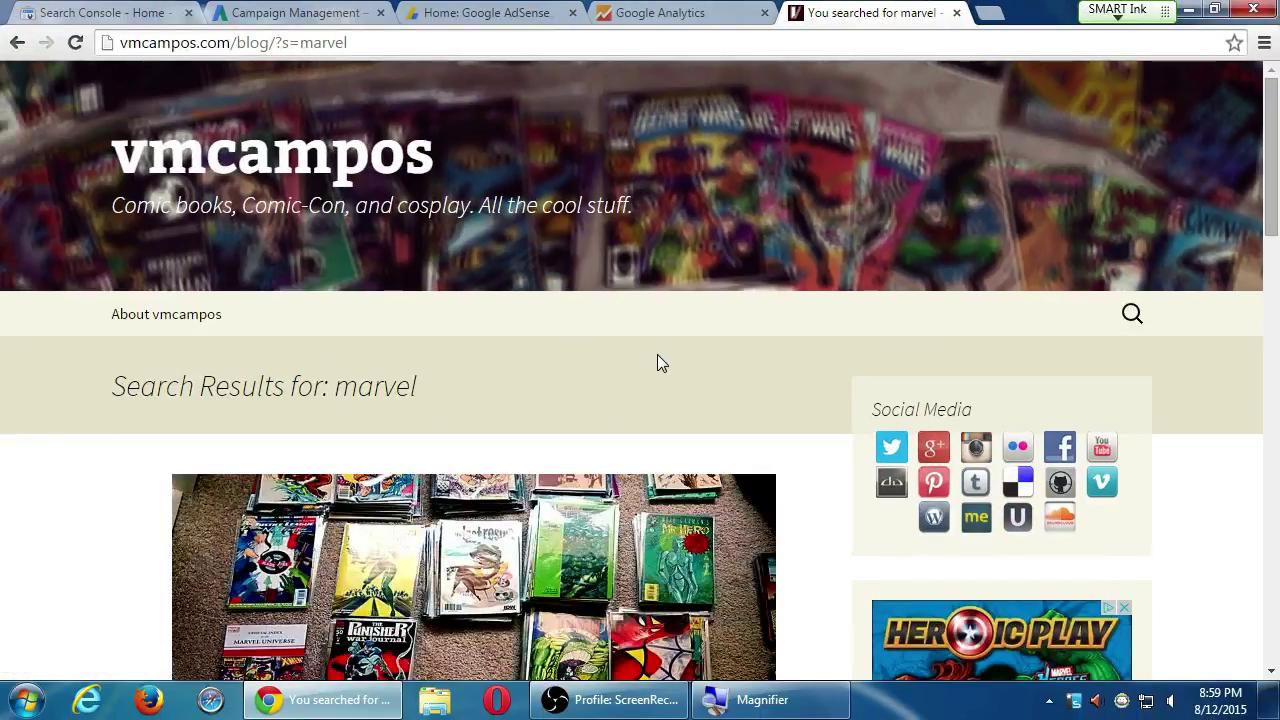
double_click(380, 390)
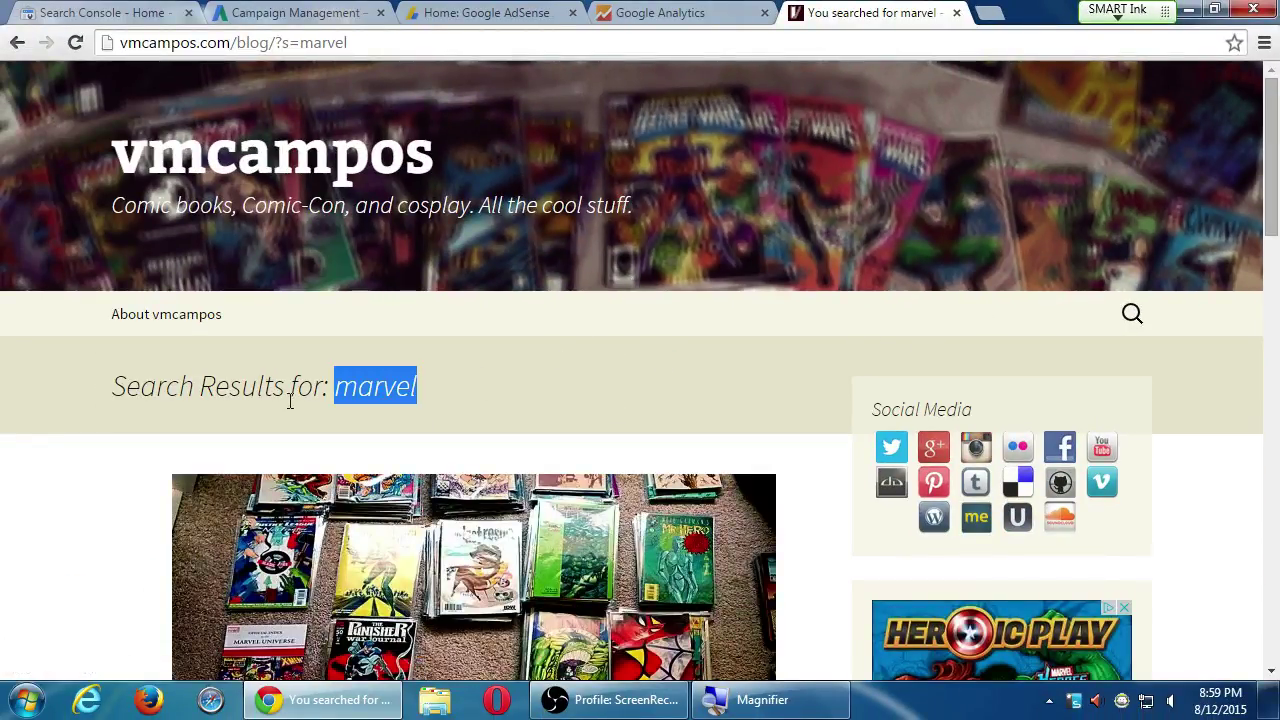
scroll(115, 360, "down", 8)
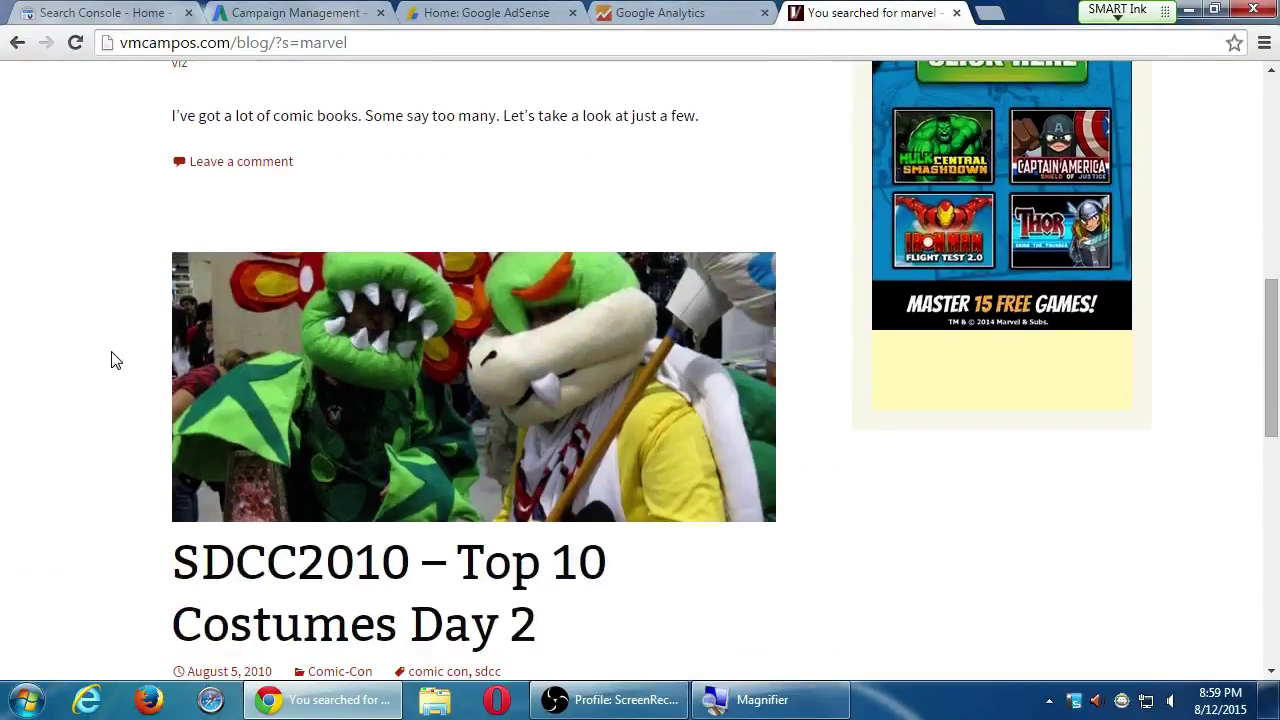
scroll(115, 360, "down", 2)
scroll(115, 360, "up", 4)
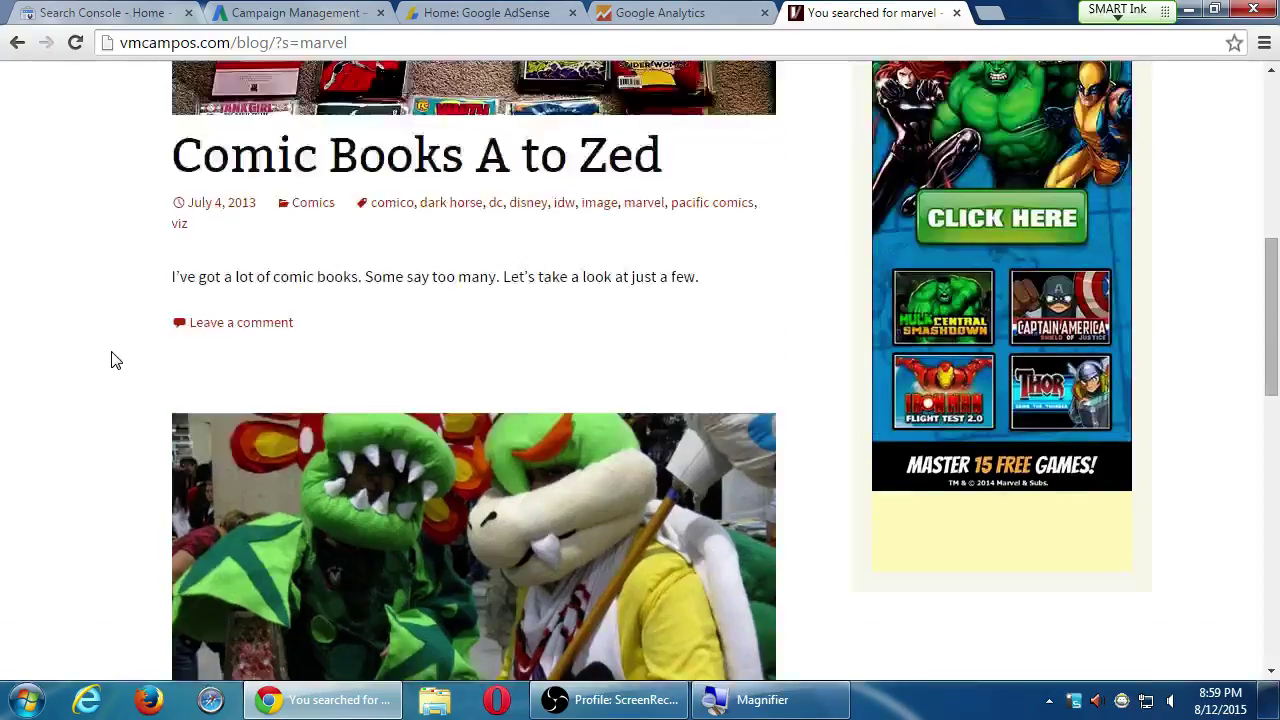
scroll(115, 360, "up", 7)
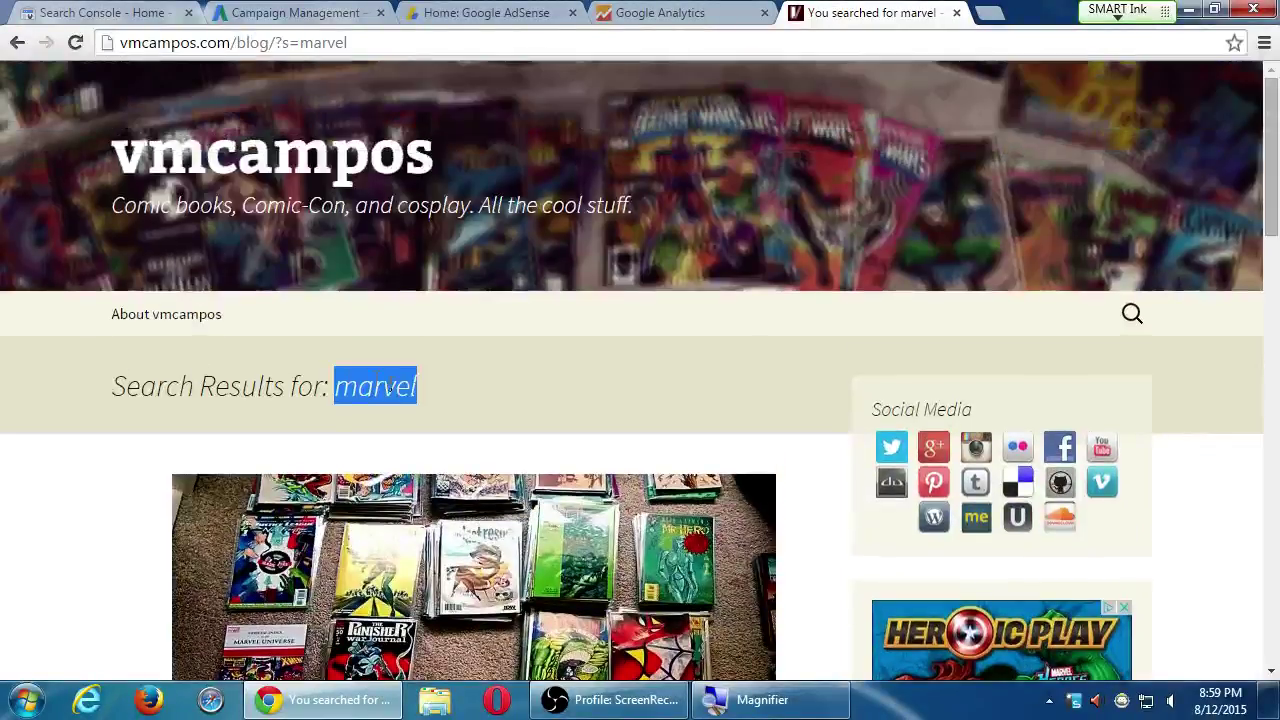
left_click(491, 397)
left_click(1131, 315)
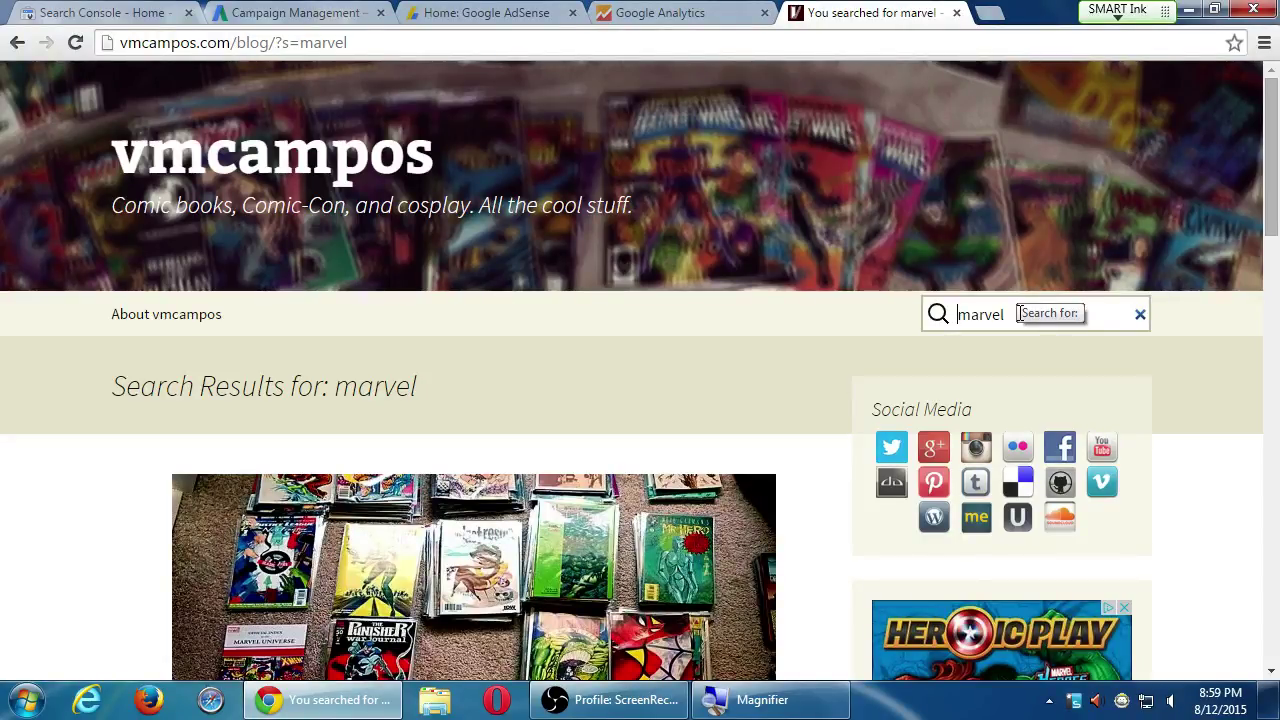
Check the Google Analytics settings page, then return to the marvel results tab
left_click(645, 12)
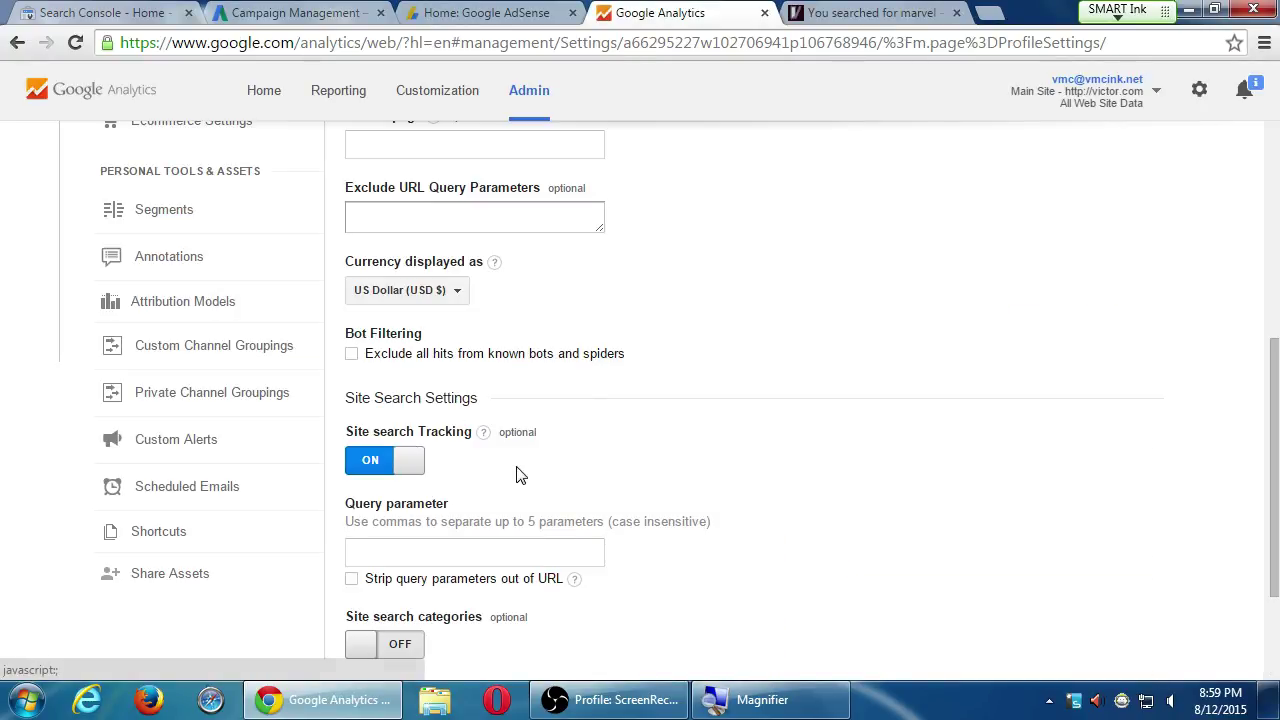
scroll(530, 485, "down", 2)
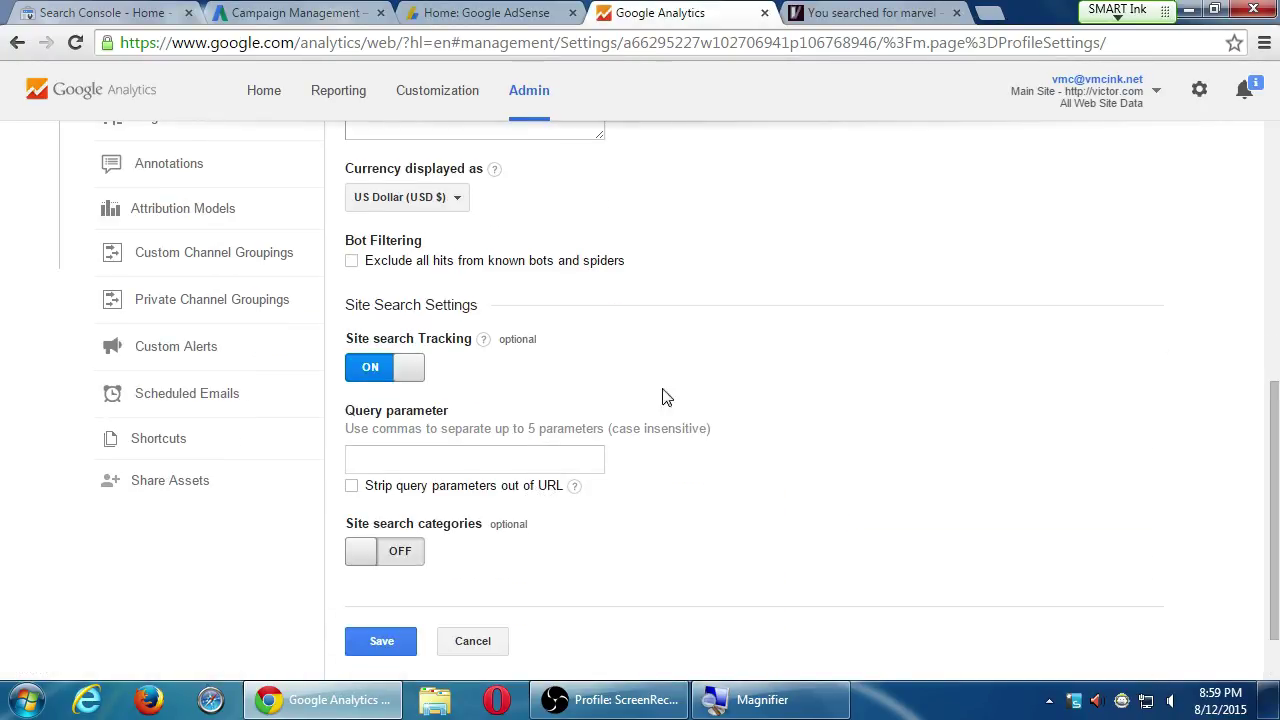
left_click(862, 12)
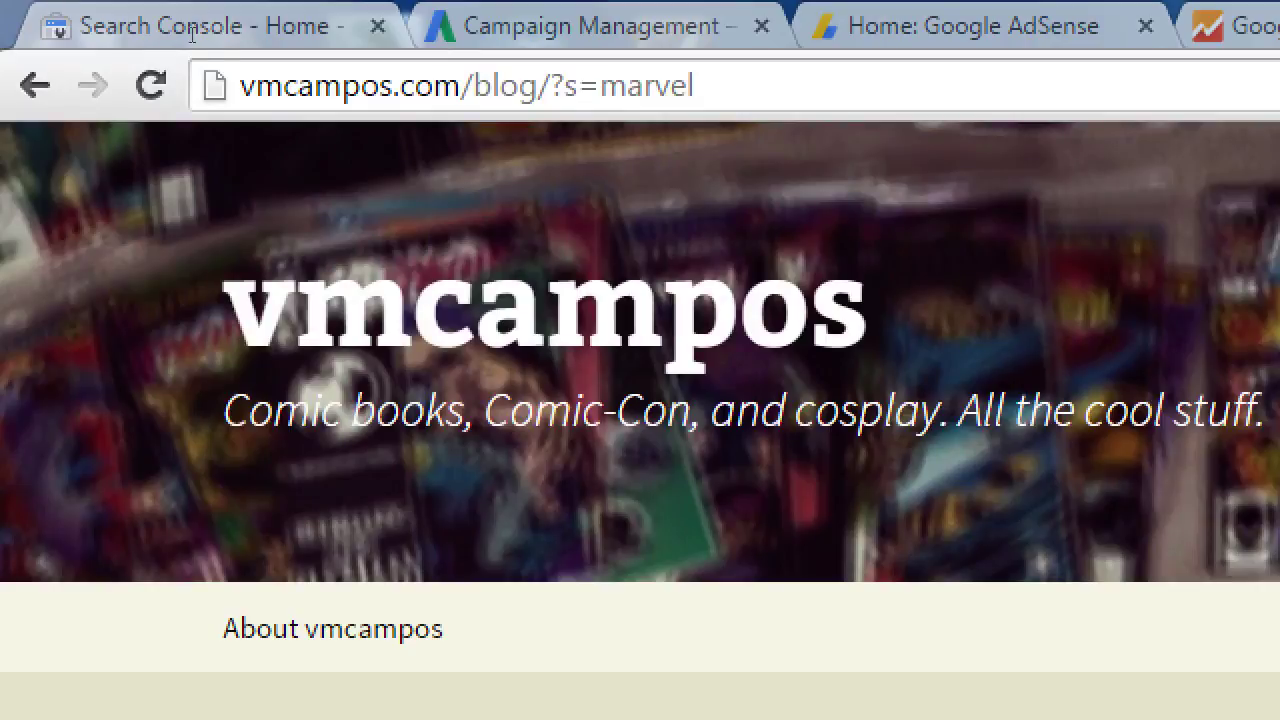
Rename the address parameter from s to query, giving vmcampos.com/blog/?query=marvel
left_click_drag(564, 86, 578, 86)
type("q")
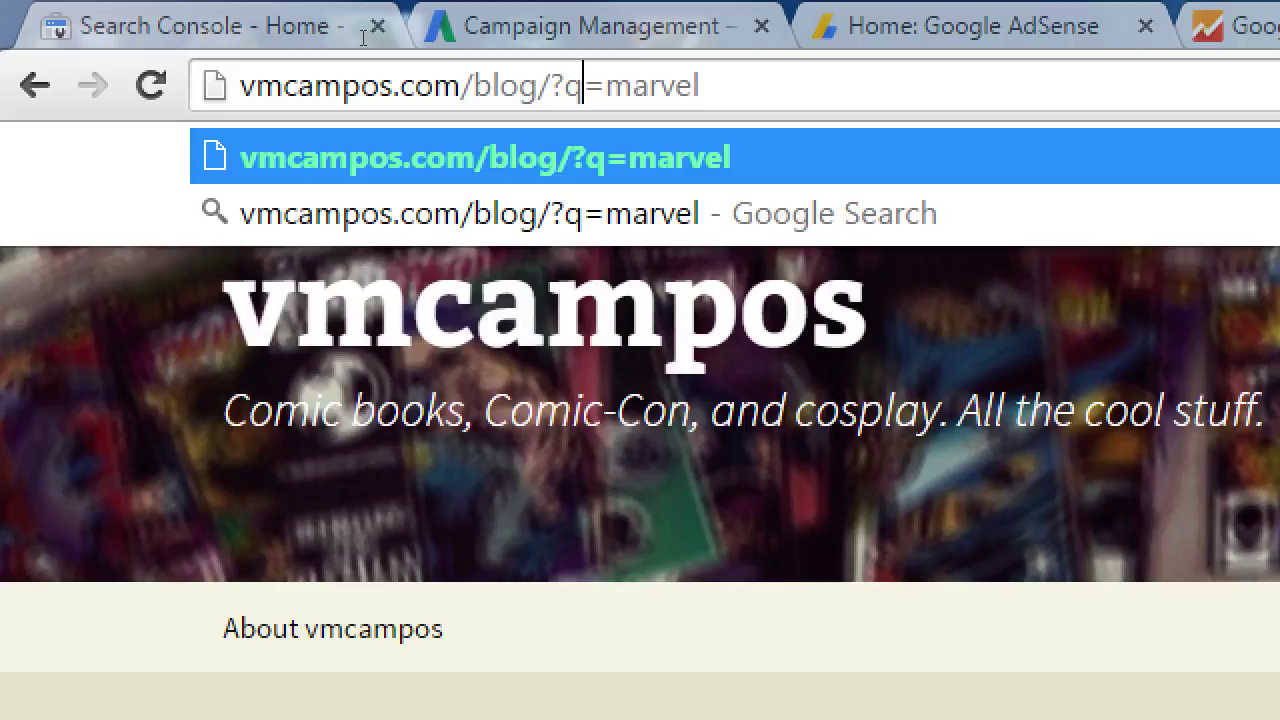
type("uery")
key("shift+Left")
key("shift+Left")
key("shift+Left")
key("shift+Left")
key("shift+Left")
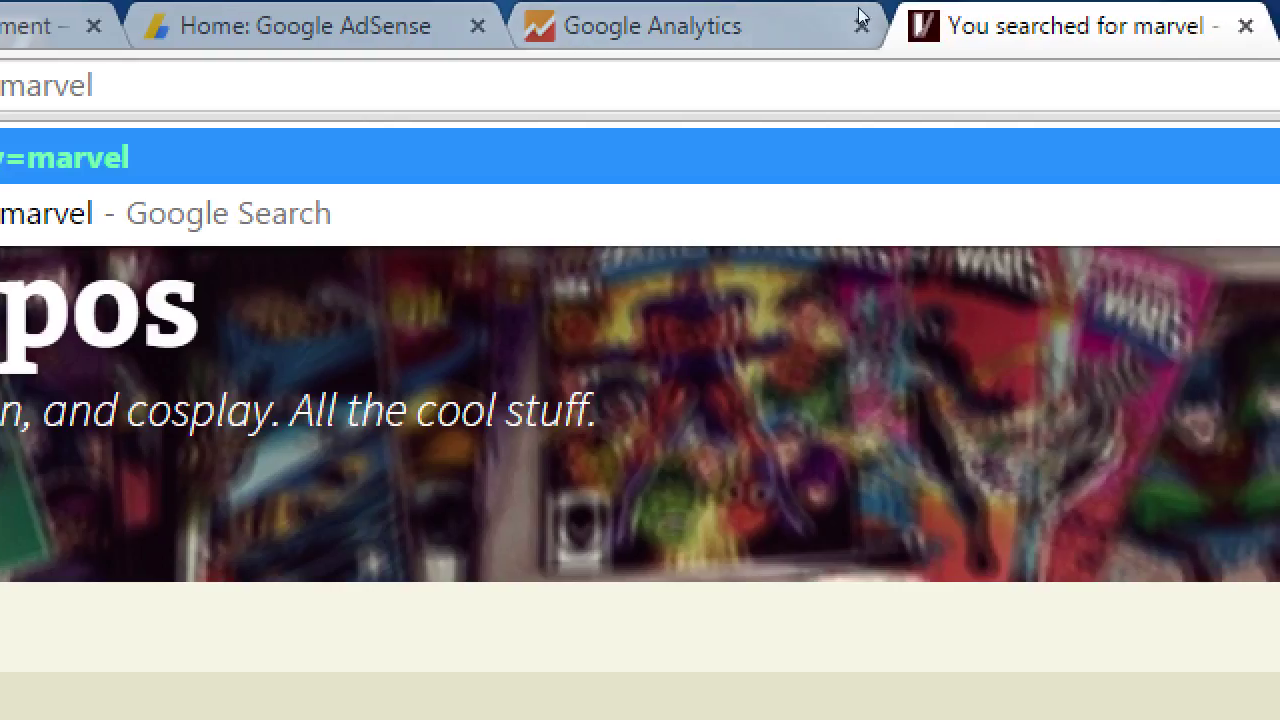
Try out entries such as query in the Site Search Query parameter field
left_click(685, 10)
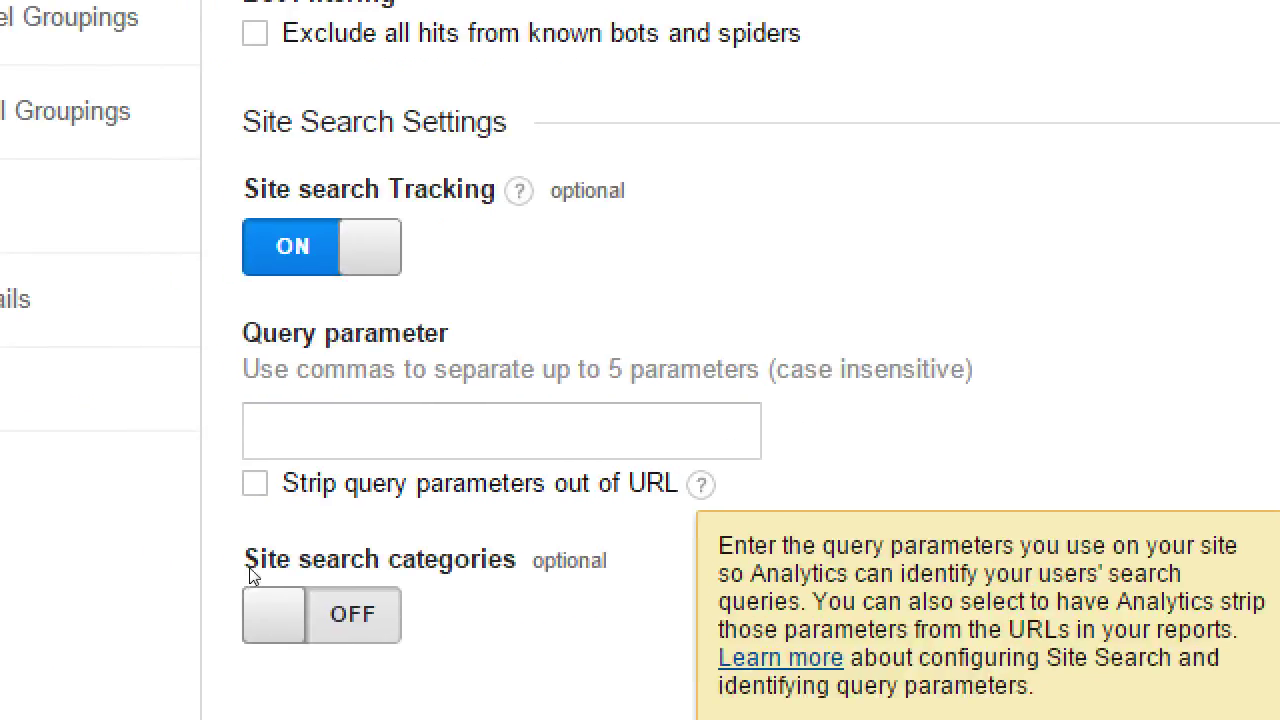
left_click(396, 445)
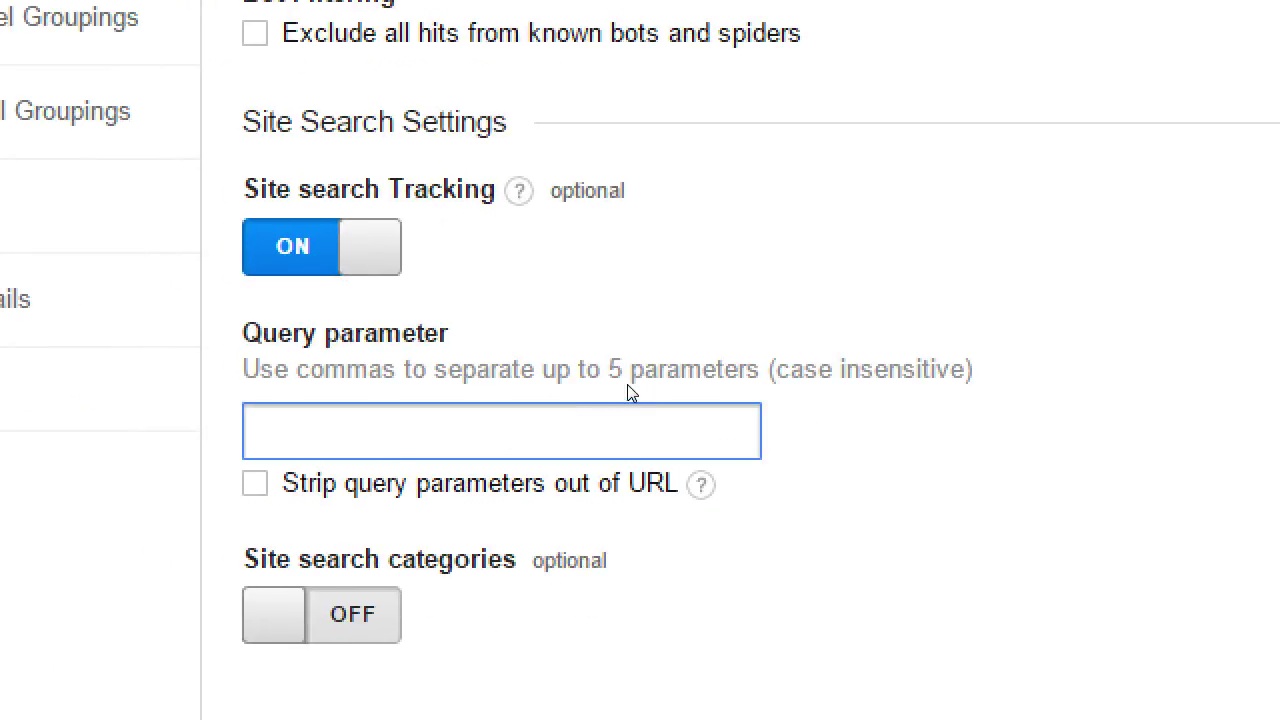
type("s")
key("BackSpace")
type("query")
key("Home")
type("?")
key("End")
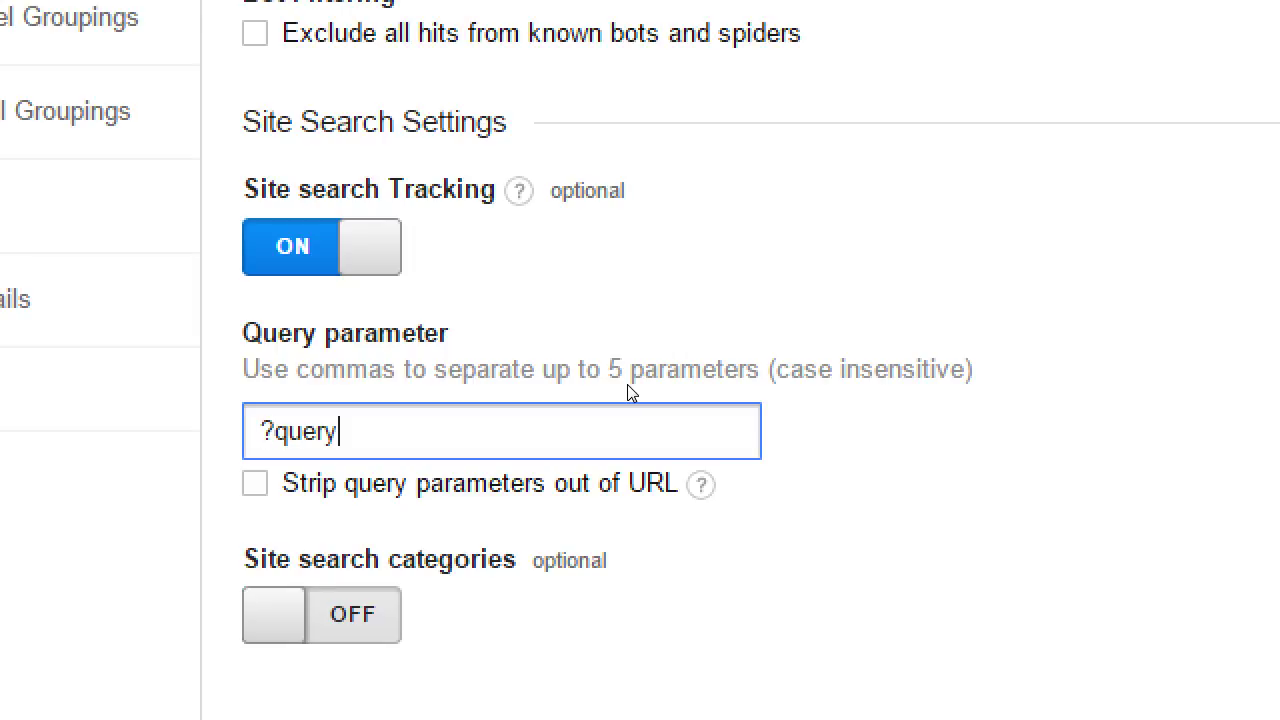
type("=")
Set the Query parameter field to s,q,query
key("ctrl+a")
type("query")
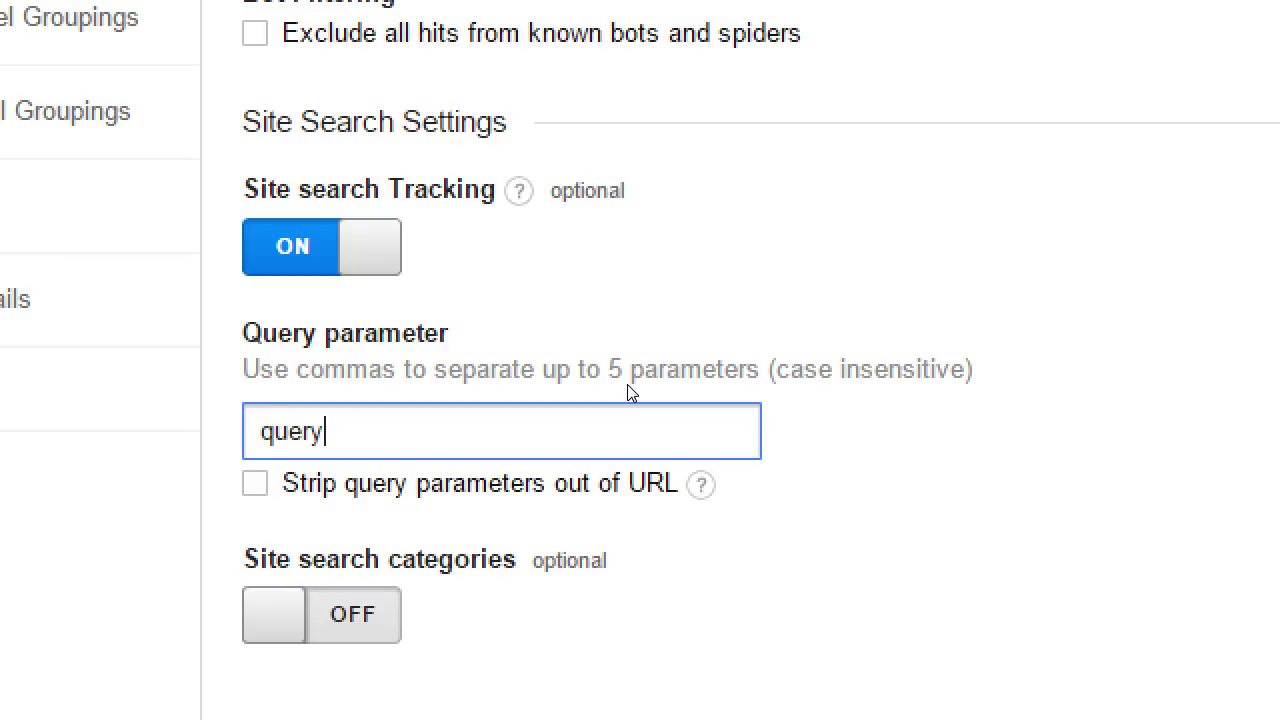
key("ctrl+a")
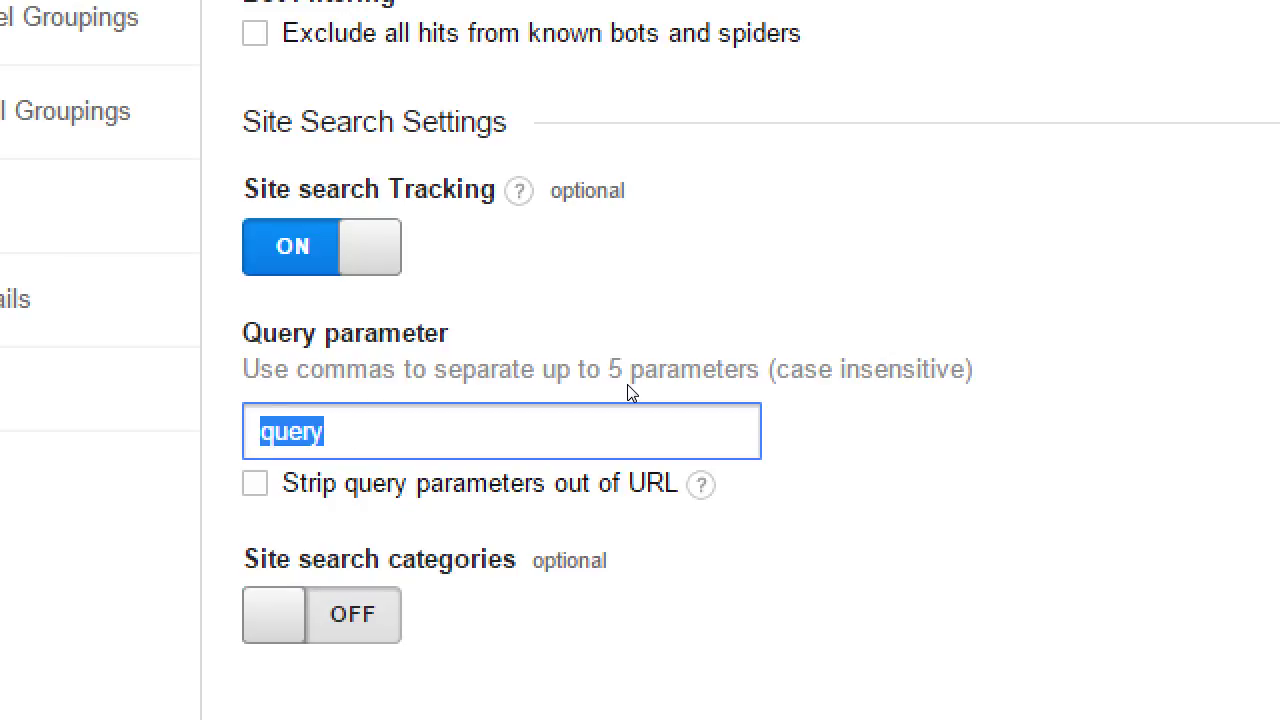
type("s")
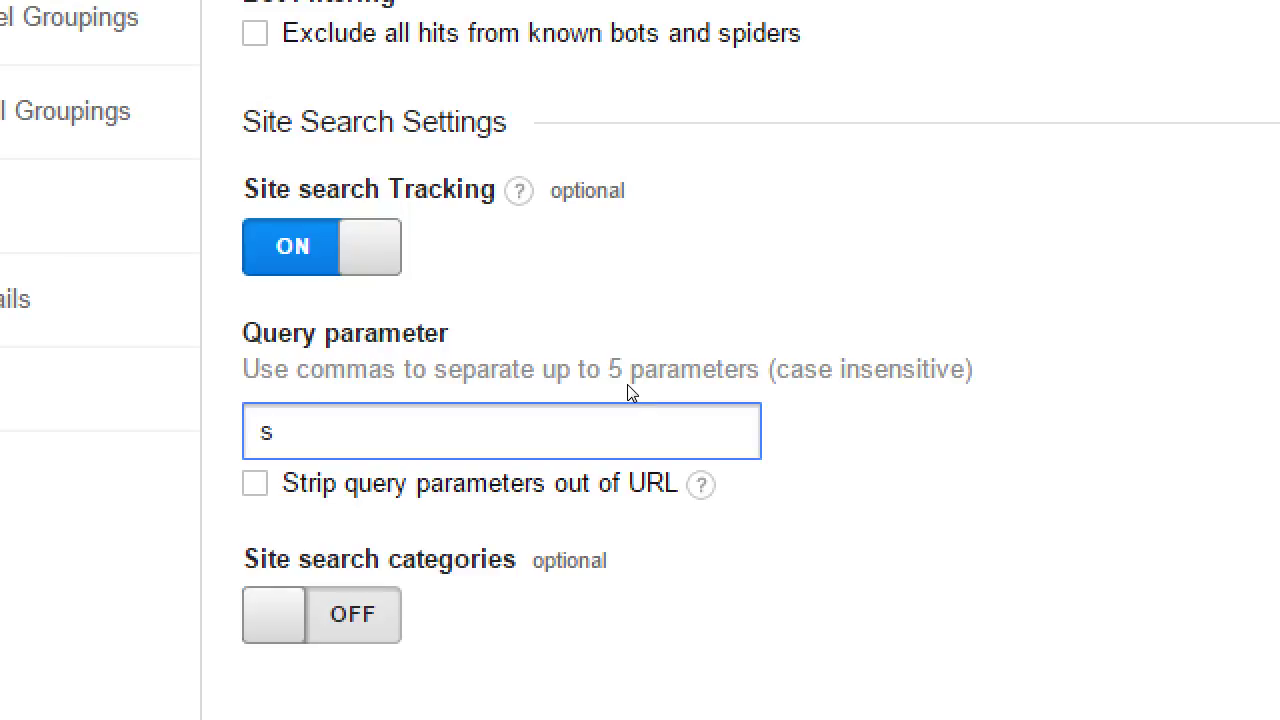
type("q,query")
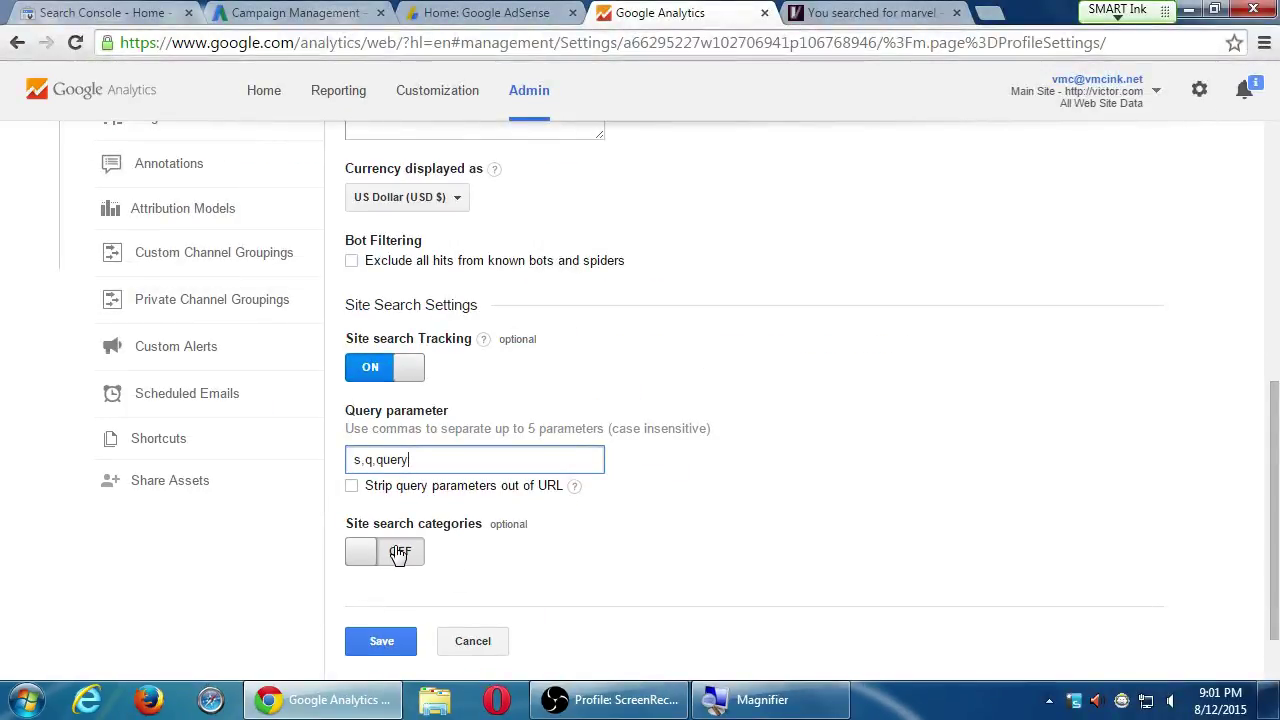
Turn Site search categories on, then switch back to the blog's marvel results tab
left_click(341, 614)
scroll(727, 537, "down", 1)
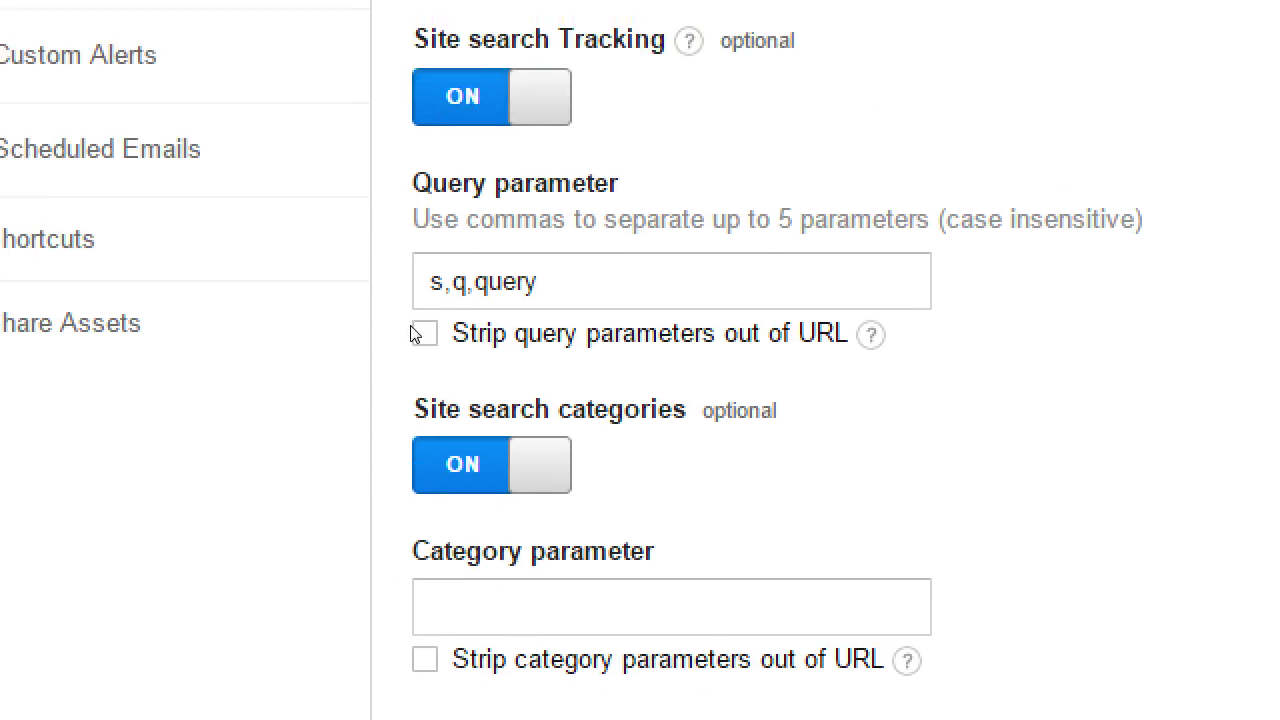
left_click_drag(391, 494, 468, 500)
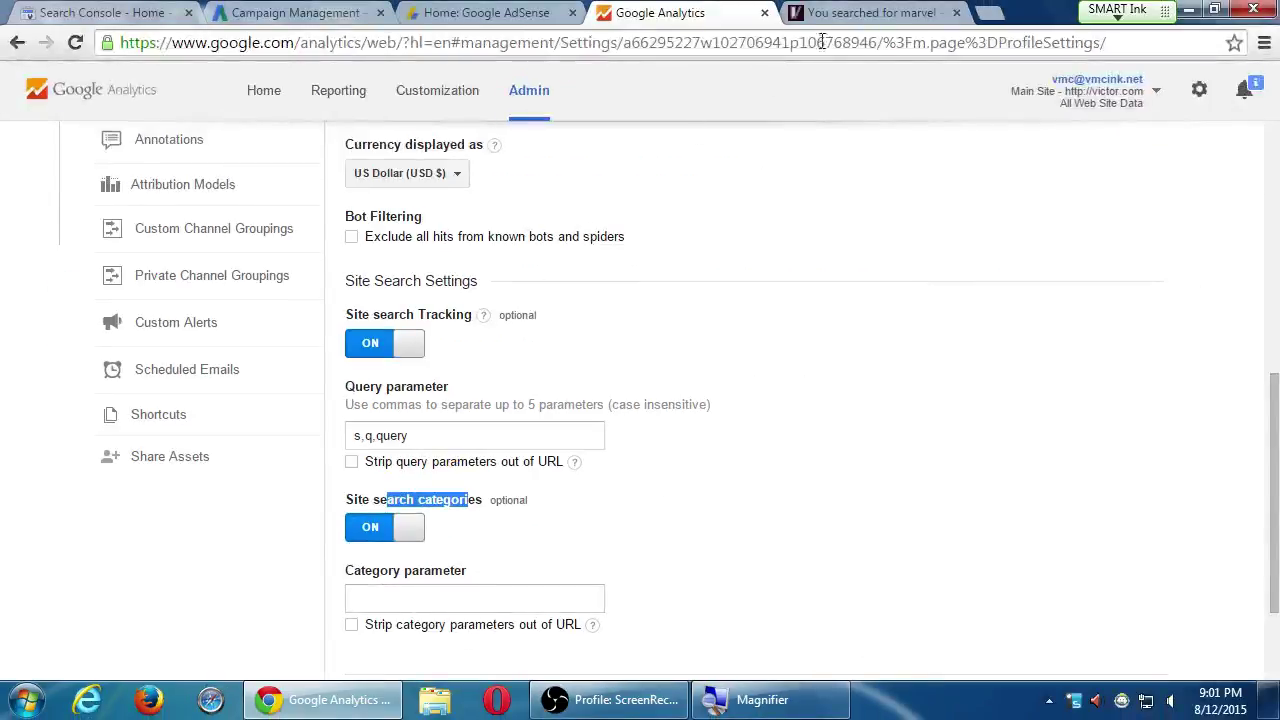
left_click(850, 12)
scroll(745, 365, "down", 5)
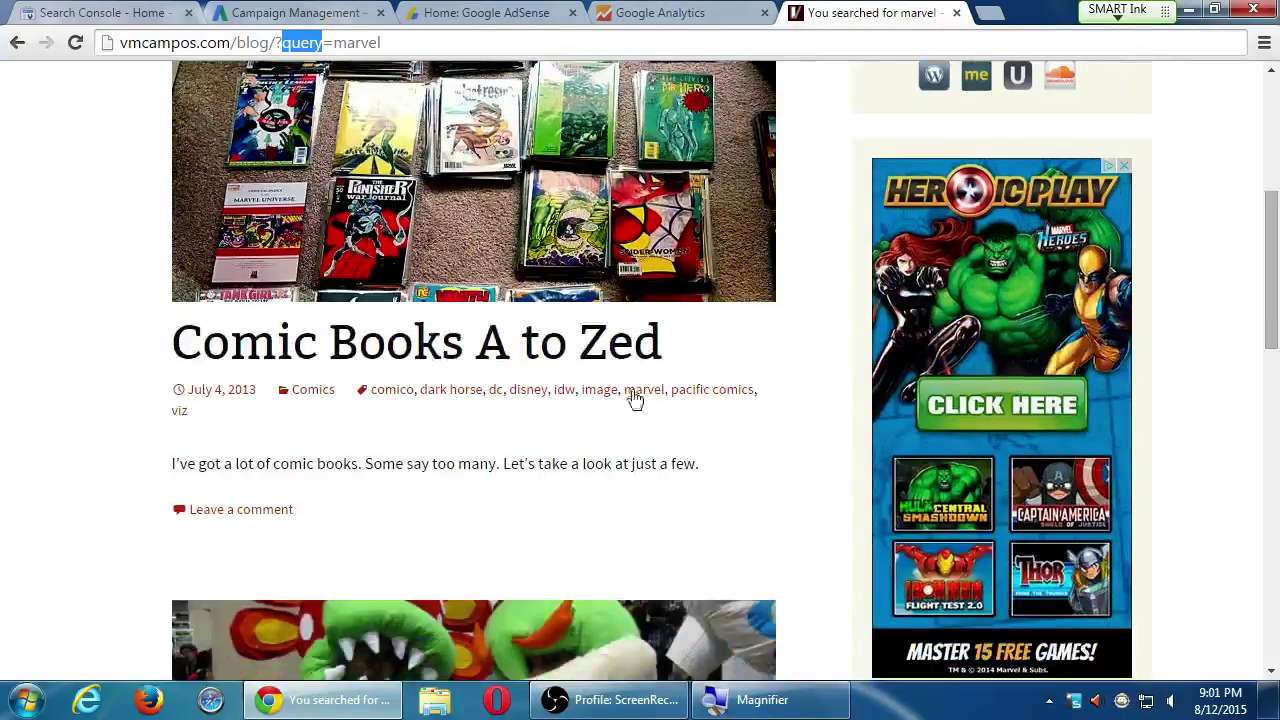
Open the Comics archive, rewrite its address as blog/cat=comics/, and return to Analytics
left_click(316, 392)
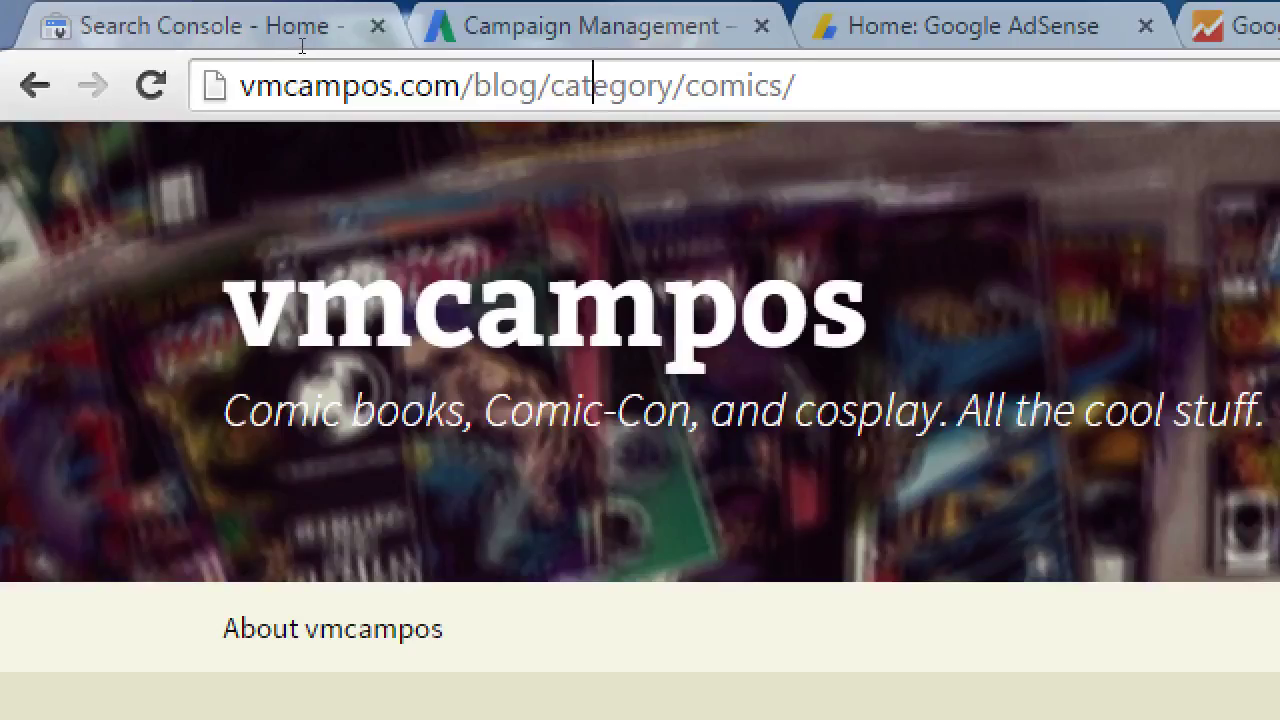
double_click(592, 86)
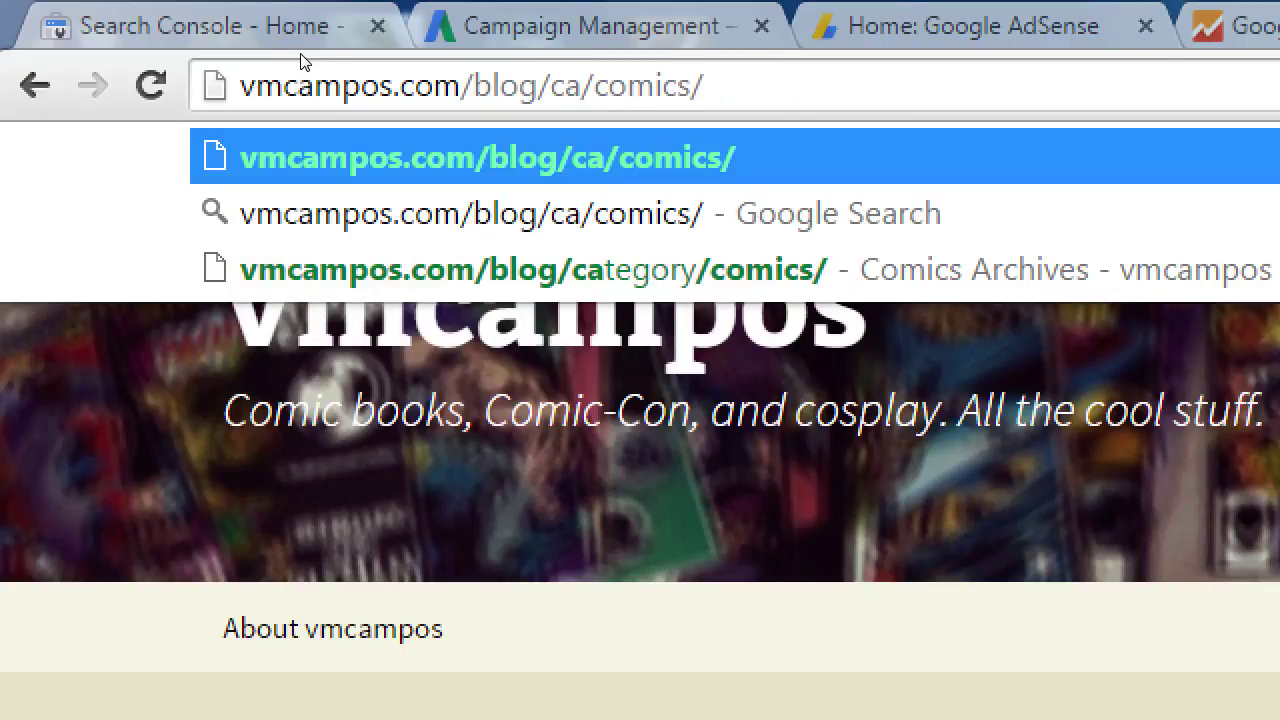
type("t=")
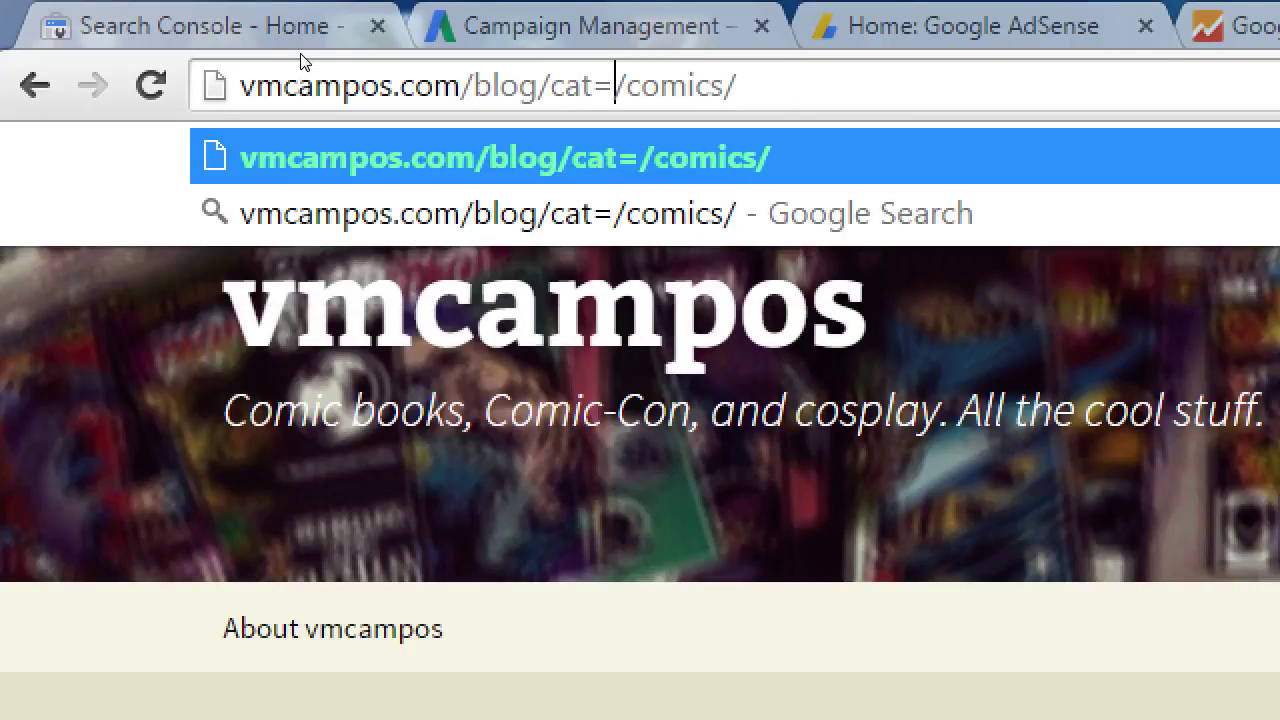
key("Delete")
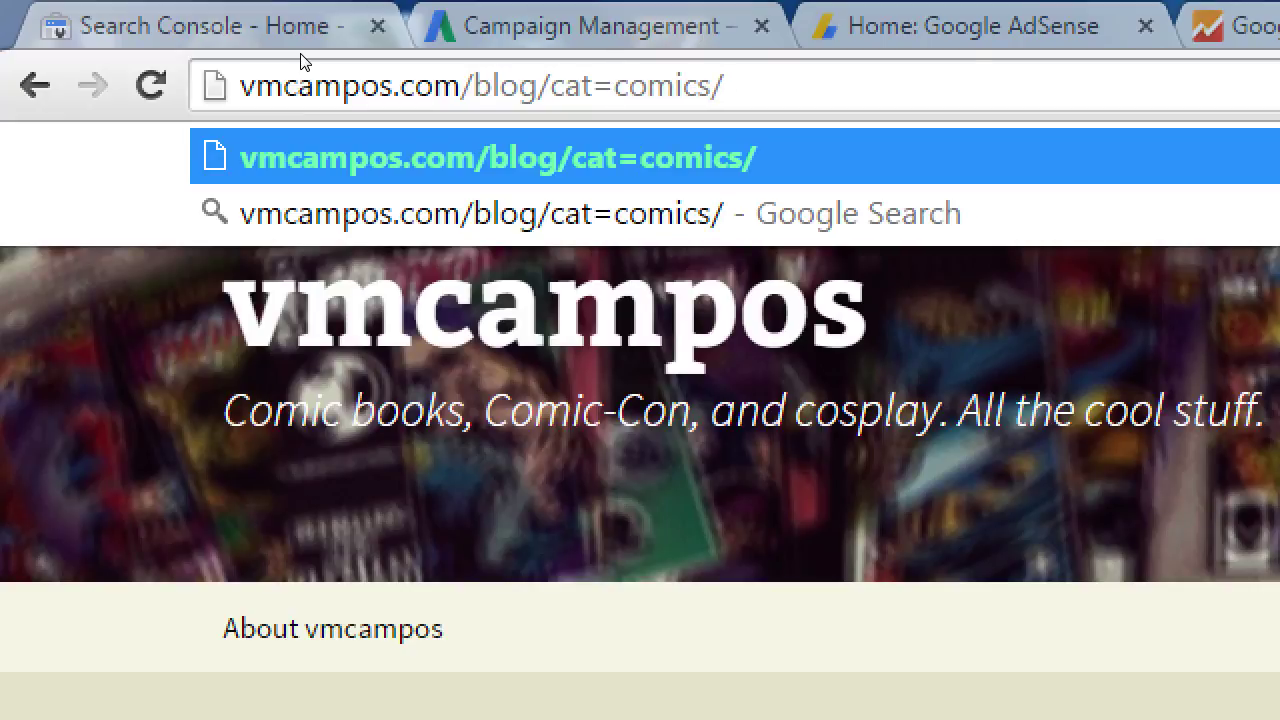
key("ctrl+shift+Tab")
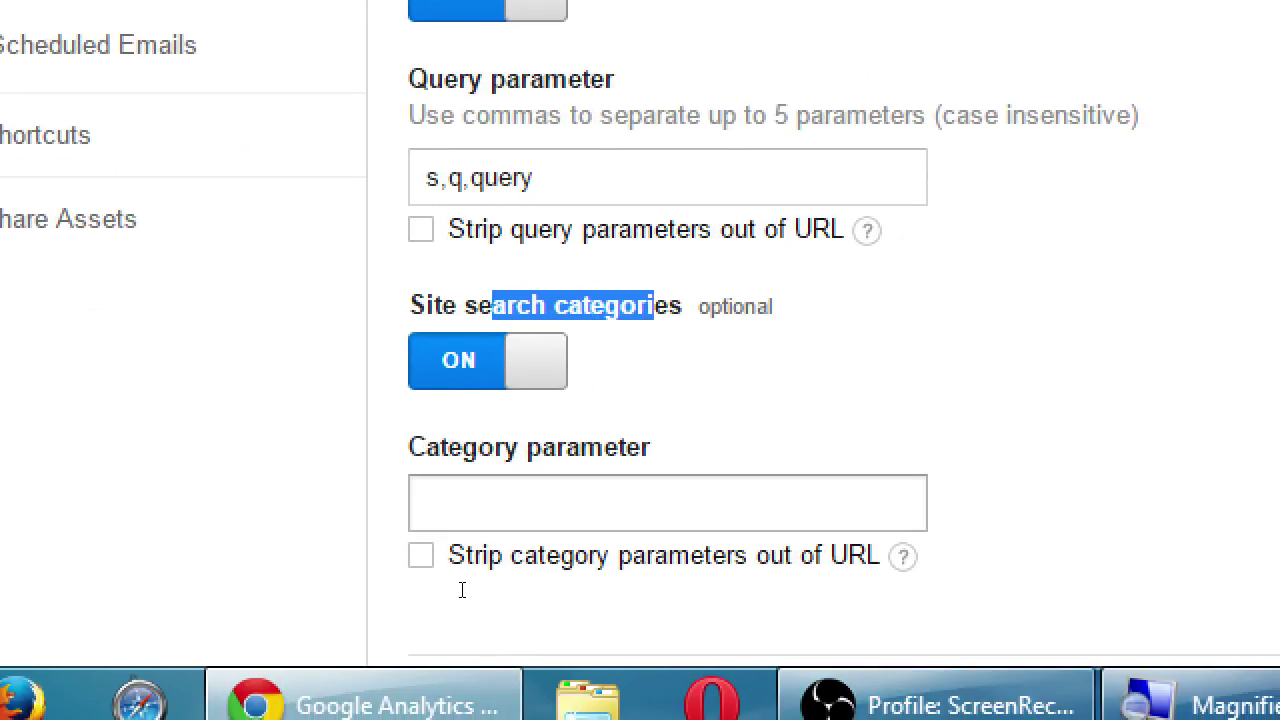
Enter 'category' as the Category parameter and save the site search settings
left_click(461, 594)
type("category")
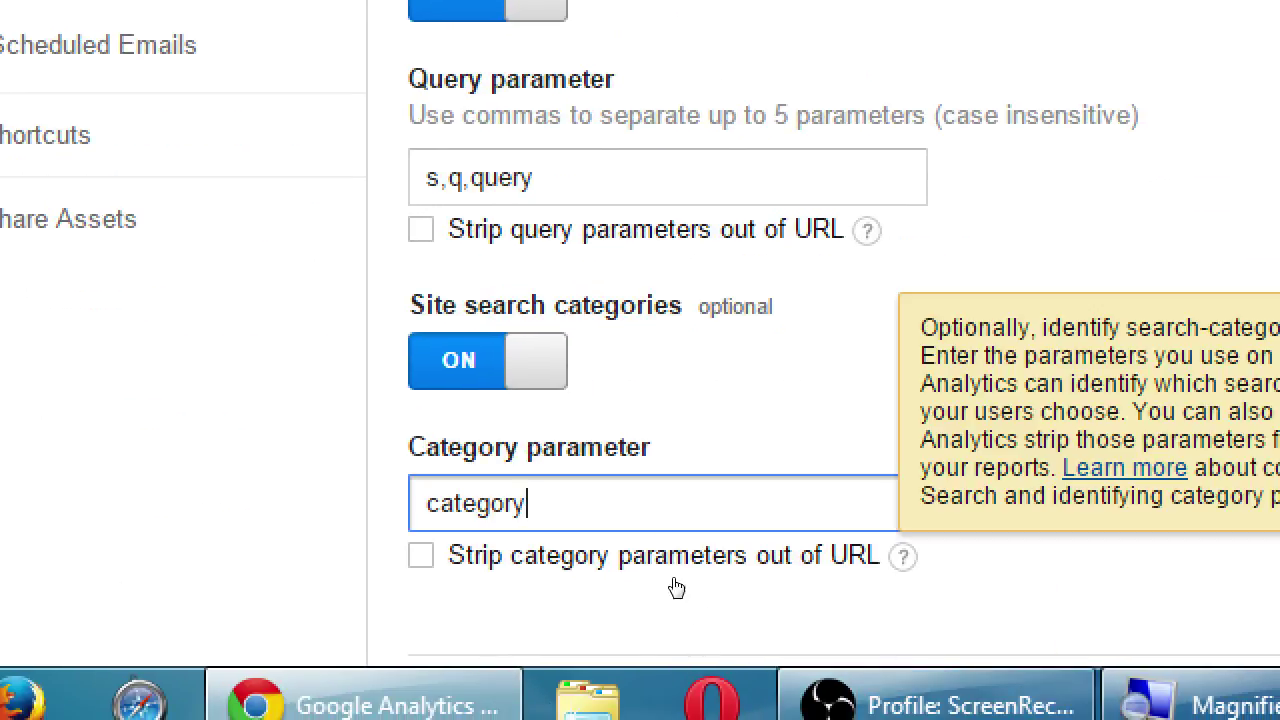
left_click(707, 466)
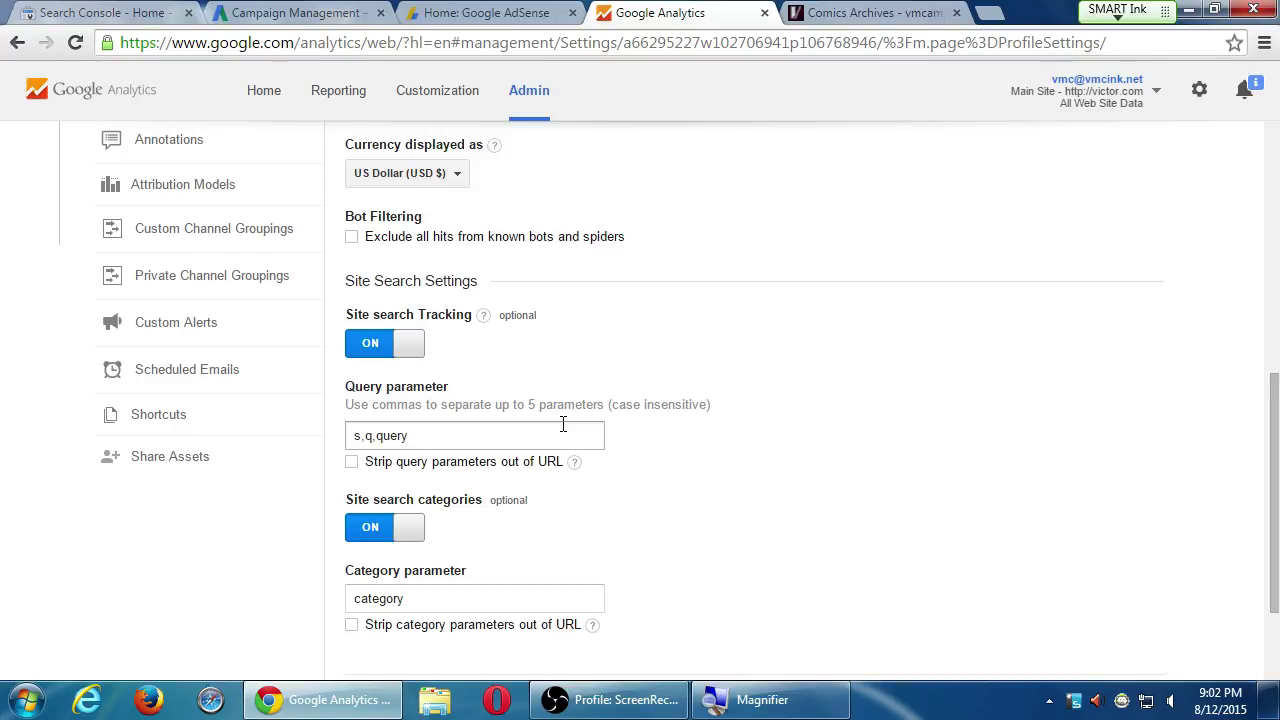
scroll(597, 428, "down", 2)
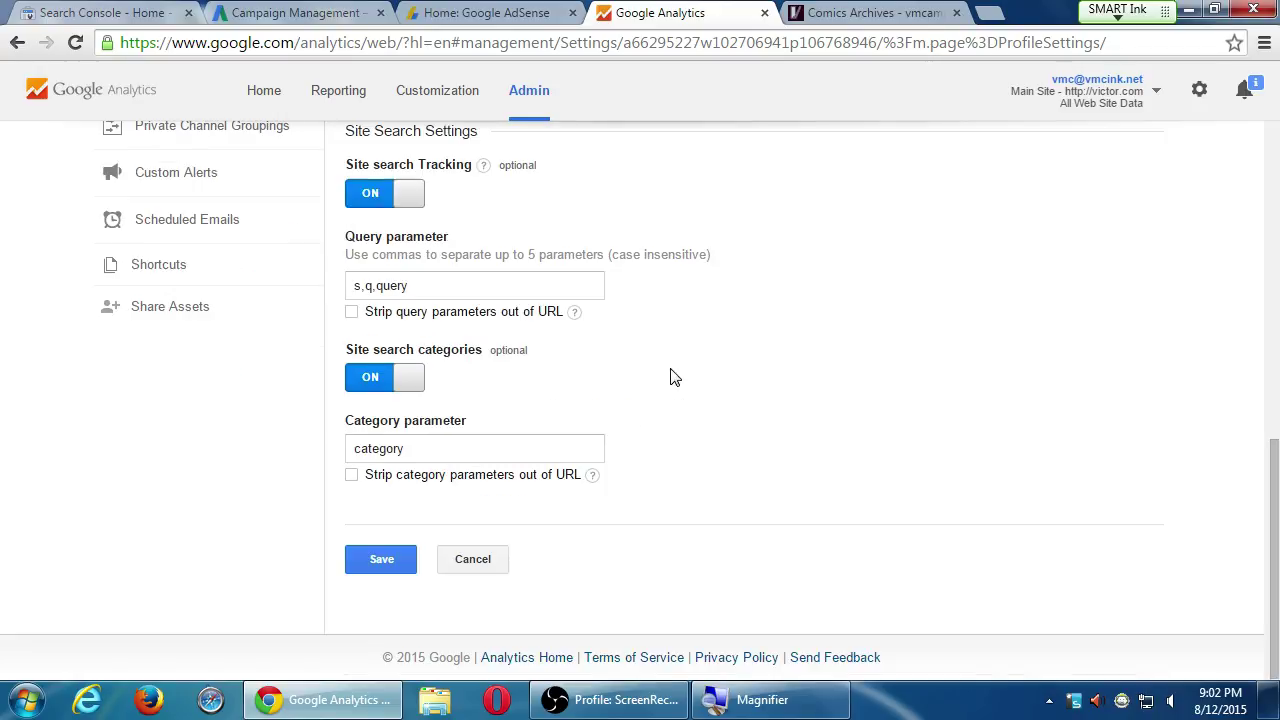
left_click(383, 558)
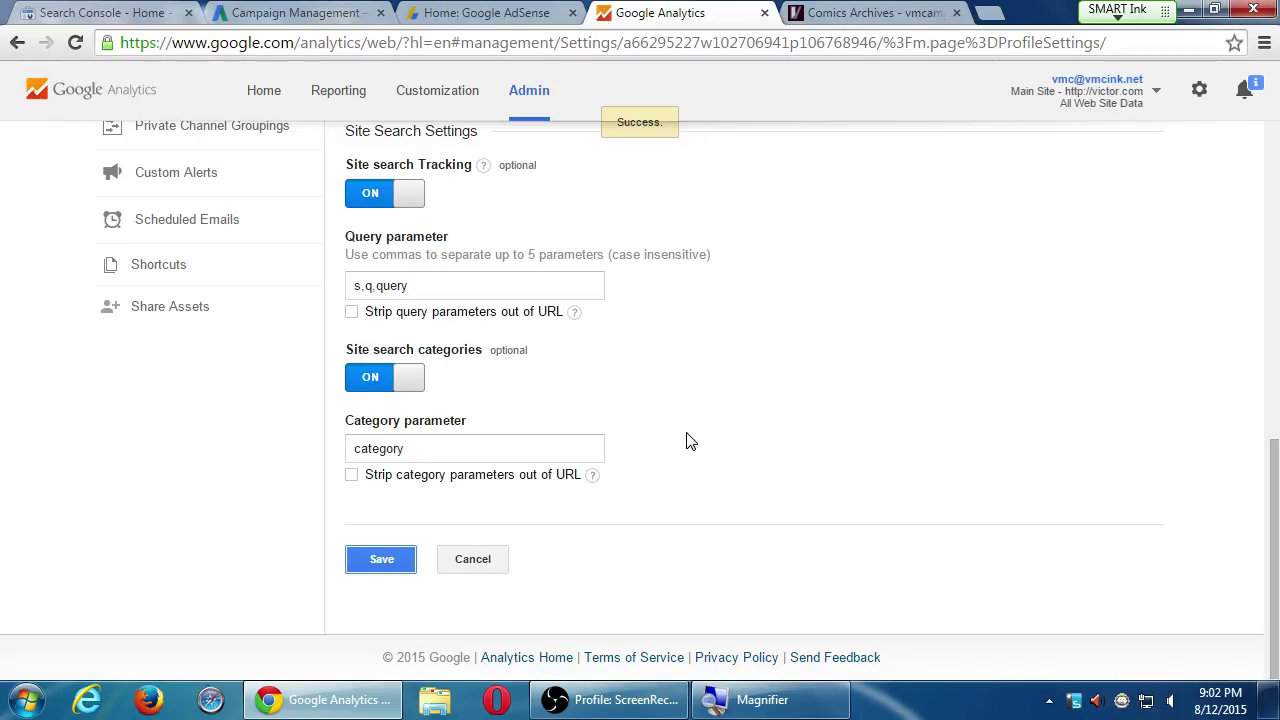
Glance at the Comics Archives tab, then return to the top of Analytics View Settings
left_click(865, 10)
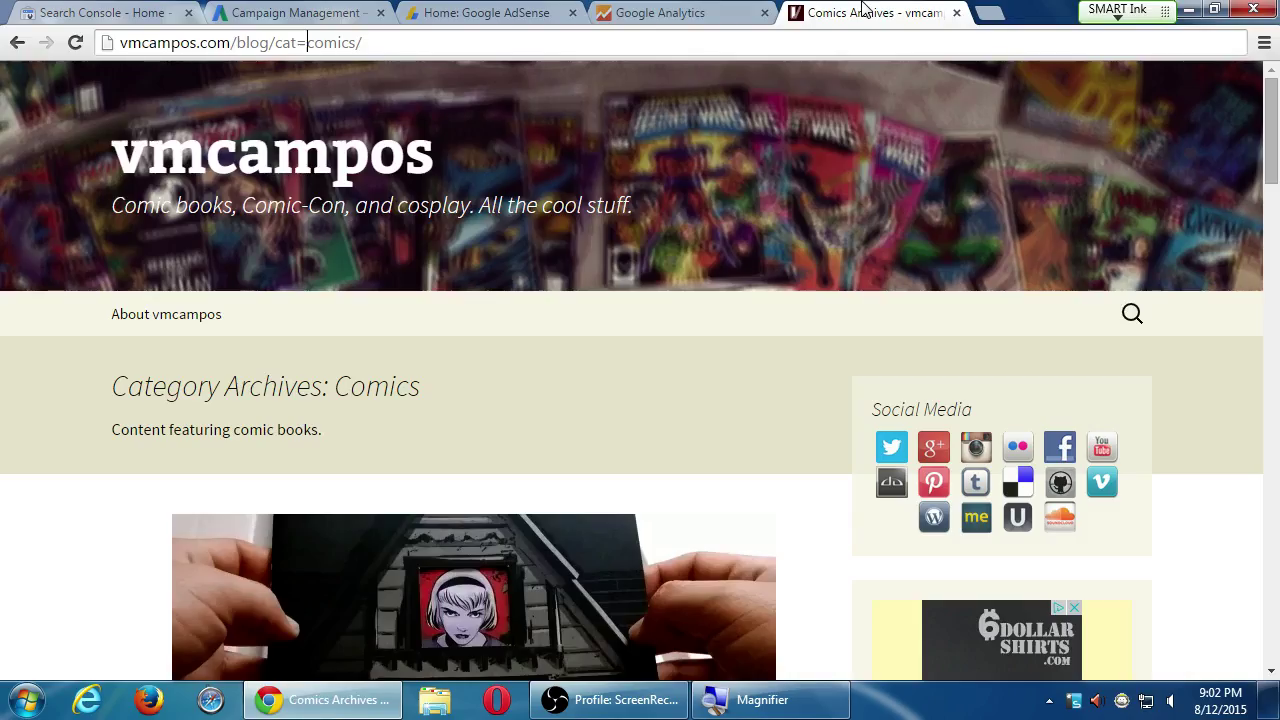
left_click(700, 12)
scroll(640, 430, "up", 5)
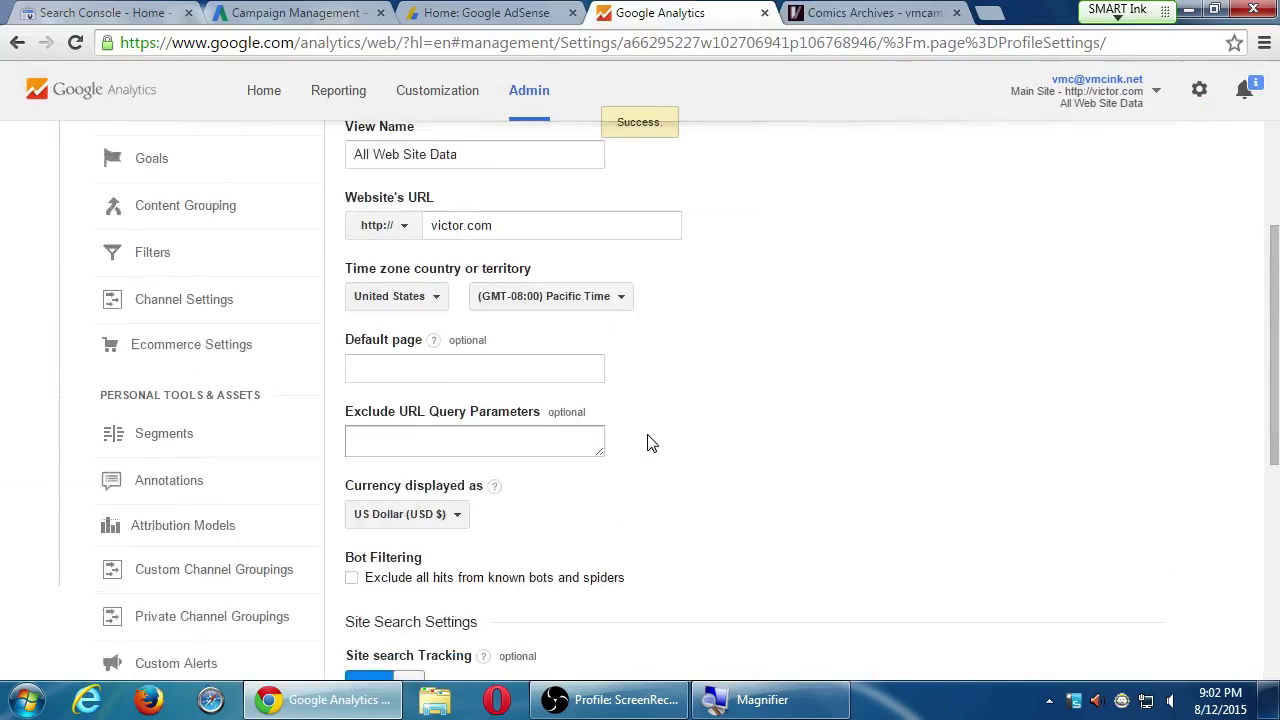
scroll(648, 443, "up", 2)
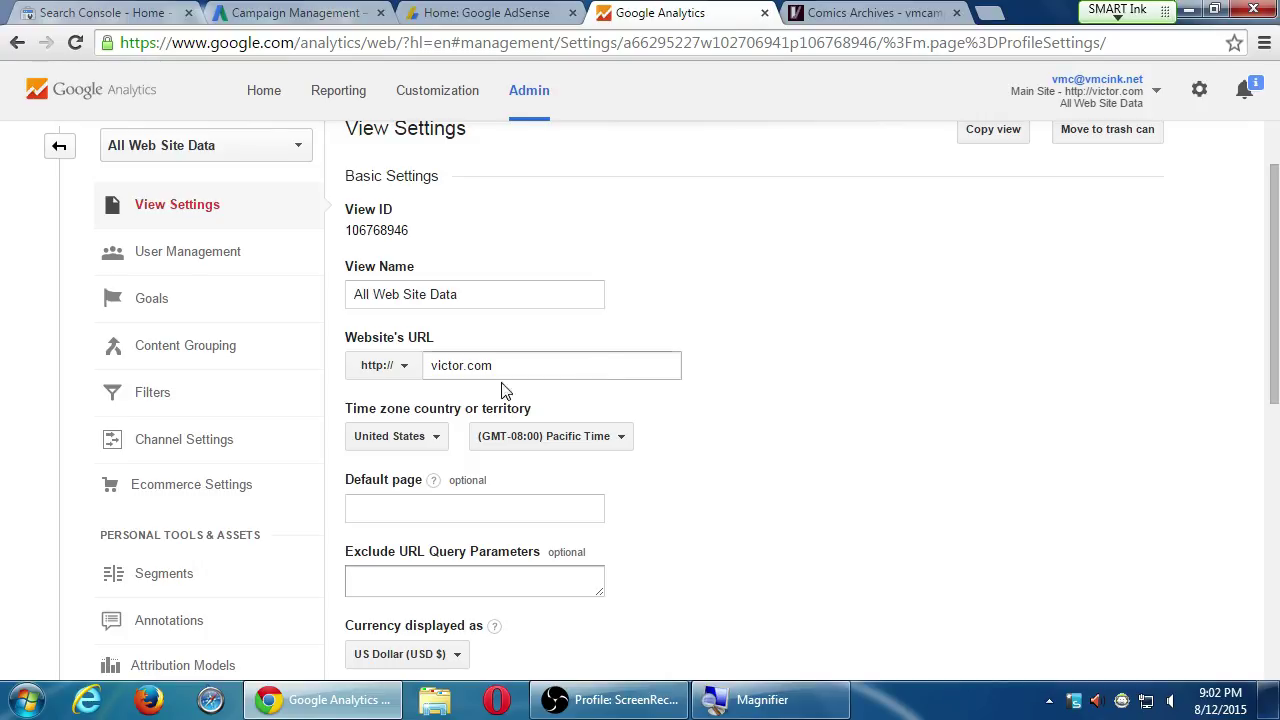
scroll(280, 405, "up", 1)
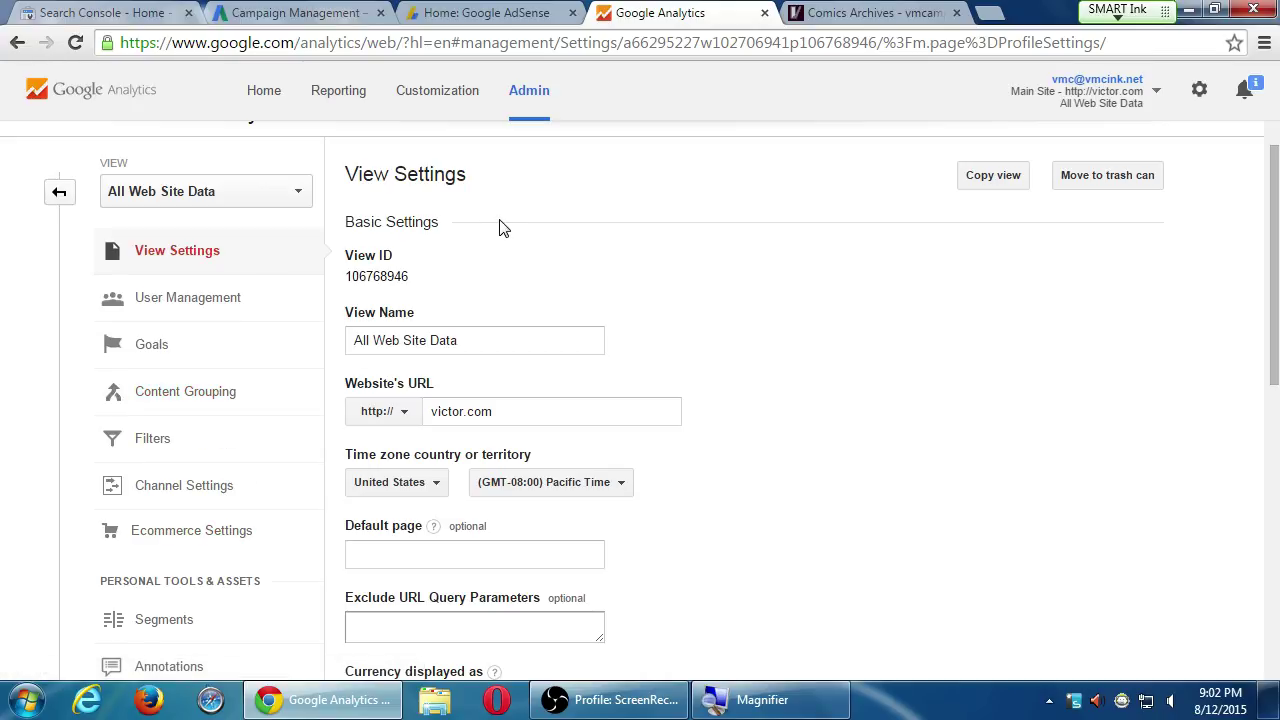
Open Goals from the Admin view column for All Web Site Data
left_click(162, 346)
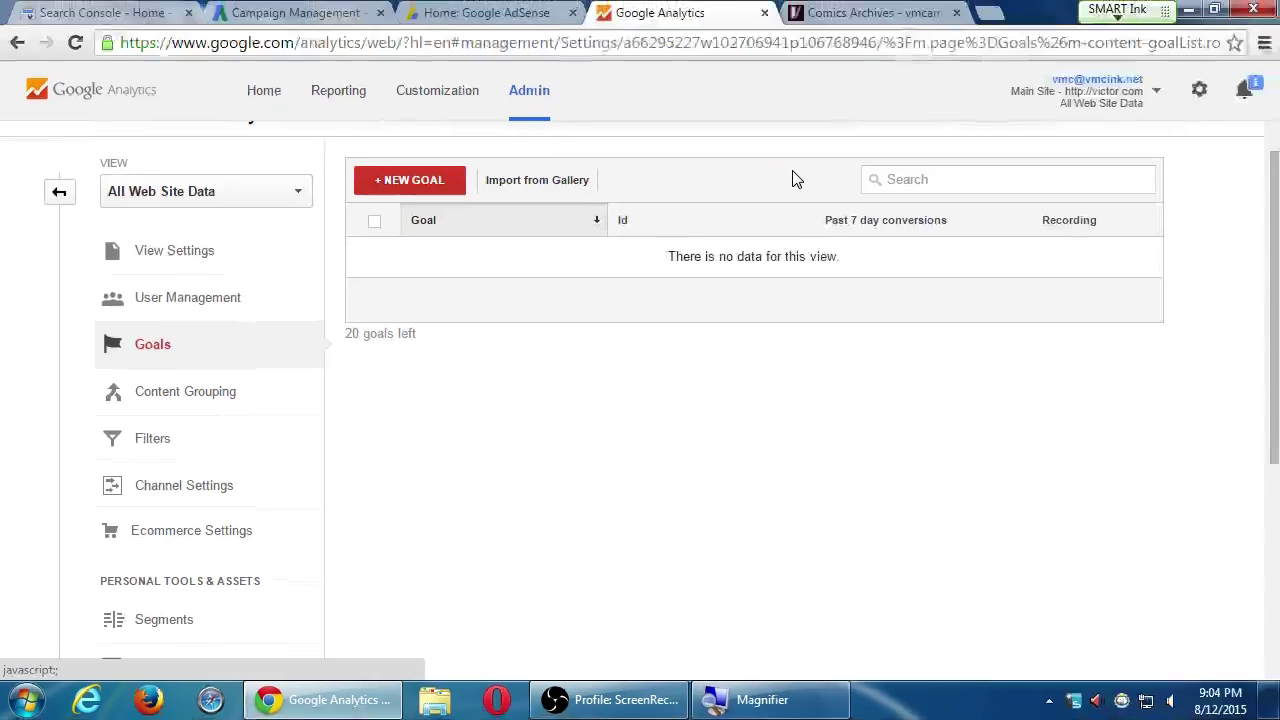
left_click(546, 190)
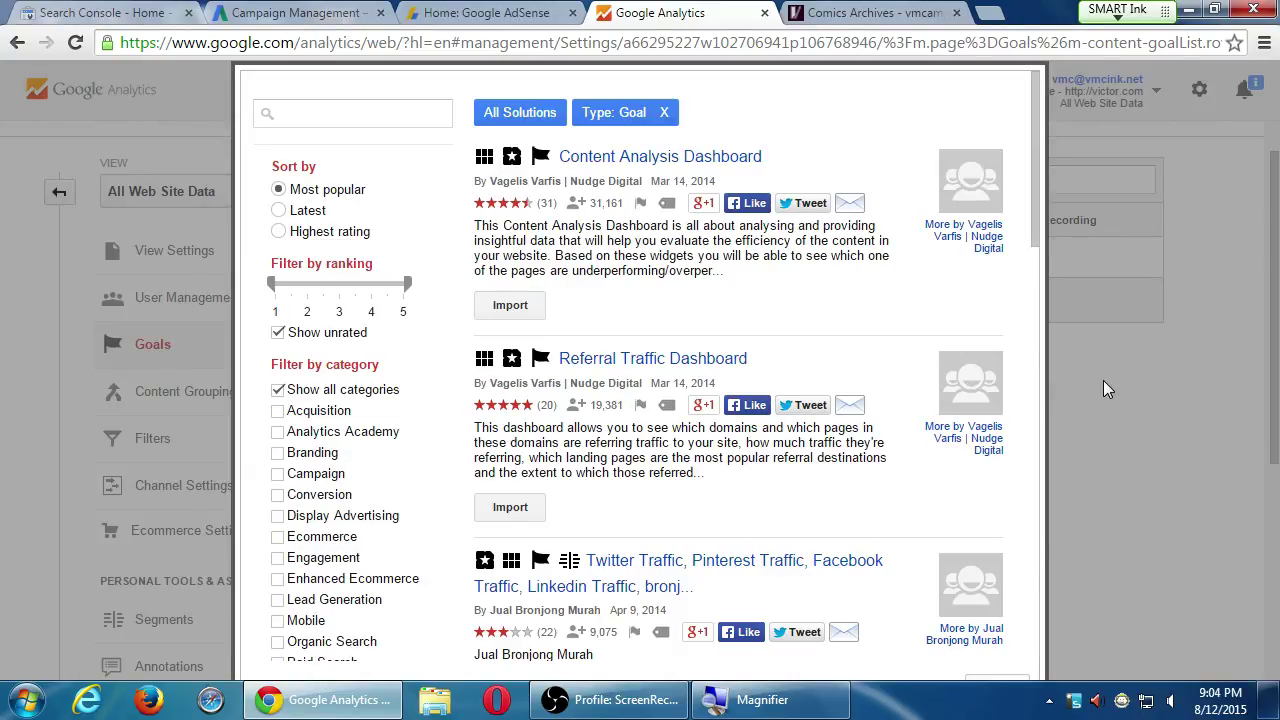
left_click(993, 684)
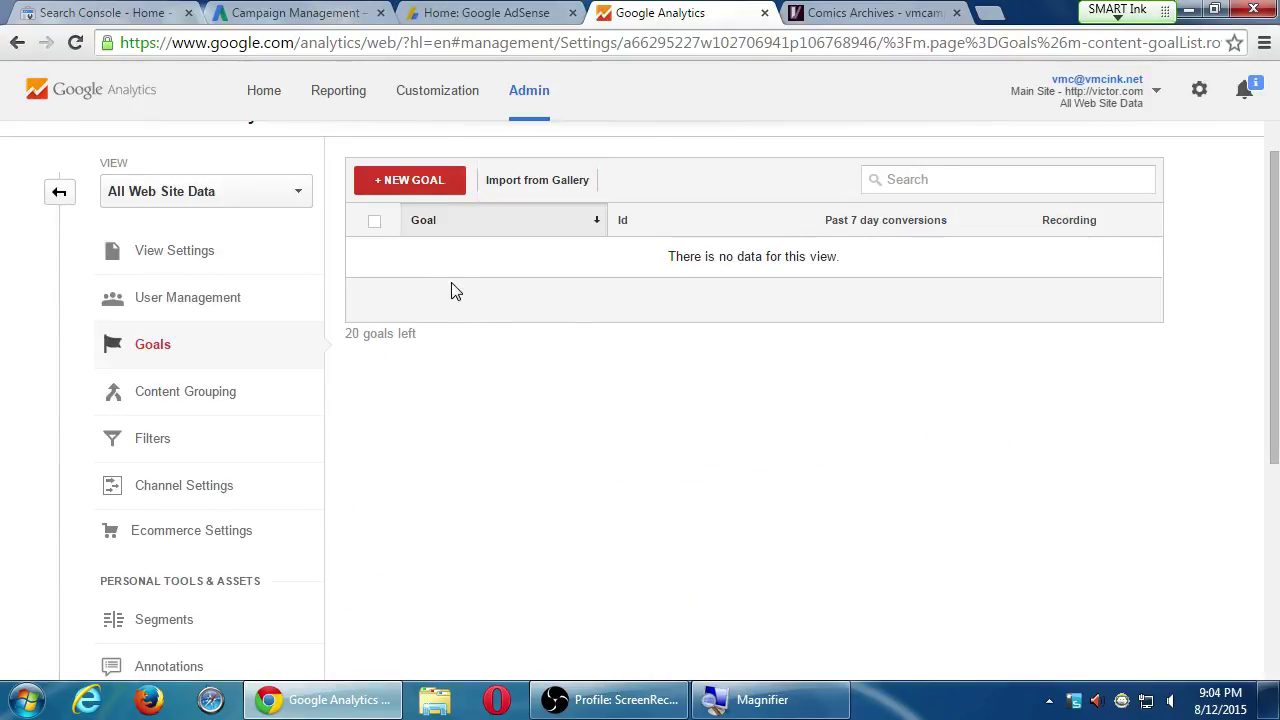
Create a new goal using the Custom option and proceed to Goal description
left_click(412, 182)
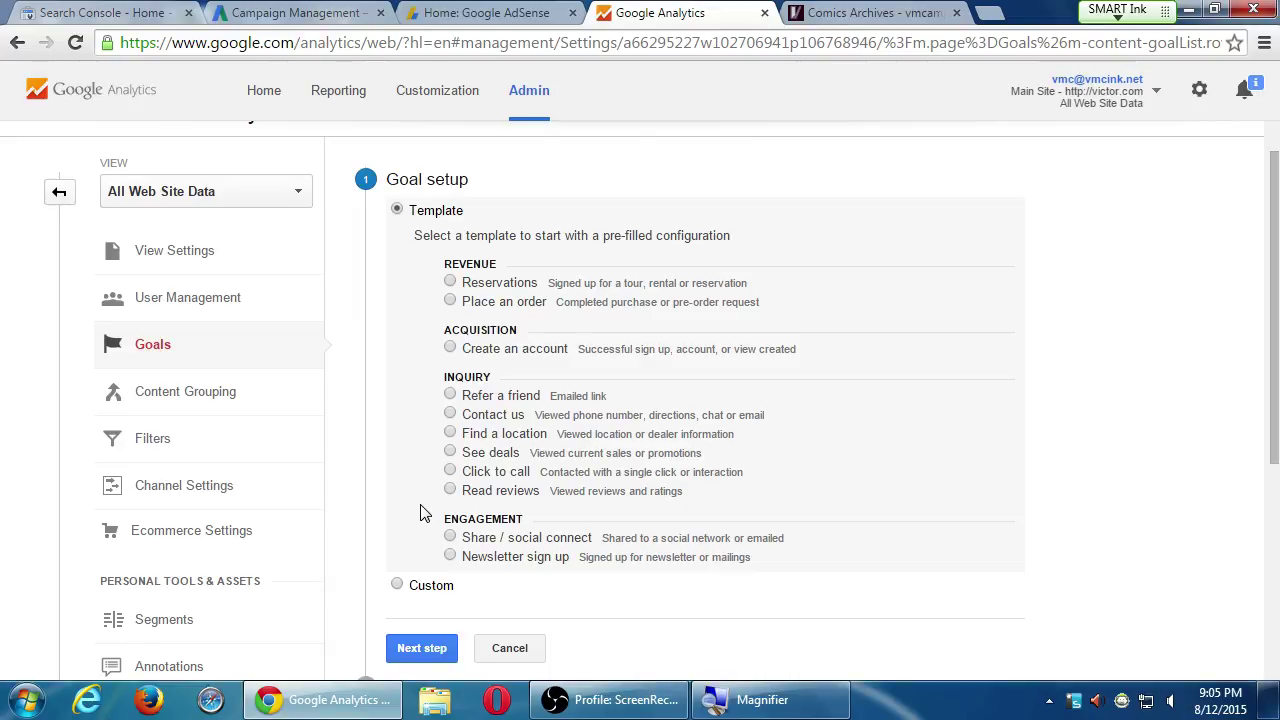
left_click(397, 585)
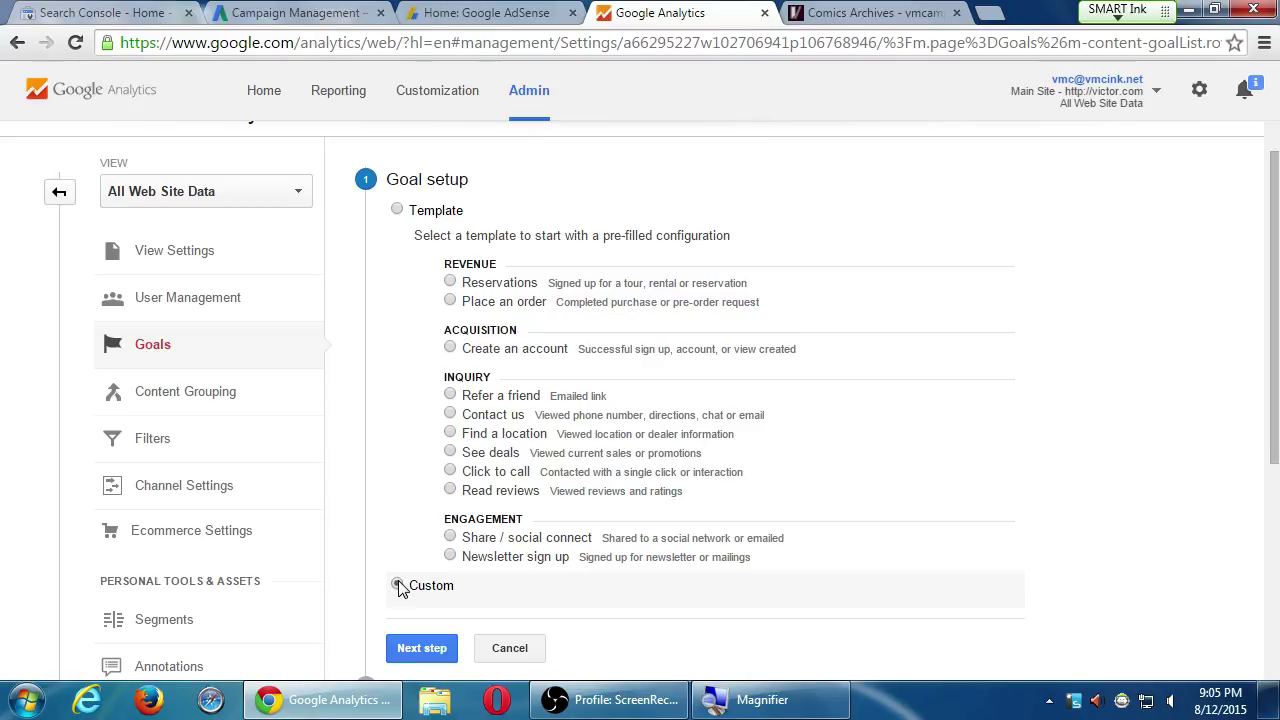
left_click(421, 648)
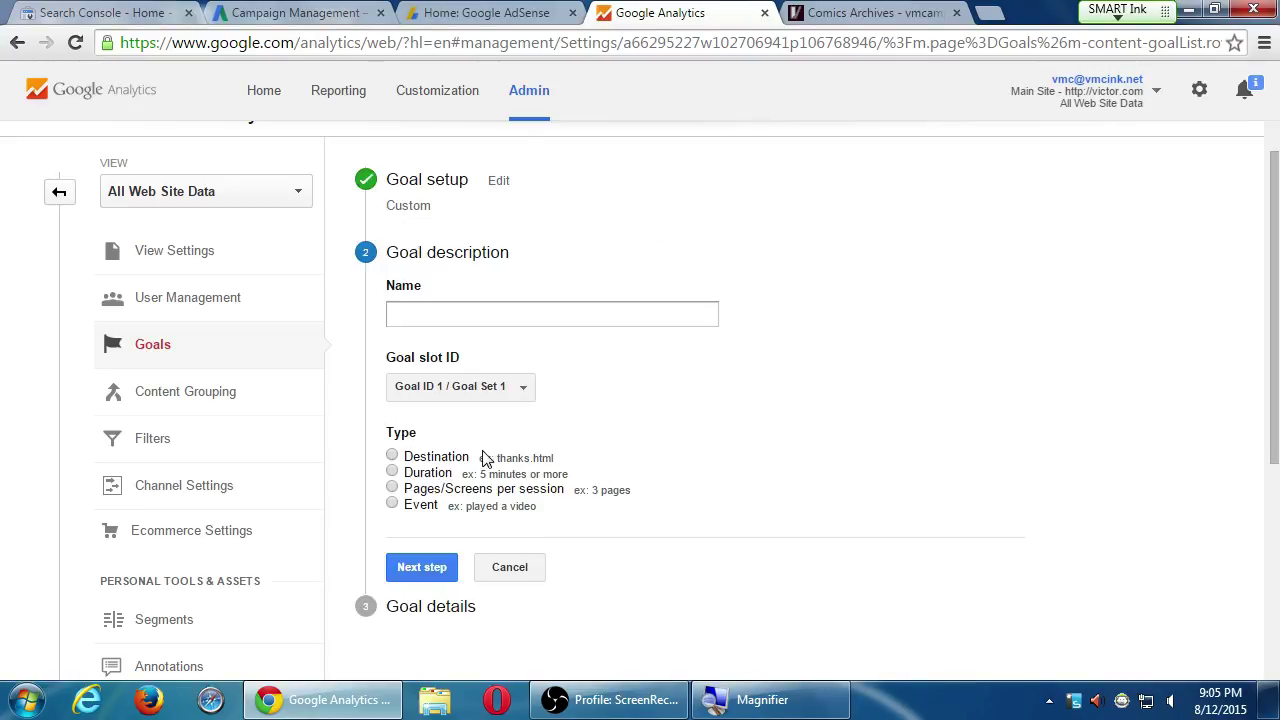
Name the custom goal 'Subscribed to Newsletter', keeping slot Goal ID 1
left_click(505, 316)
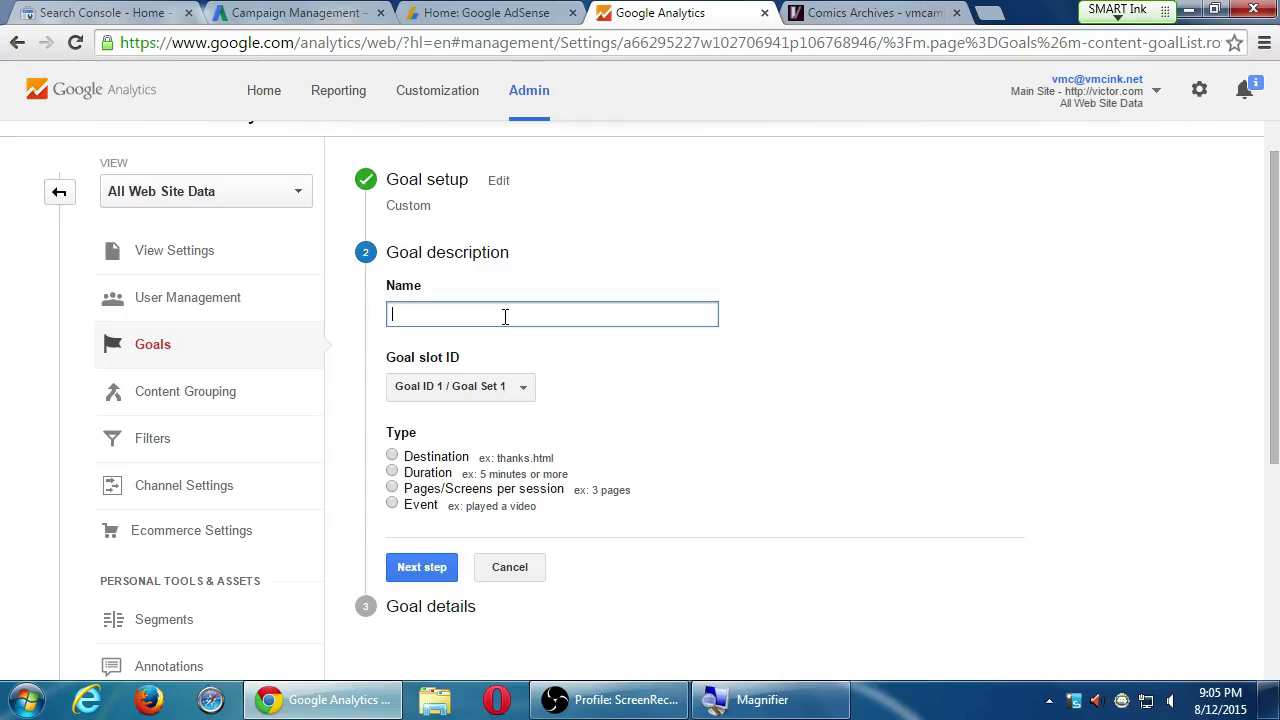
type("Subscribed to Newsletter")
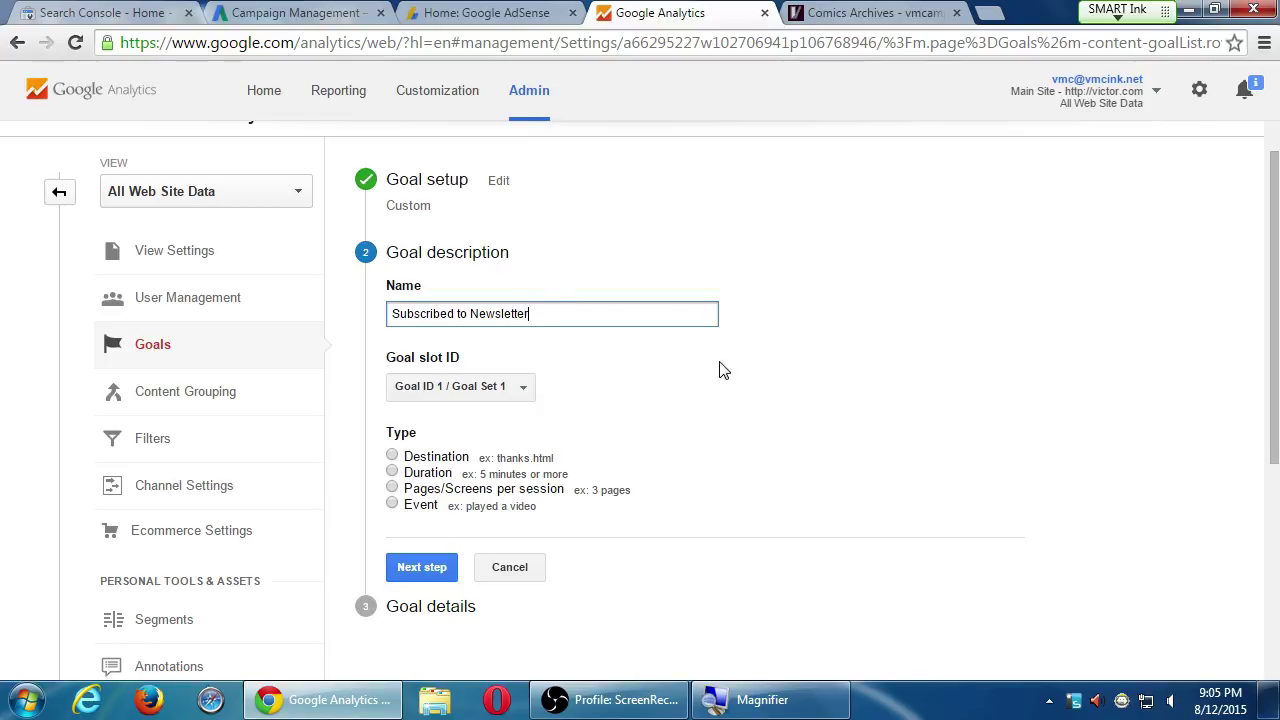
left_click(522, 387)
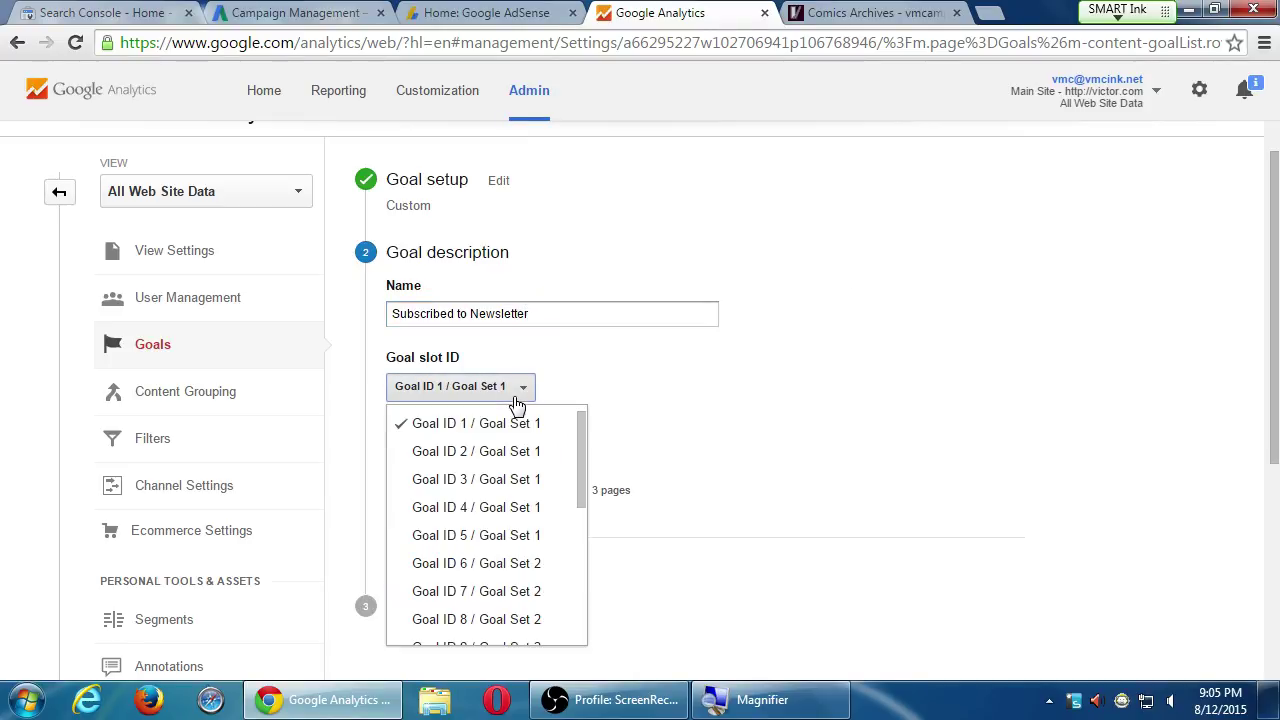
left_click(578, 311)
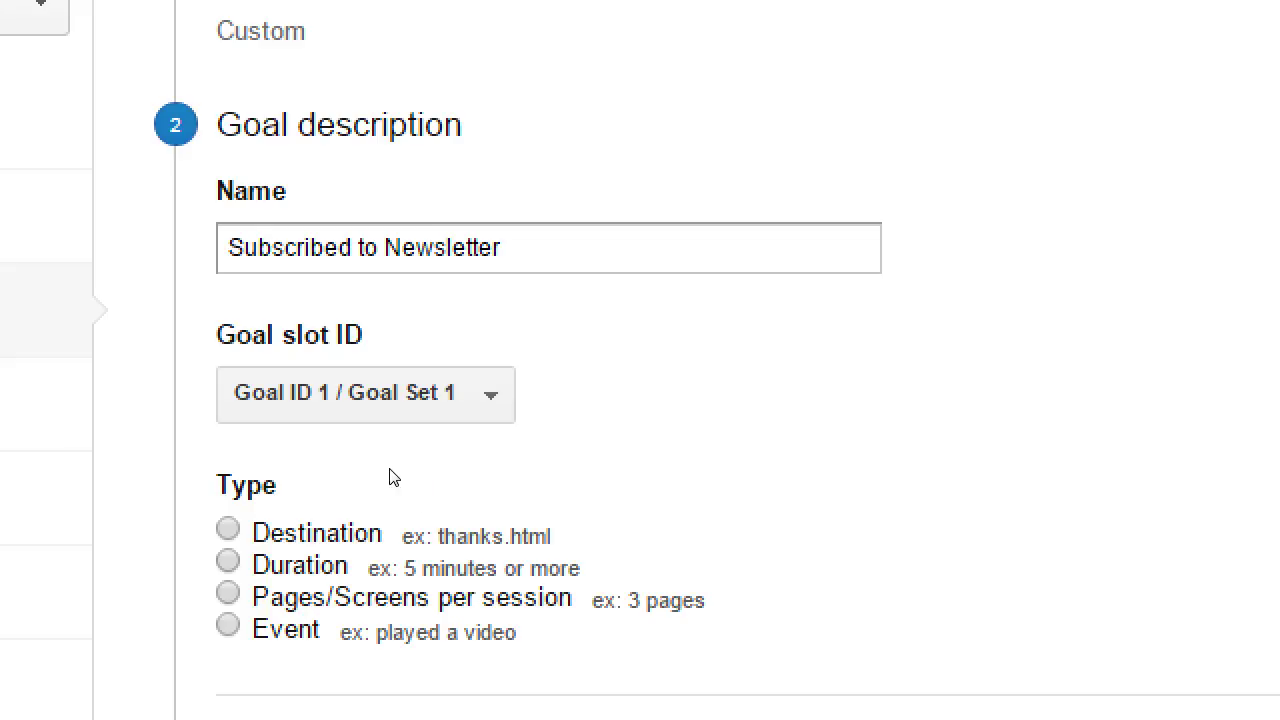
Set the goal type to Destination
key("Down")
key("Down")
key("space")
key("Down")
key("Down")
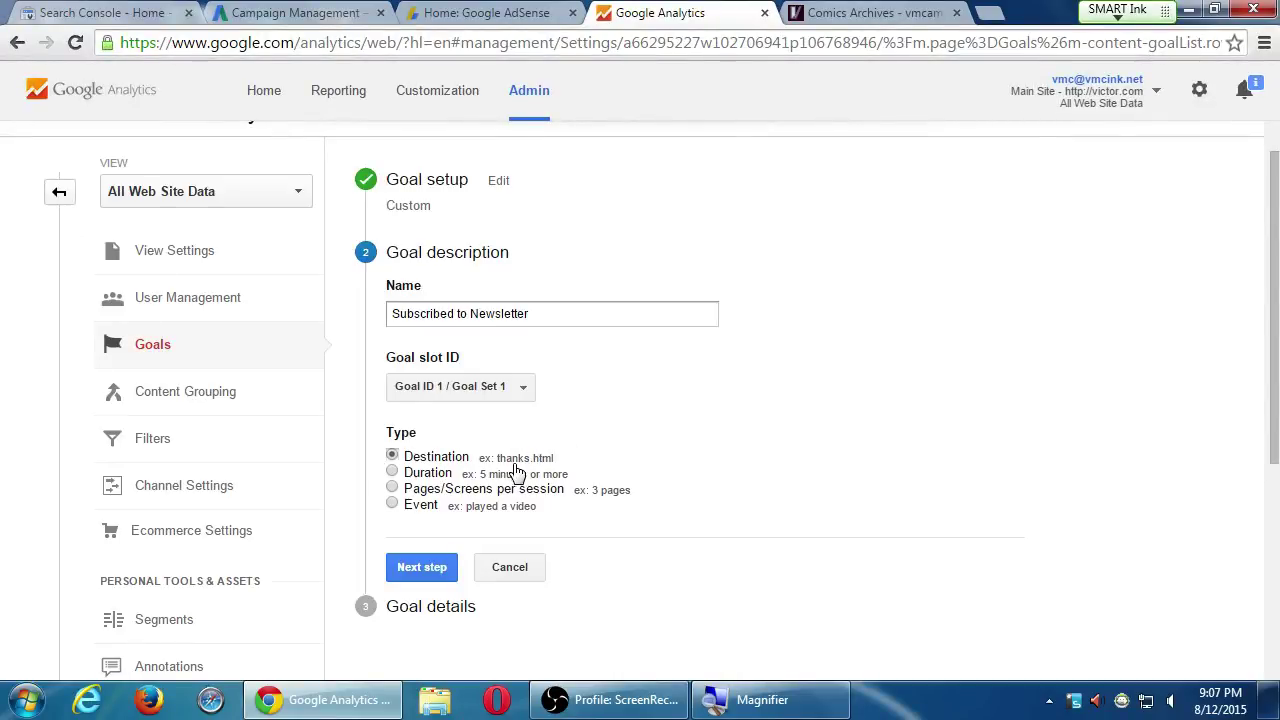
In the goal details, enter victor.com/subscribed as the destination
left_click(422, 568)
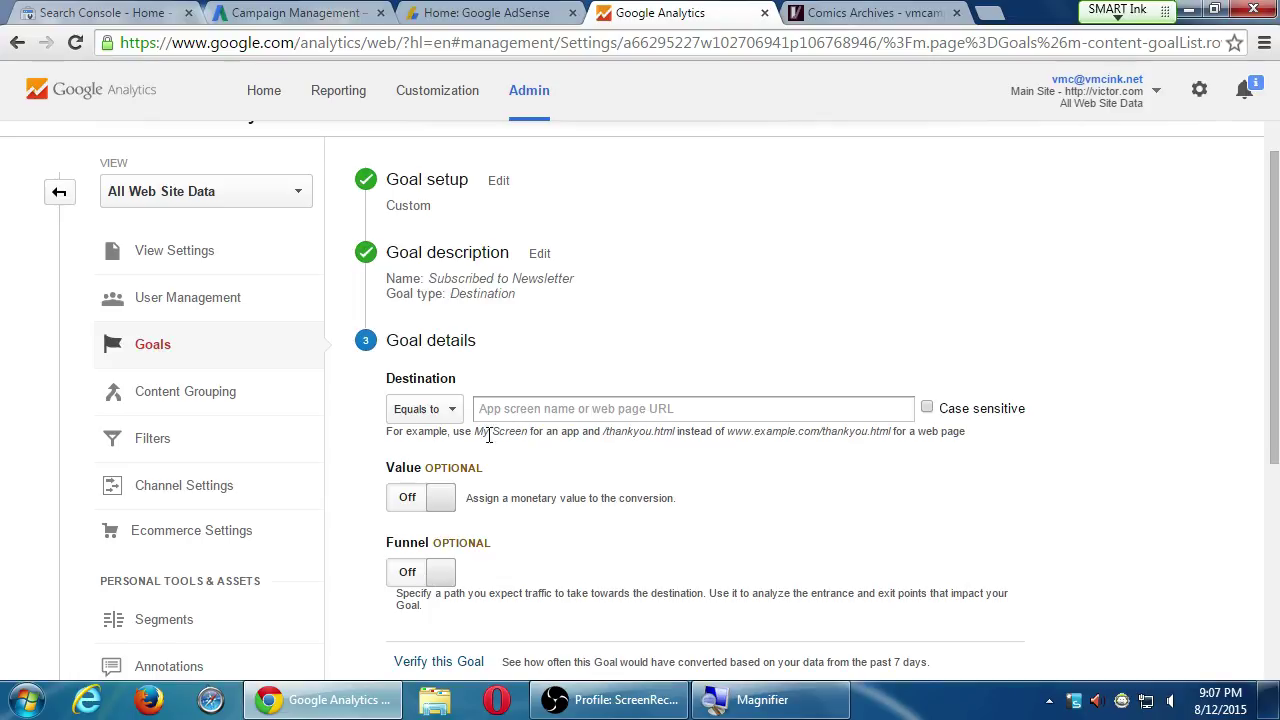
left_click(512, 413)
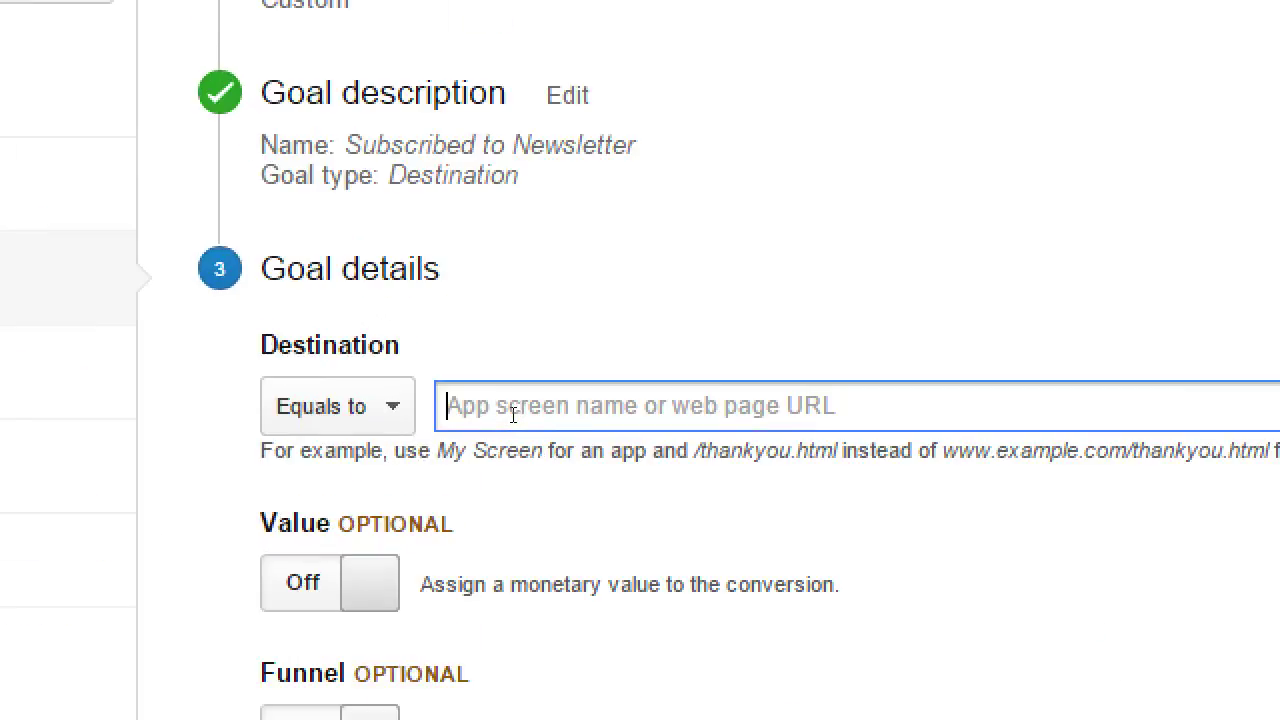
type("subscribed")
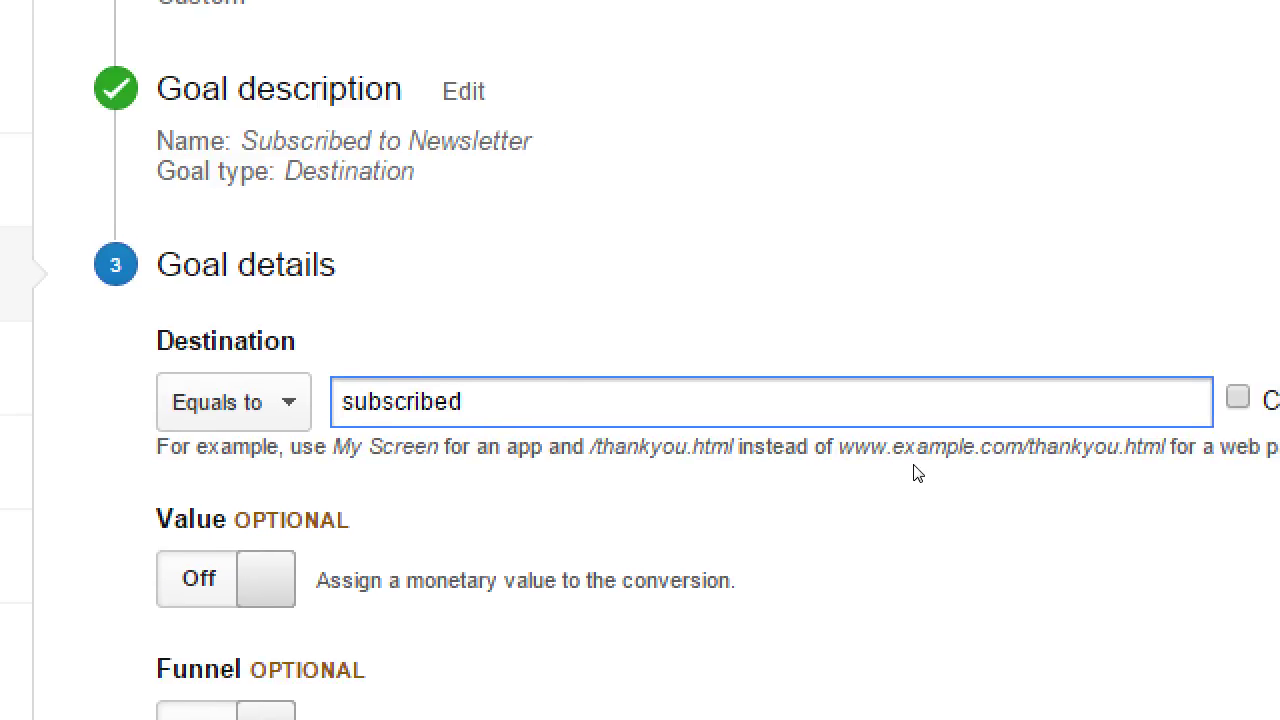
key("Home")
type("victor.com/")
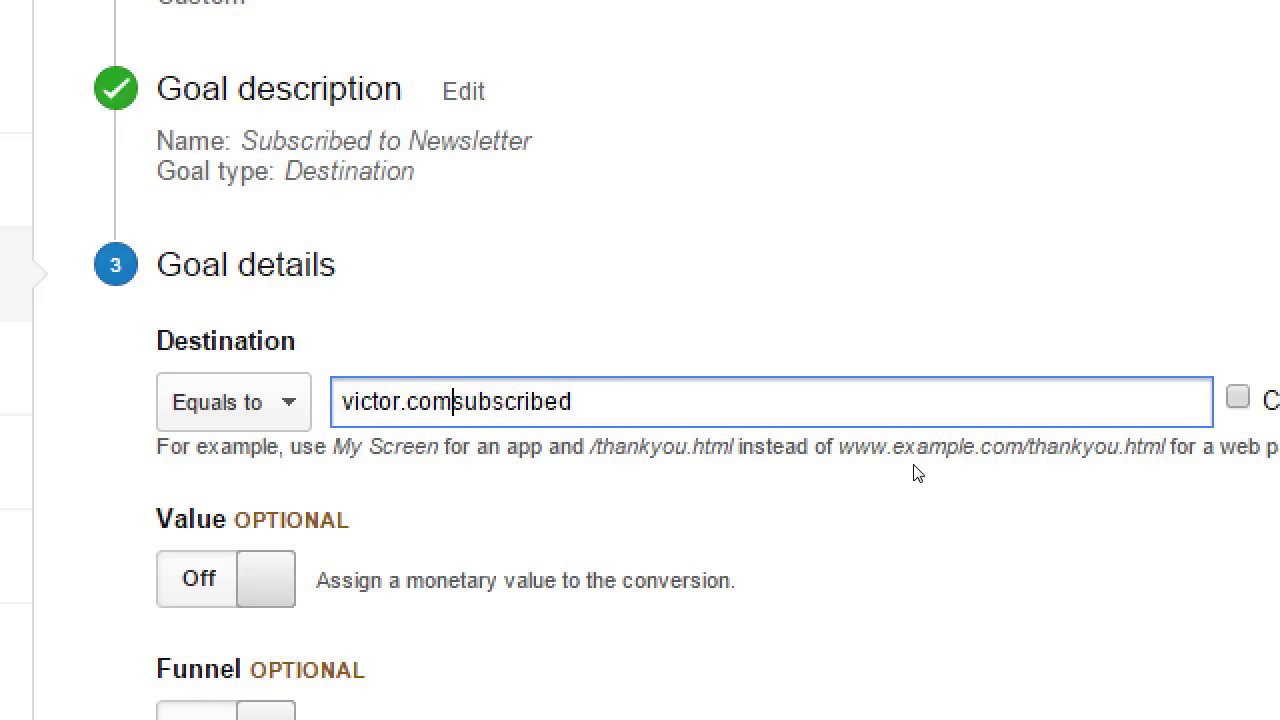
key("Home")
key("shift+End")
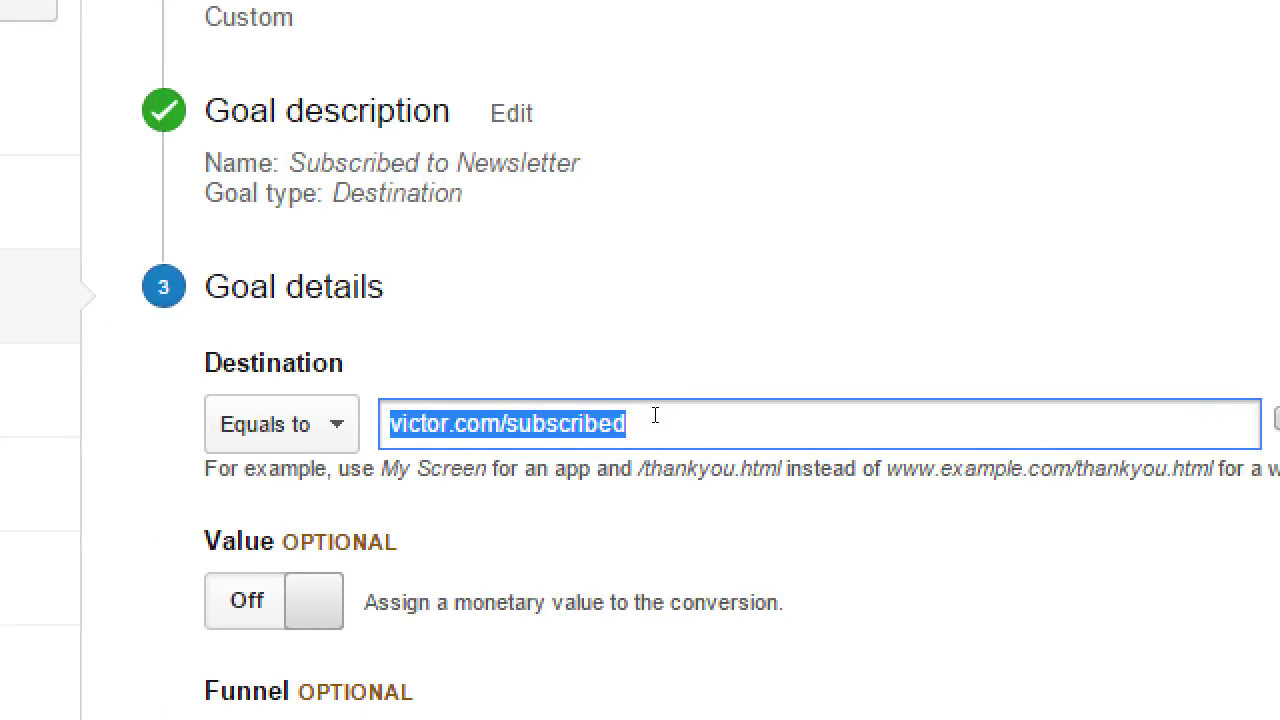
left_click(654, 414)
Keep the destination match type on Equals to
left_click(281, 424)
key("Down")
key("Down")
key("Down")
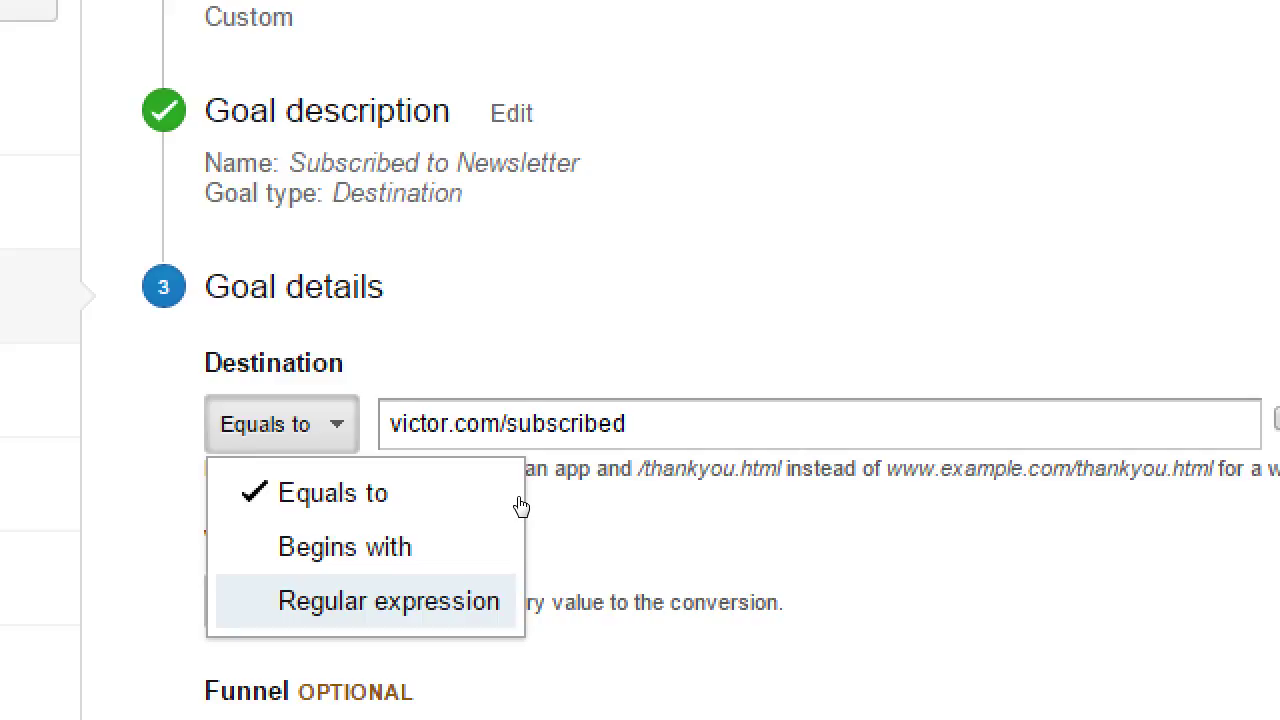
left_click(356, 418)
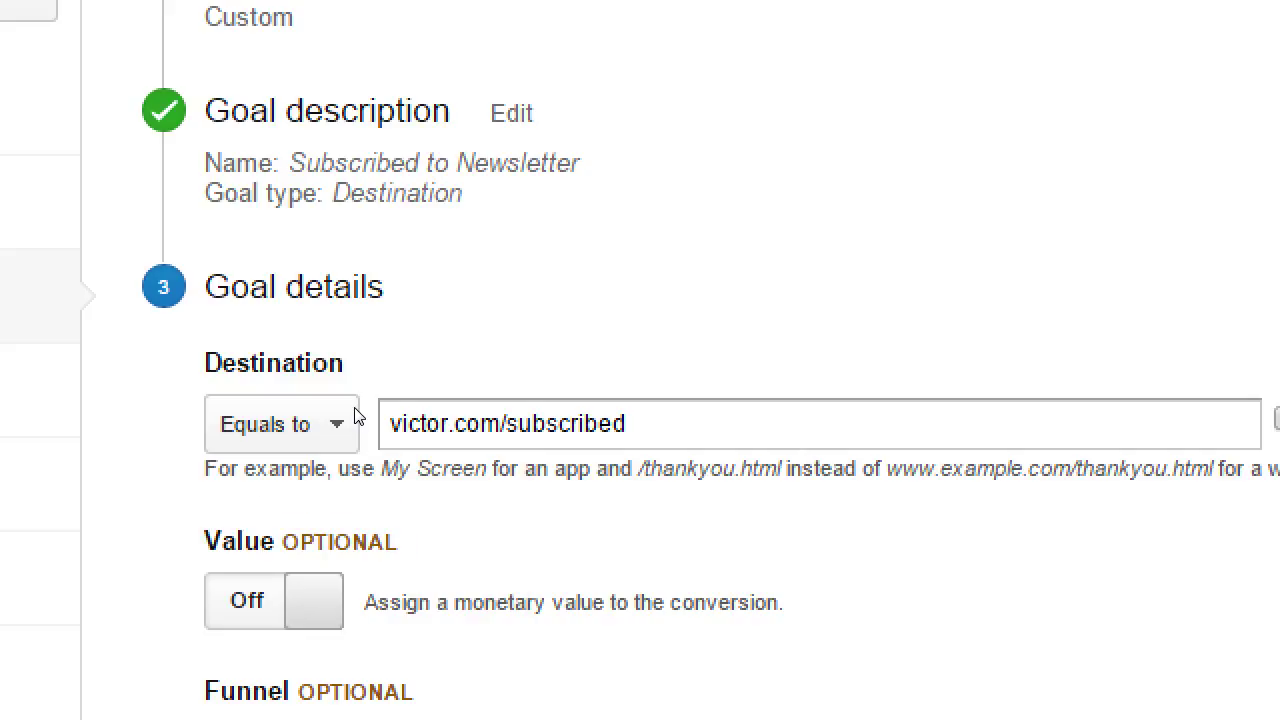
scroll(355, 415, "down", 1)
scroll(361, 505, "down", 2)
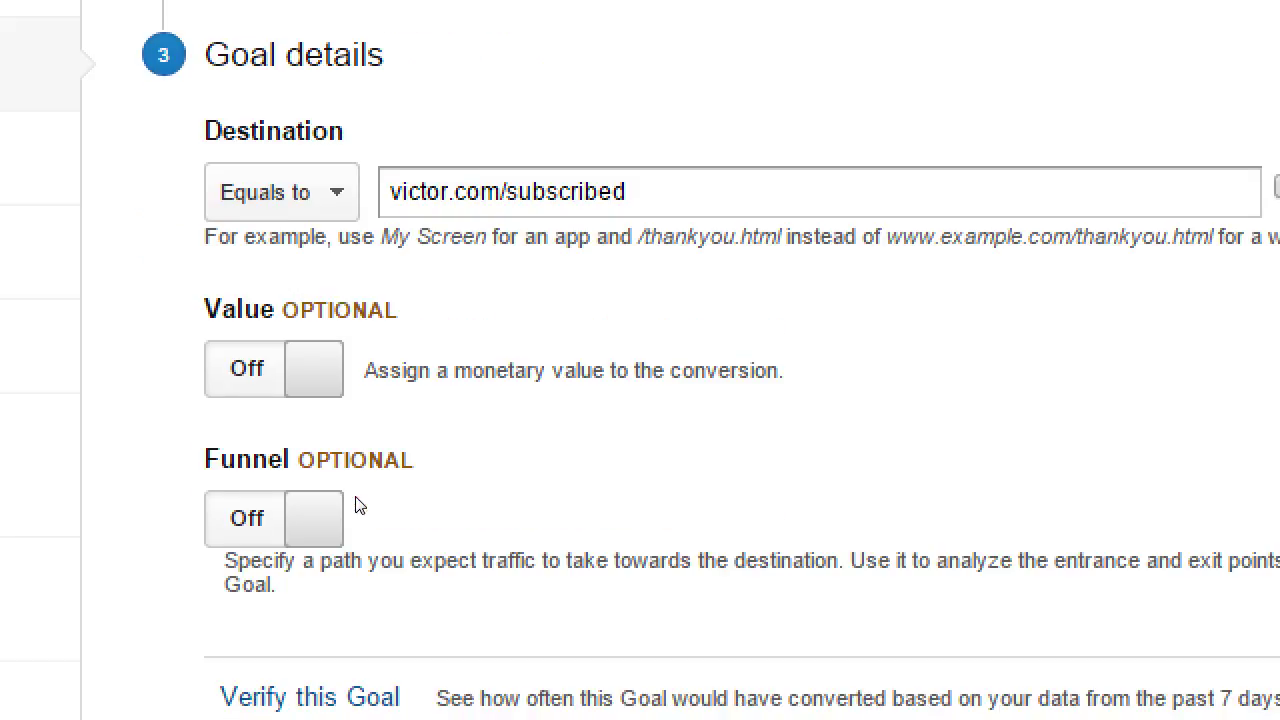
Turn Value on with 1 $USD and switch the Funnel on
left_click(422, 400)
left_click(478, 381)
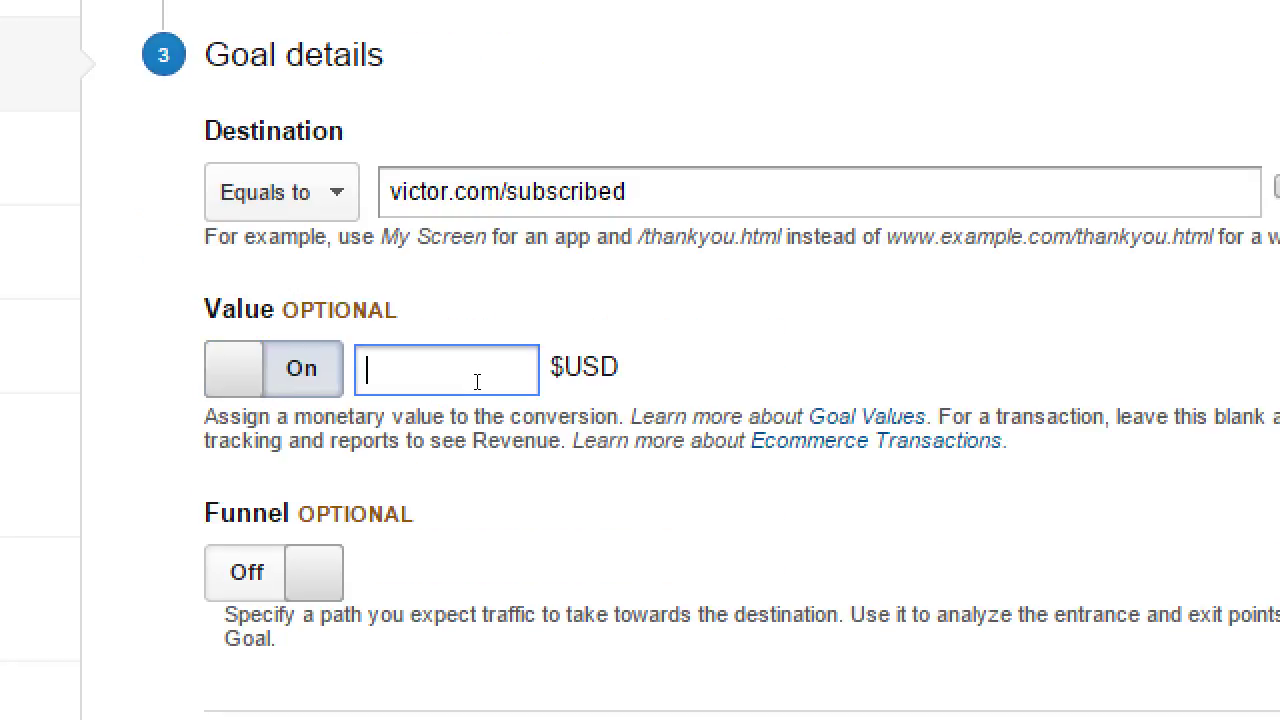
type("1")
key("Tab")
key("space")
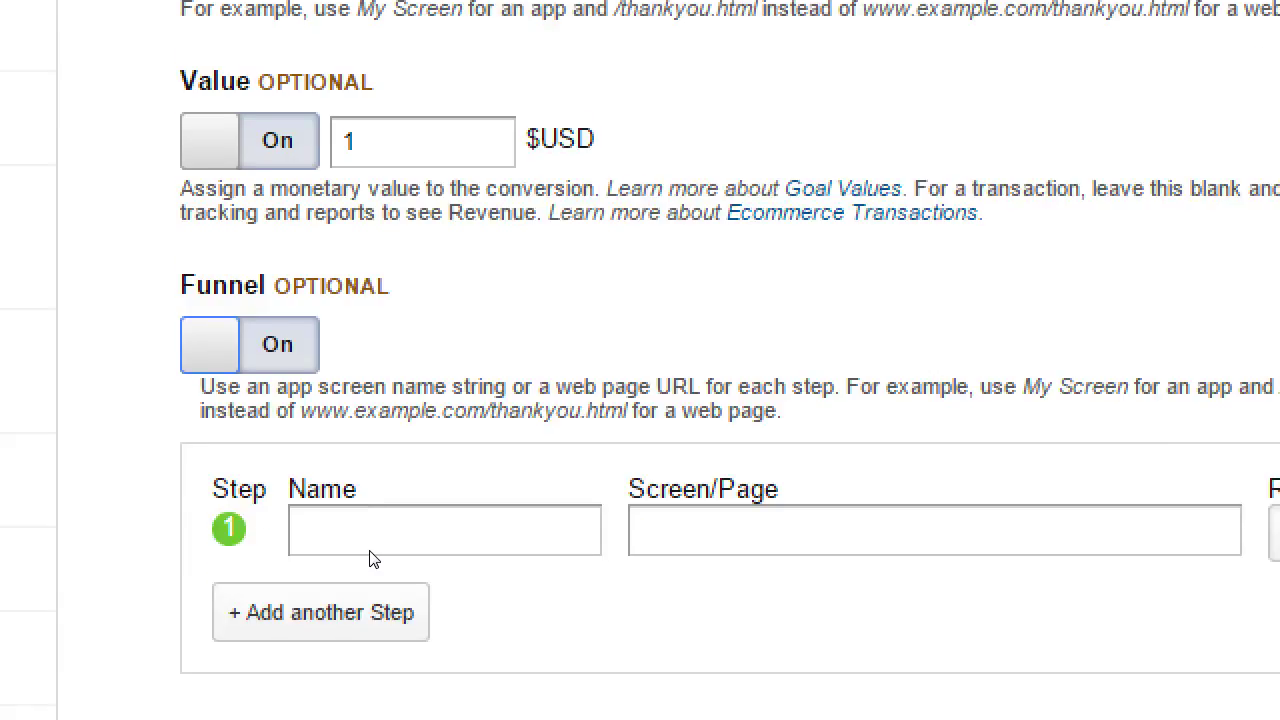
Add funnel steps Home (victor.com) and Blog (victor.com/blog)
left_click(463, 531)
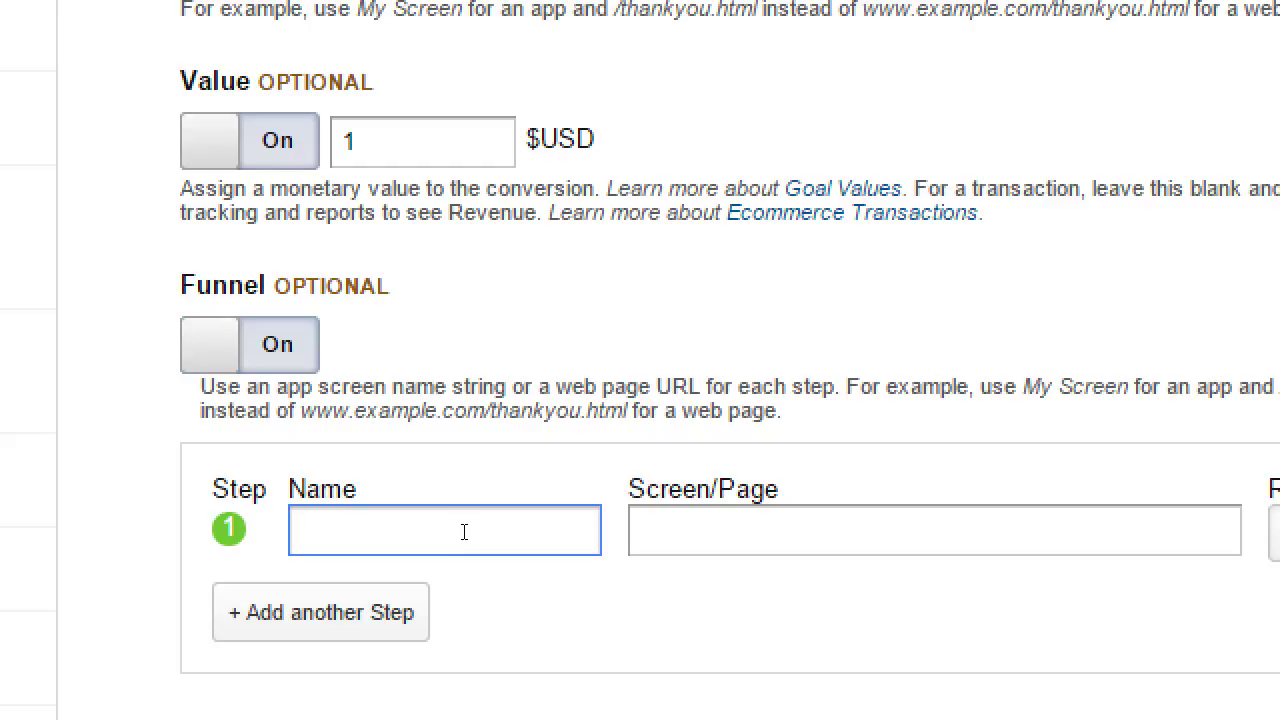
type("Home")
key("Tab")
type("victor.com")
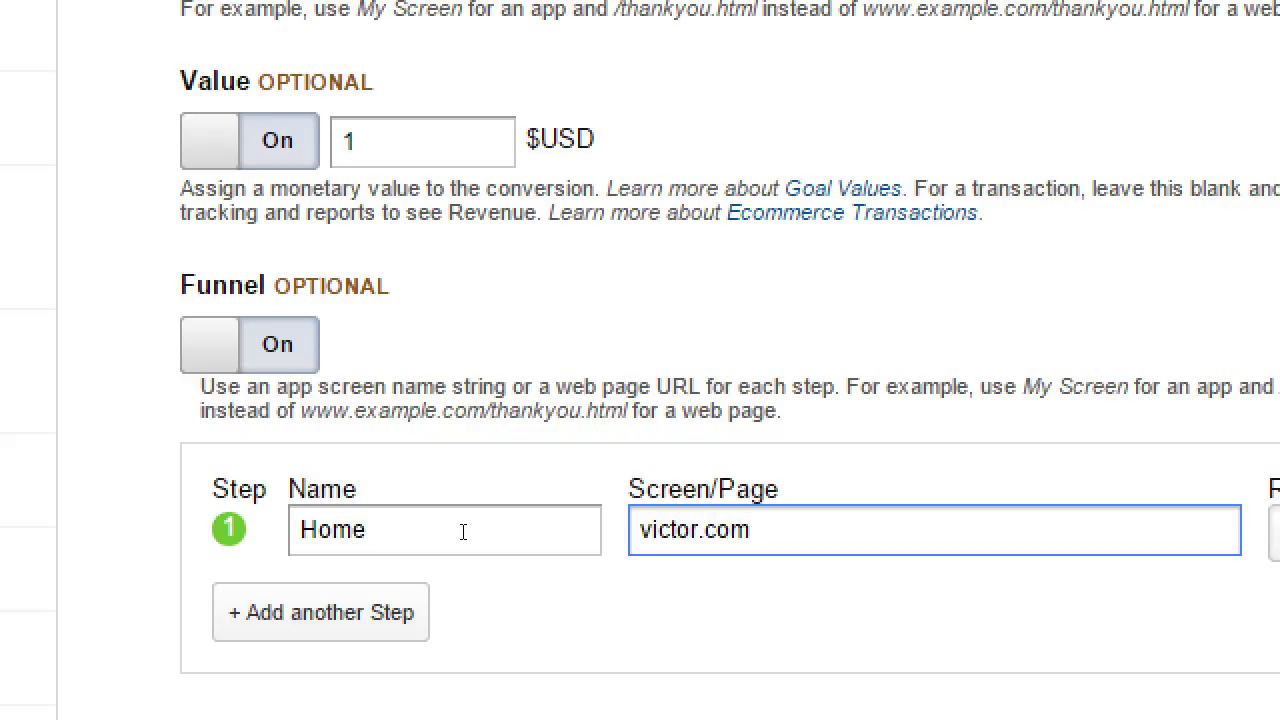
left_click(434, 588)
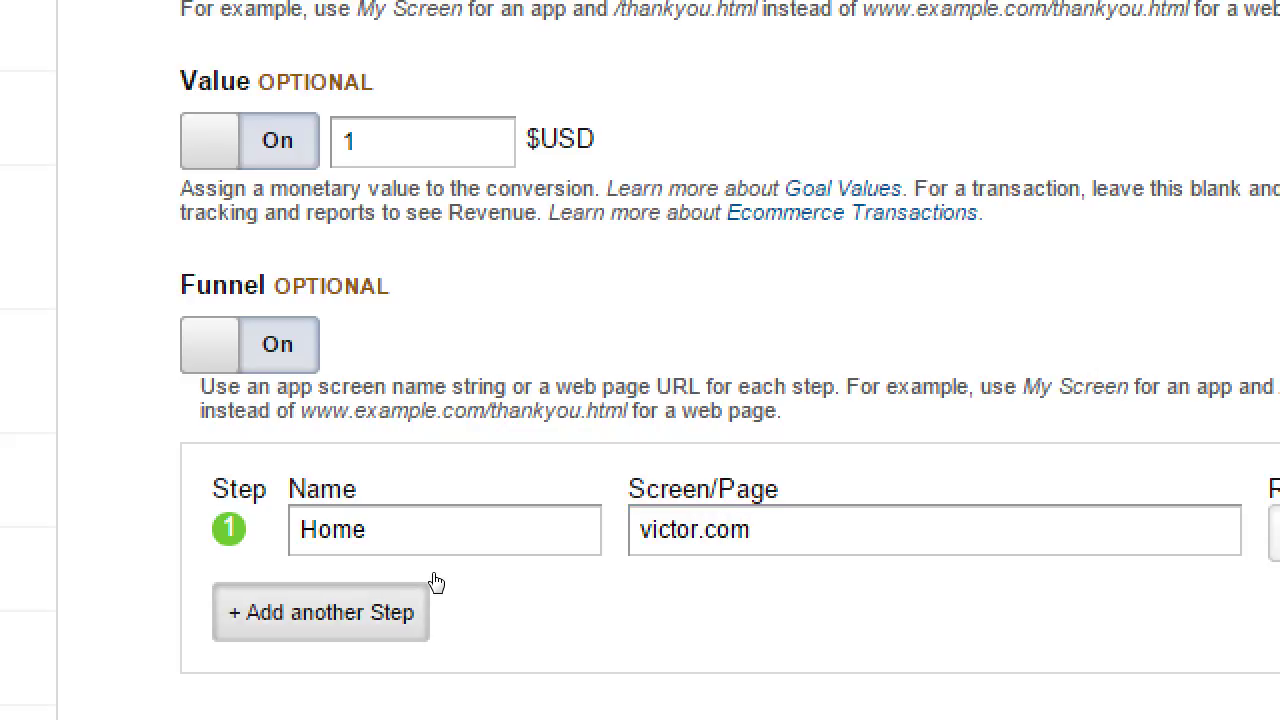
type("Blog")
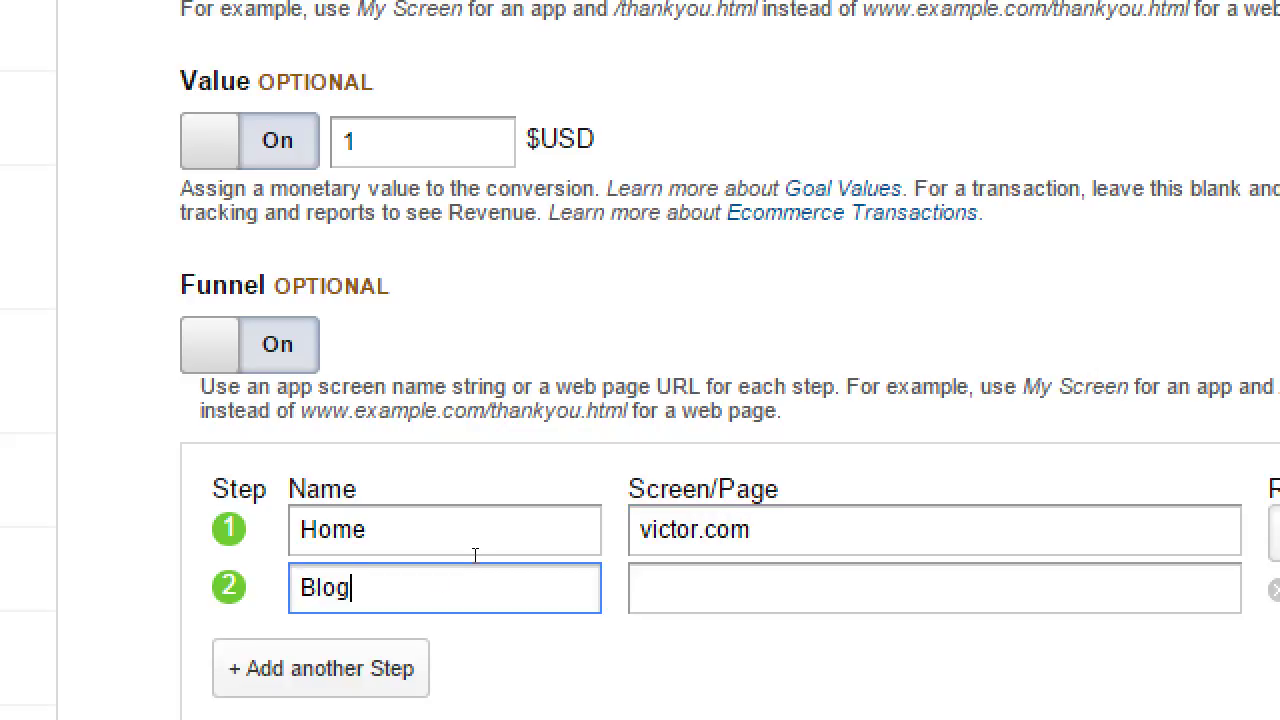
key("Tab")
type("vict")
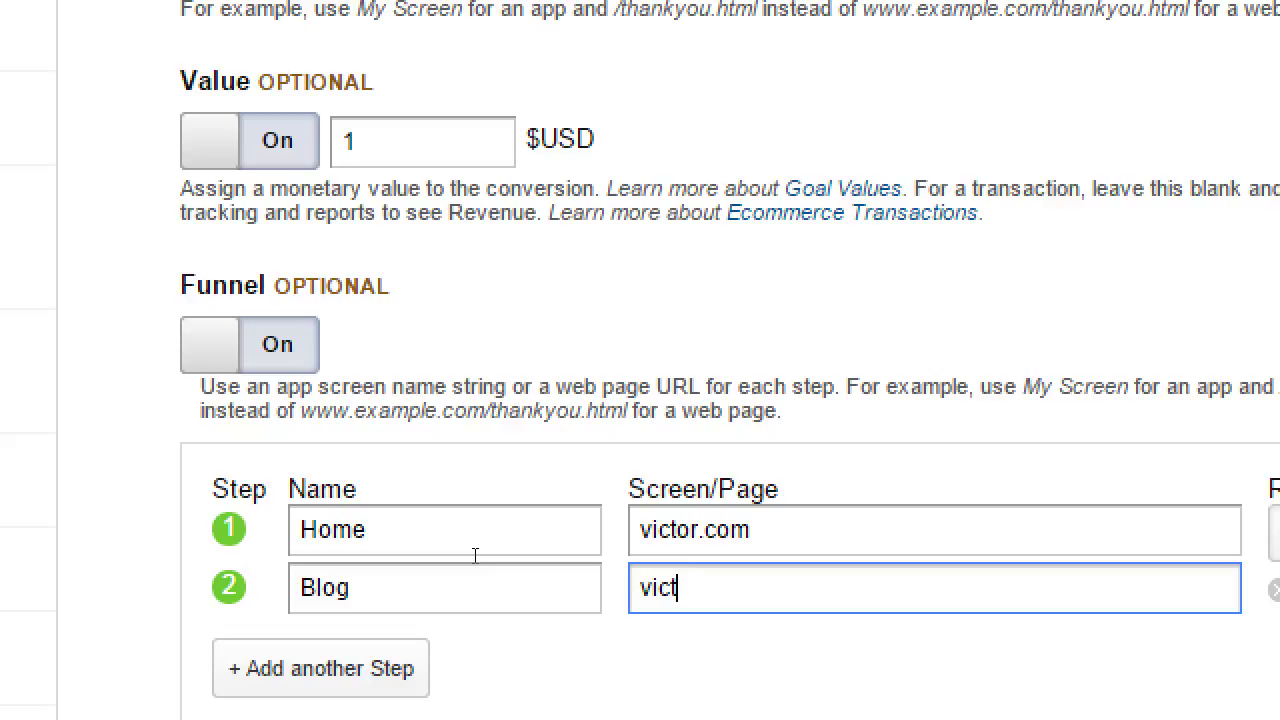
type("or.com/blog")
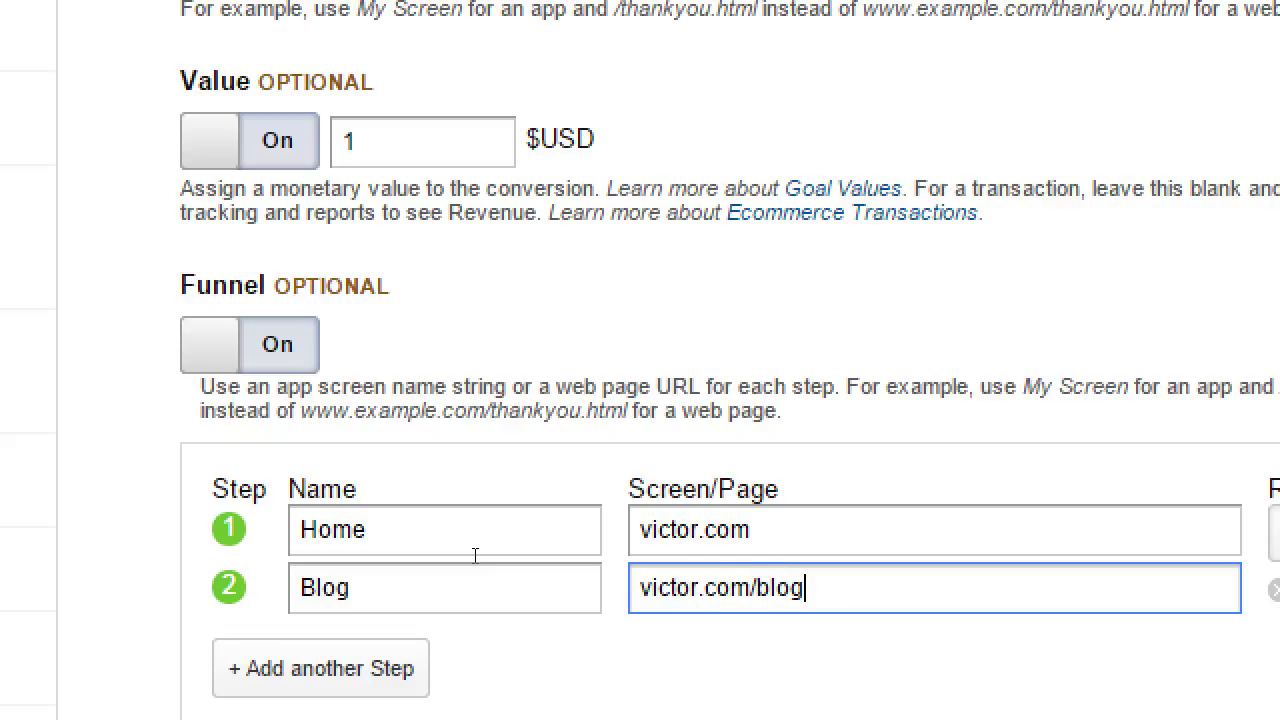
Add a third funnel step, Confirmation, at victor.com/subscribed
key("Tab")
key("Return")
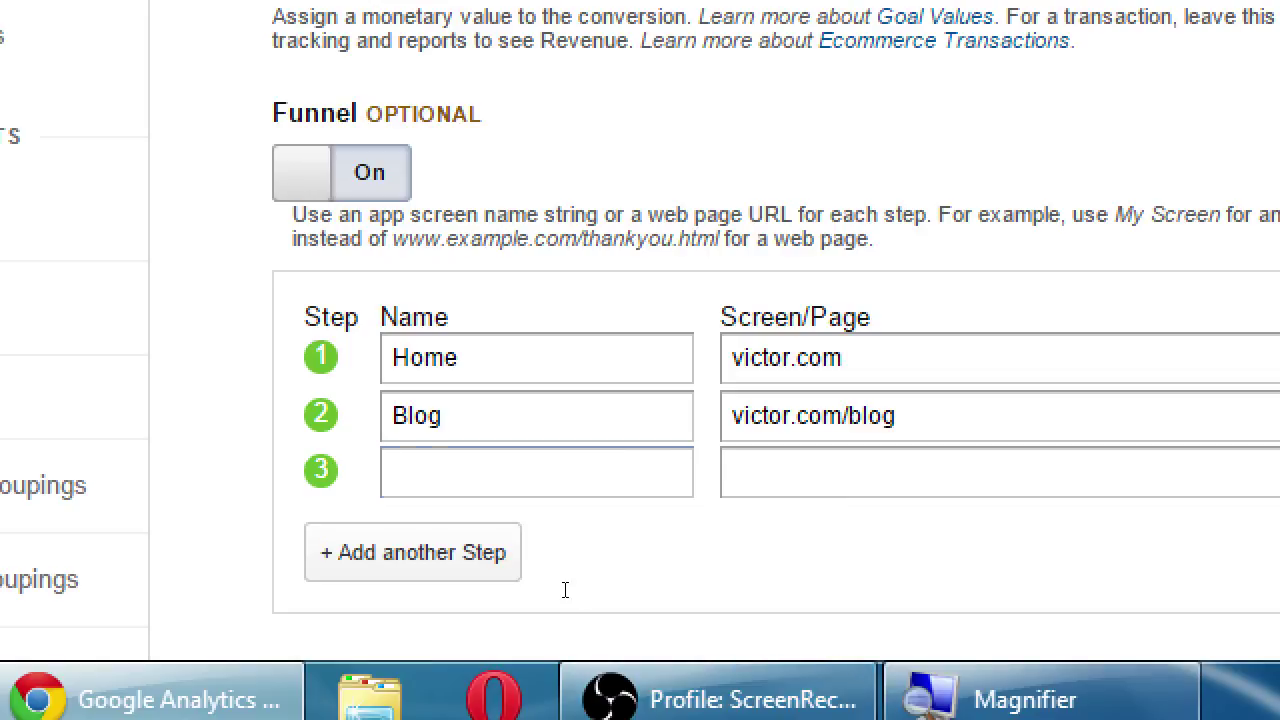
type("Co")
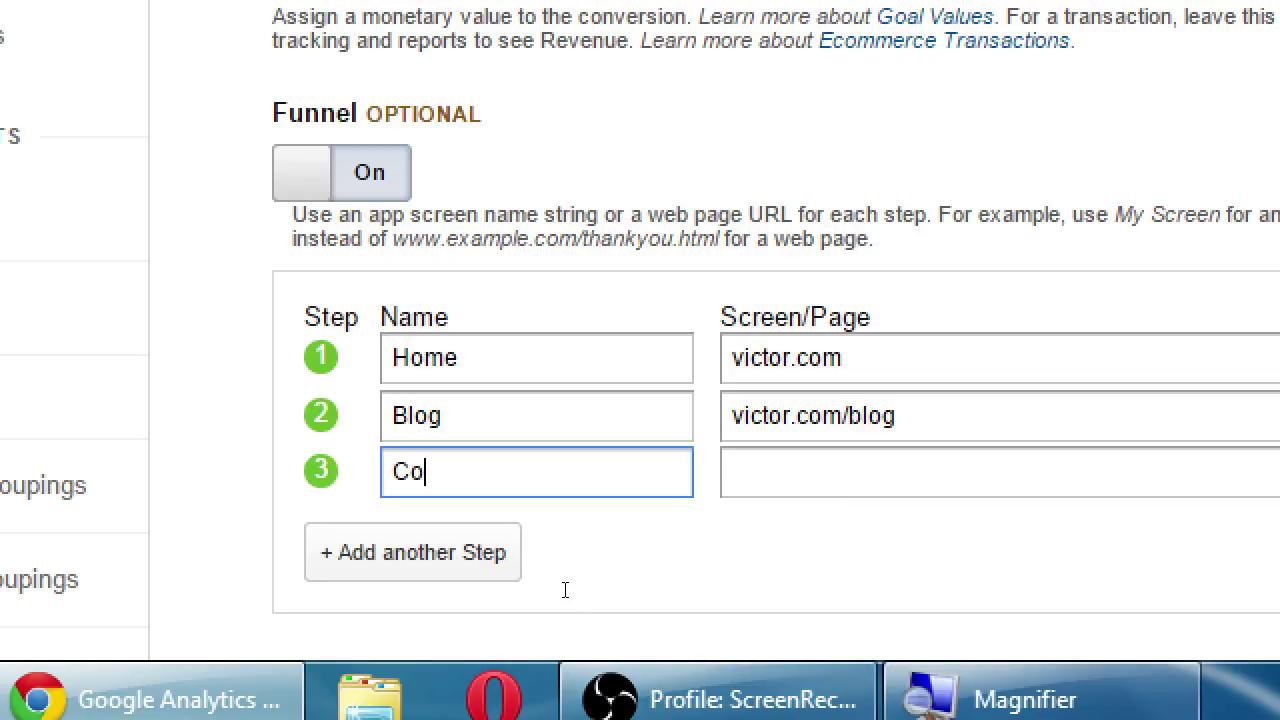
type("nfirmation")
key("Tab")
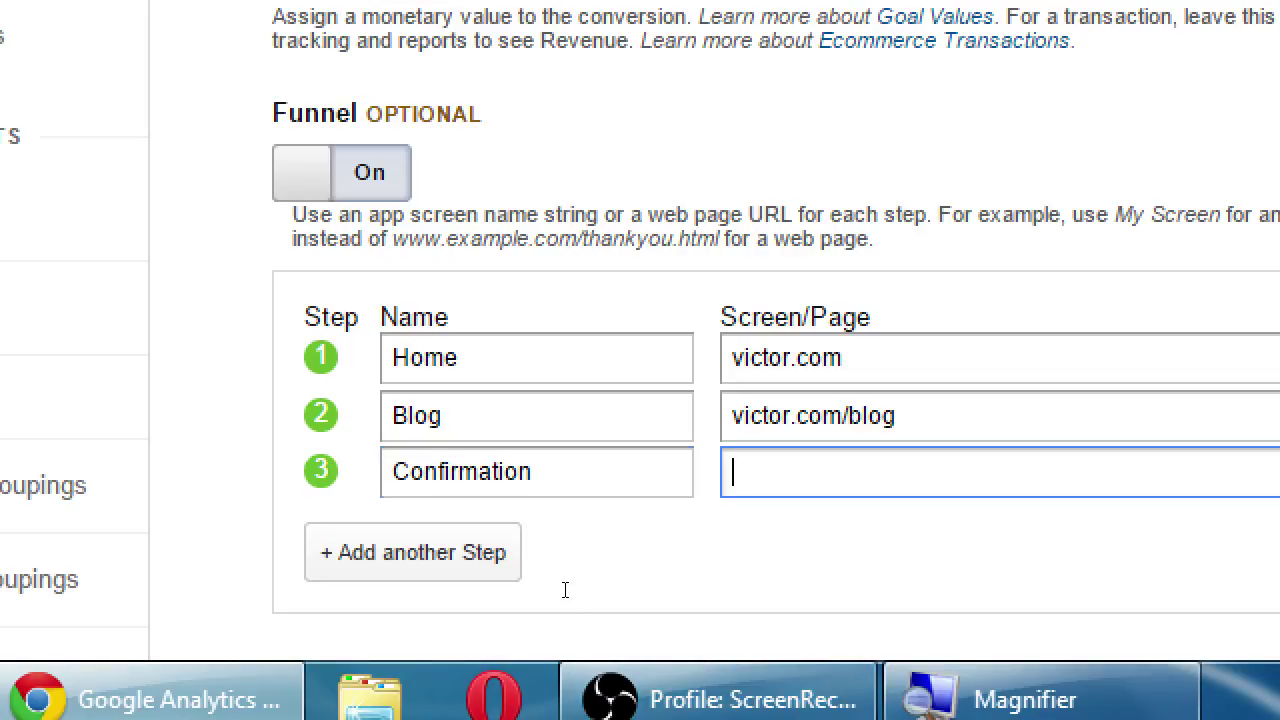
type("victor.com/")
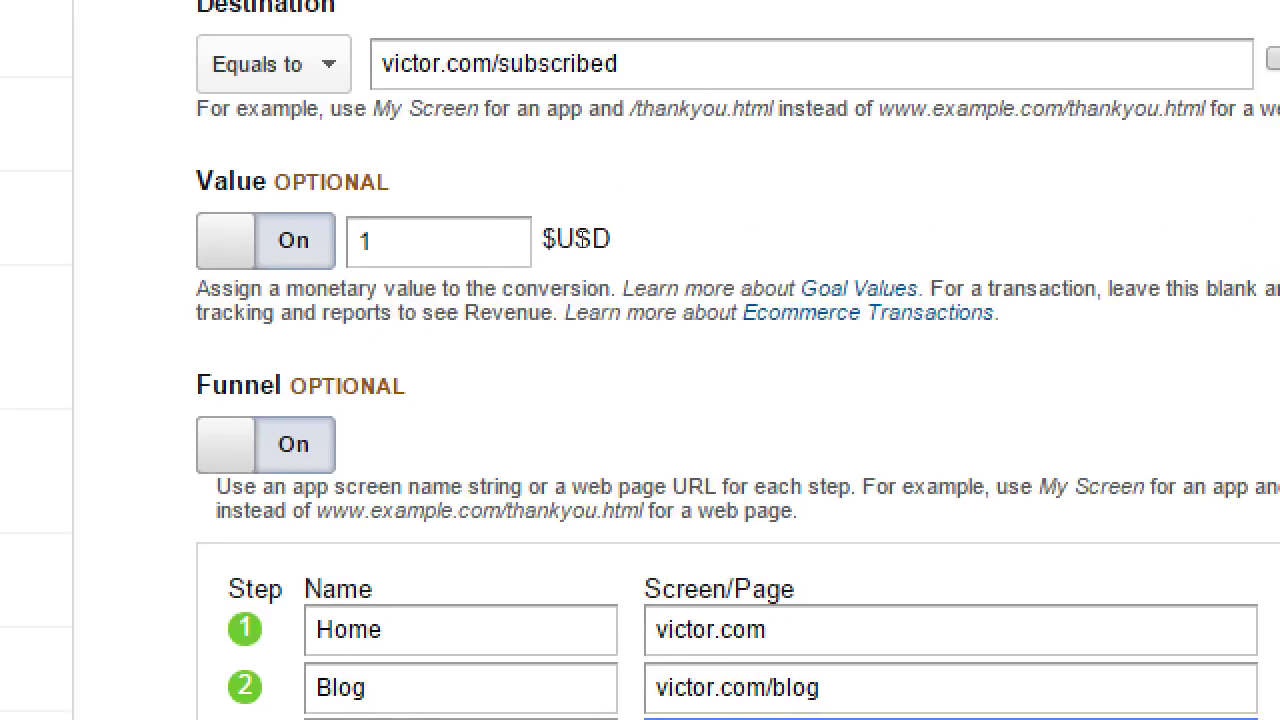
double_click(558, 64)
key("ctrl+c")
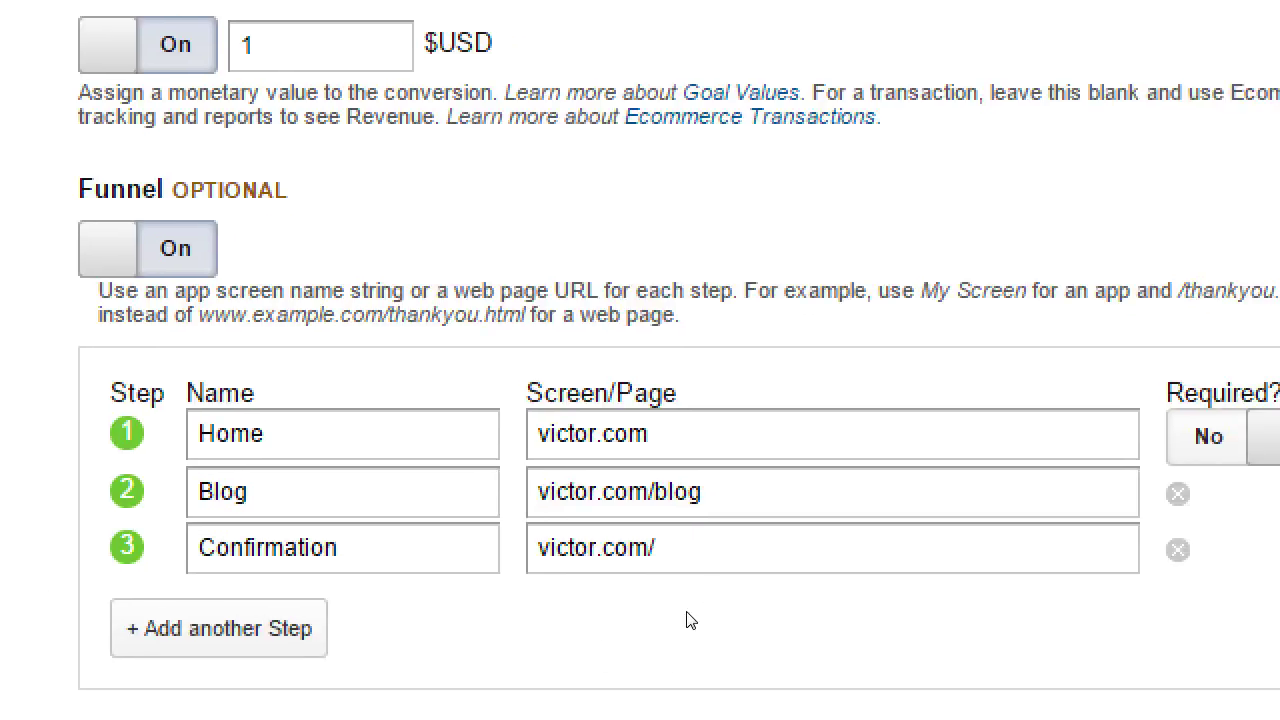
left_click(719, 566)
key("ctrl+v")
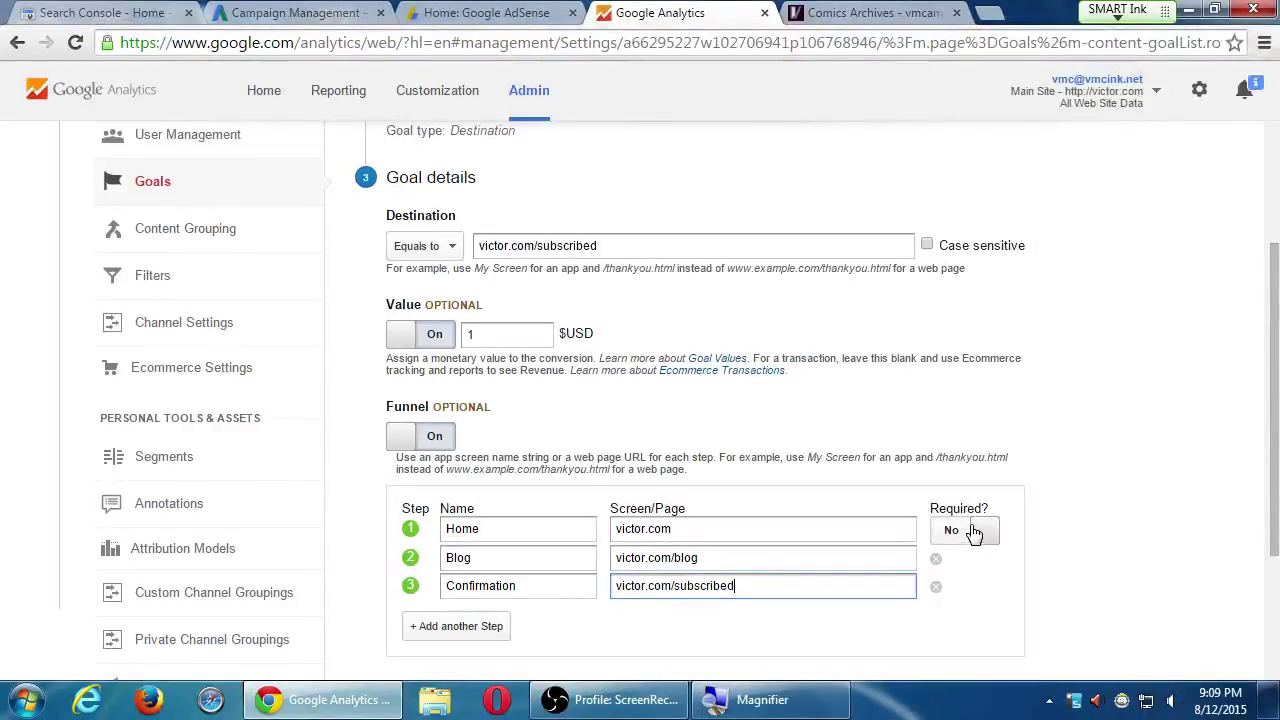
scroll(975, 530, "down", 2)
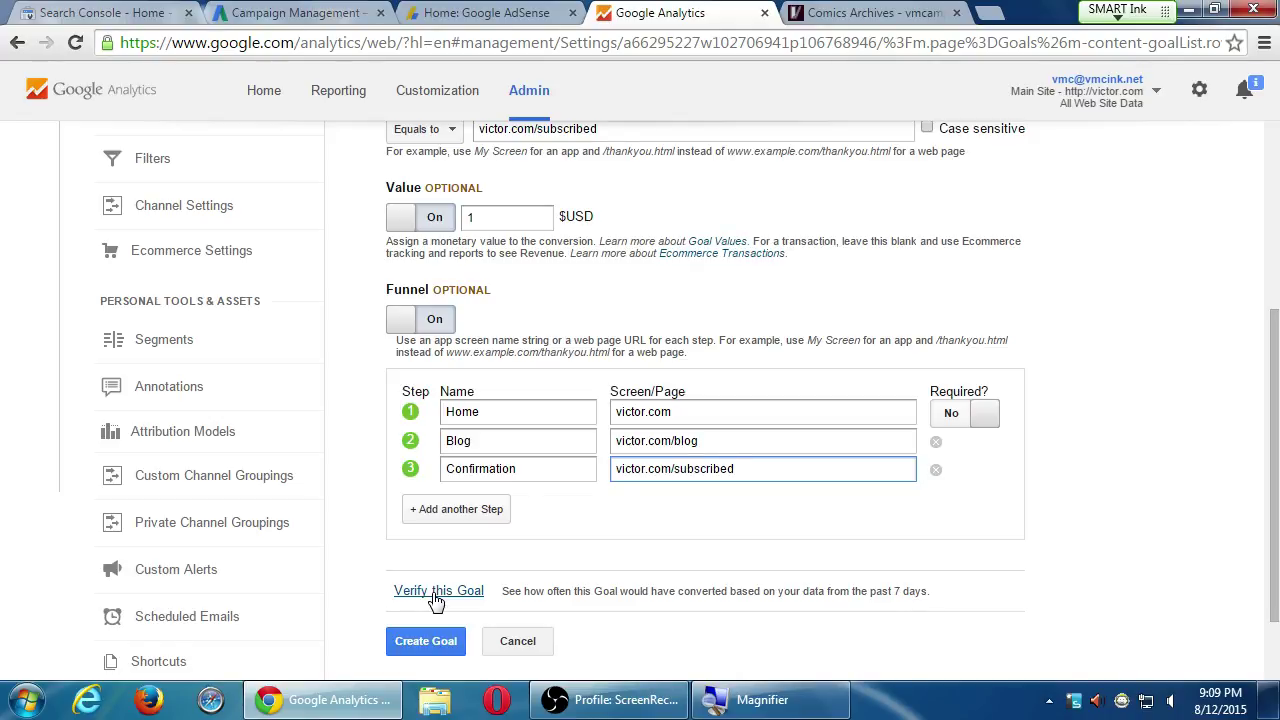
Create the goal and check Subscribed to Newsletter is listed with Recording on
left_click(418, 645)
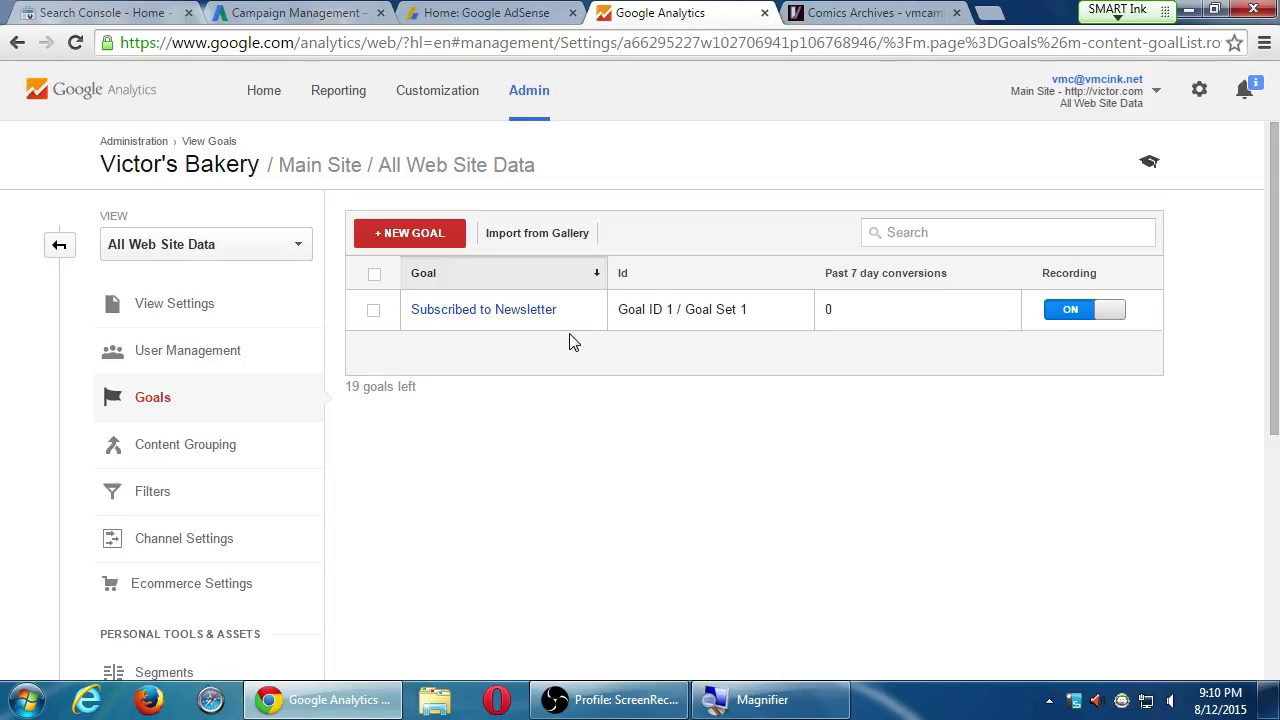
scroll(330, 470, "down", 2)
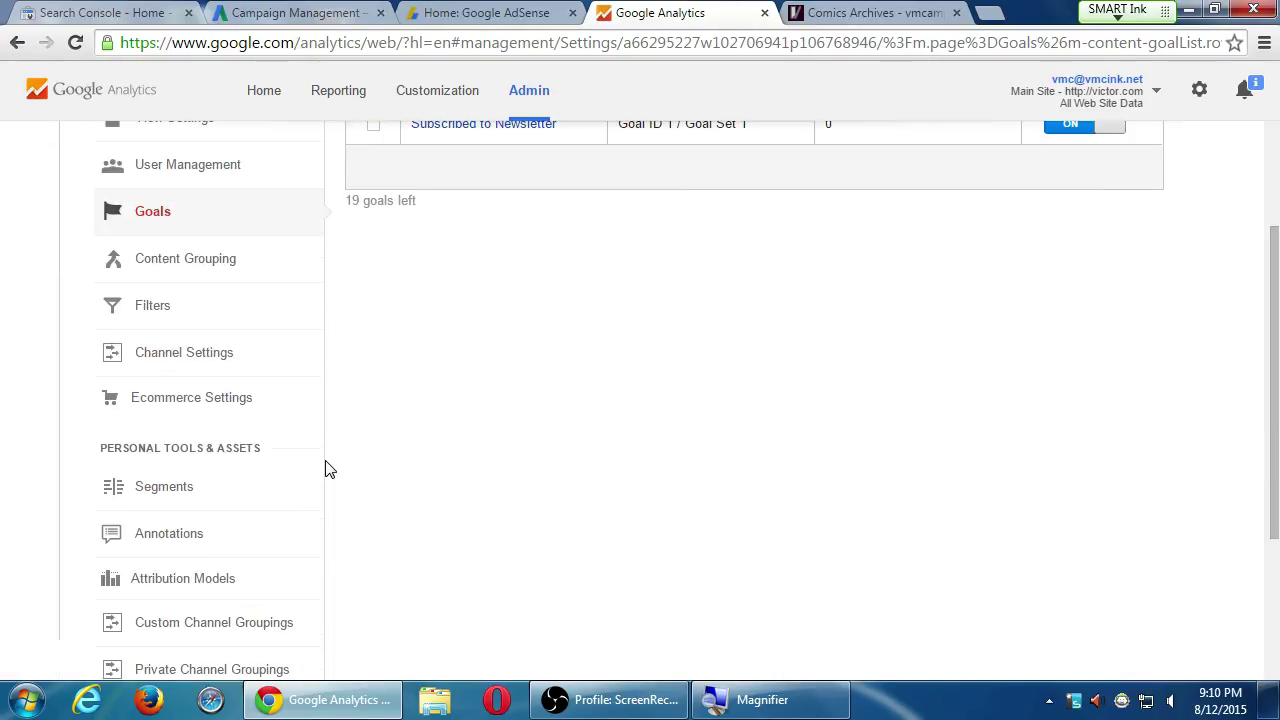
scroll(329, 466, "down", 2)
scroll(434, 451, "down", 1)
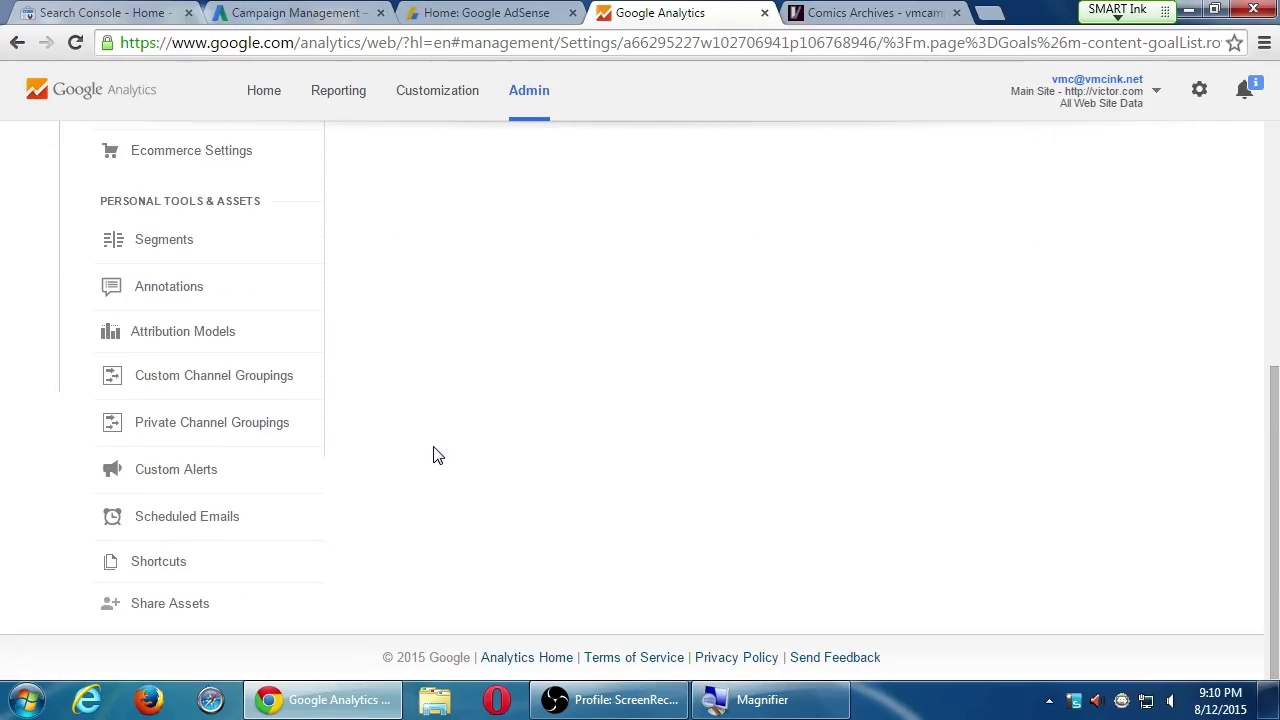
scroll(437, 453, "up", 1)
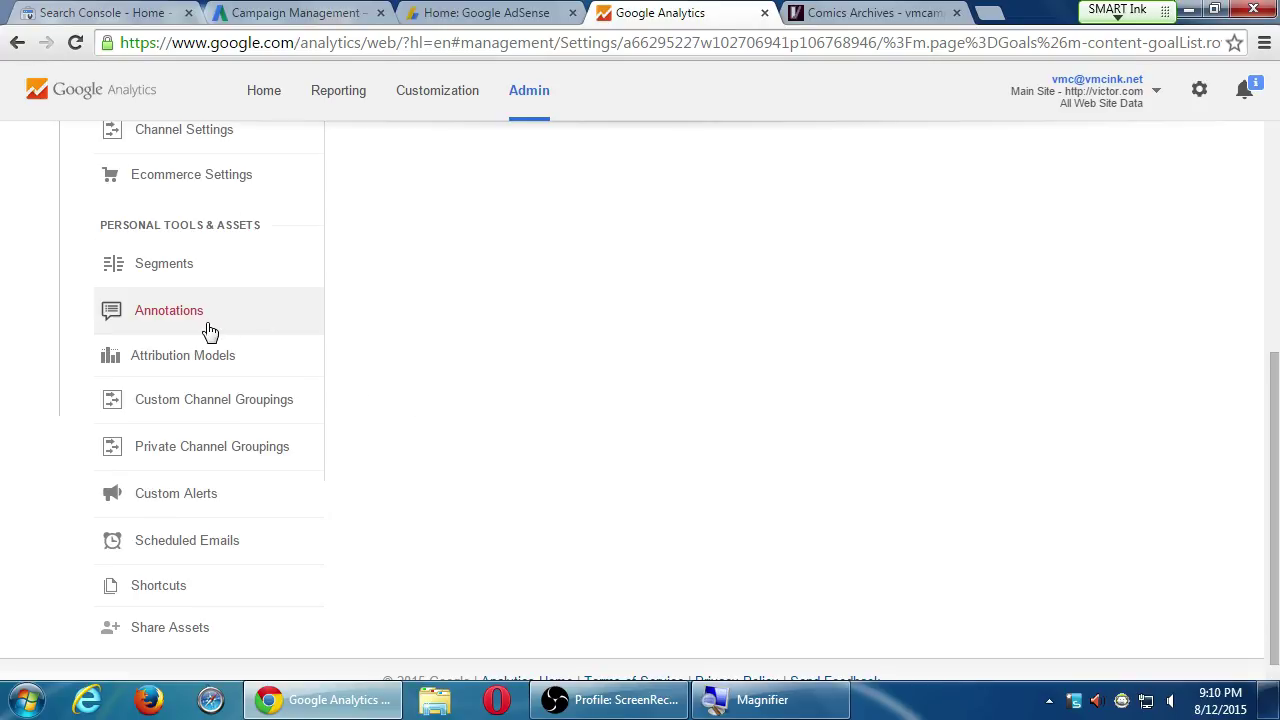
scroll(380, 480, "up", 3)
scroll(378, 484, "up", 1)
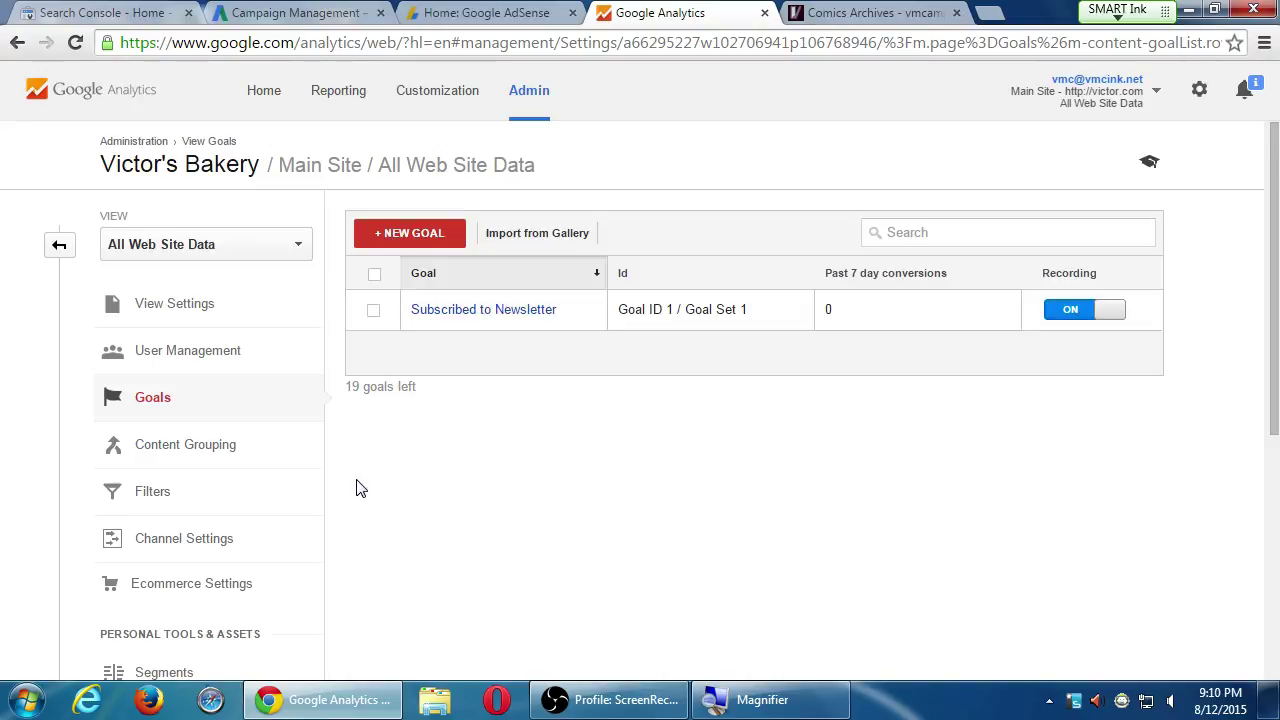
left_click(231, 320)
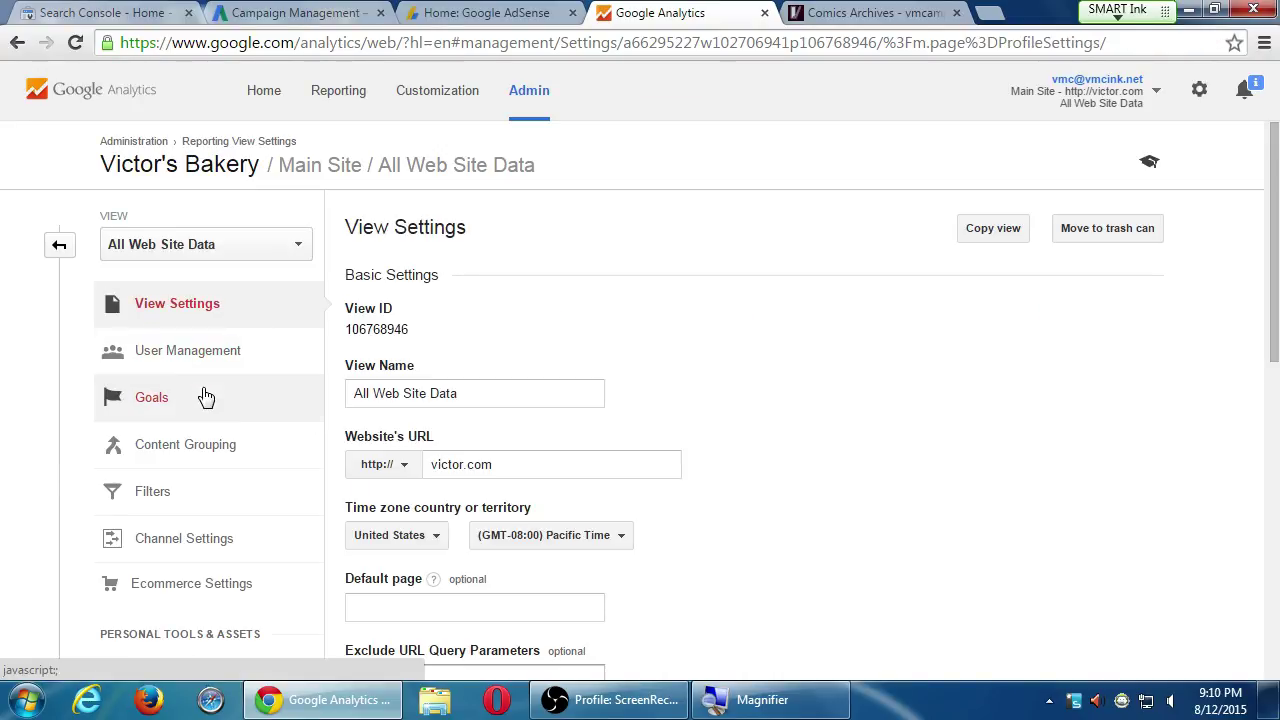
left_click(205, 400)
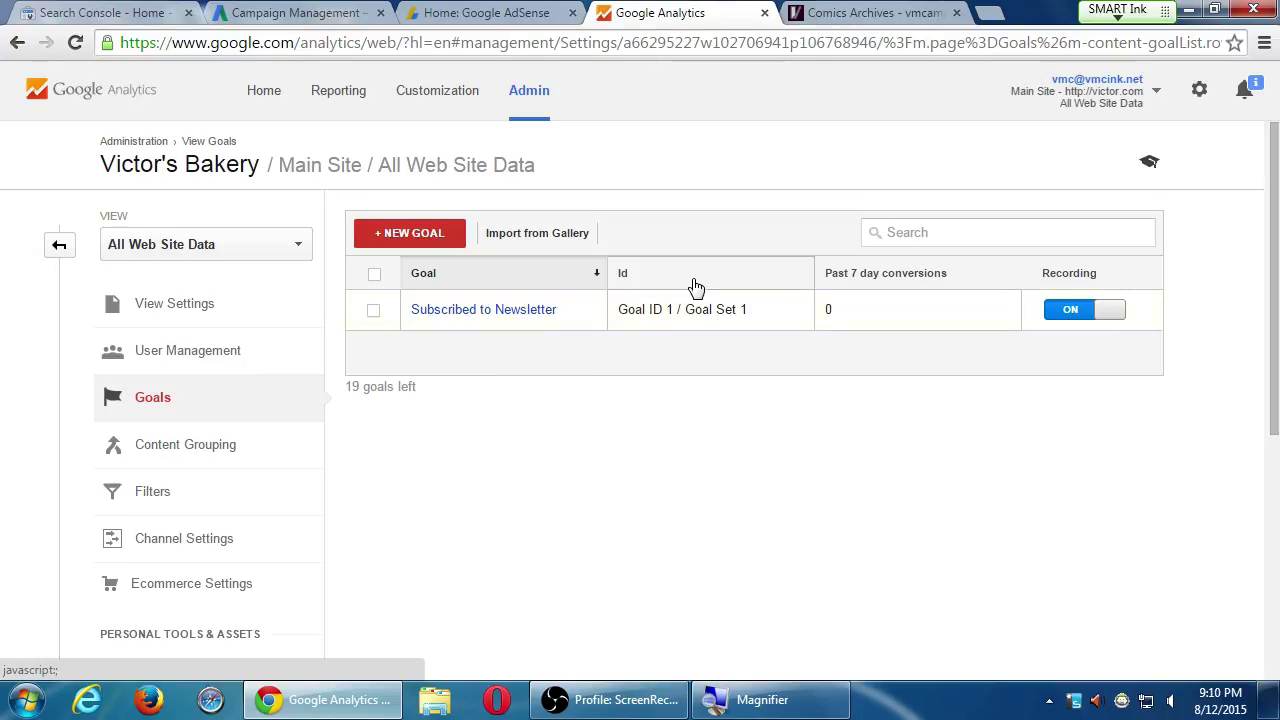
left_click(546, 238)
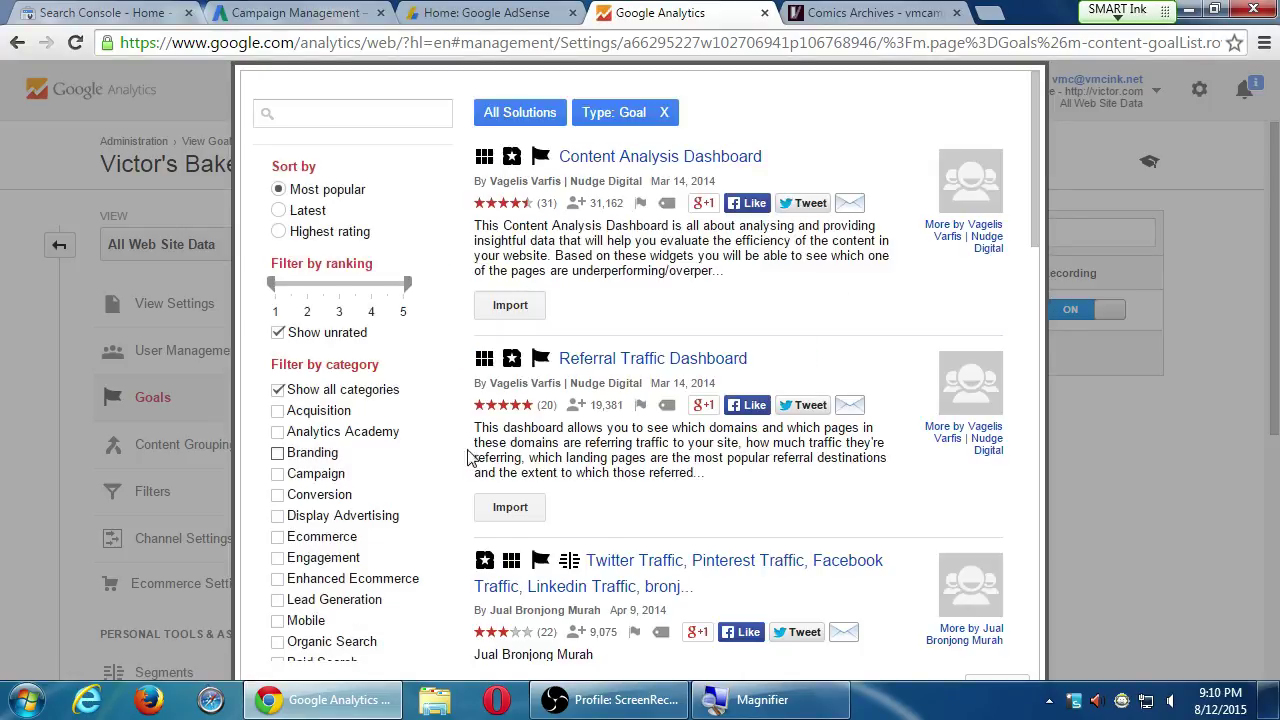
scroll(472, 453, "down", 1)
scroll(474, 457, "down", 2)
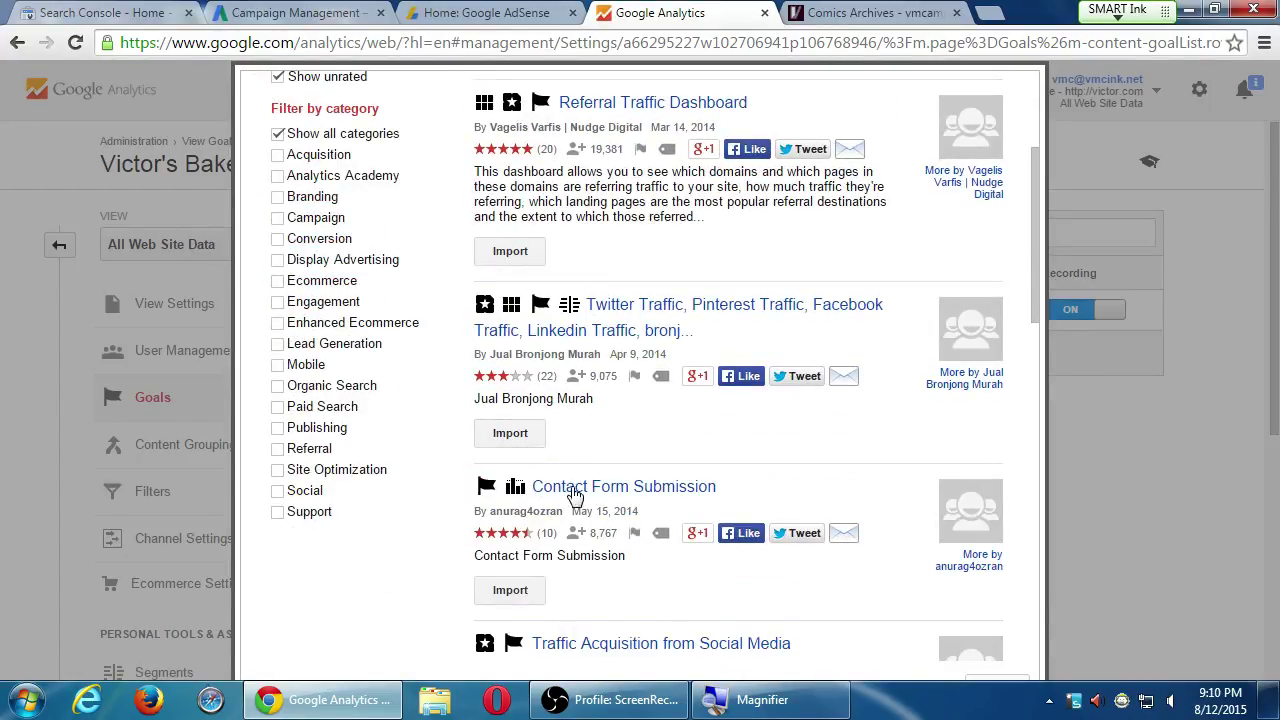
scroll(411, 534, "down", 1)
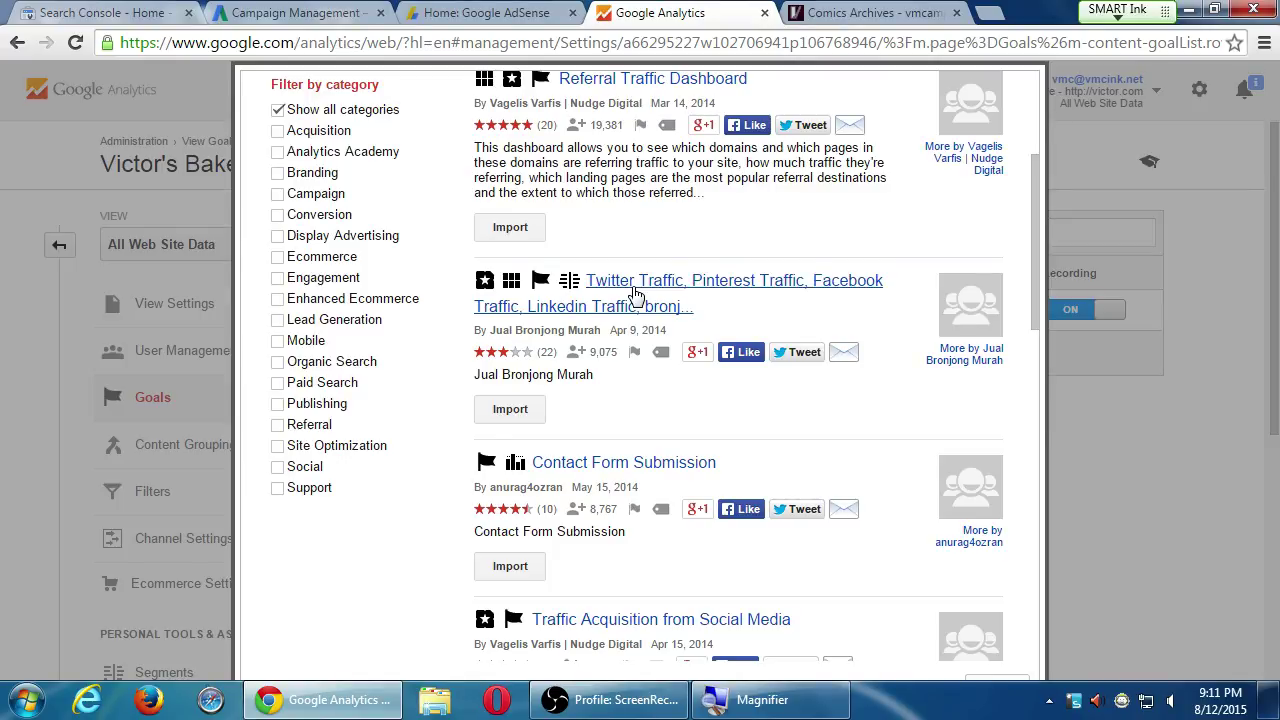
left_click(277, 467)
scroll(598, 487, "up", 3)
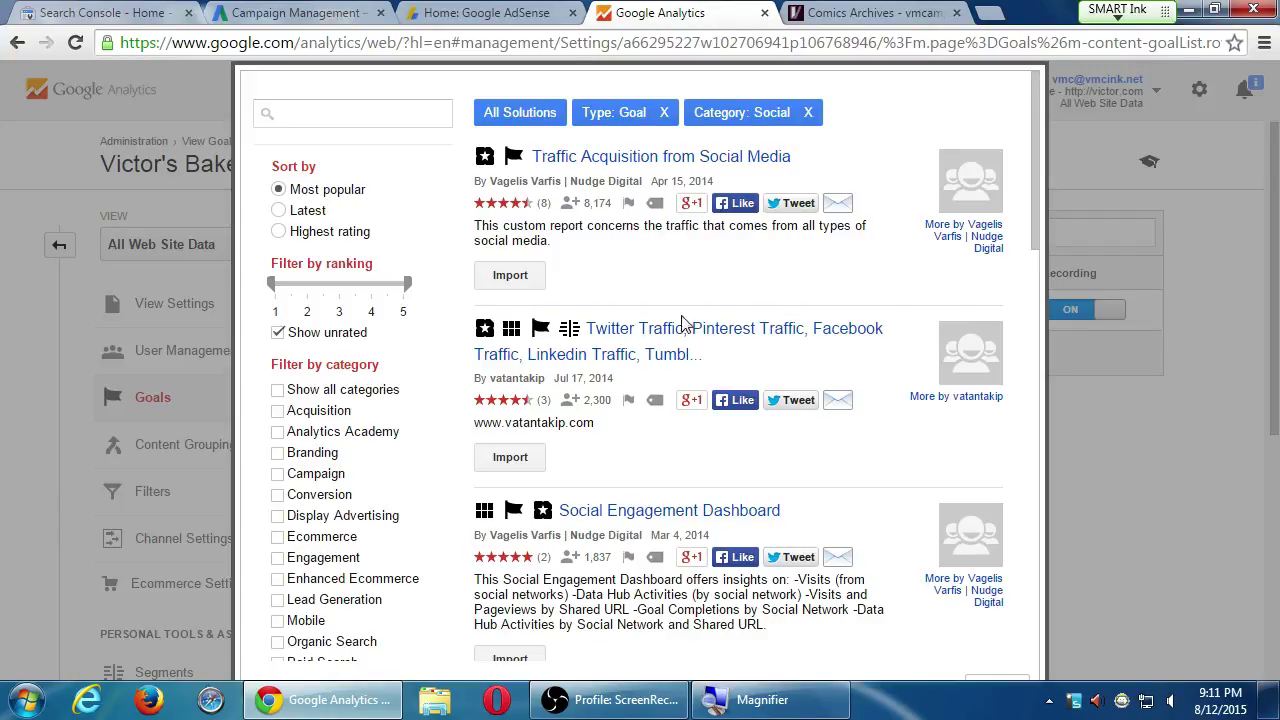
scroll(652, 375, "down", 5)
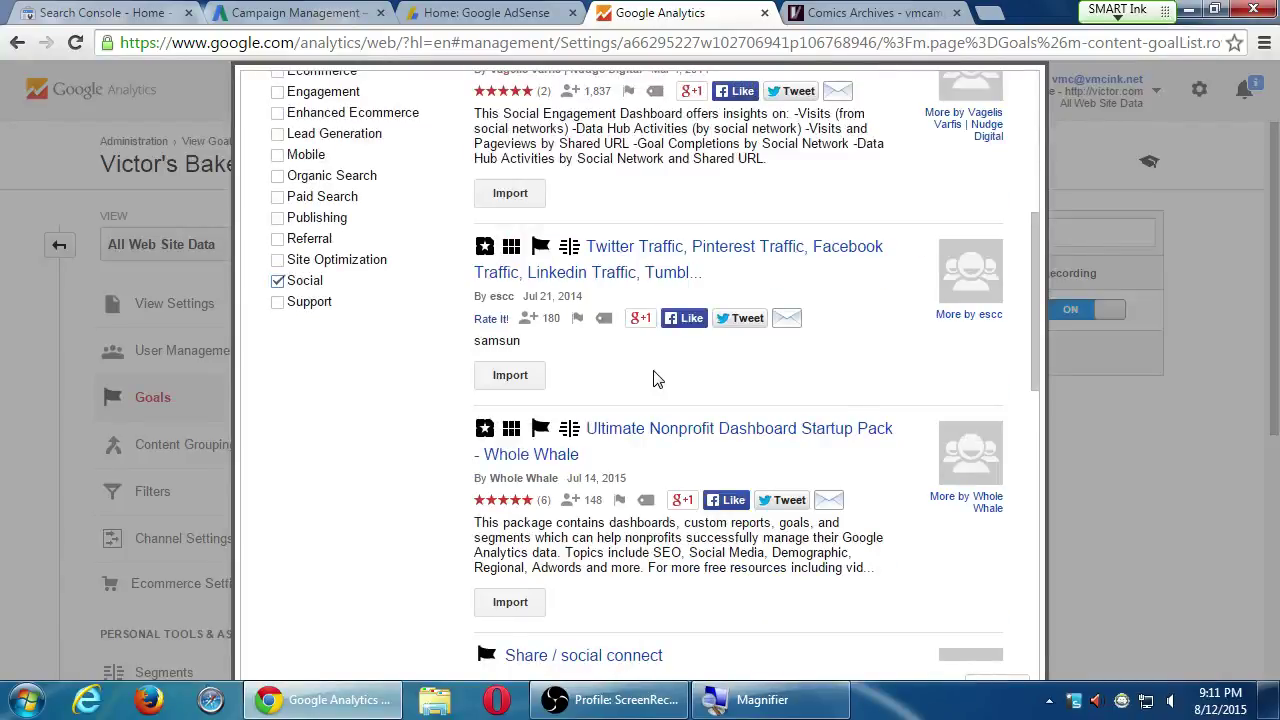
scroll(657, 378, "down", 2)
scroll(655, 372, "down", 2)
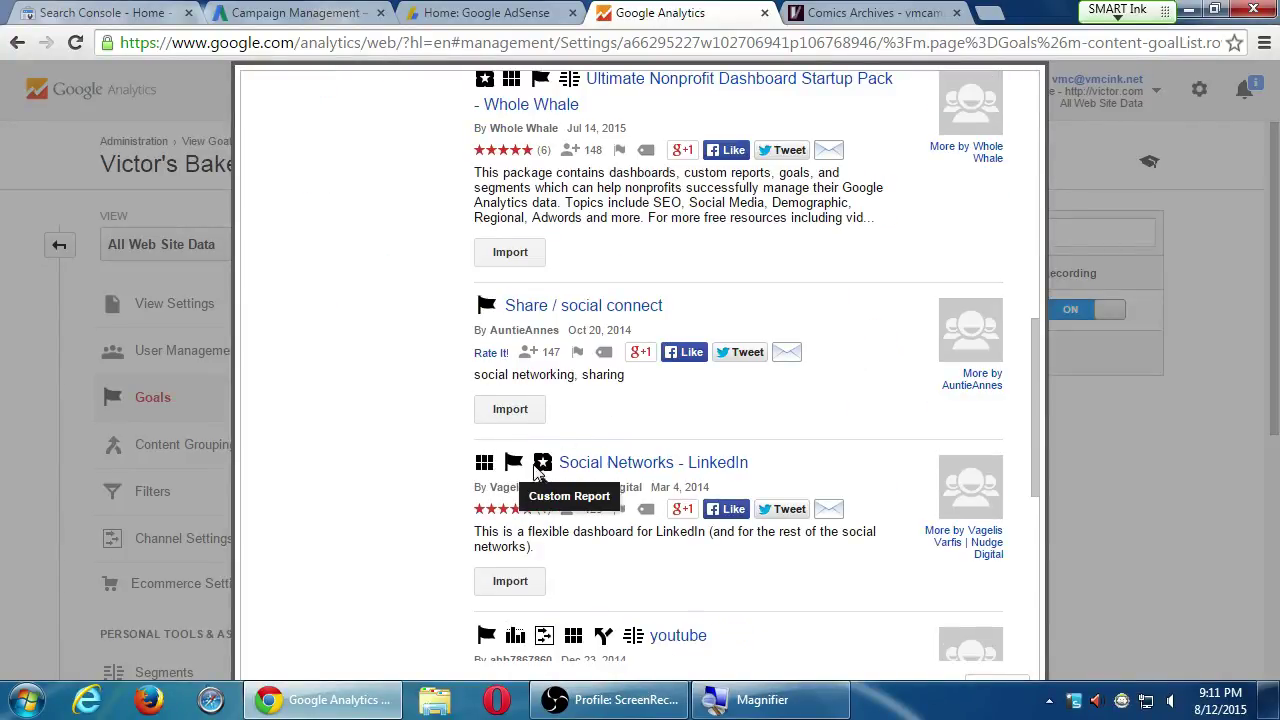
scroll(431, 447, "down", 3)
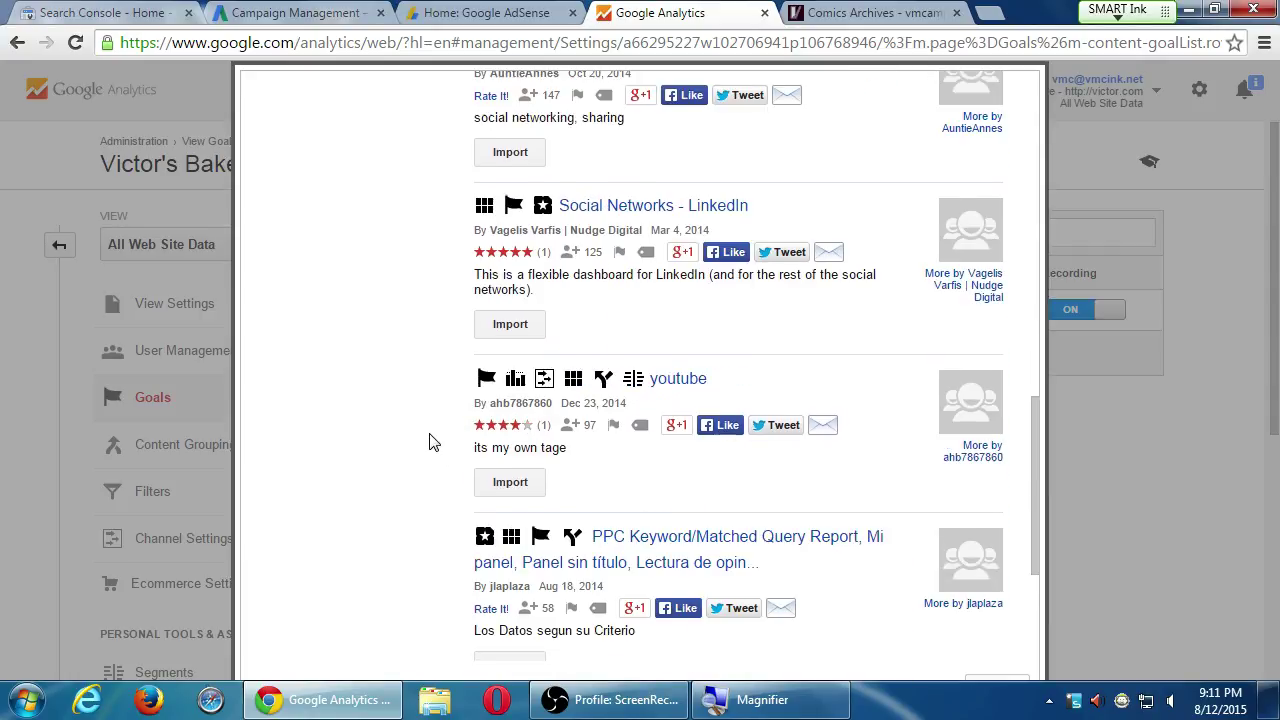
scroll(431, 441, "down", 2)
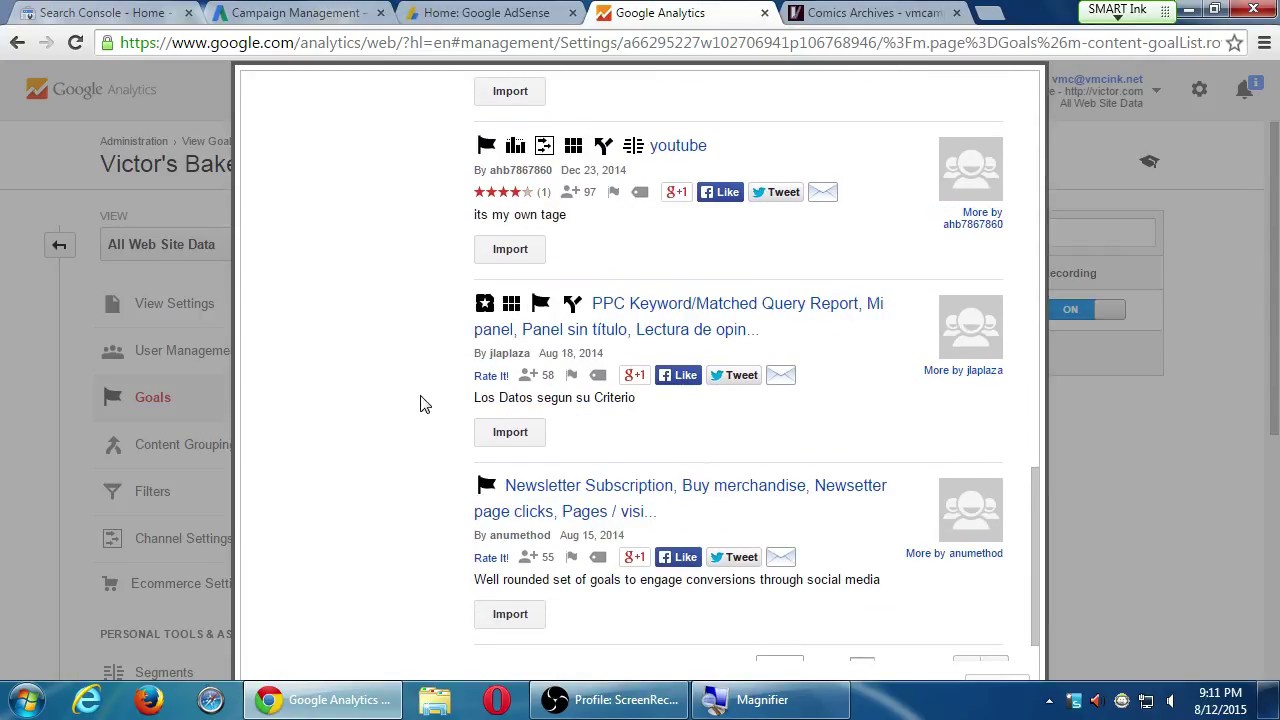
left_click(993, 682)
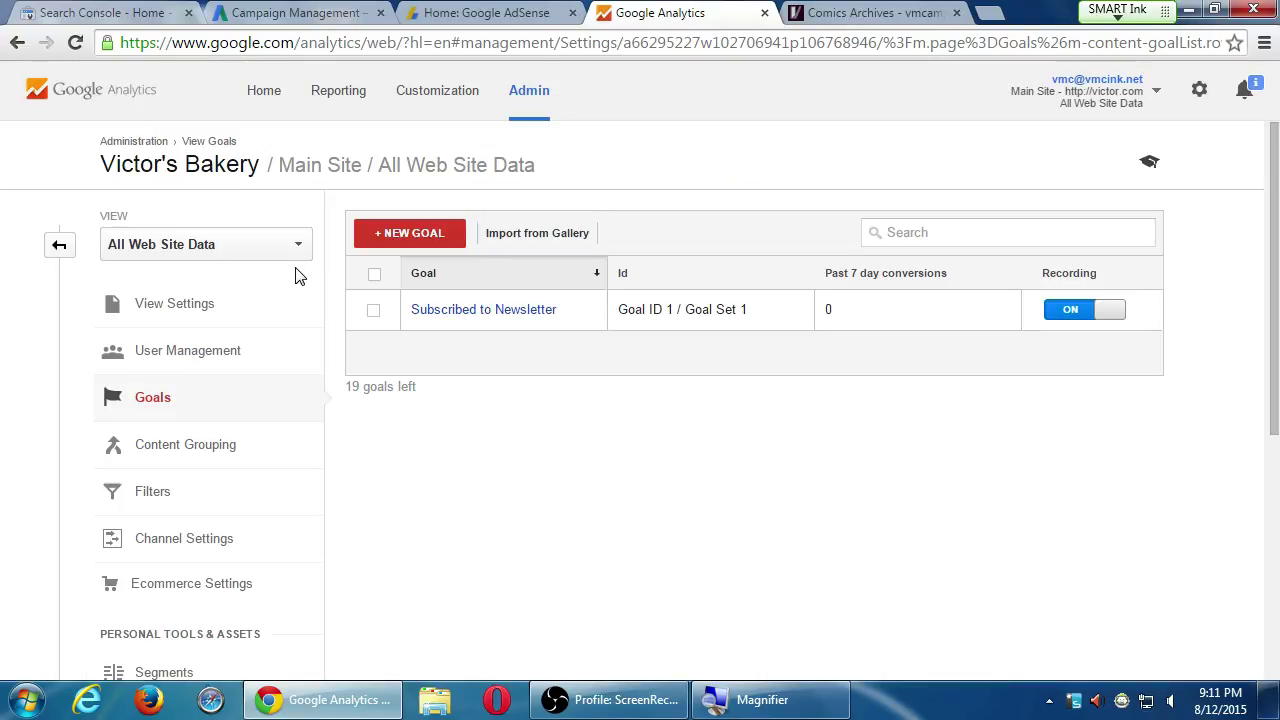
Show all Admin columns, then open Reporting for Victor's Bakery All Web Site Data
left_click(55, 246)
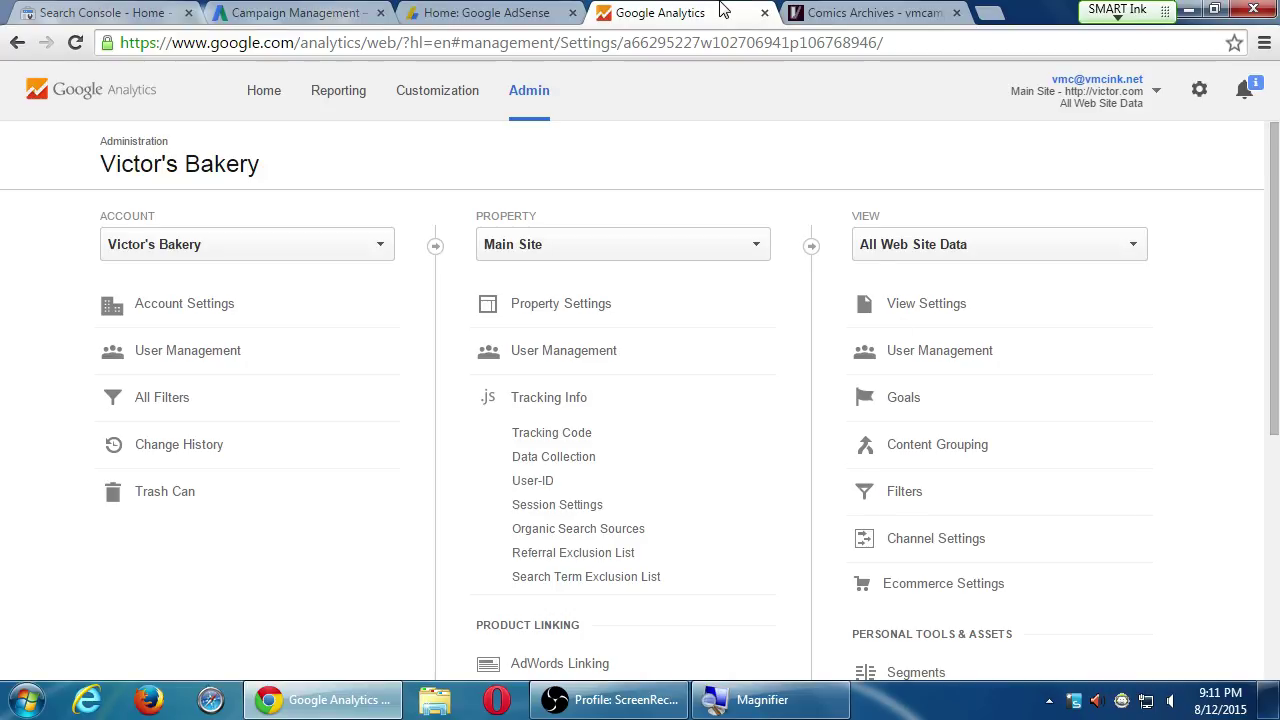
left_click(333, 100)
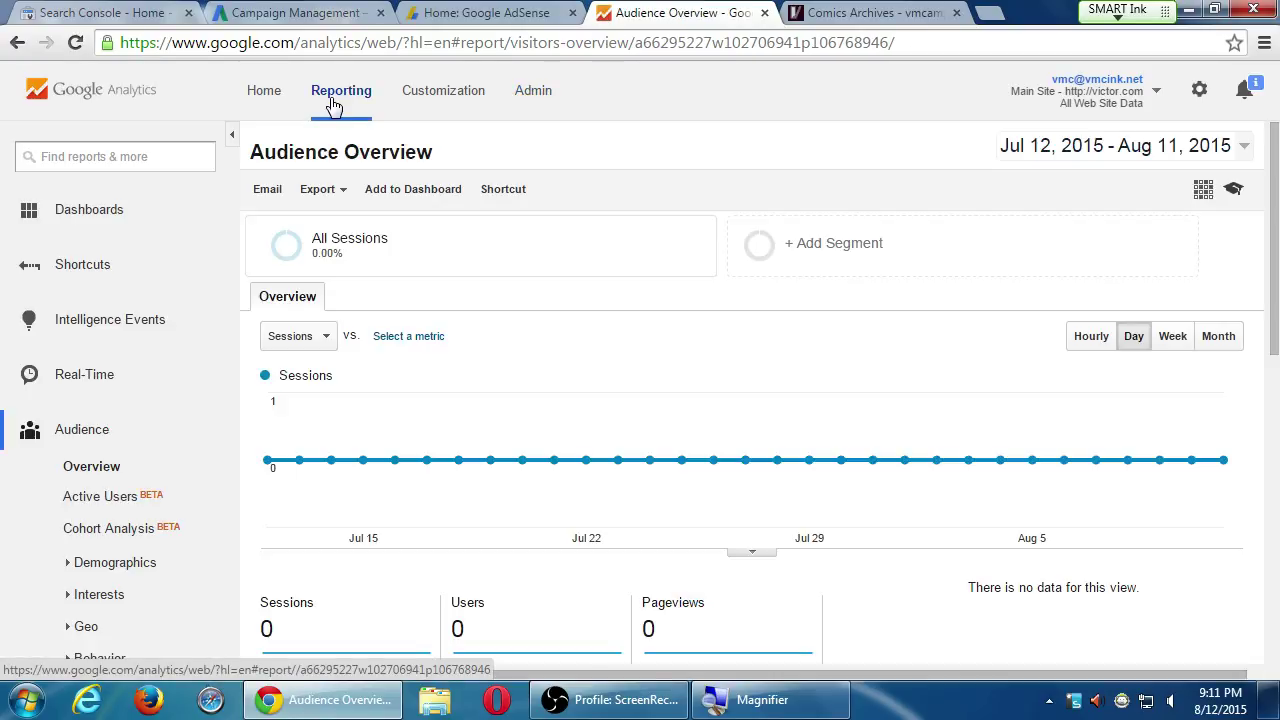
From Home, open the Aqui es Texcoco property under PmD Interactive and collapse Audience
left_click(264, 92)
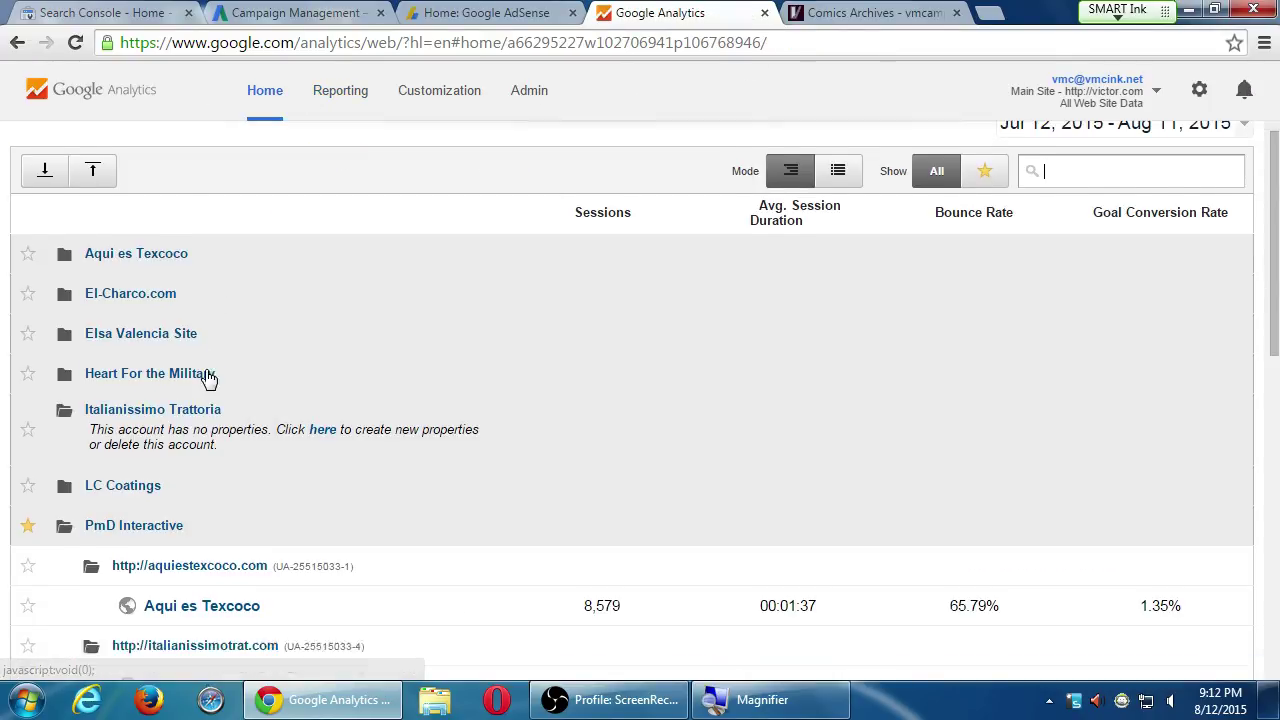
left_click(171, 285)
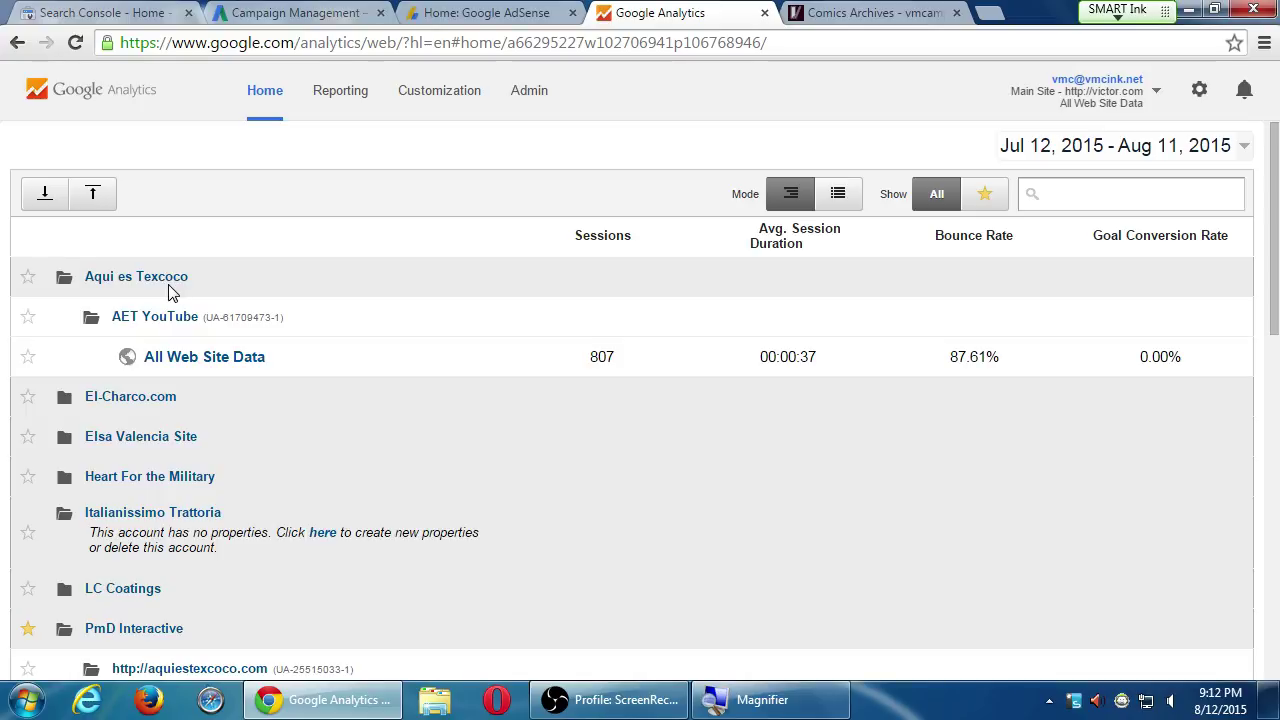
left_click(171, 287)
scroll(180, 530, "down", 1)
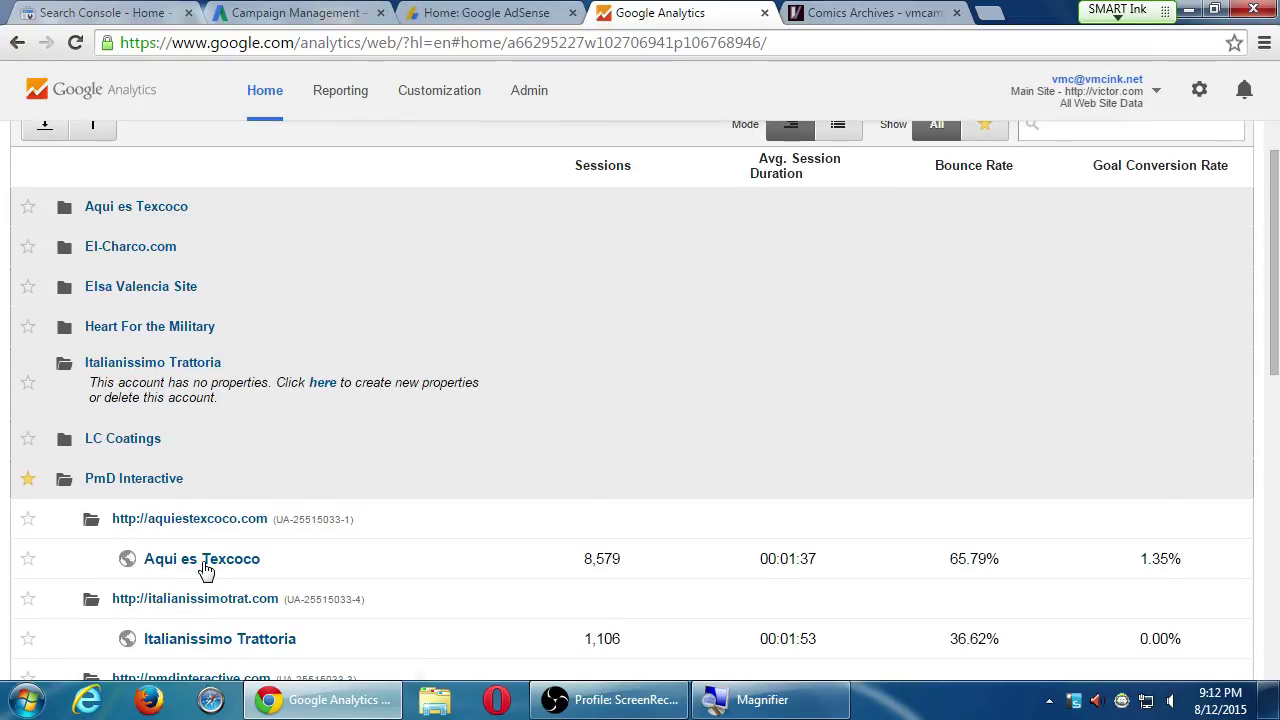
scroll(250, 575, "down", 1)
left_click(199, 514)
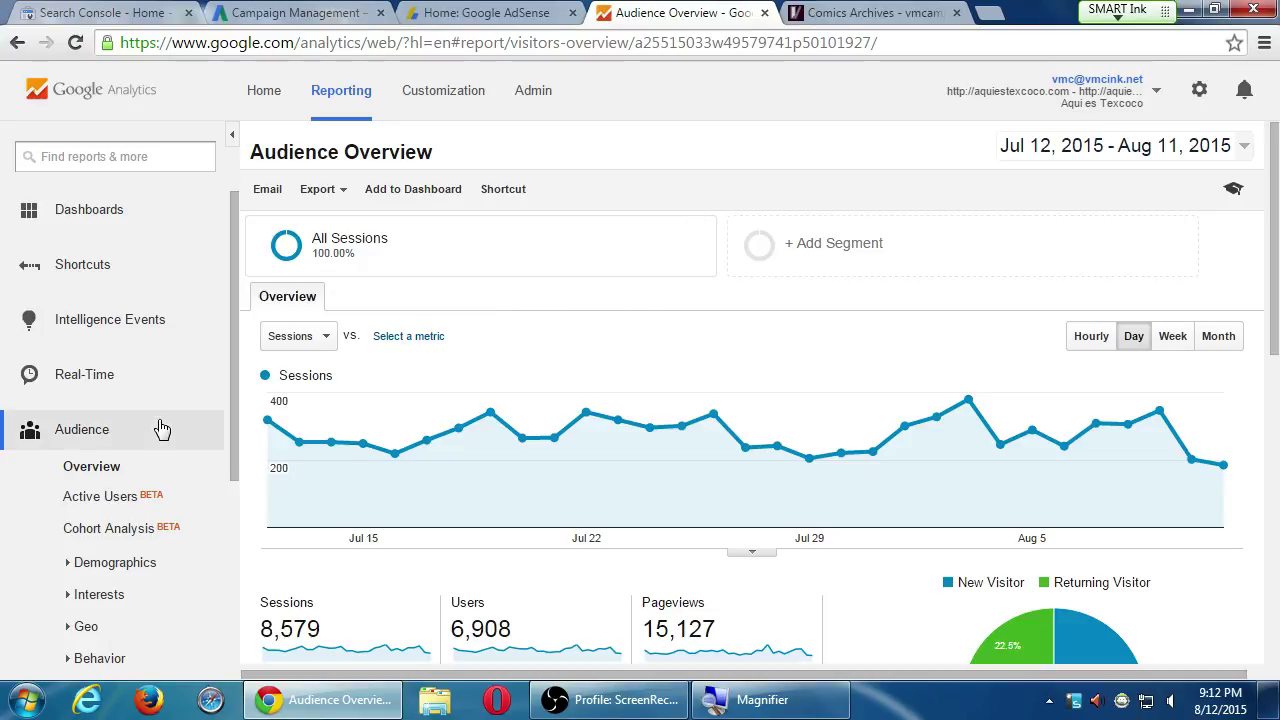
left_click(122, 429)
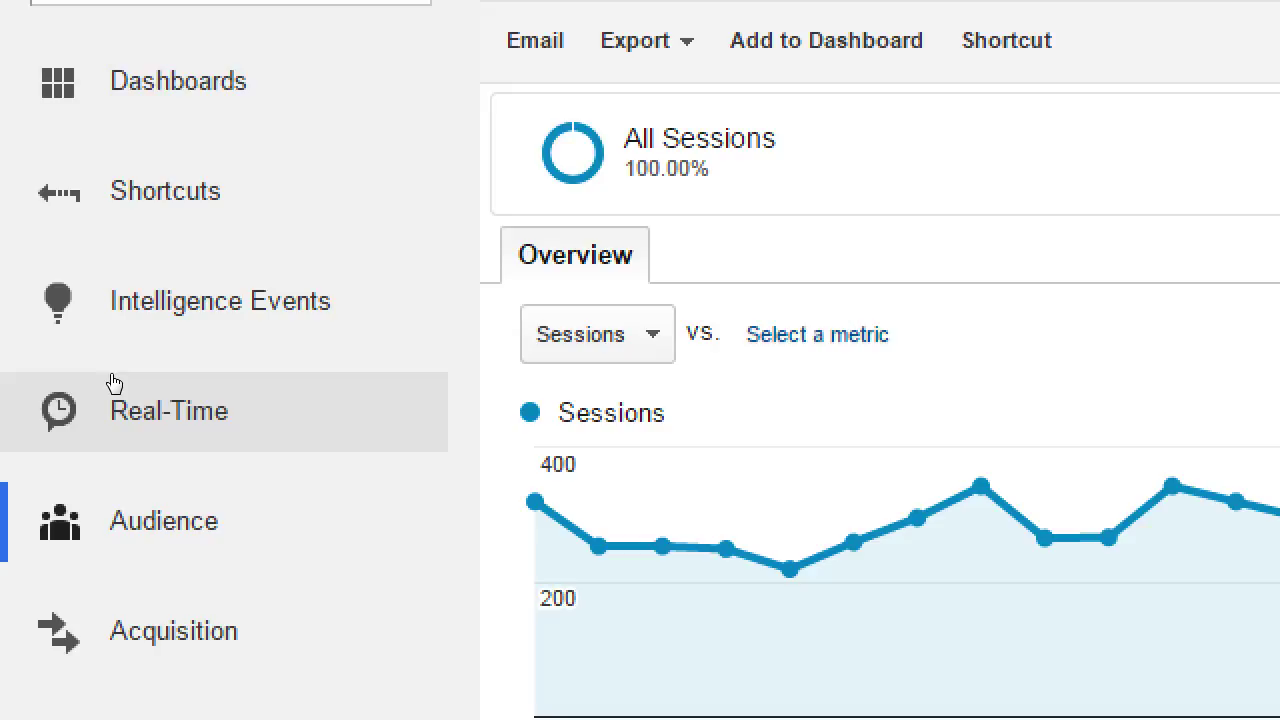
left_click(113, 383)
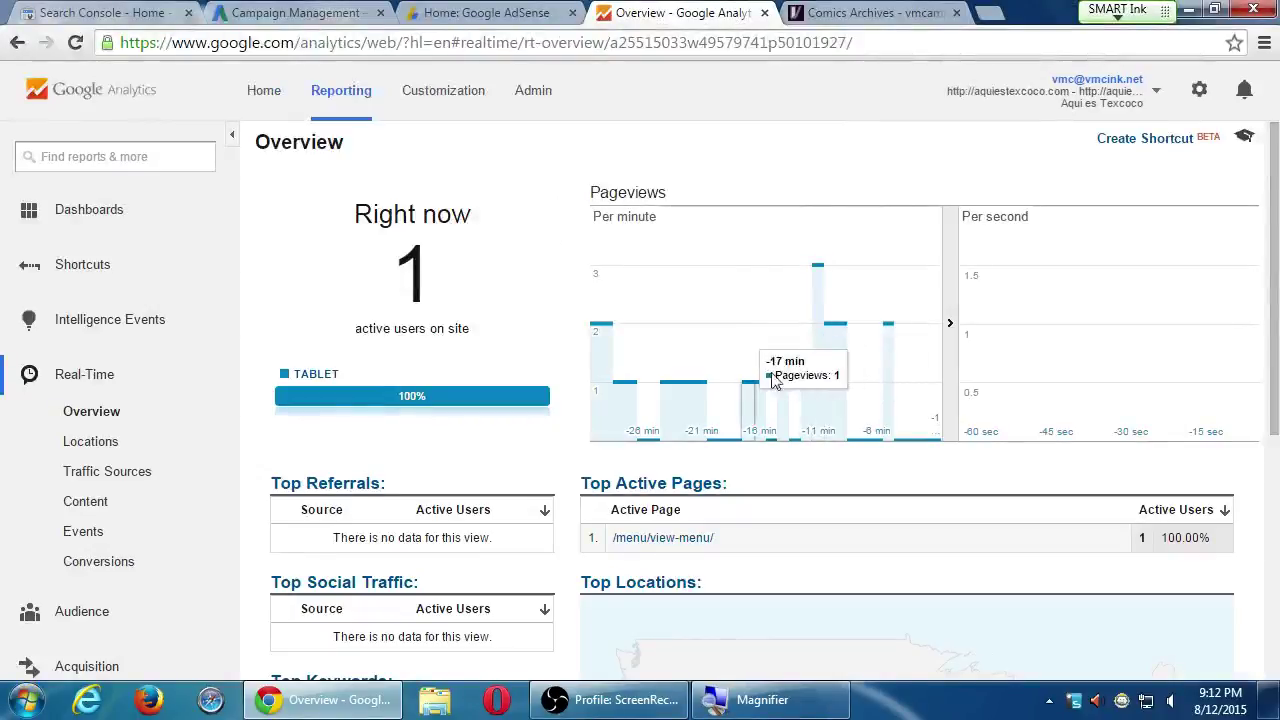
scroll(765, 430, "down", 1)
scroll(746, 480, "down", 3)
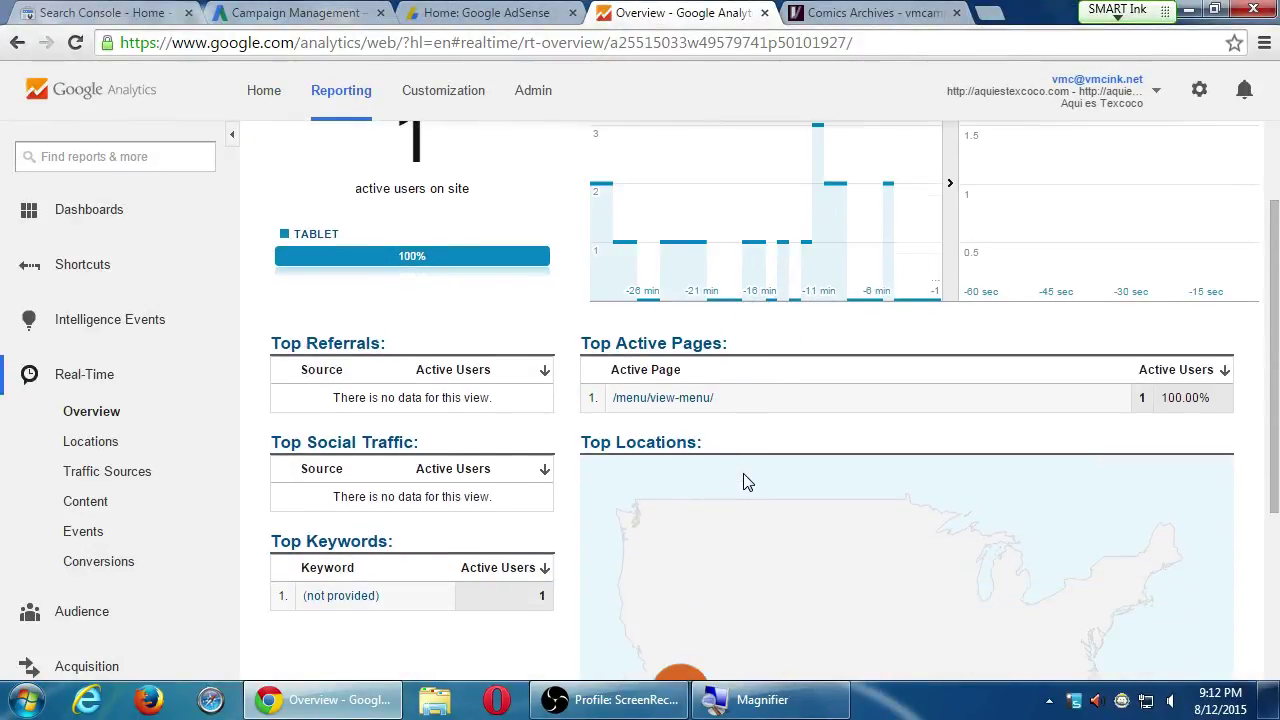
mouse_move(688, 484)
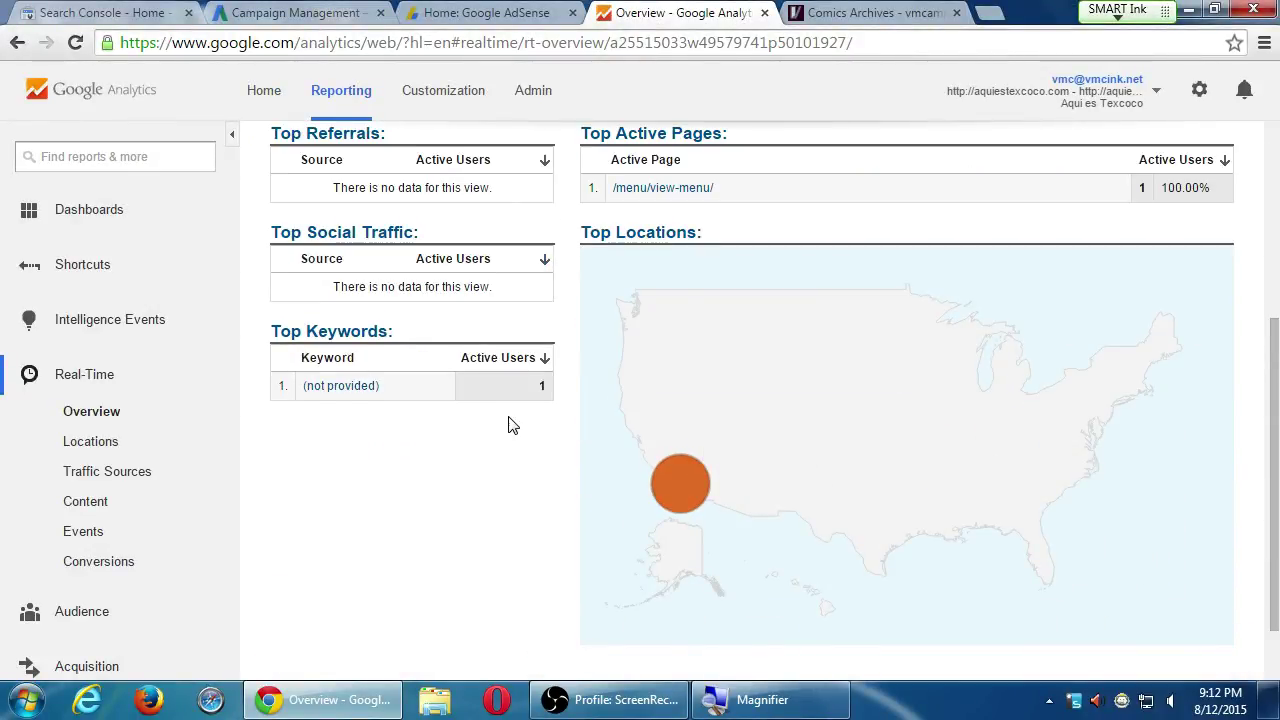
left_click(117, 380)
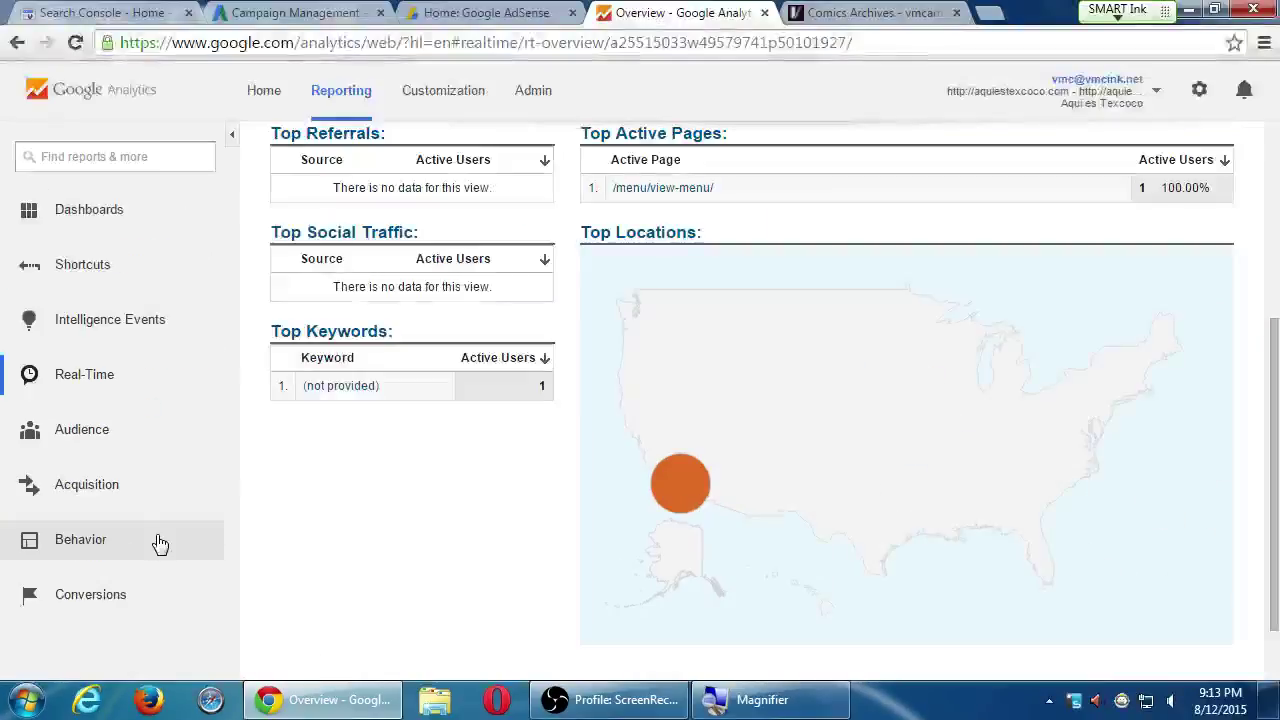
left_click(118, 429)
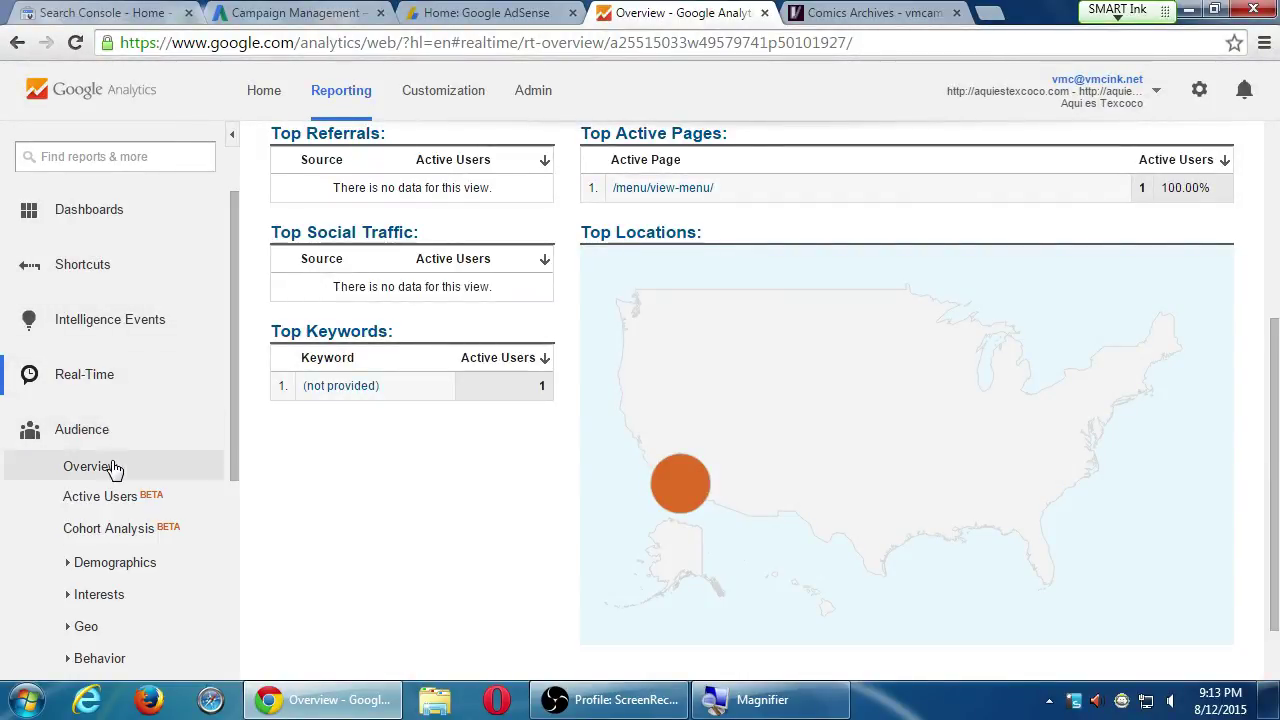
left_click(109, 466)
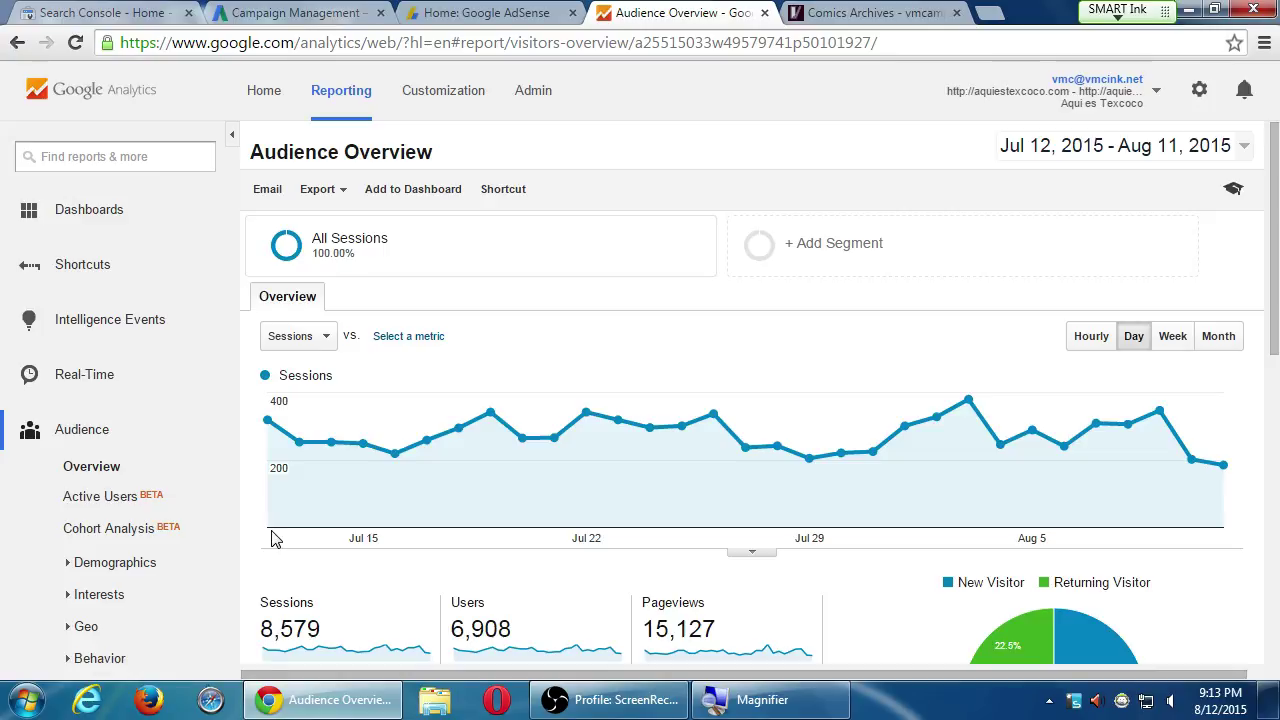